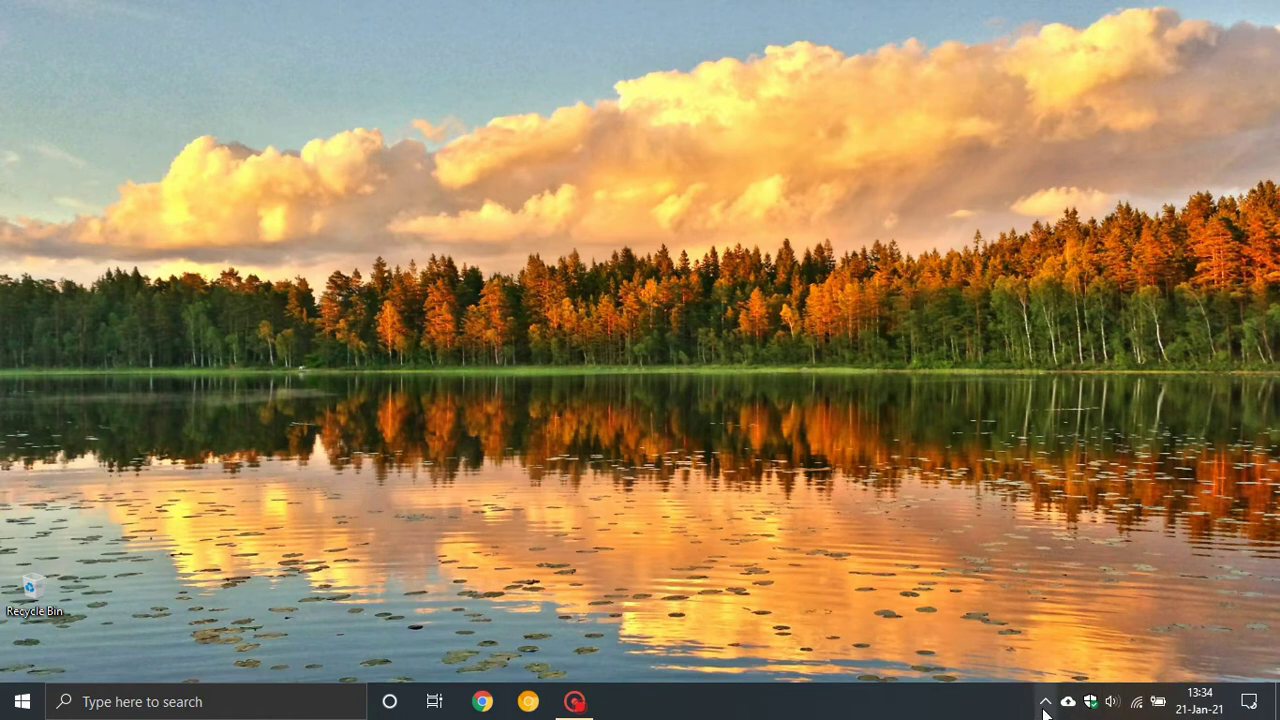
Check the background apps in the notification area and review the startup programs in Task Manager, including Google Update Core.
click(1046, 703)
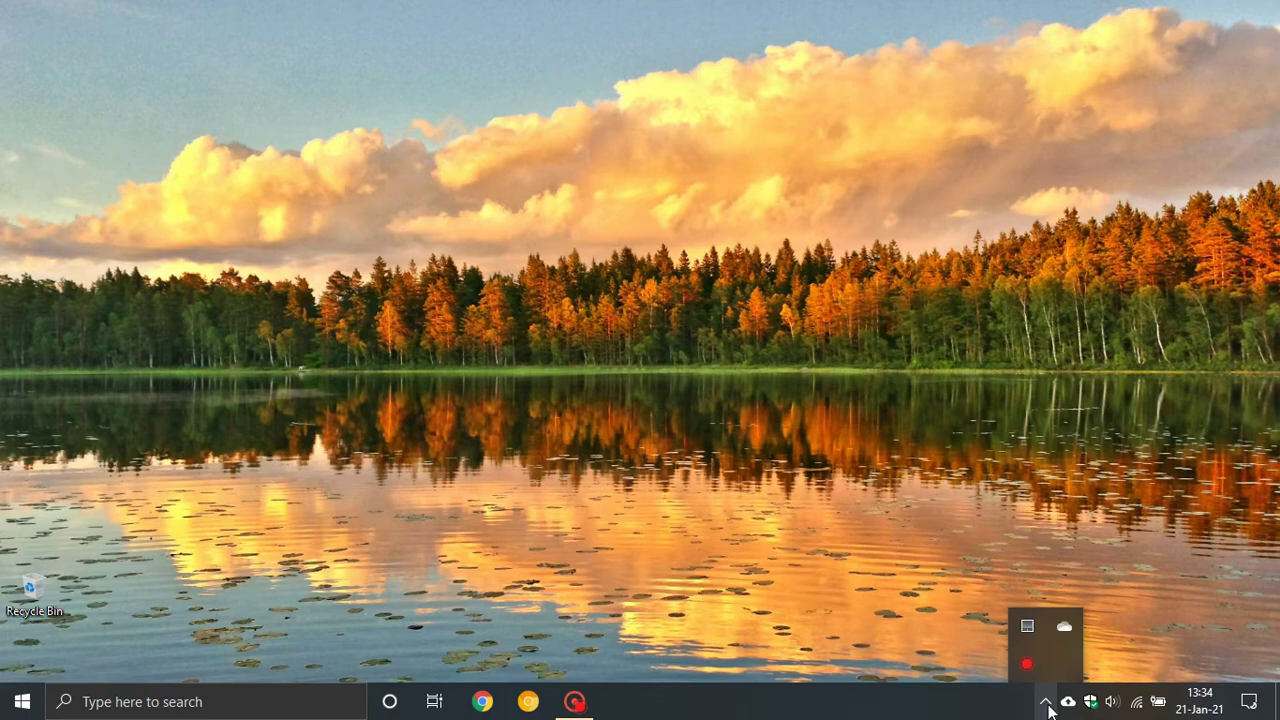
right_click(710, 712)
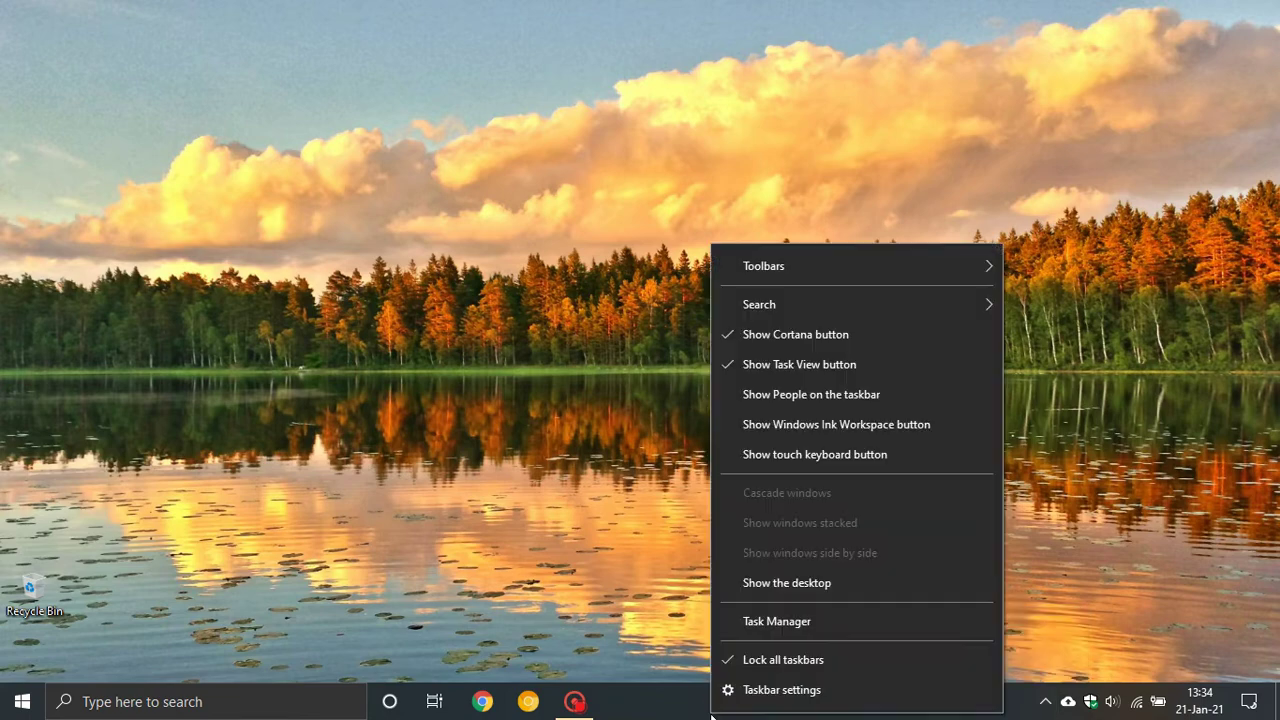
click(748, 624)
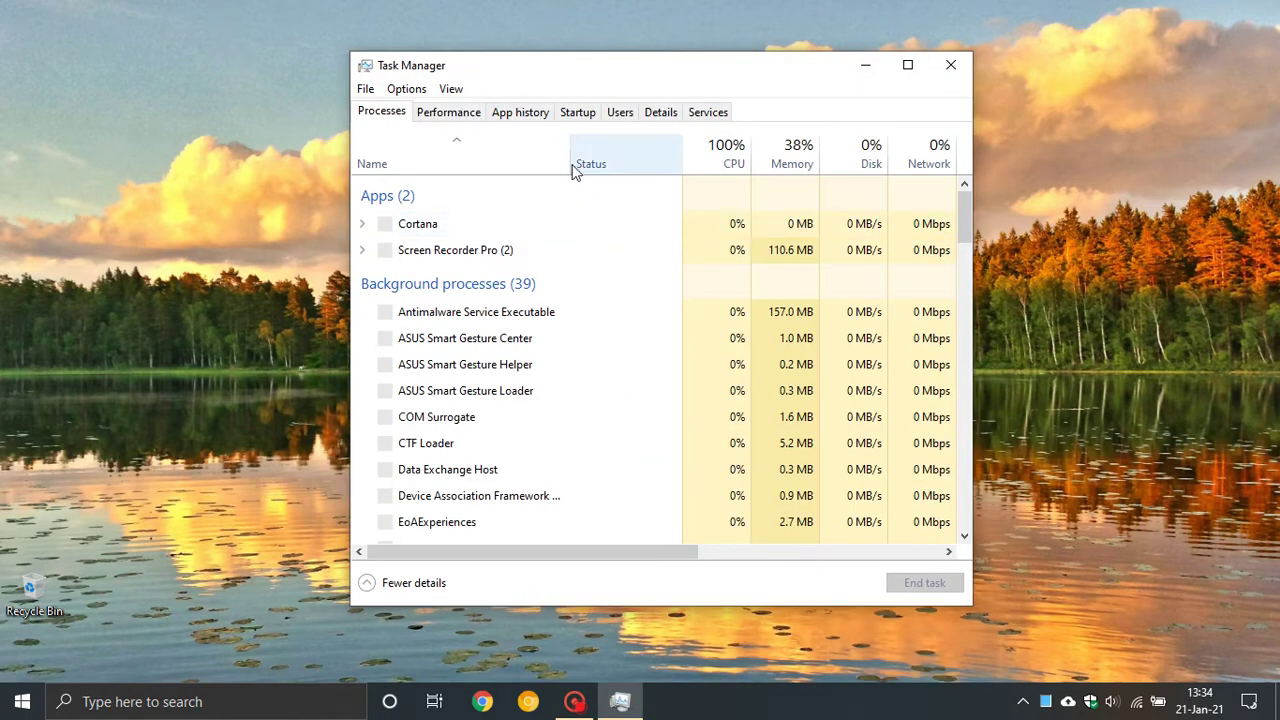
click(582, 114)
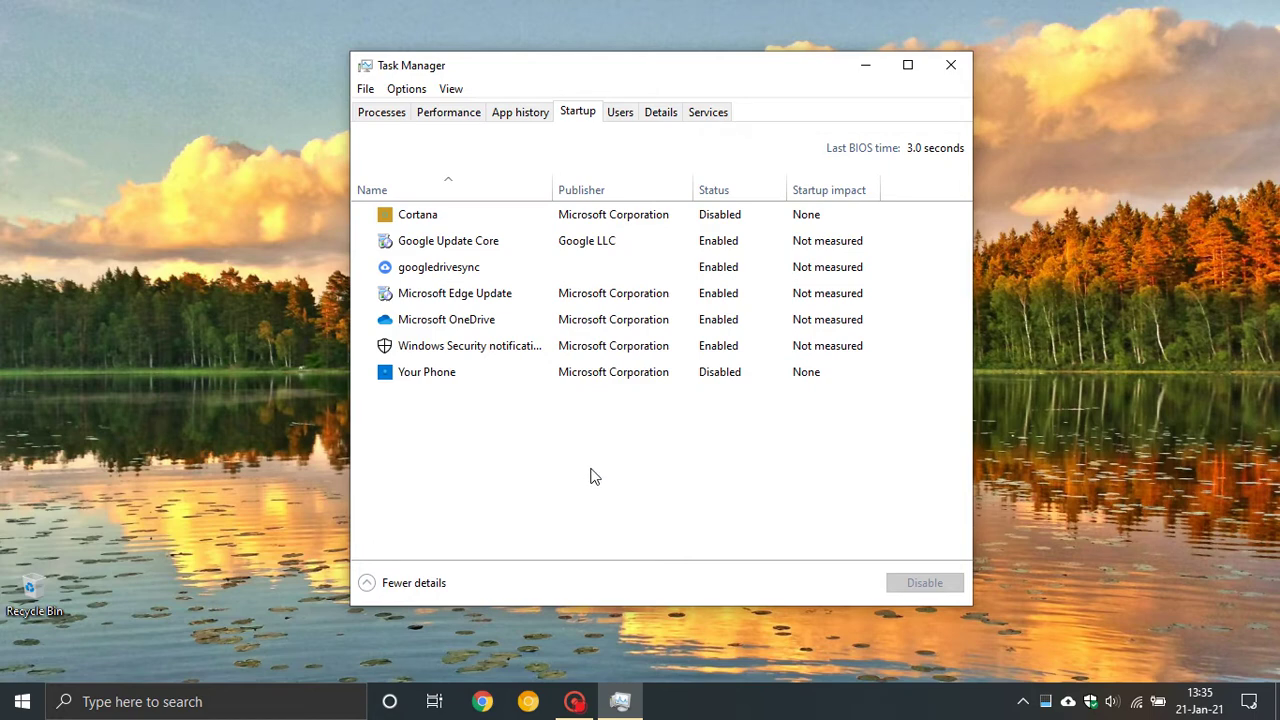
click(581, 246)
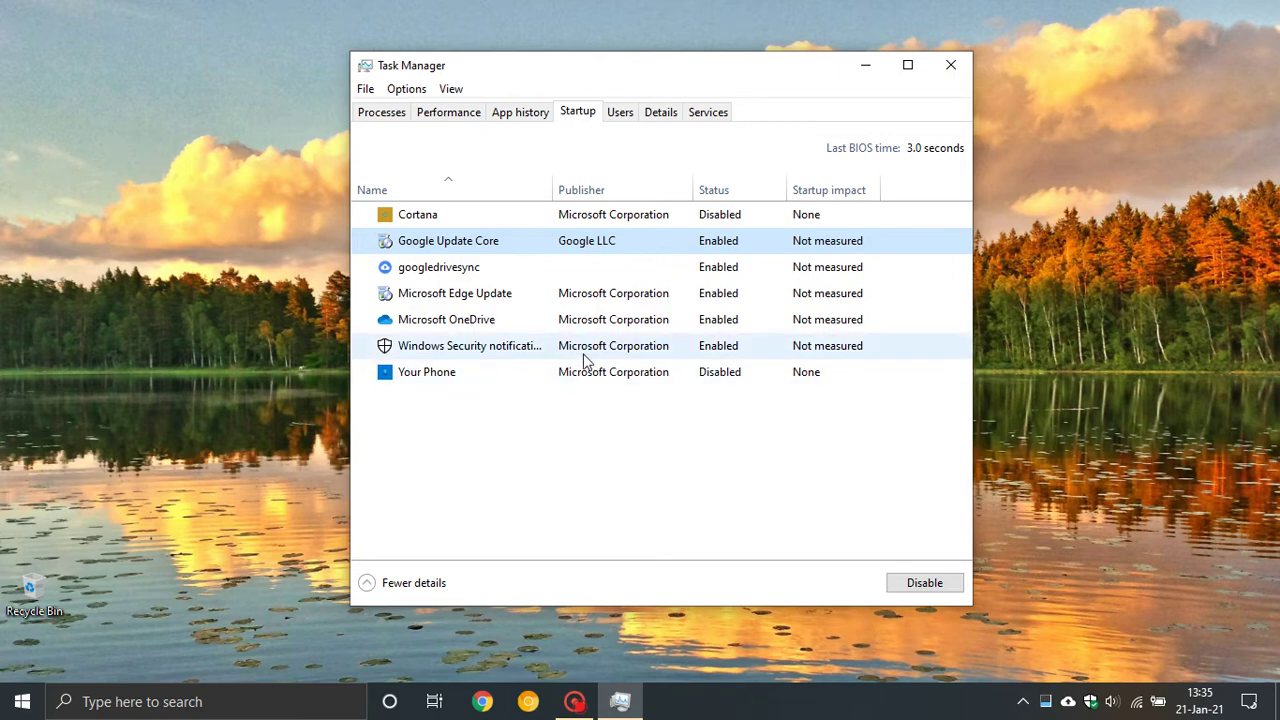
click(951, 66)
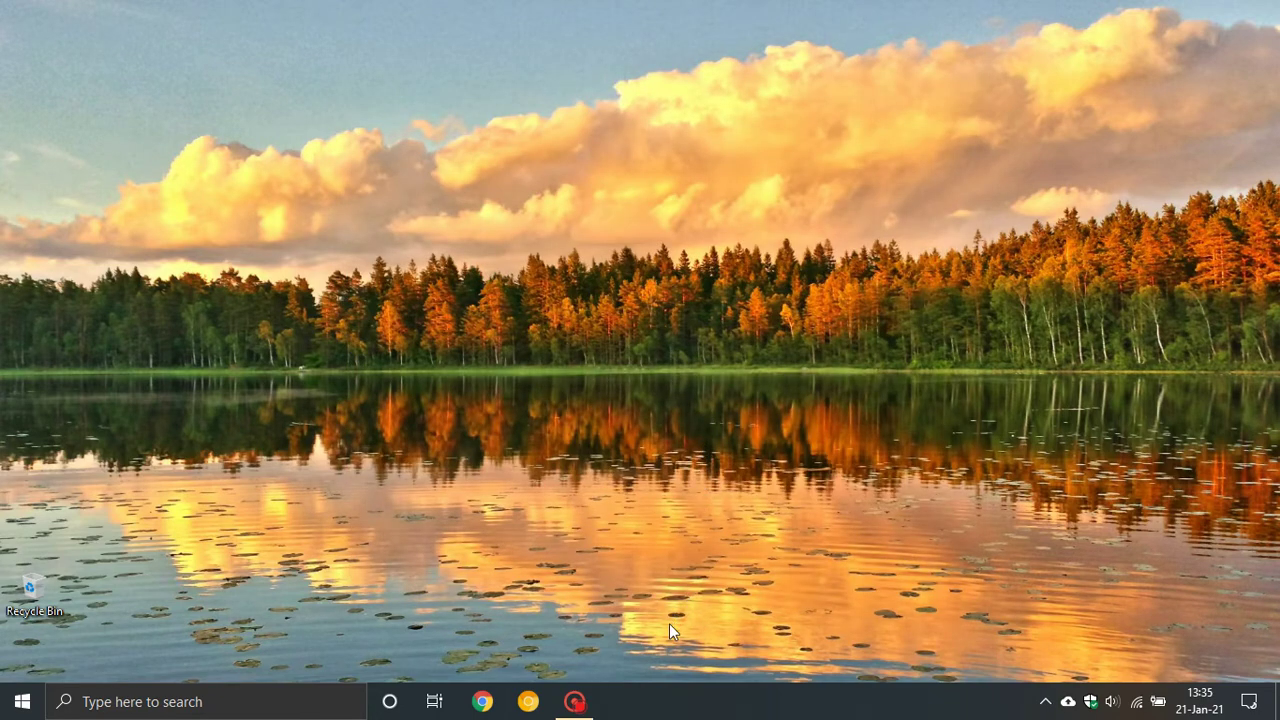
Inspect the Recycle Bin properties for the OS (C:) drive and dismiss them without saving changes.
right_click(36, 586)
click(79, 571)
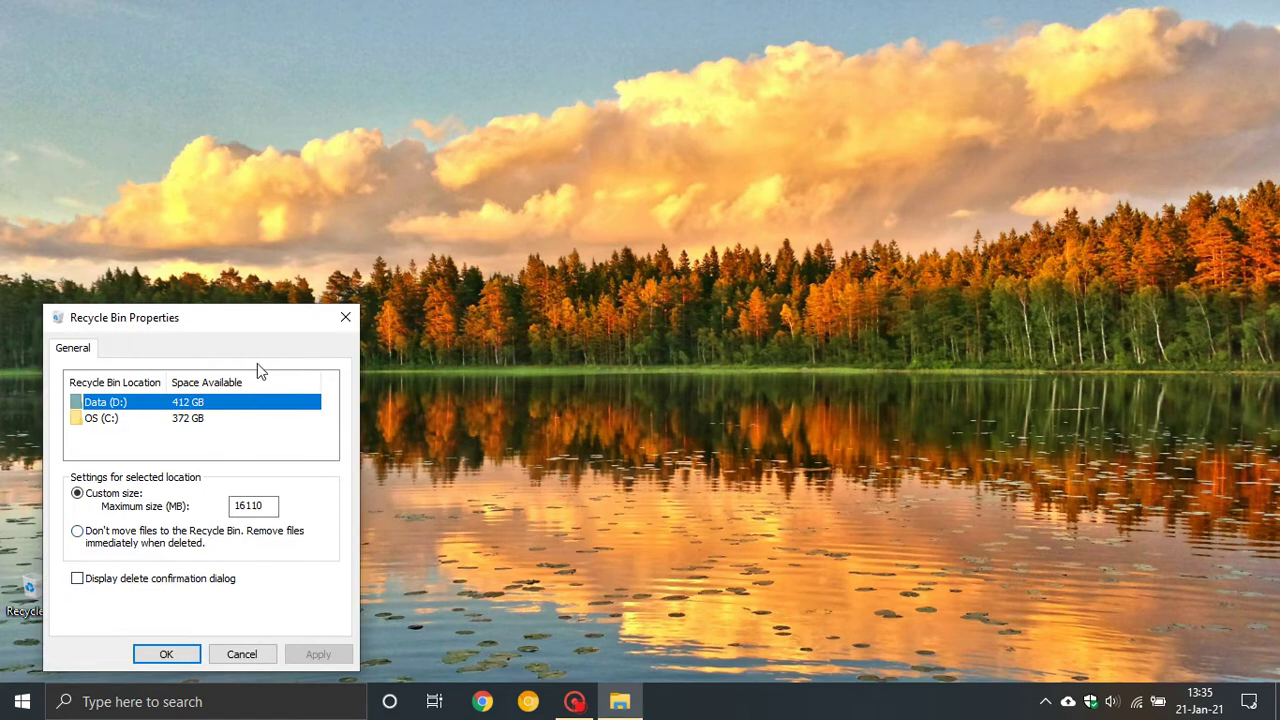
drag(266, 316, 701, 117)
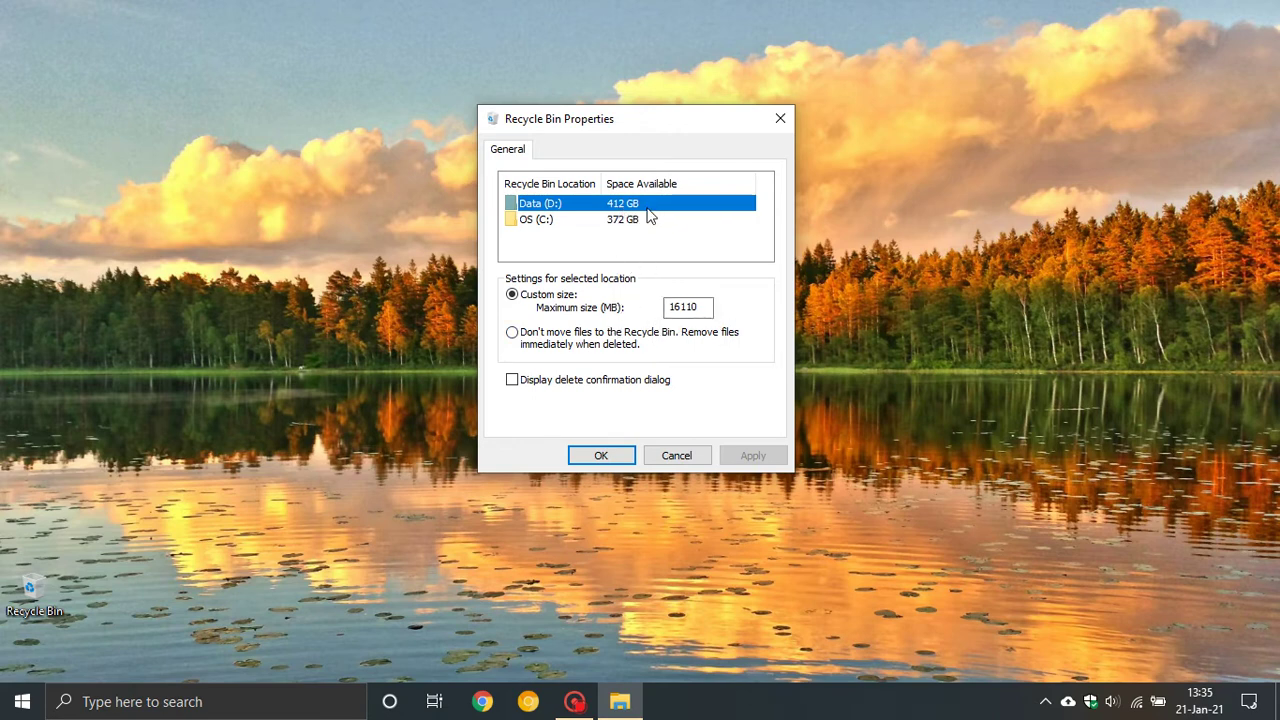
click(618, 220)
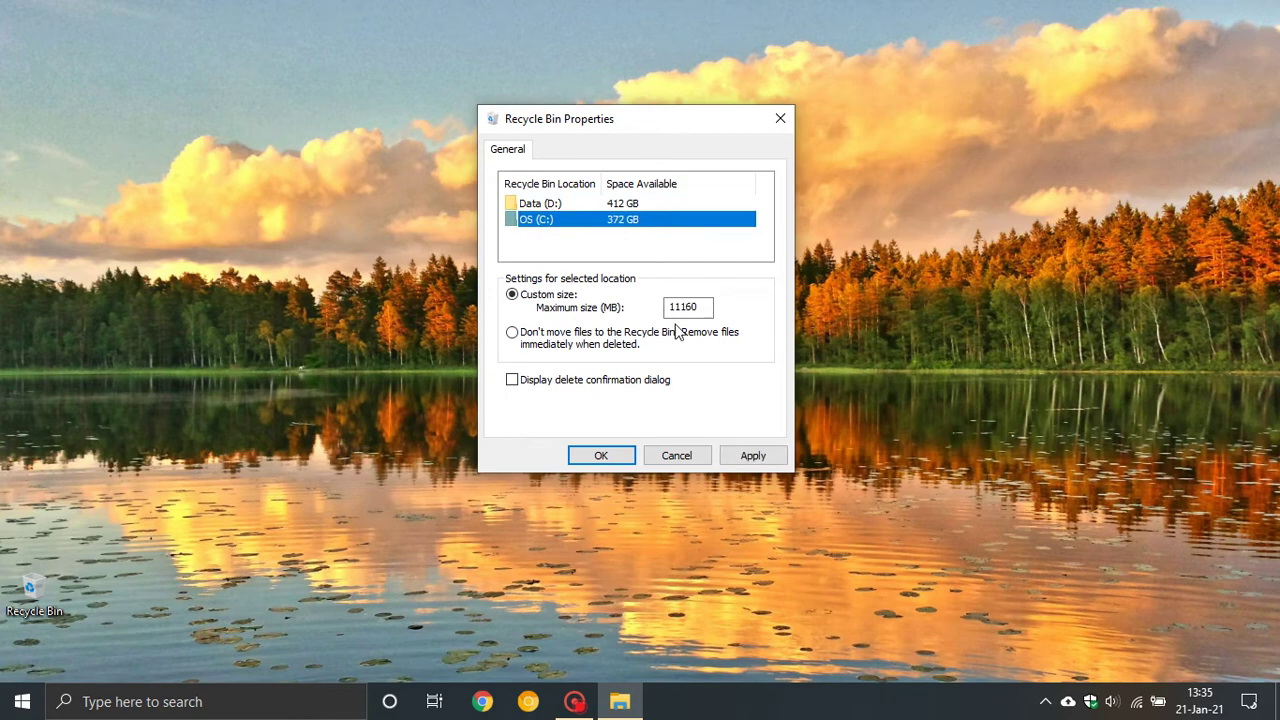
click(669, 458)
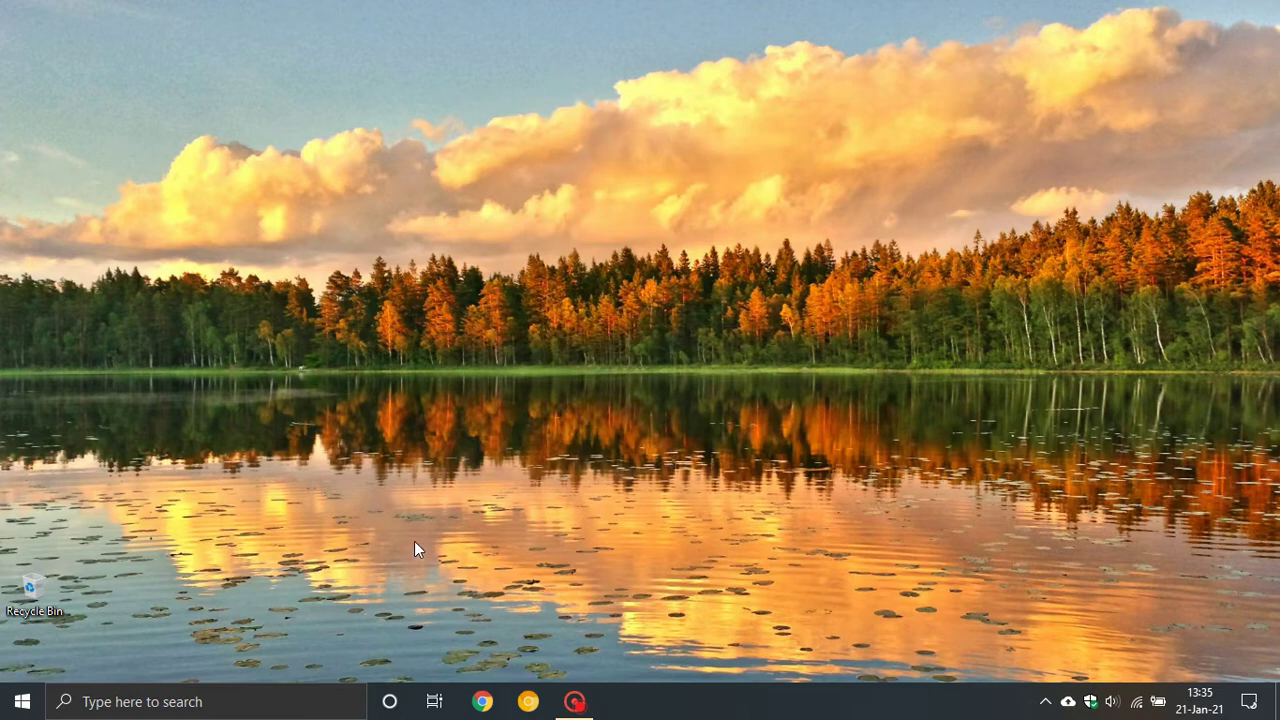
View the Notifications & actions options in the Windows system settings.
click(22, 701)
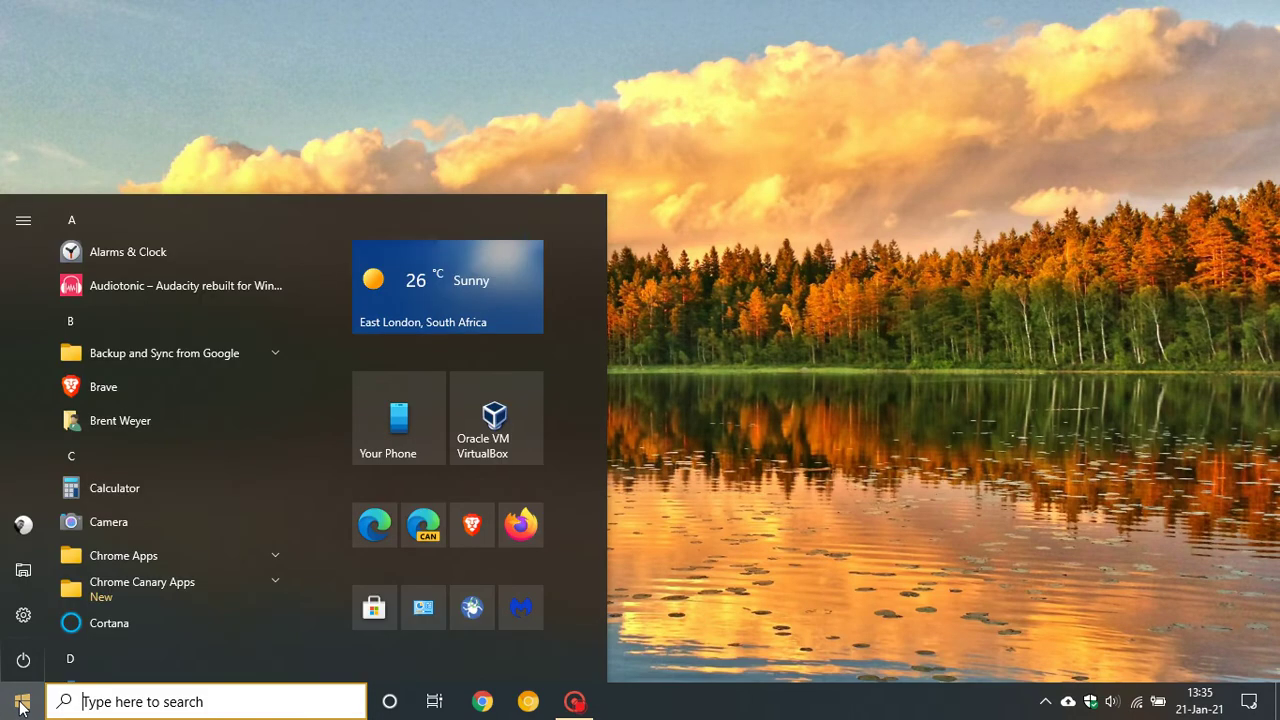
click(23, 615)
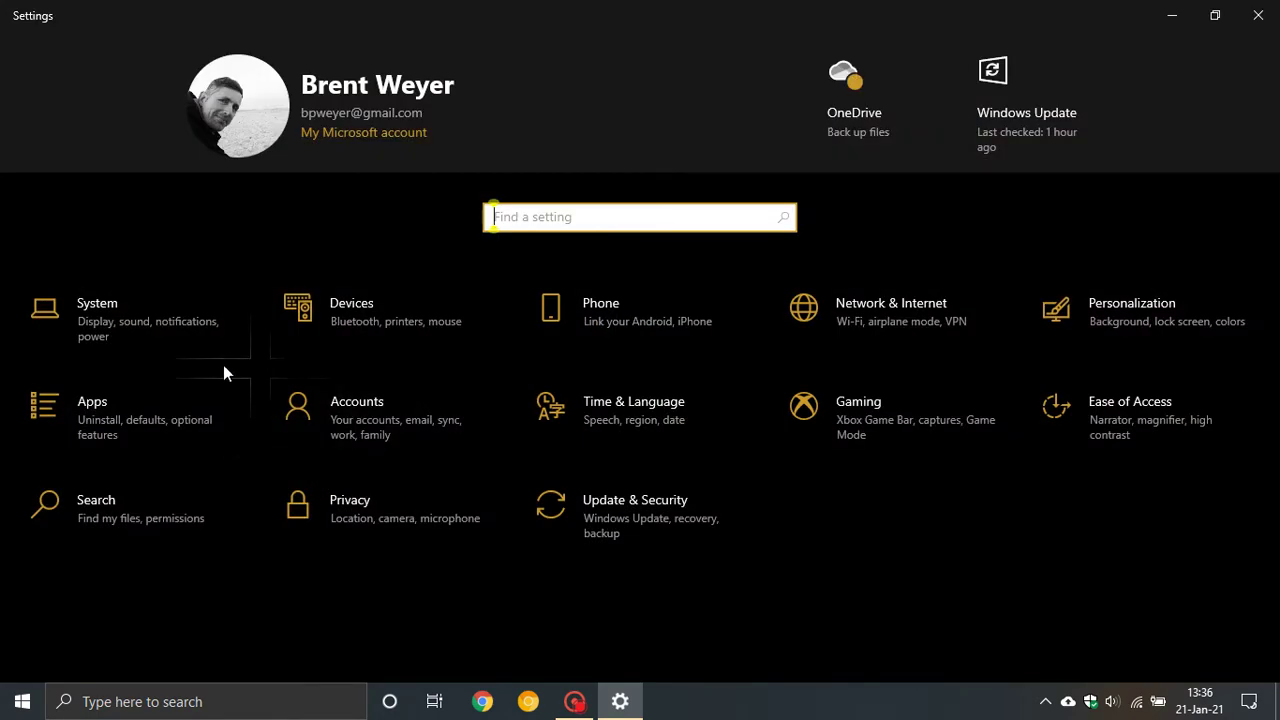
click(160, 314)
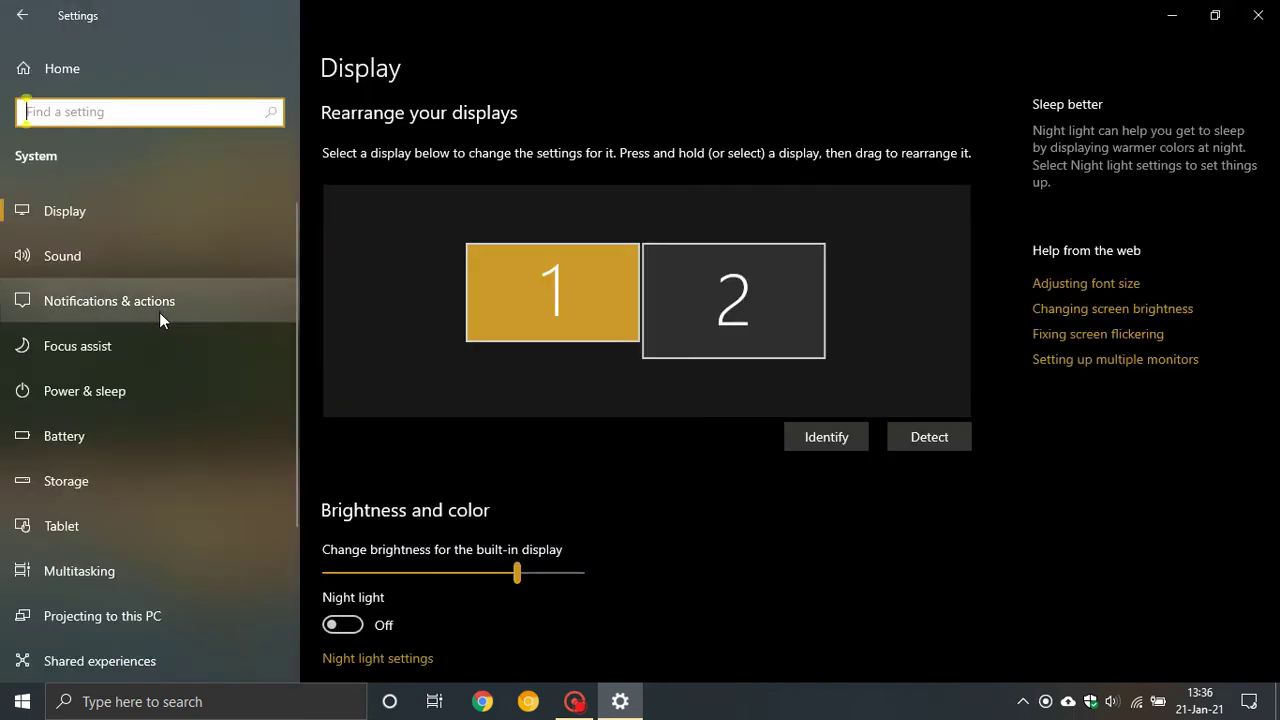
click(136, 305)
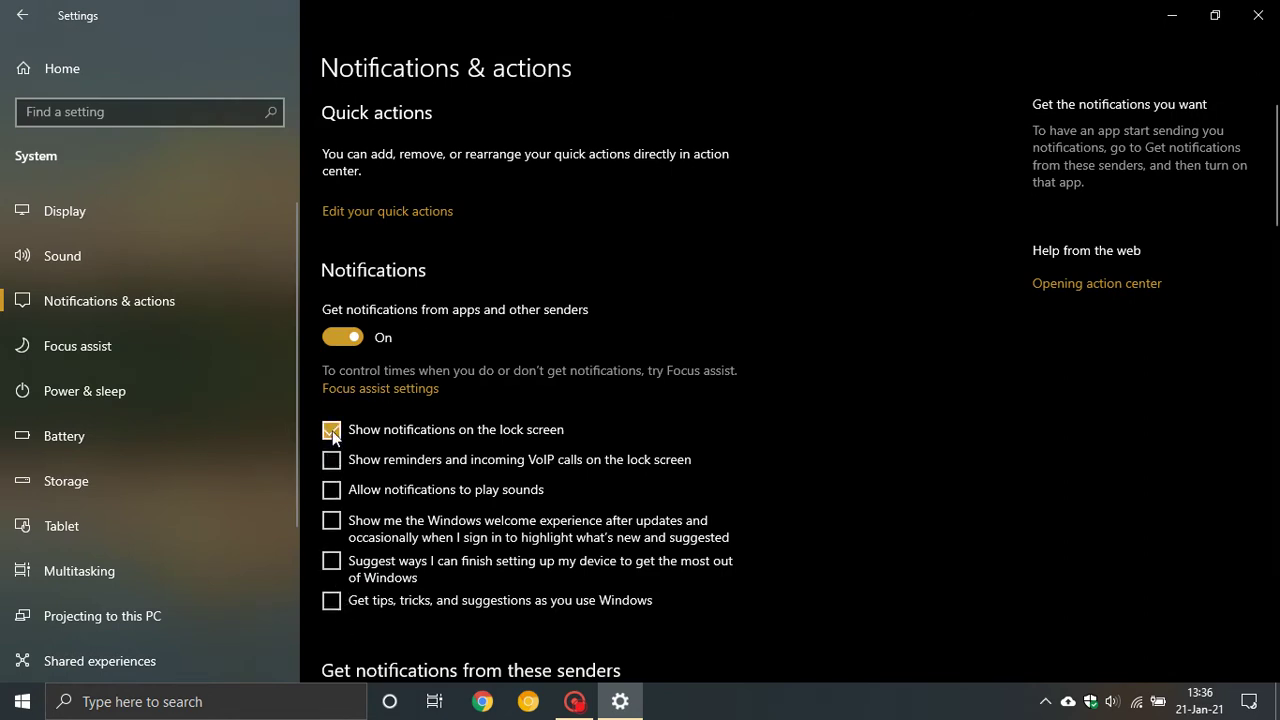
Examine the C: drive's storage usage and its removable temporary files, returning to the Storage overview.
scroll(212, 309, down, 3)
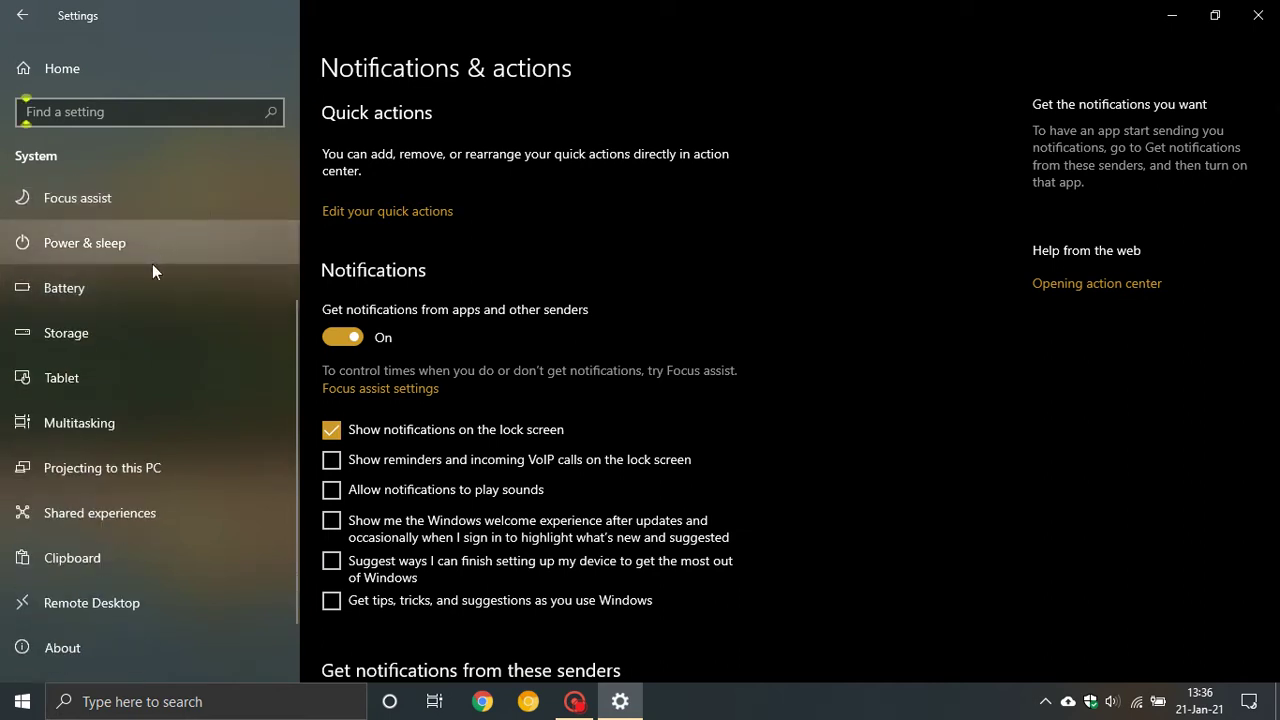
click(133, 335)
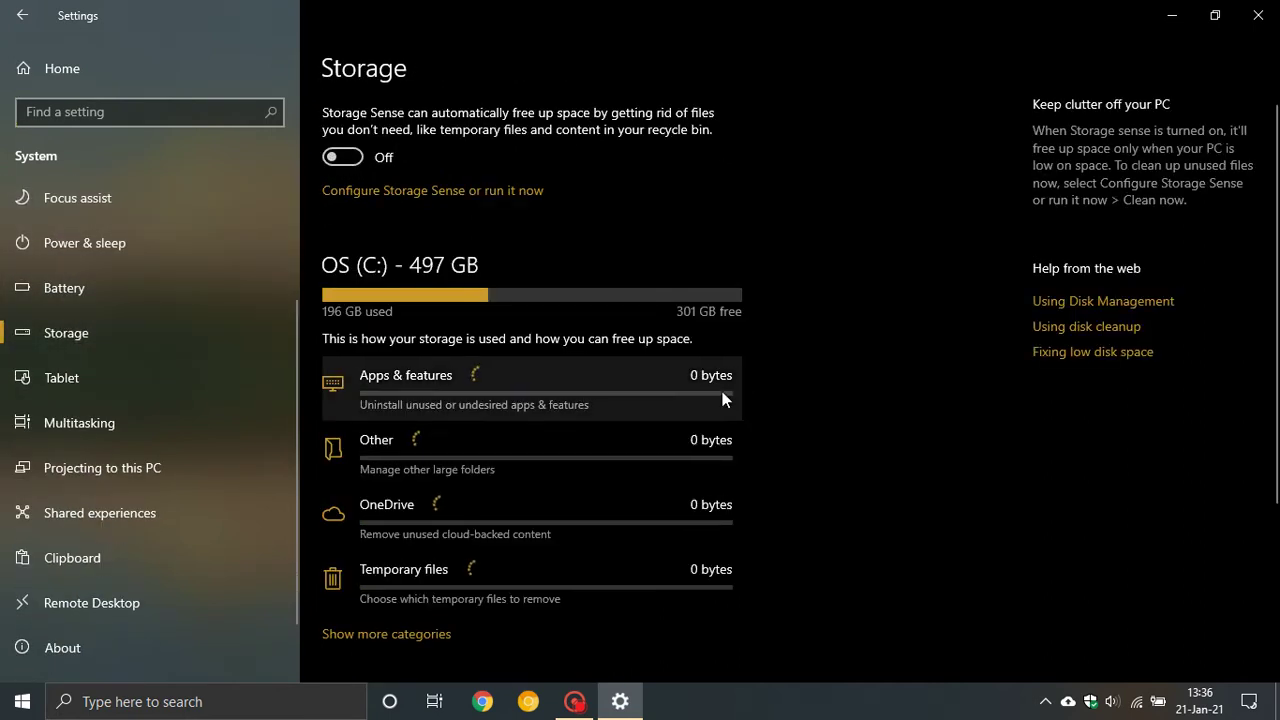
click(514, 586)
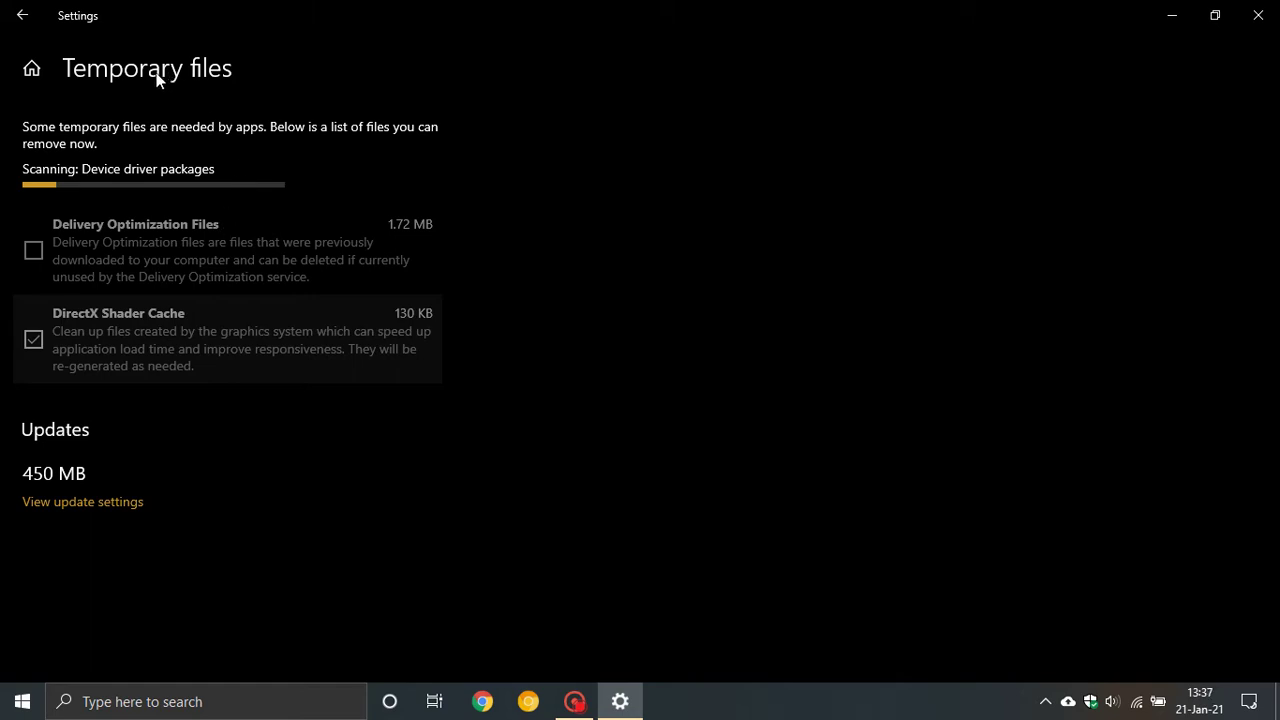
click(23, 16)
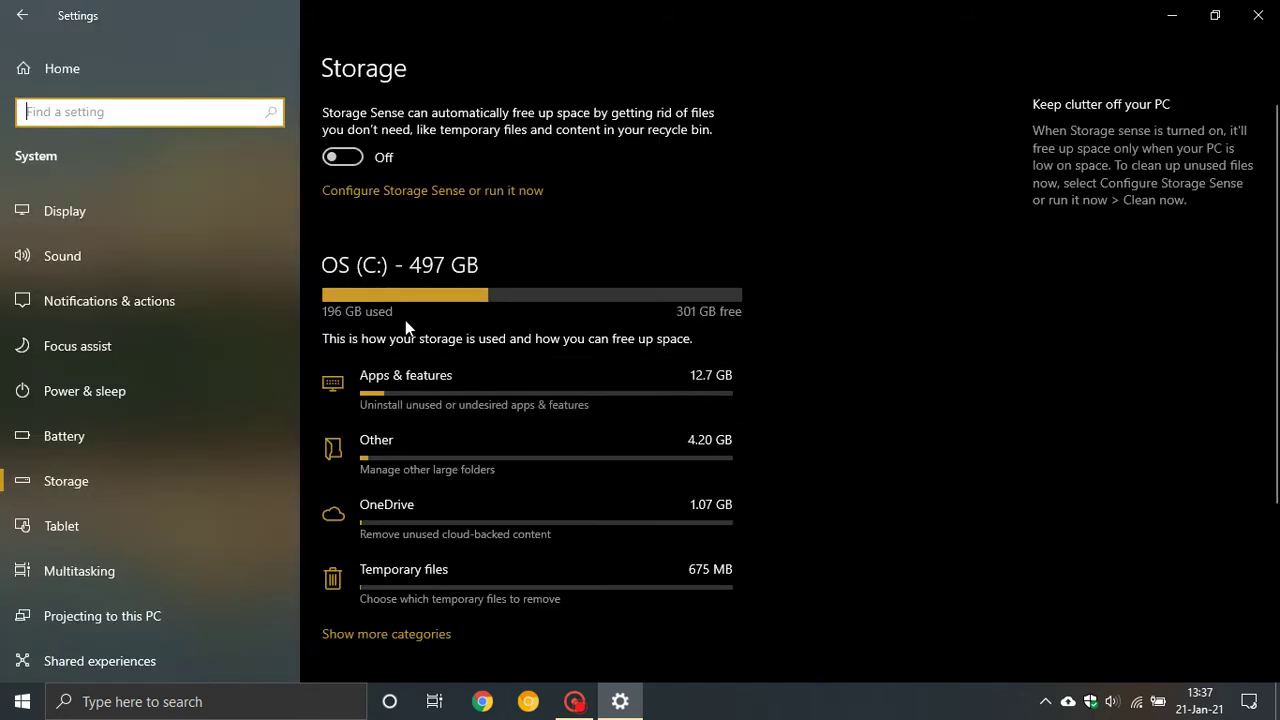
click(511, 590)
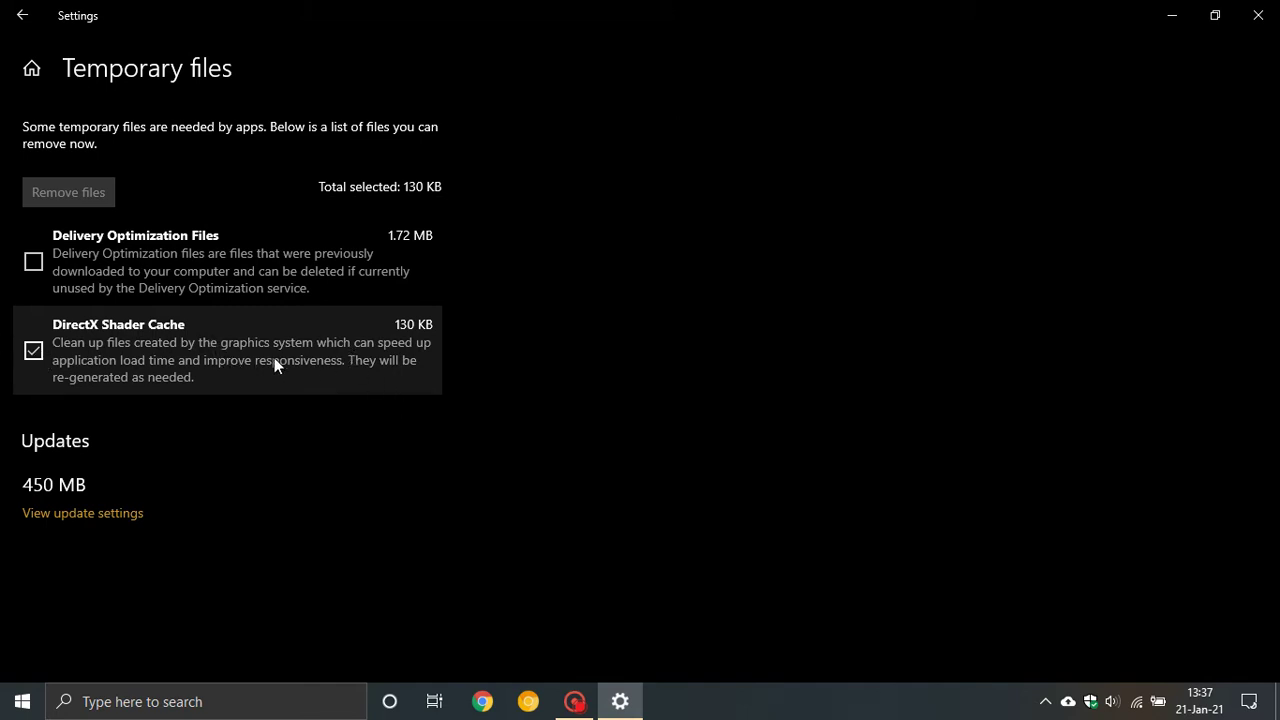
click(23, 17)
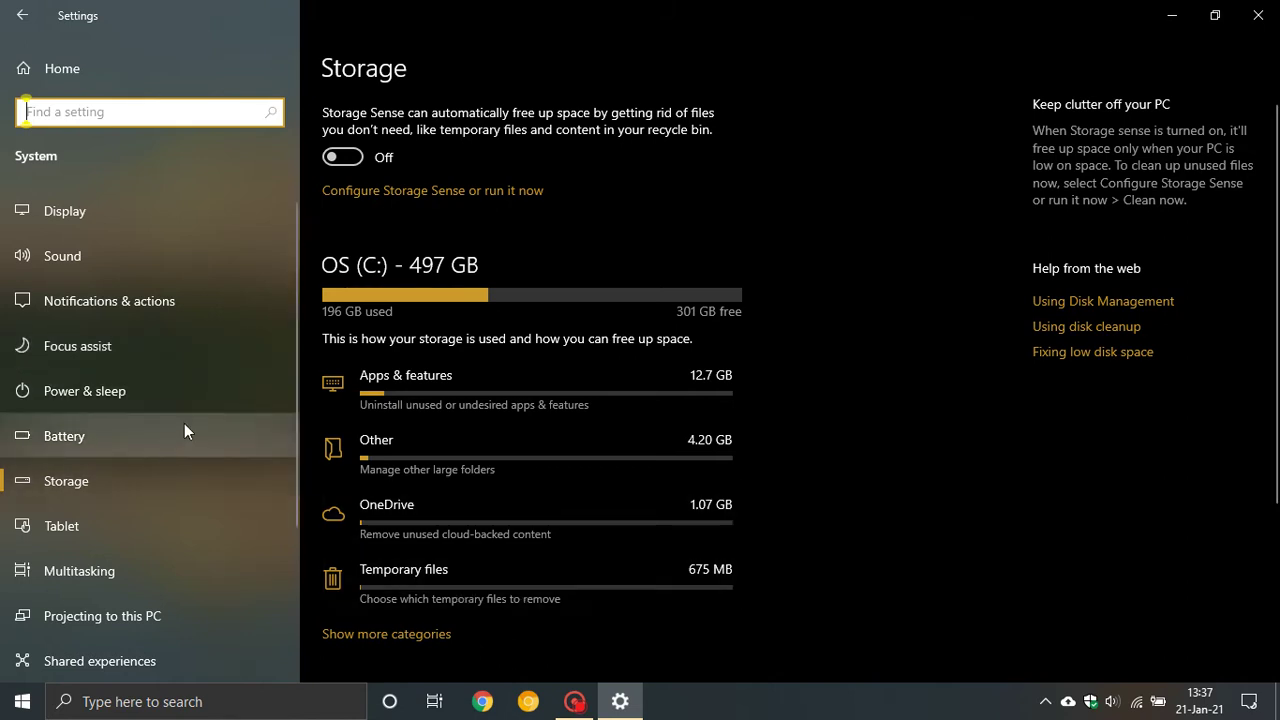
Review the Multitasking options and the Clipboard history and sync settings.
scroll(191, 404, down, 3)
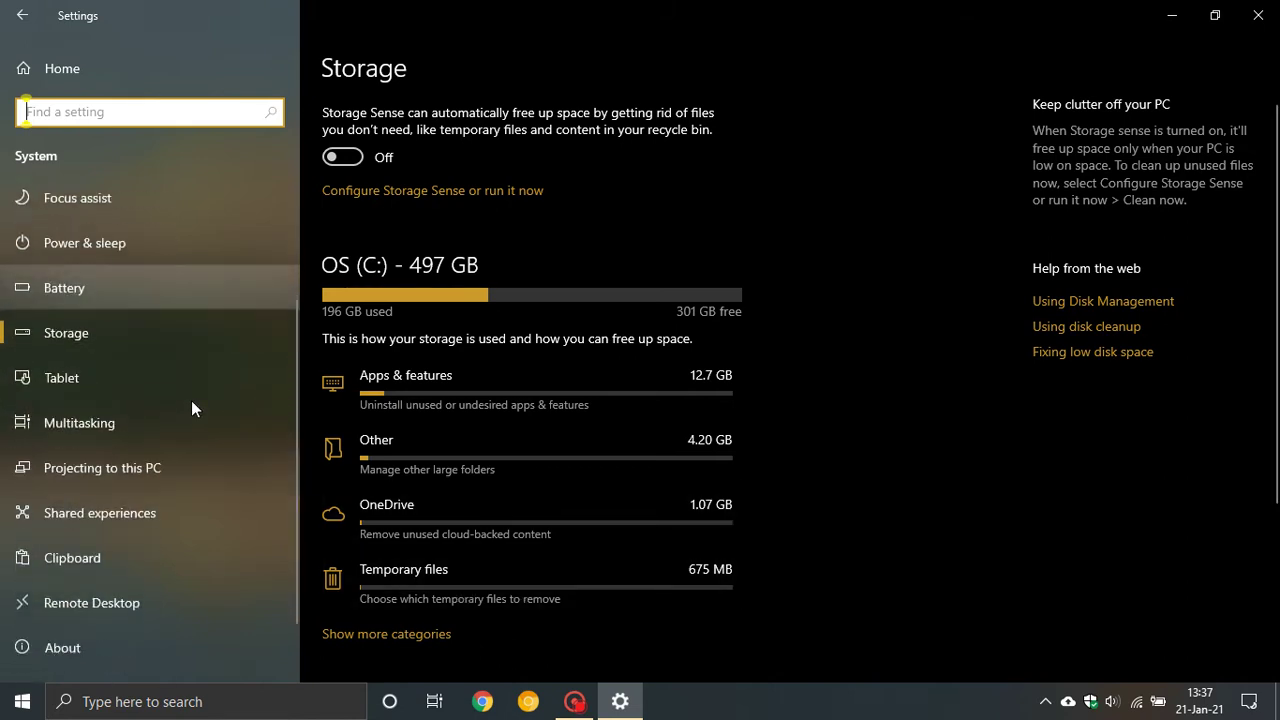
click(103, 430)
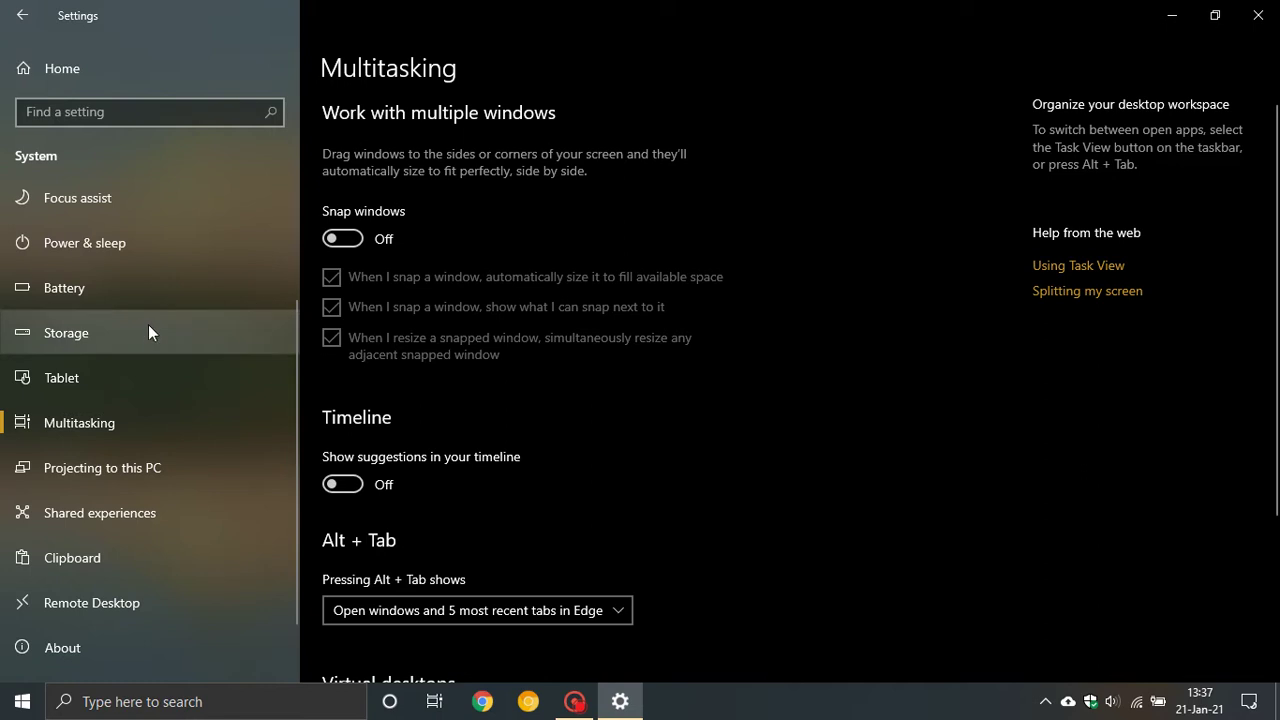
scroll(148, 324, down, 1)
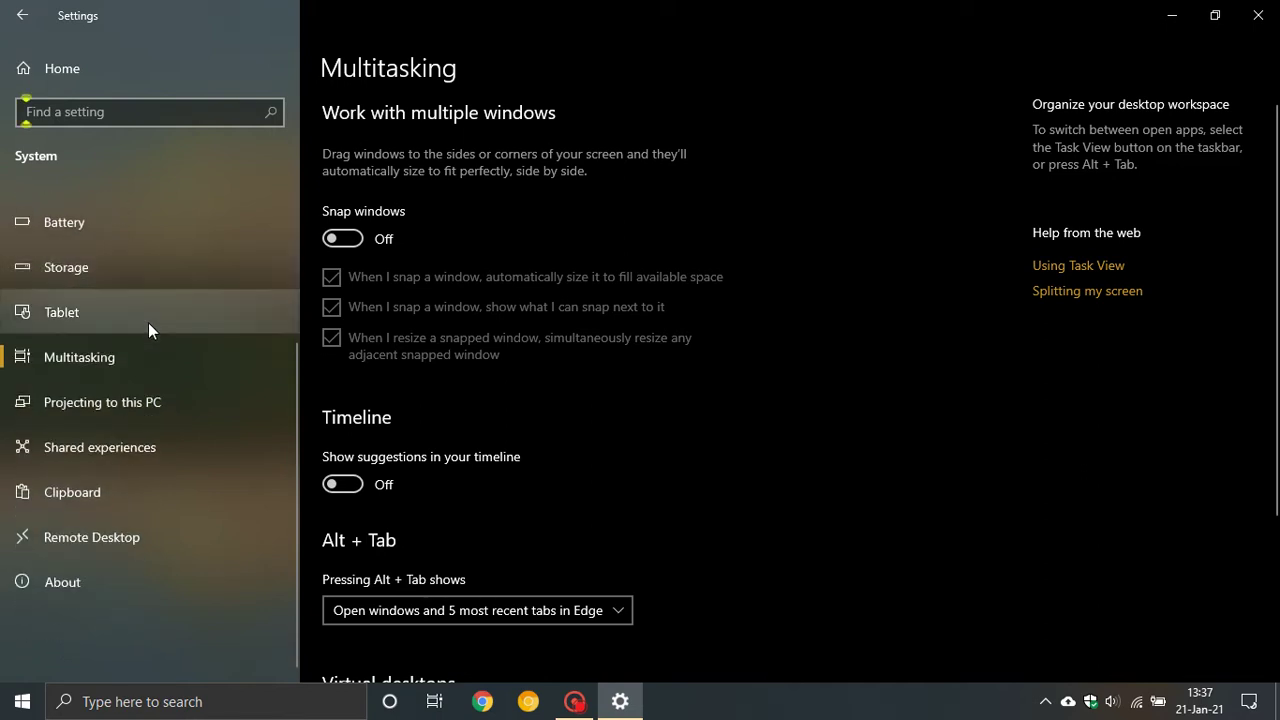
click(100, 495)
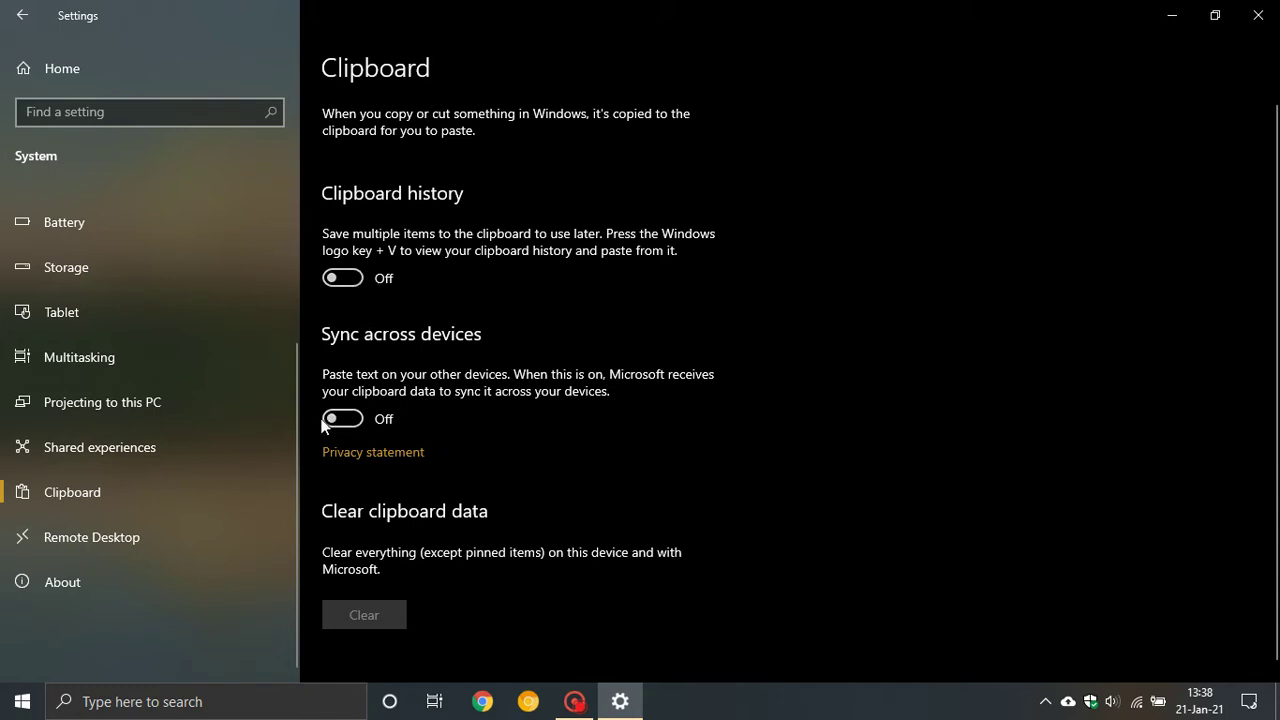
Open System Properties from the PC's About information and launch Device Manager in a maximized window.
click(81, 578)
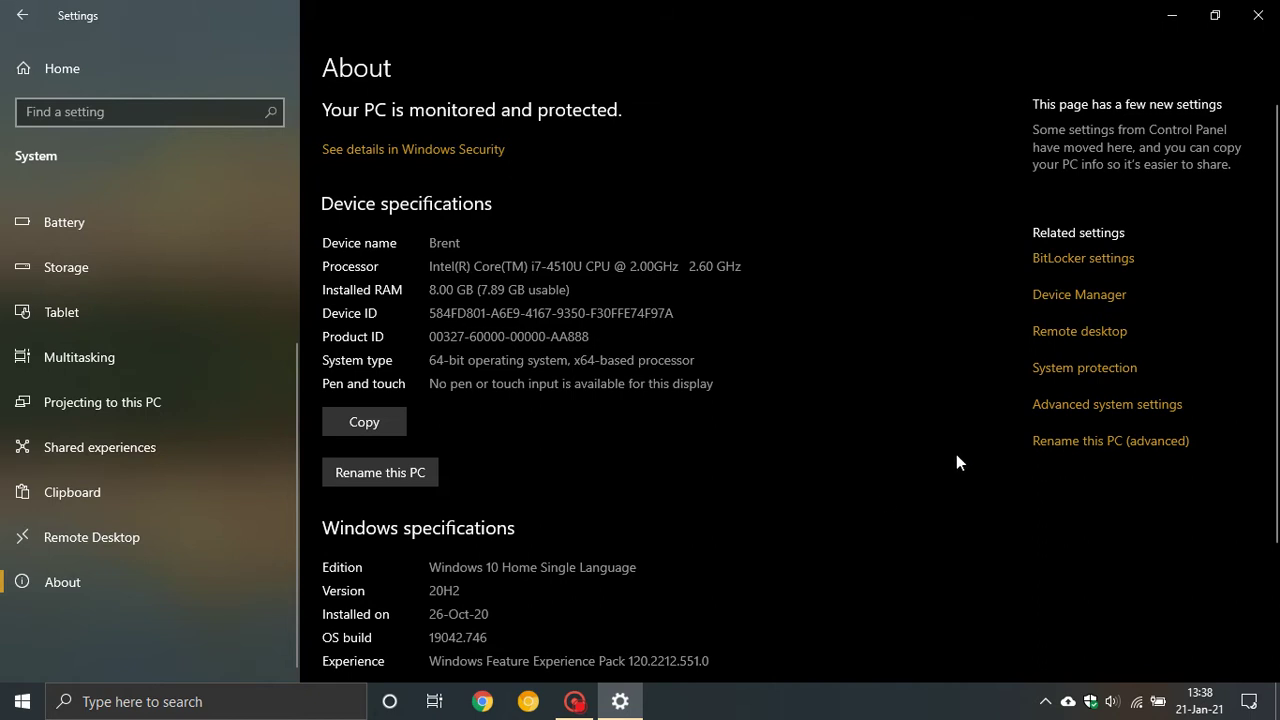
click(1100, 405)
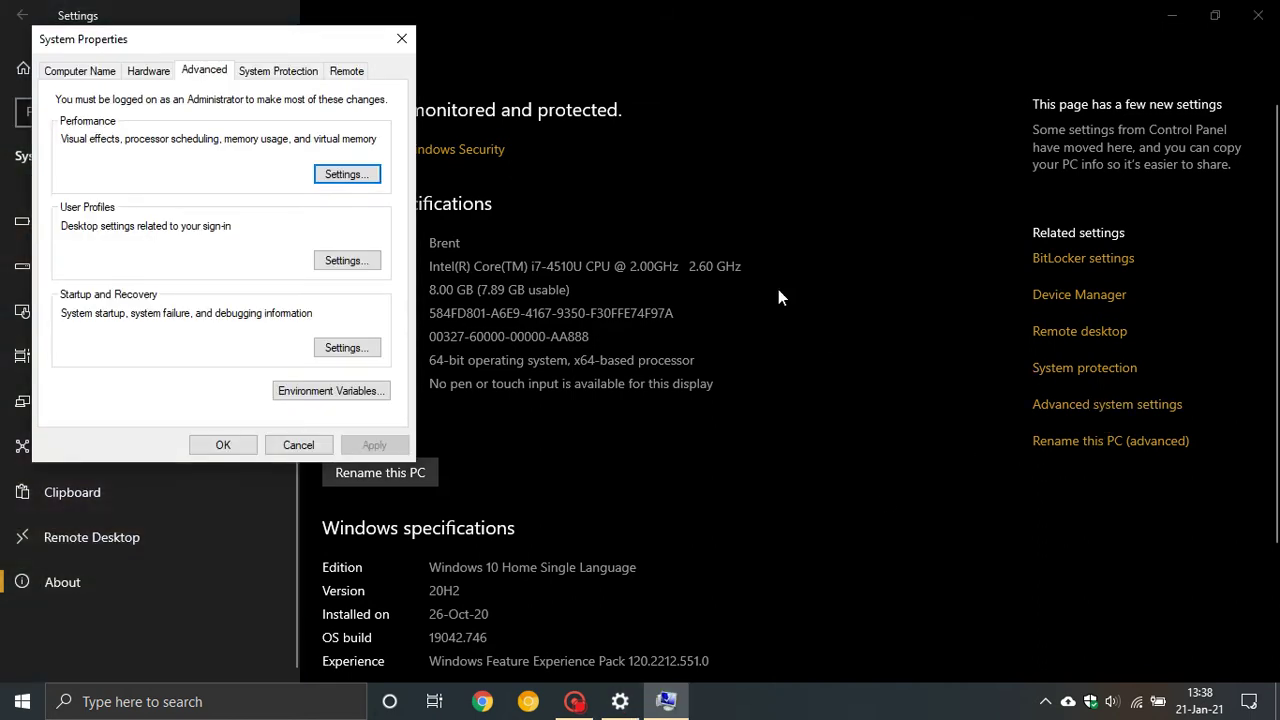
drag(192, 32, 560, 100)
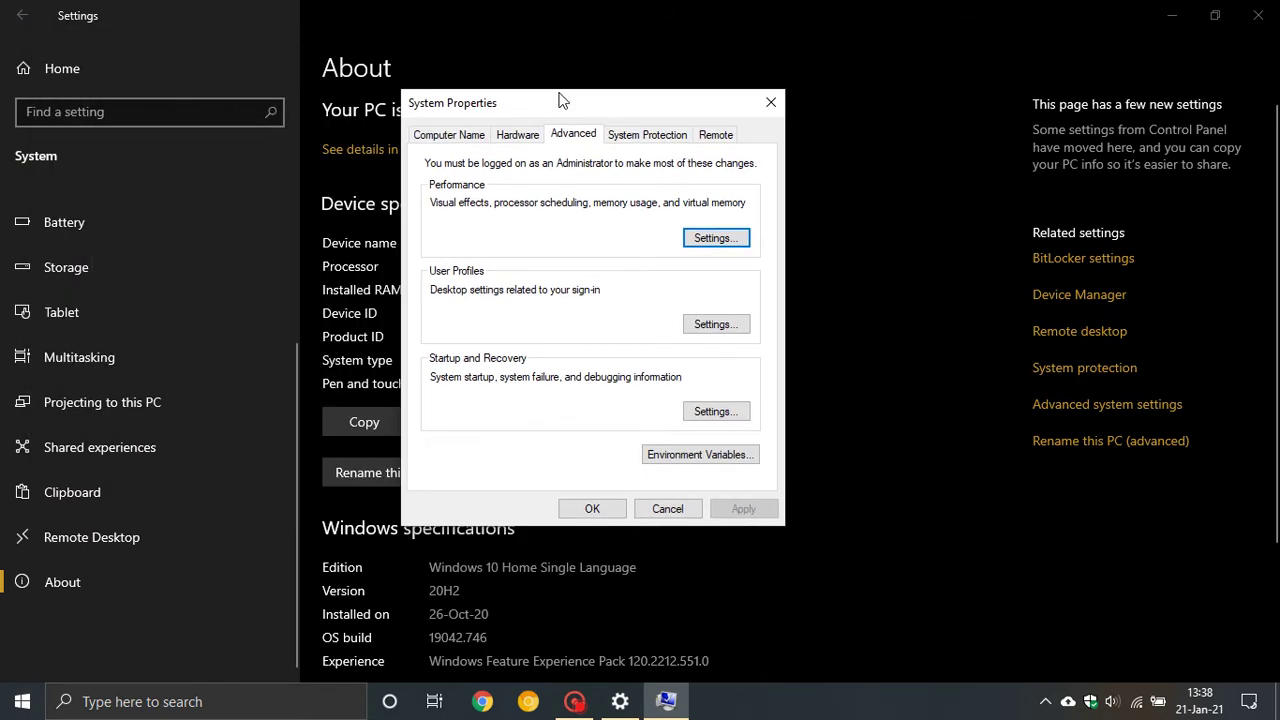
click(520, 137)
click(683, 238)
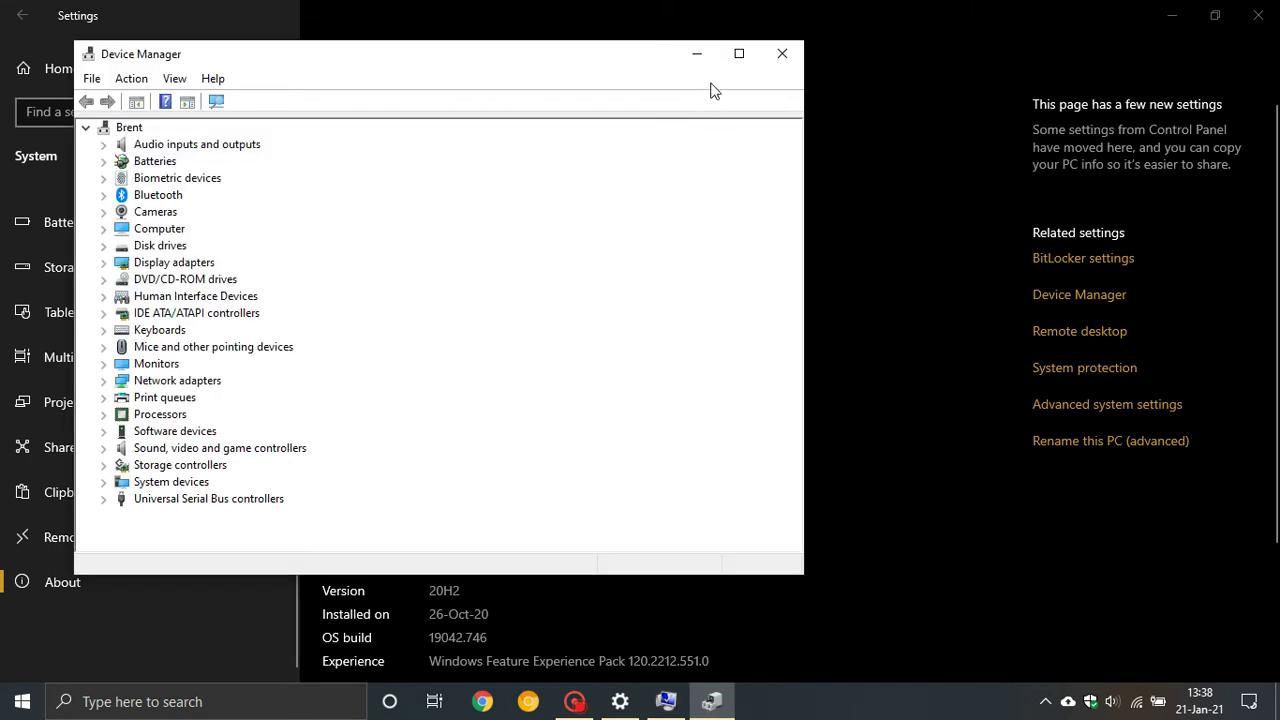
click(739, 60)
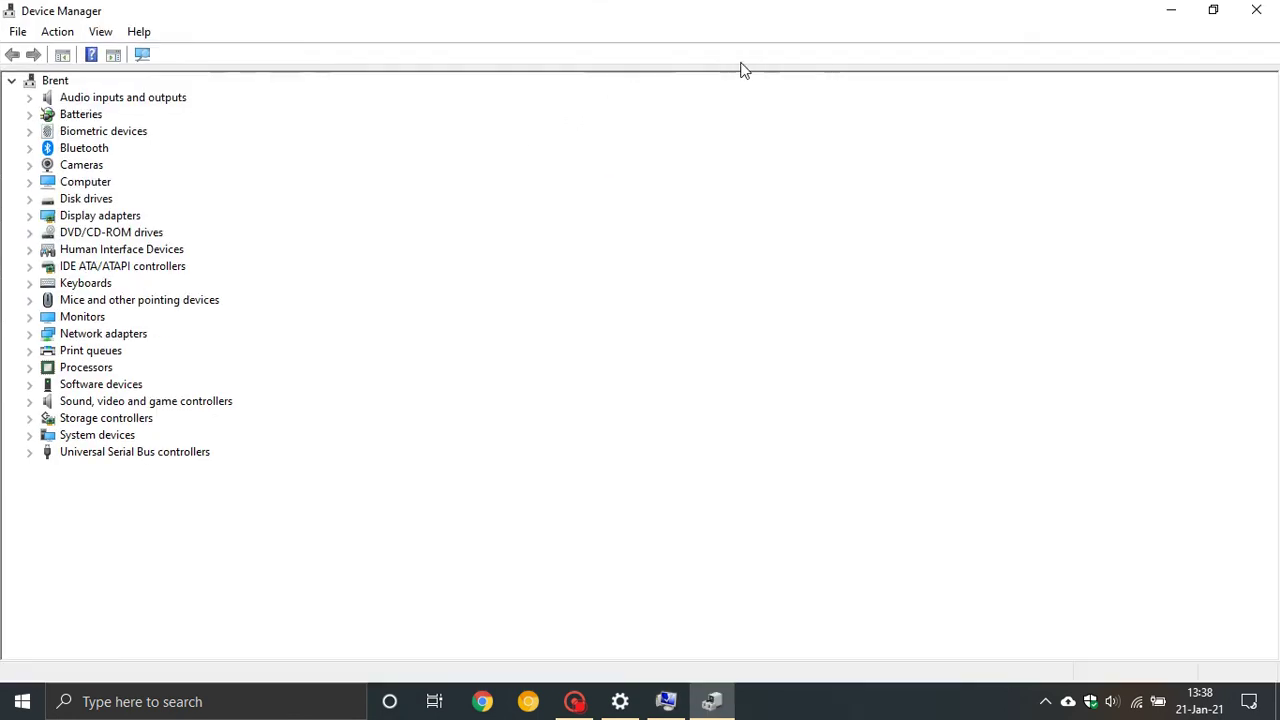
Show hidden devices in Device Manager and close it.
click(102, 32)
click(150, 166)
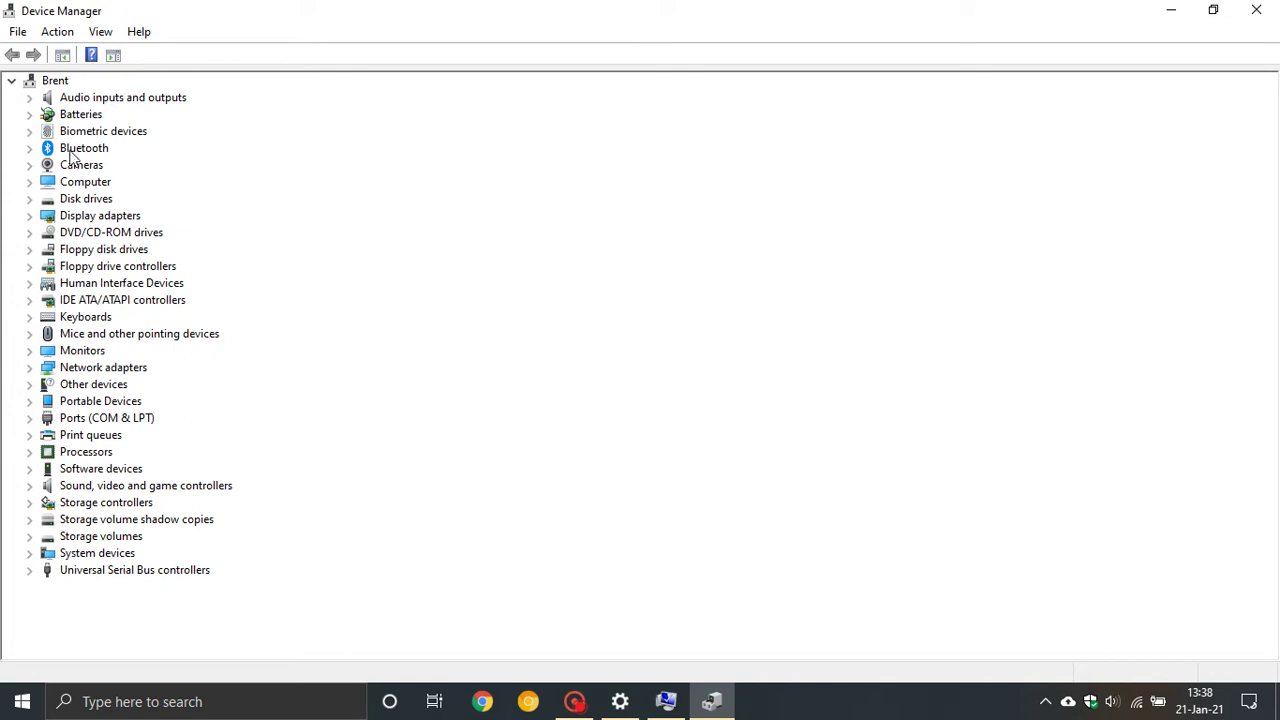
click(1256, 9)
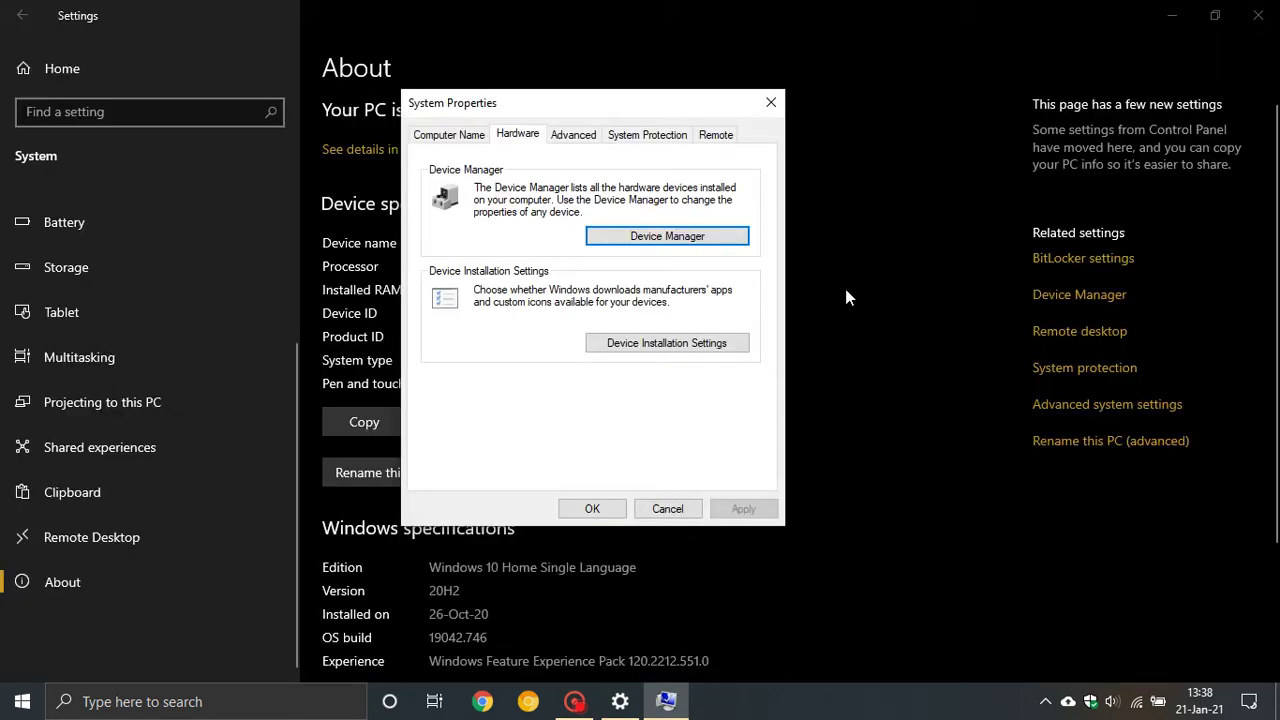
Review the custom visual effects, processor scheduling and virtual memory settings in Performance Options.
click(580, 146)
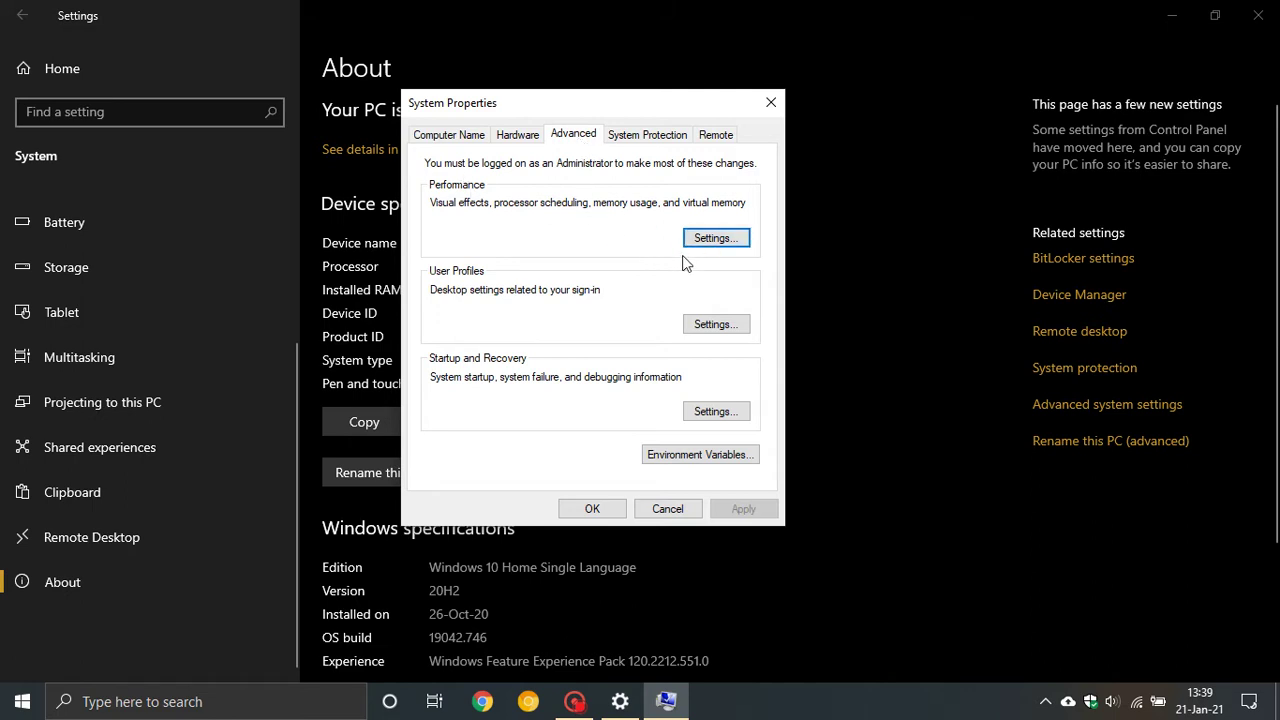
click(716, 240)
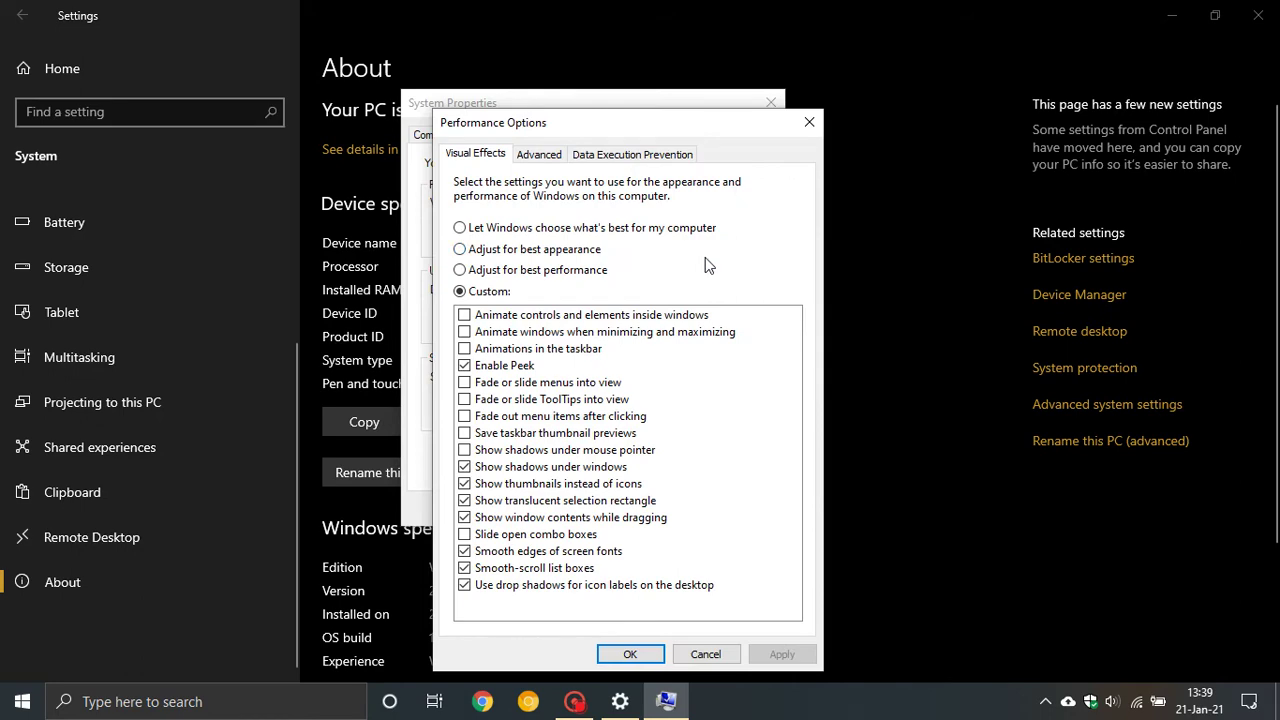
drag(698, 140, 709, 37)
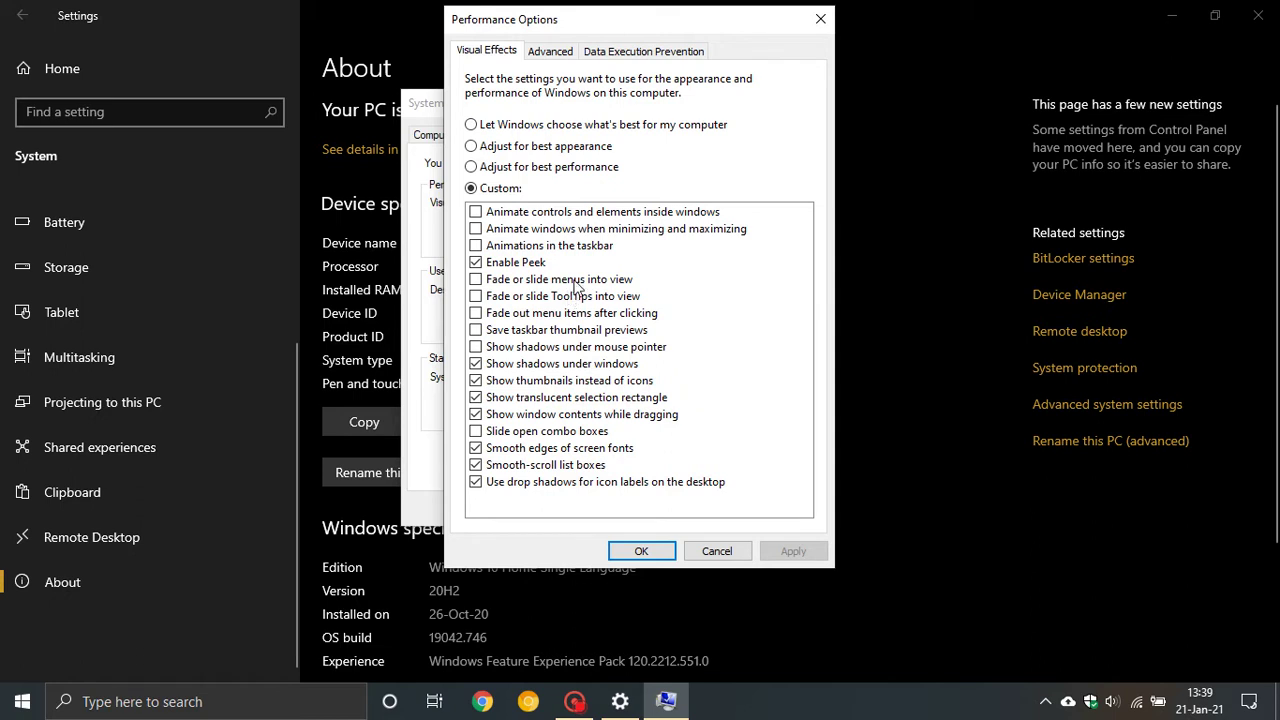
click(550, 53)
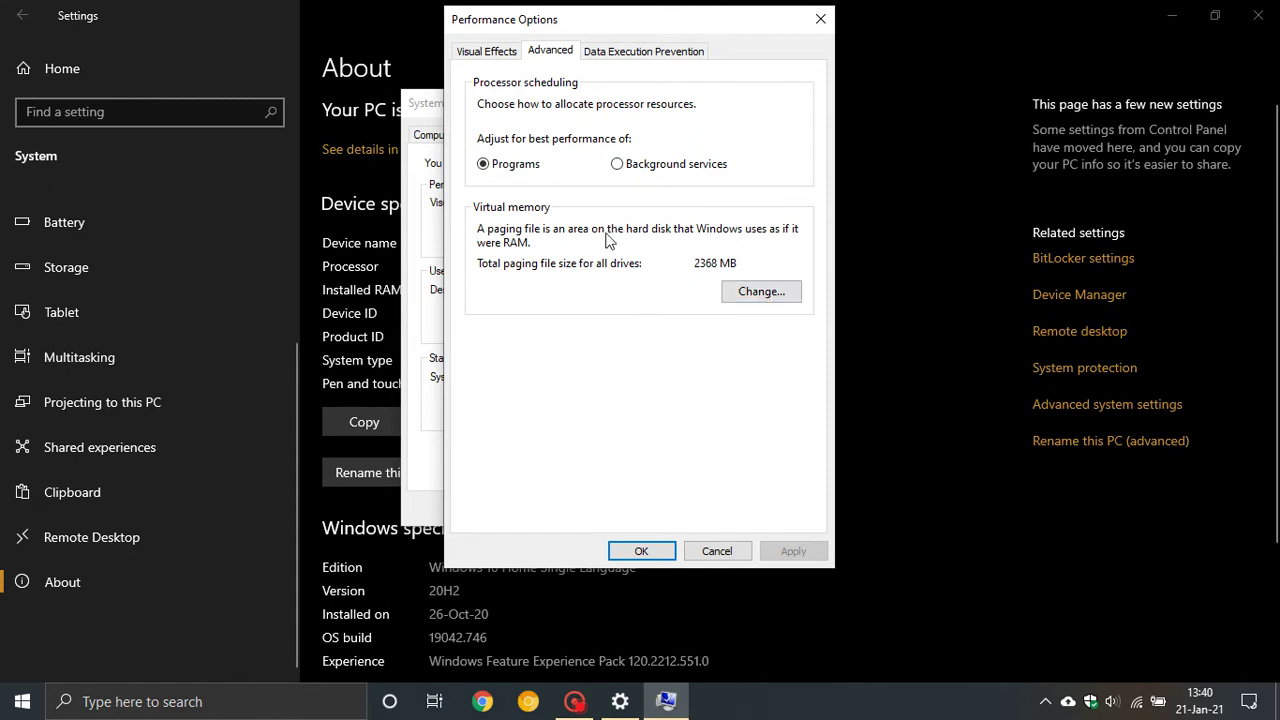
Keep automatic paging file size management for all drives in the Virtual Memory settings and close Performance Options.
click(757, 290)
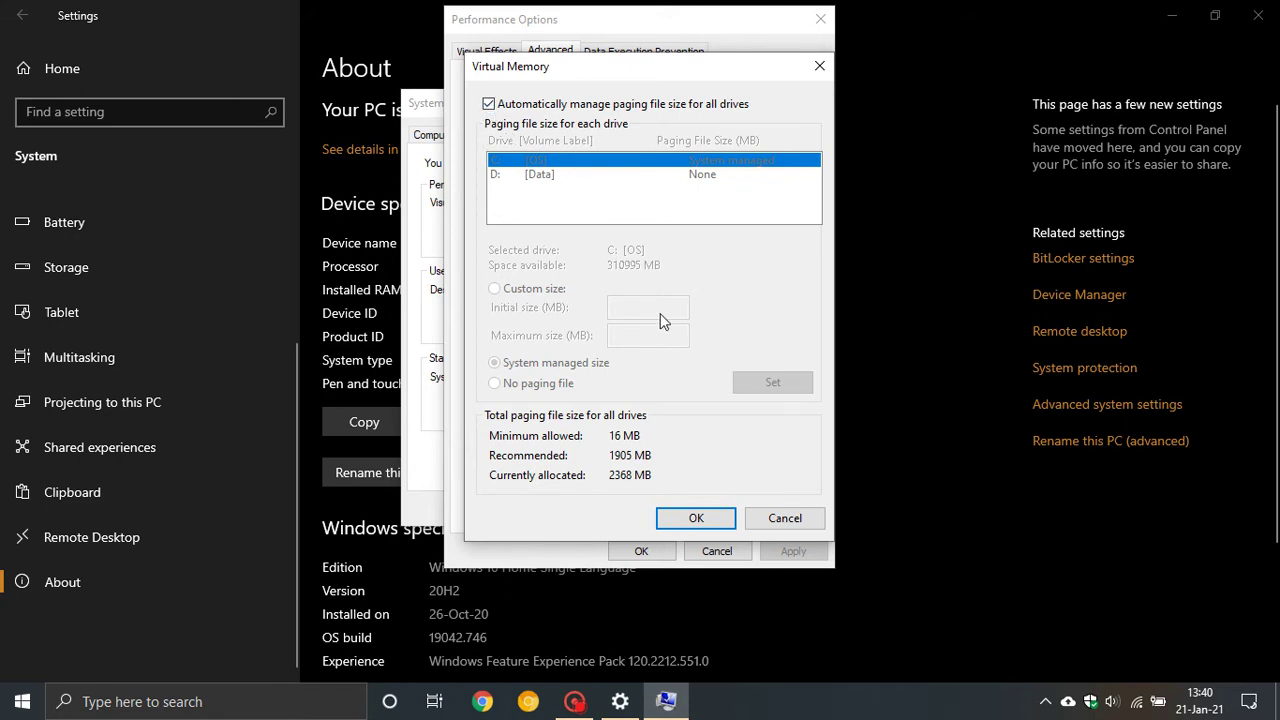
click(716, 528)
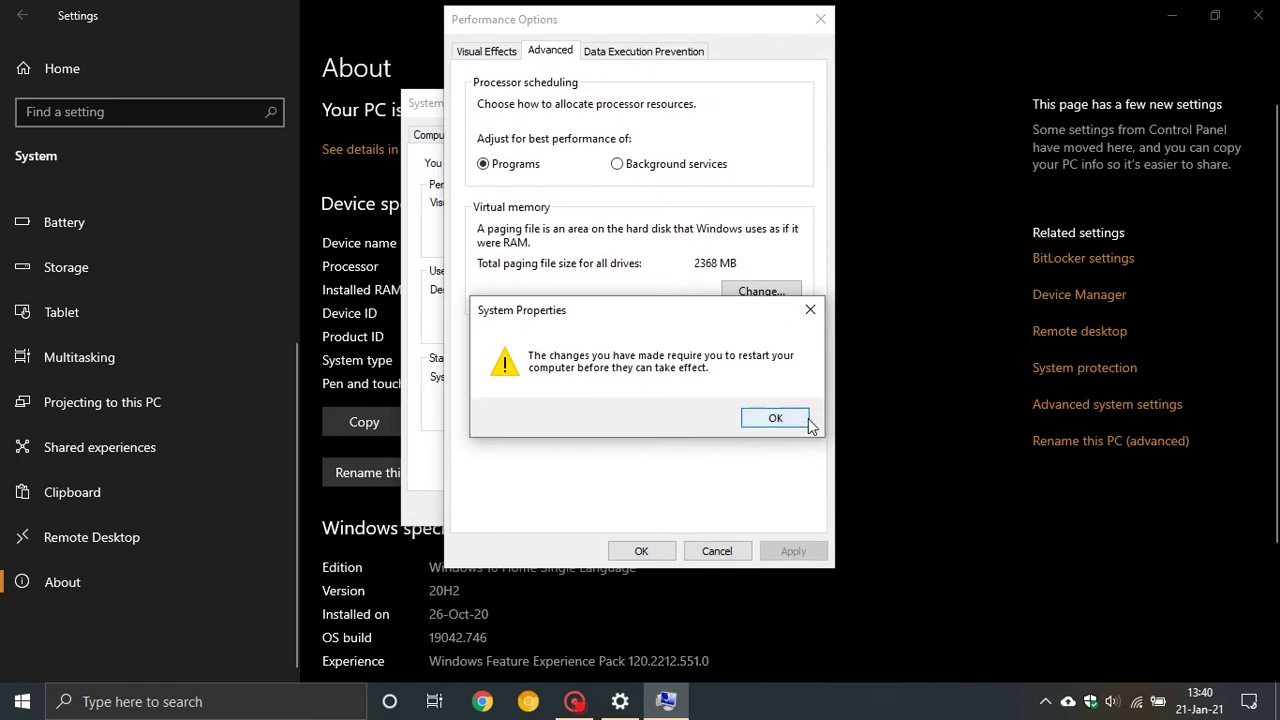
click(773, 420)
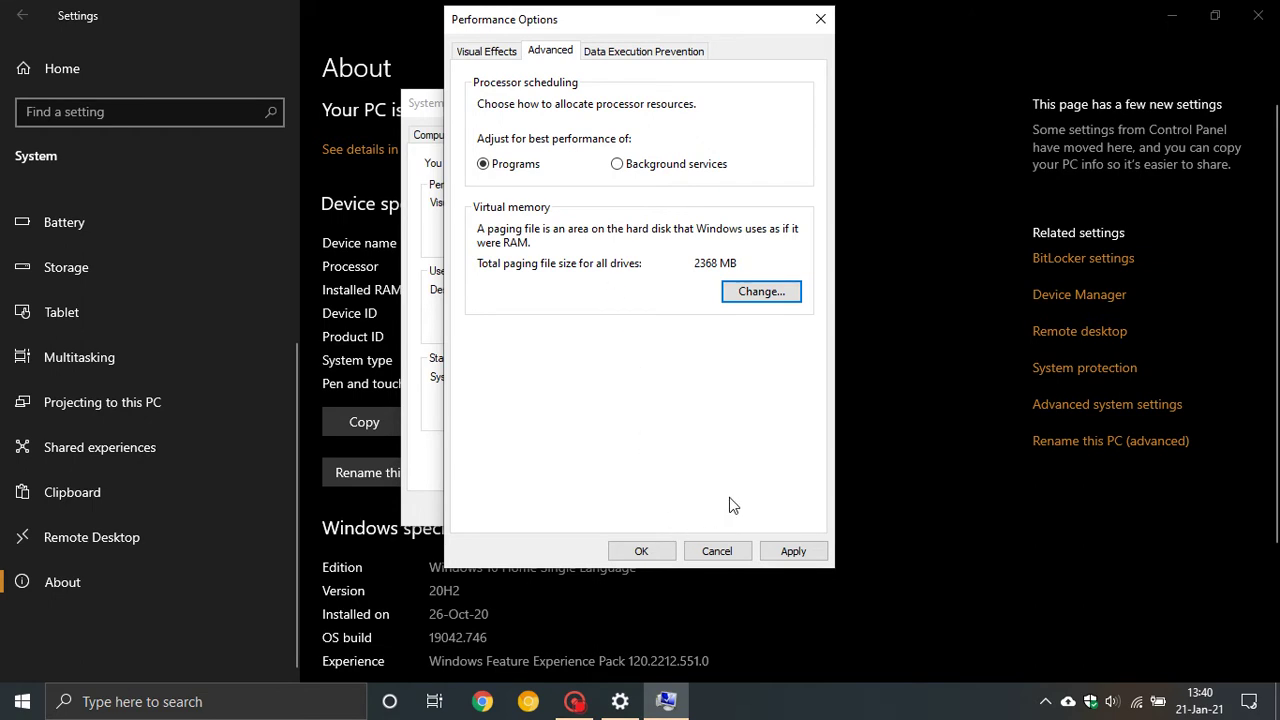
click(735, 553)
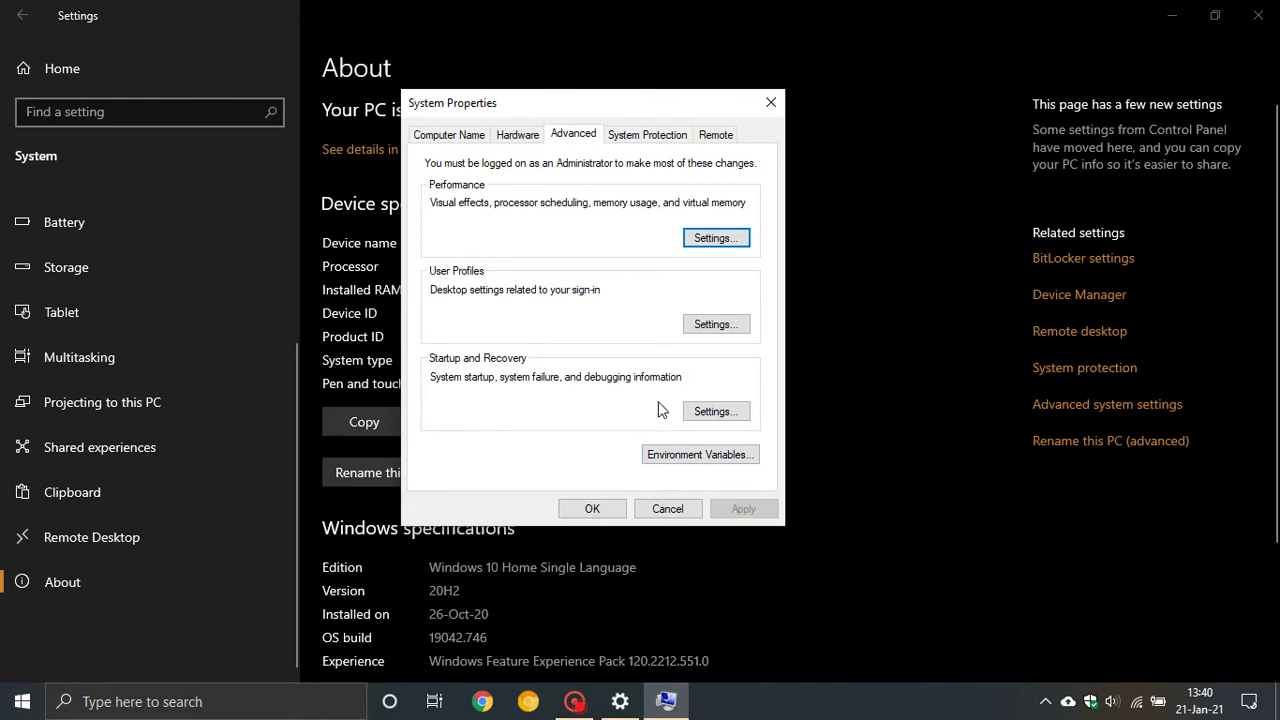
Review the Startup and Recovery settings, including the time to display the operating system list, and close them without saving.
click(720, 413)
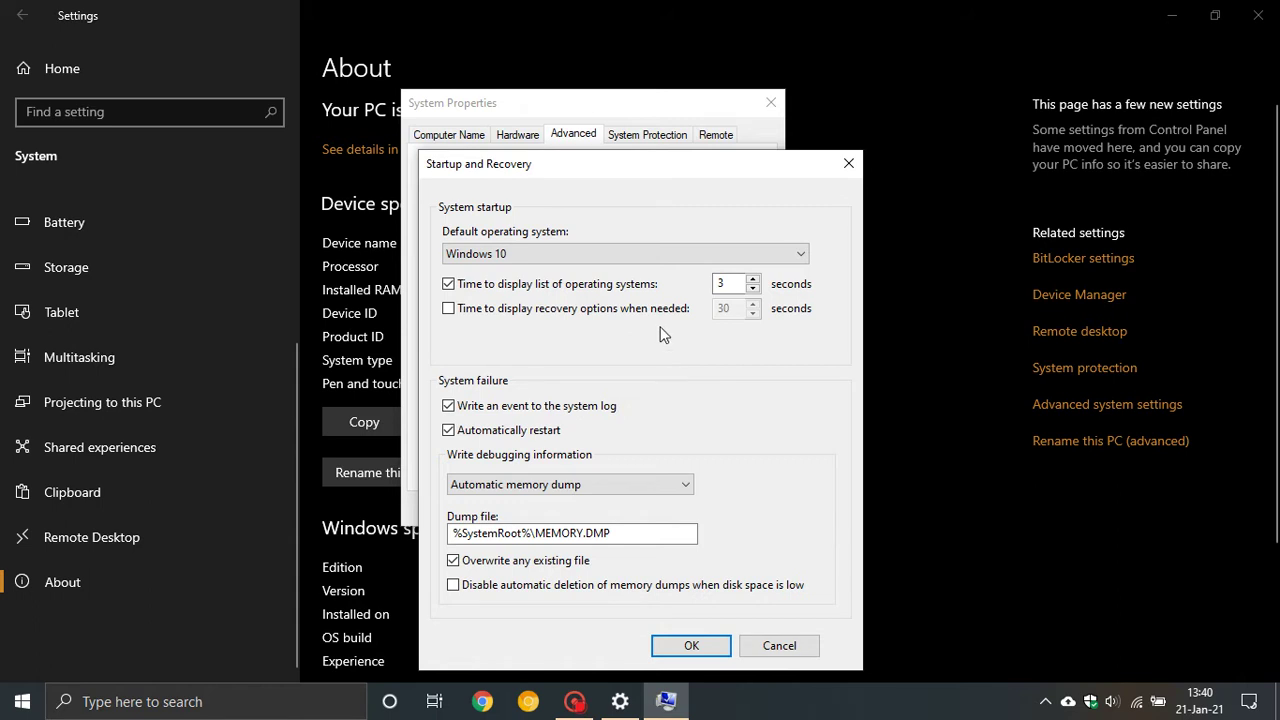
click(728, 285)
click(735, 285)
click(785, 647)
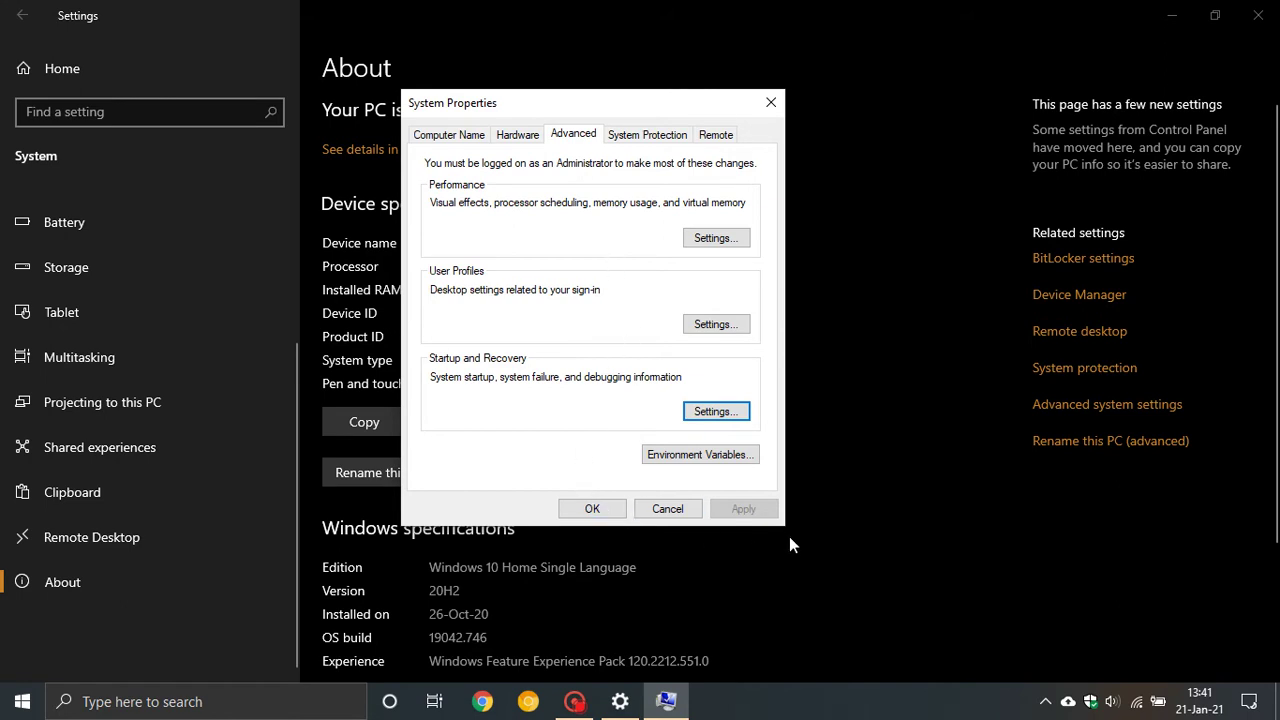
Review the system protection settings of drive OS (C:) and the Remote Assistance option, and cancel out of System Properties.
click(660, 134)
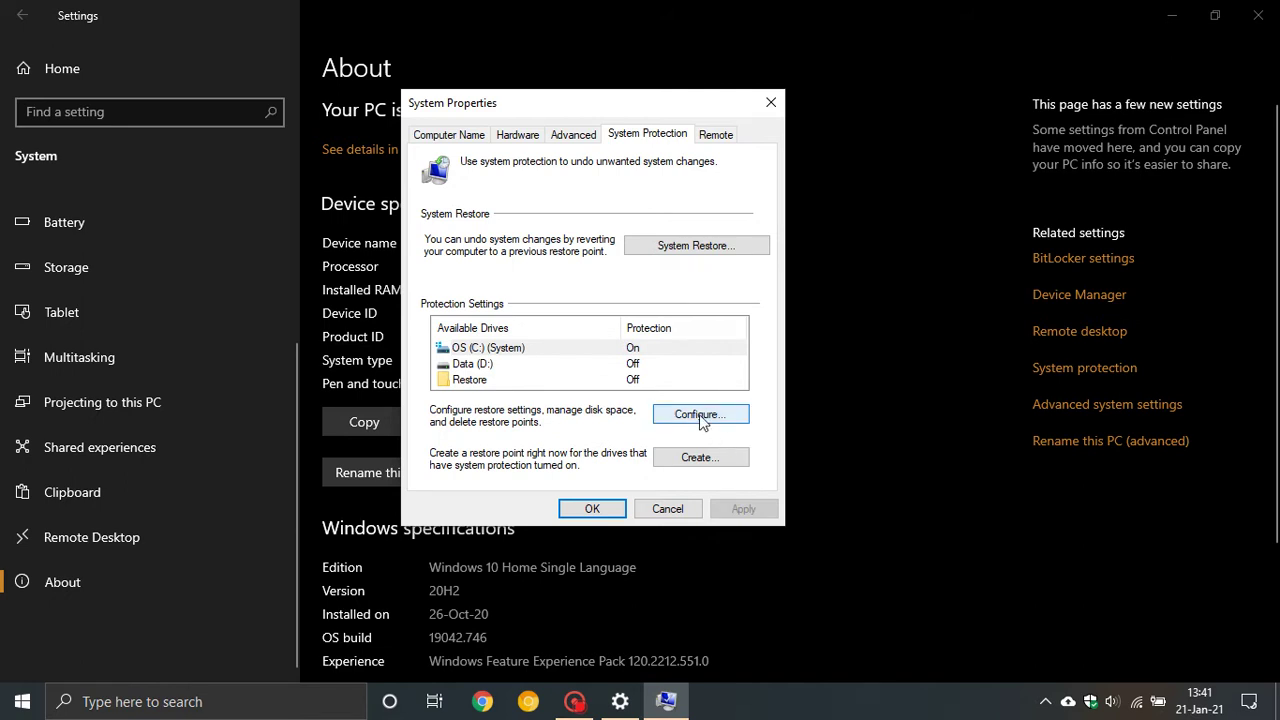
click(634, 349)
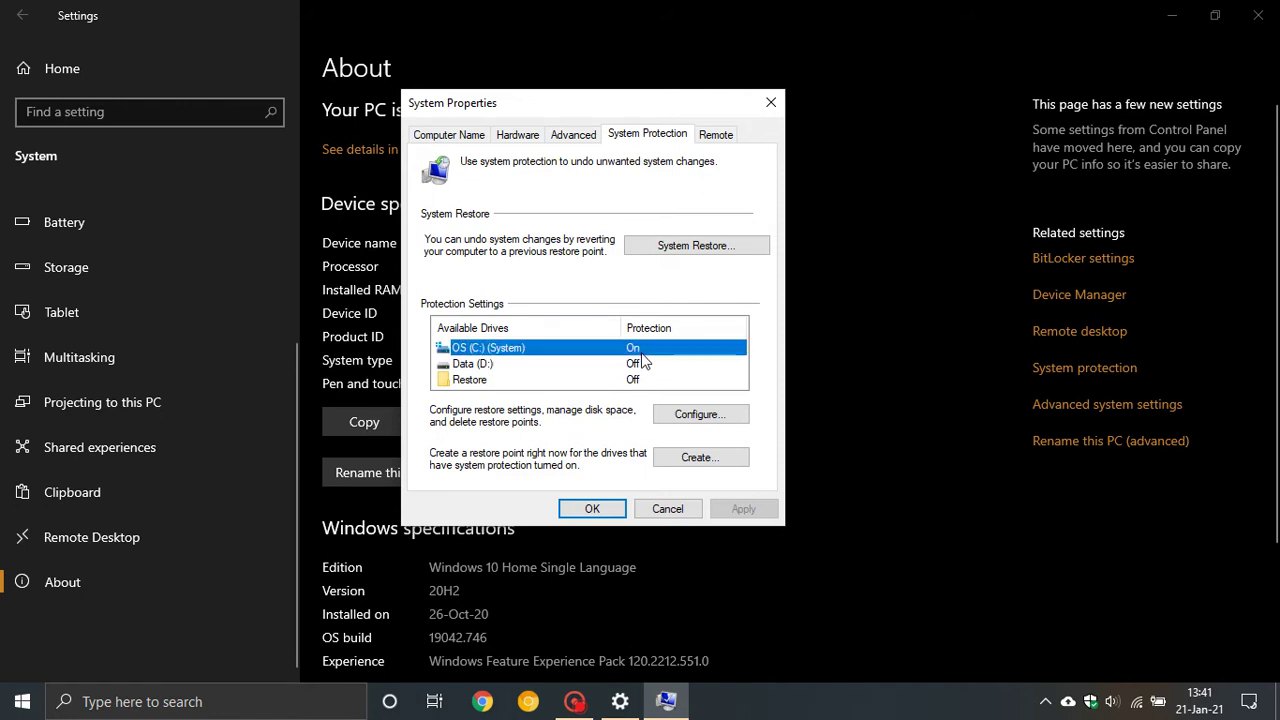
click(700, 415)
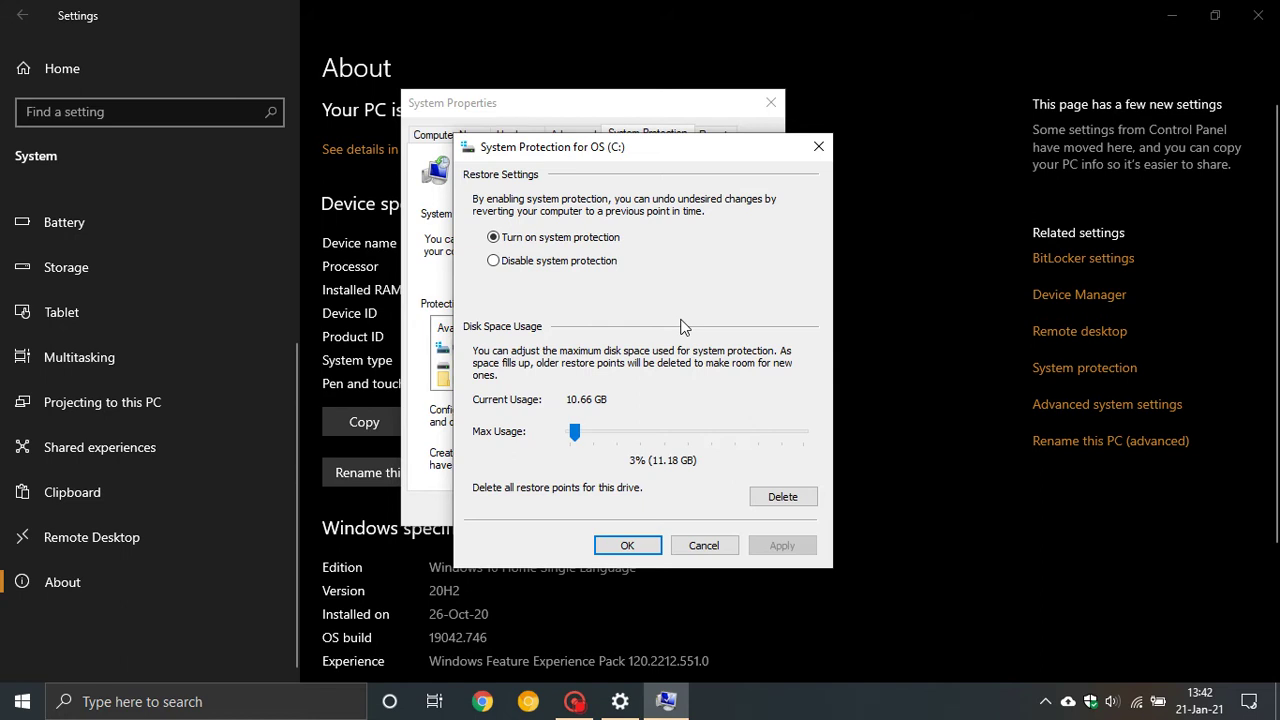
click(703, 547)
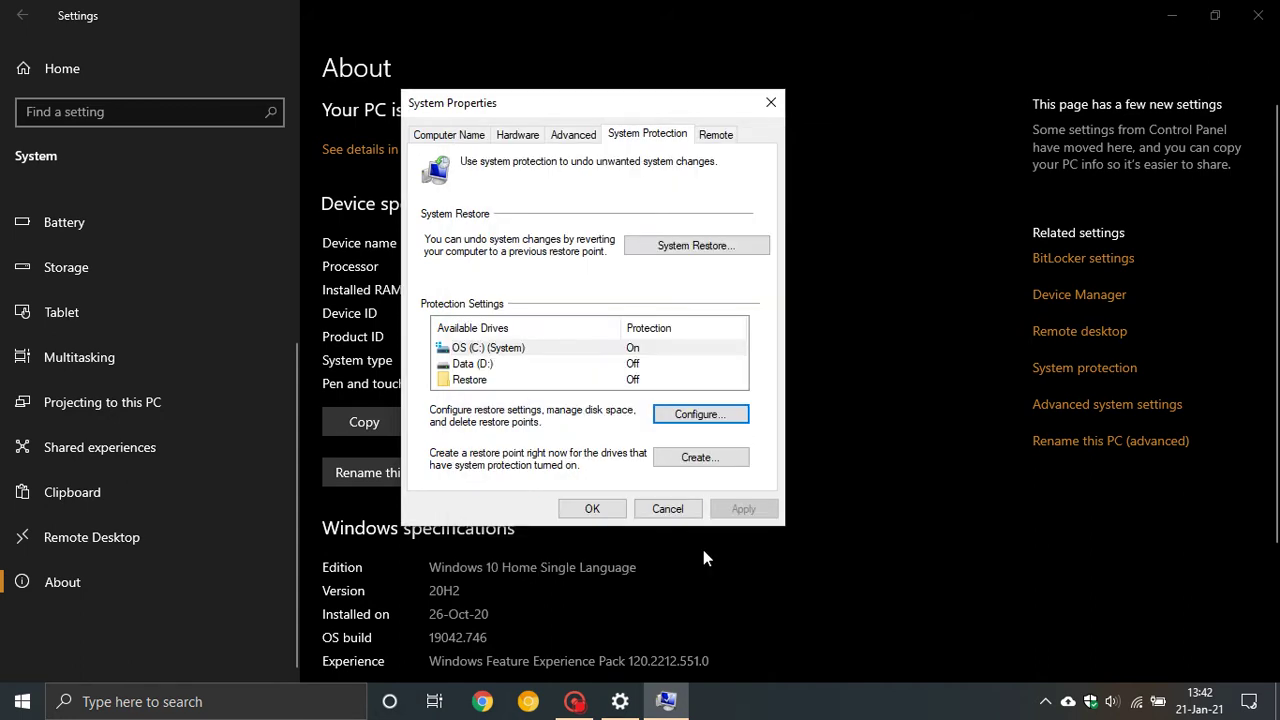
click(716, 134)
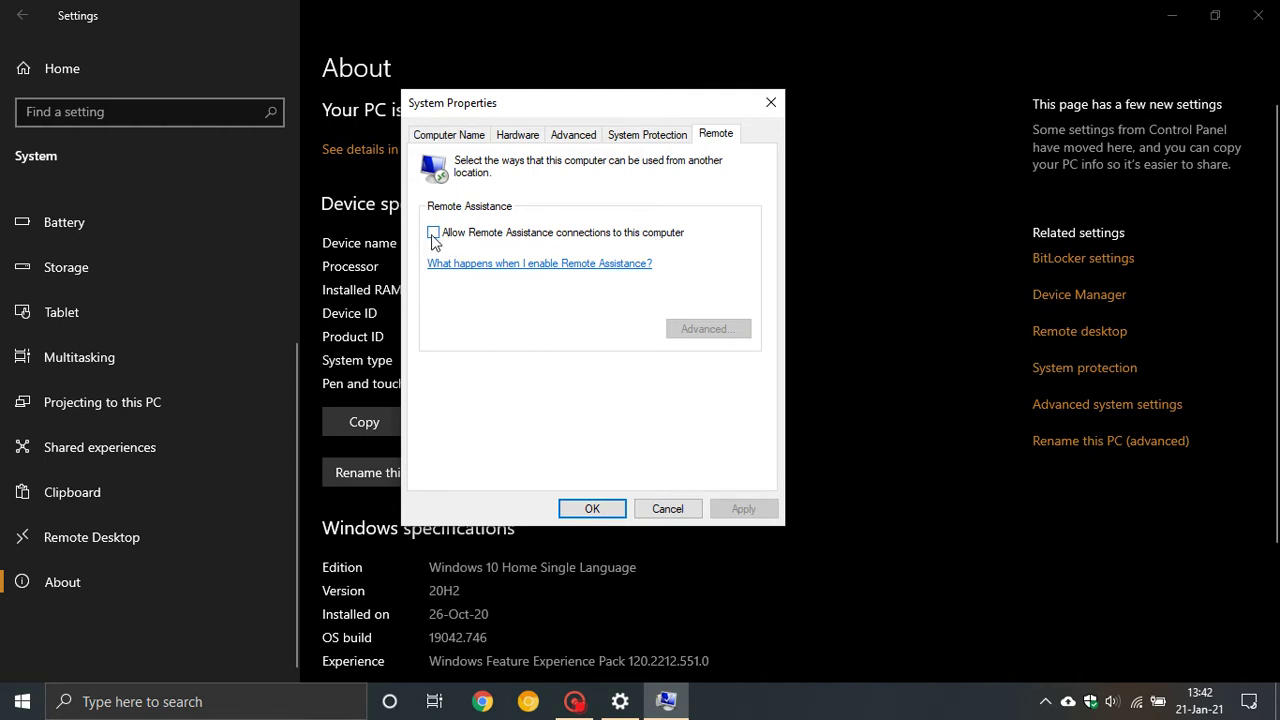
click(665, 509)
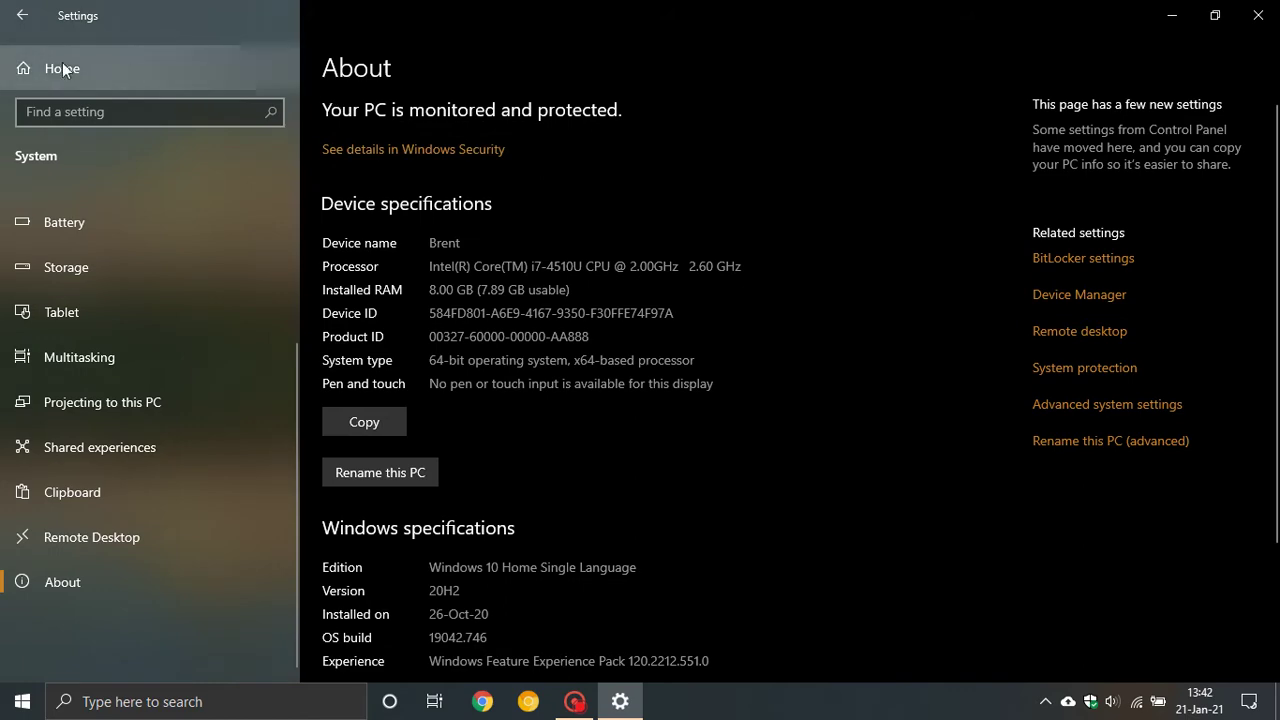
Review the Bluetooth settings and the Printers & scanners page in Devices, expanding the options of the Fax device.
click(5, 10)
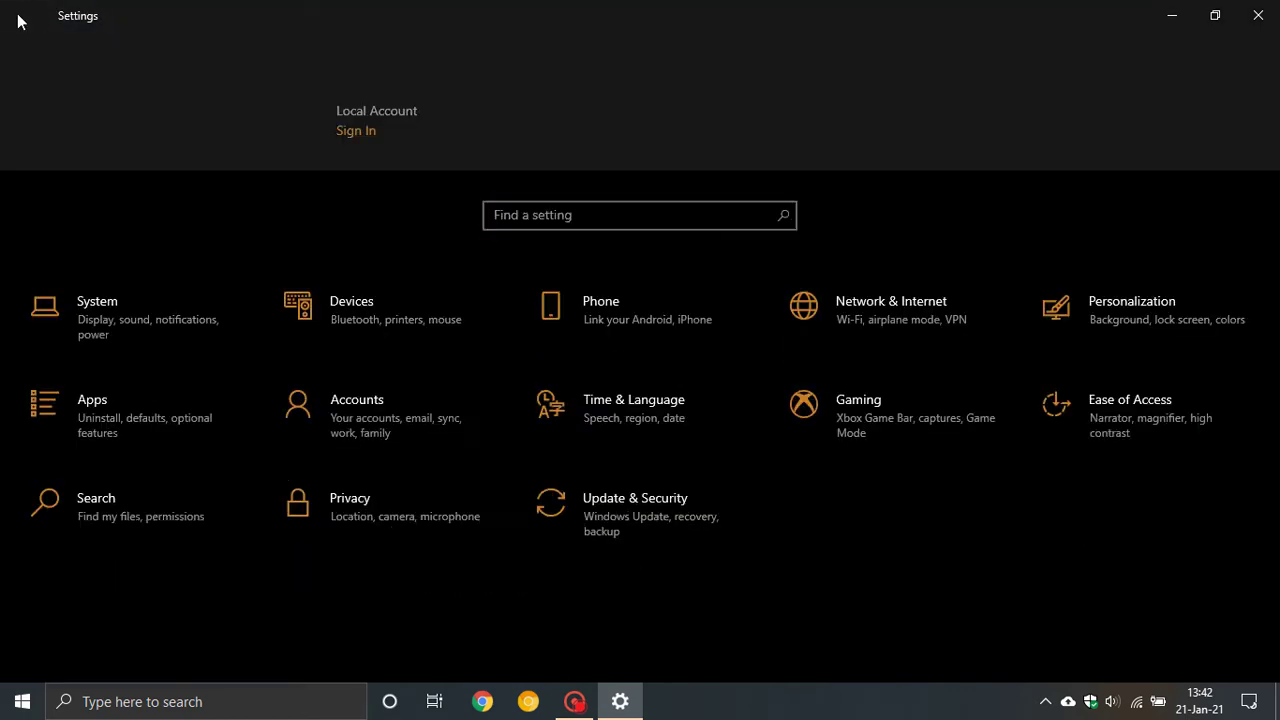
click(424, 340)
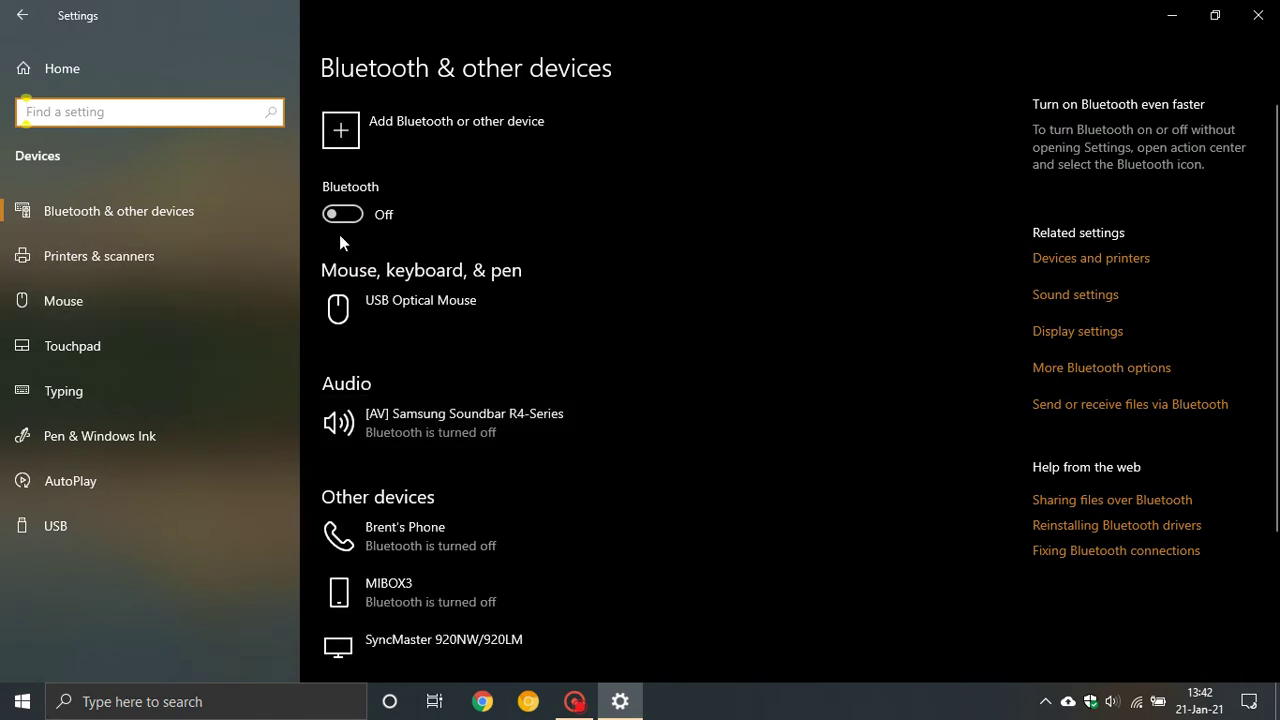
click(122, 251)
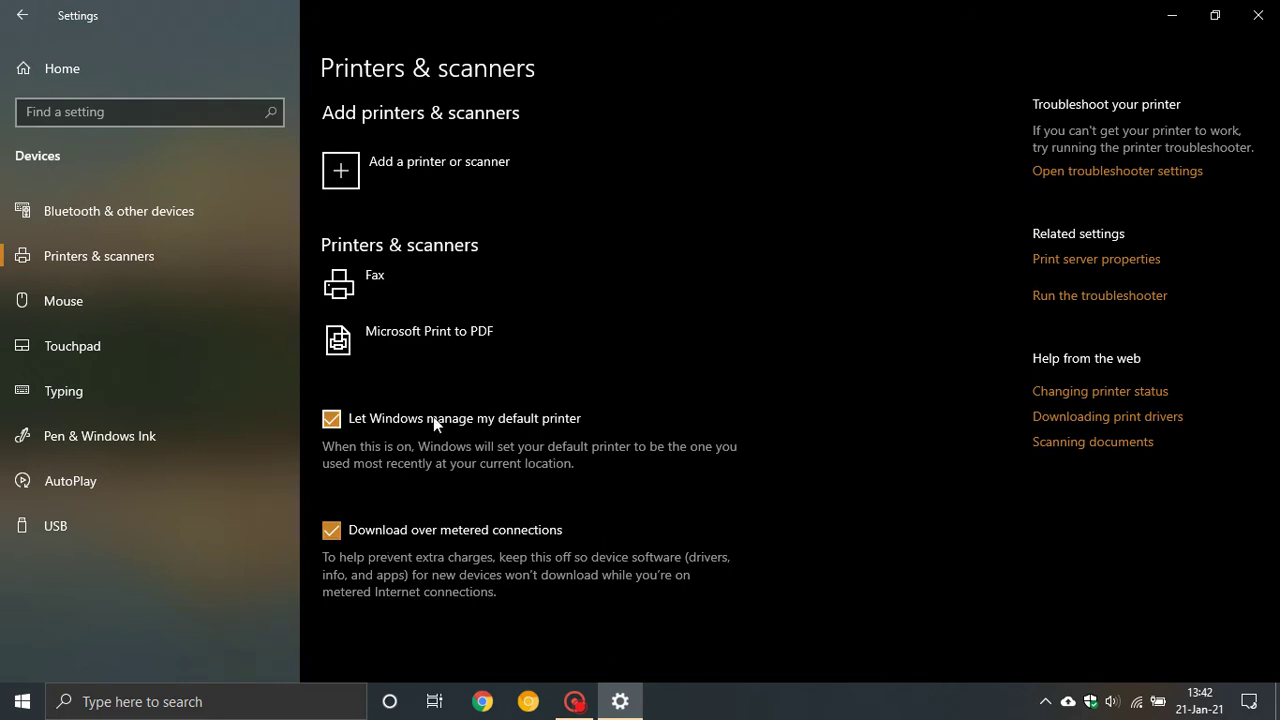
click(429, 298)
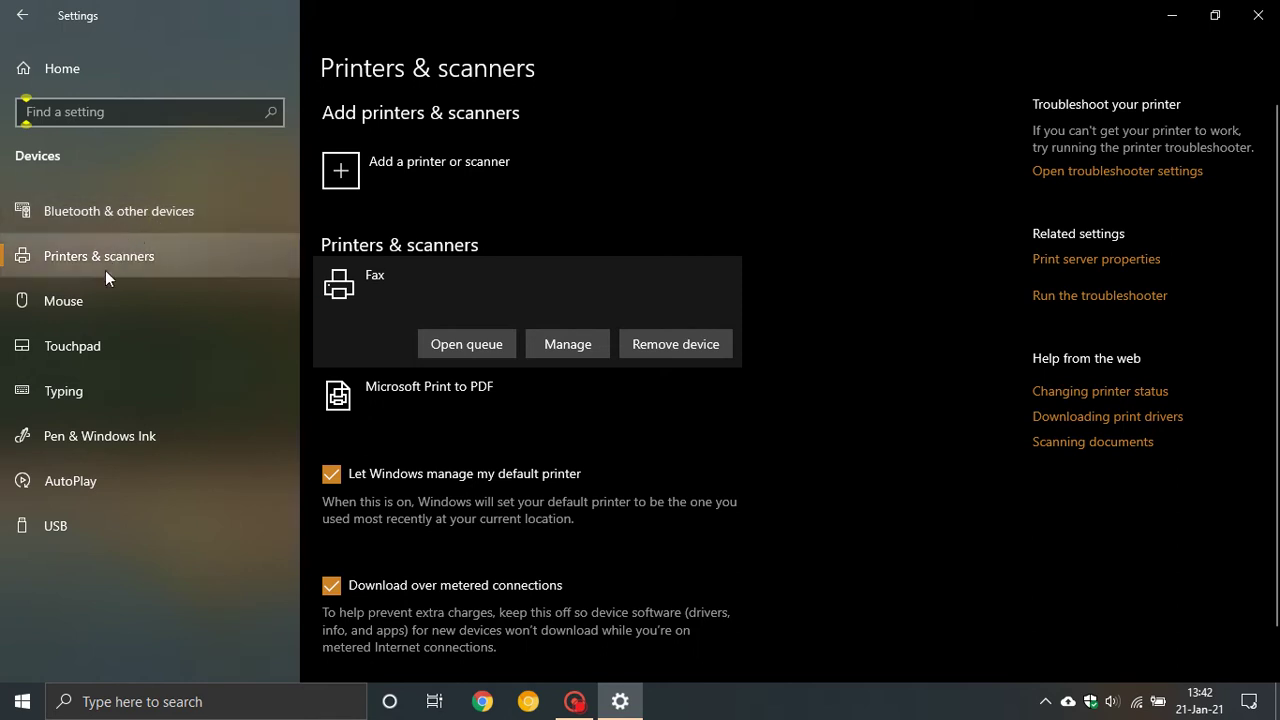
Review the AutoPlay settings, and briefly open and close This PC in File Explorer.
click(60, 493)
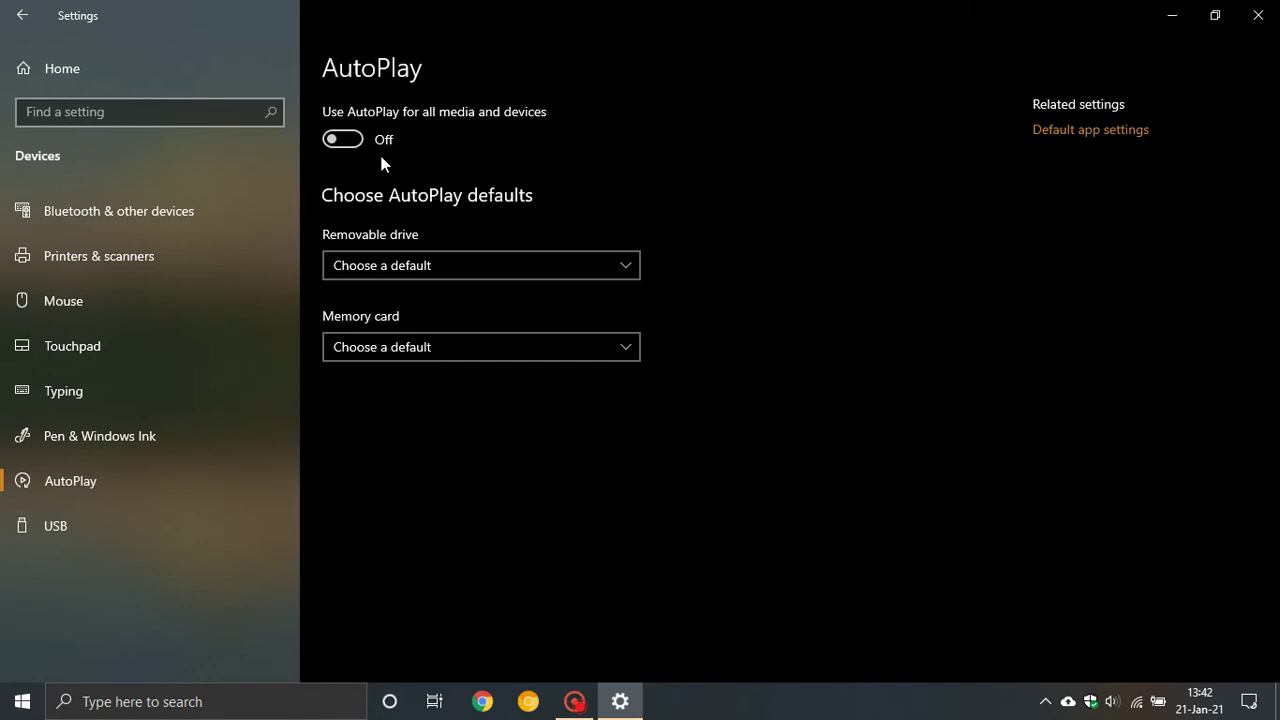
click(28, 703)
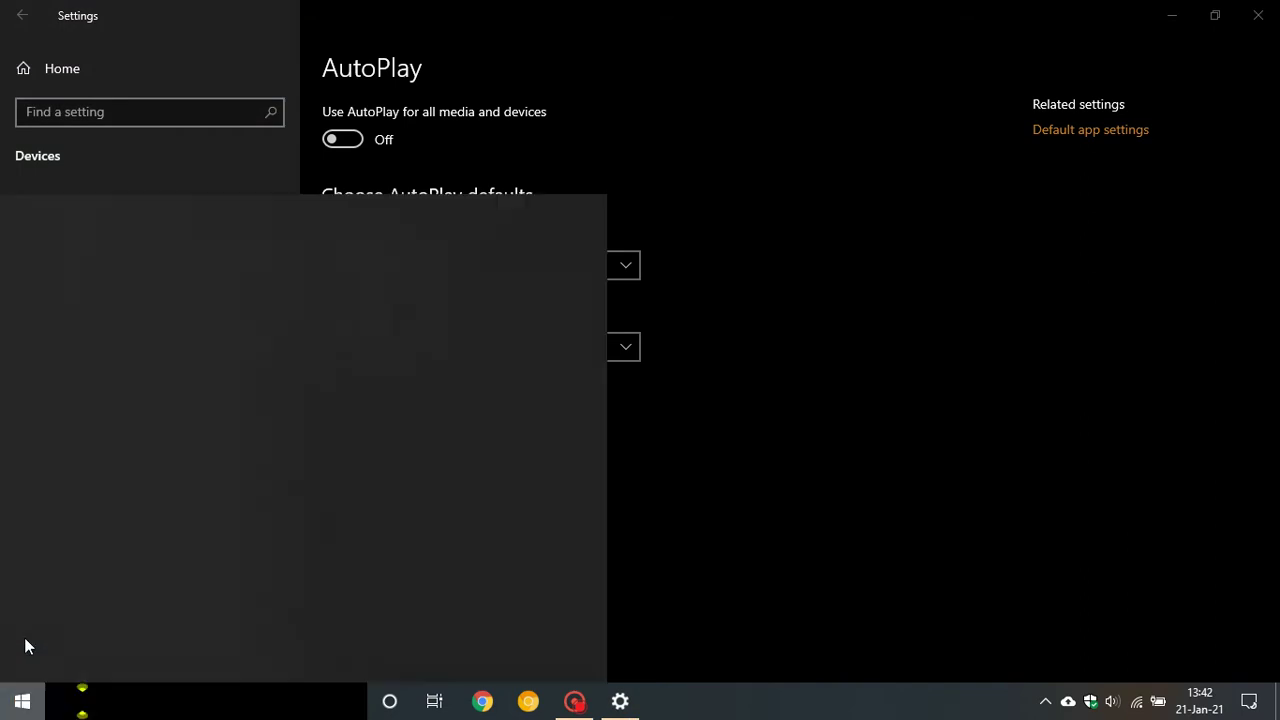
click(23, 566)
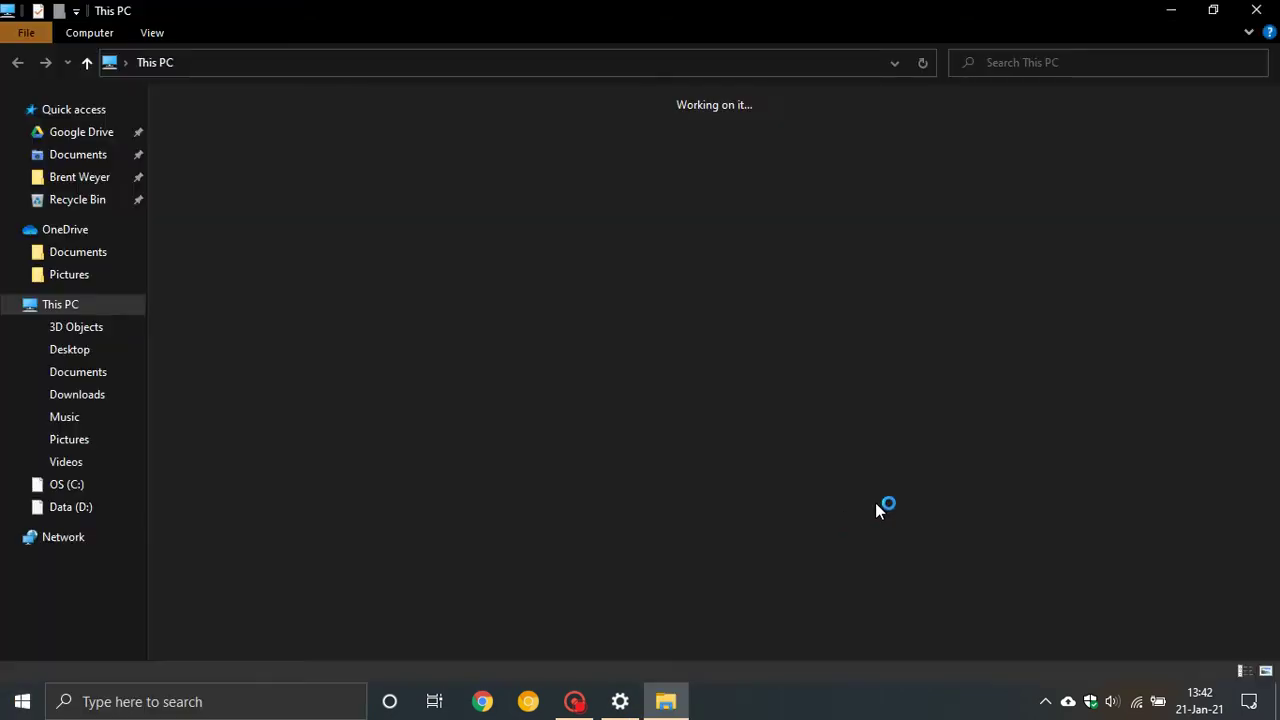
click(1253, 14)
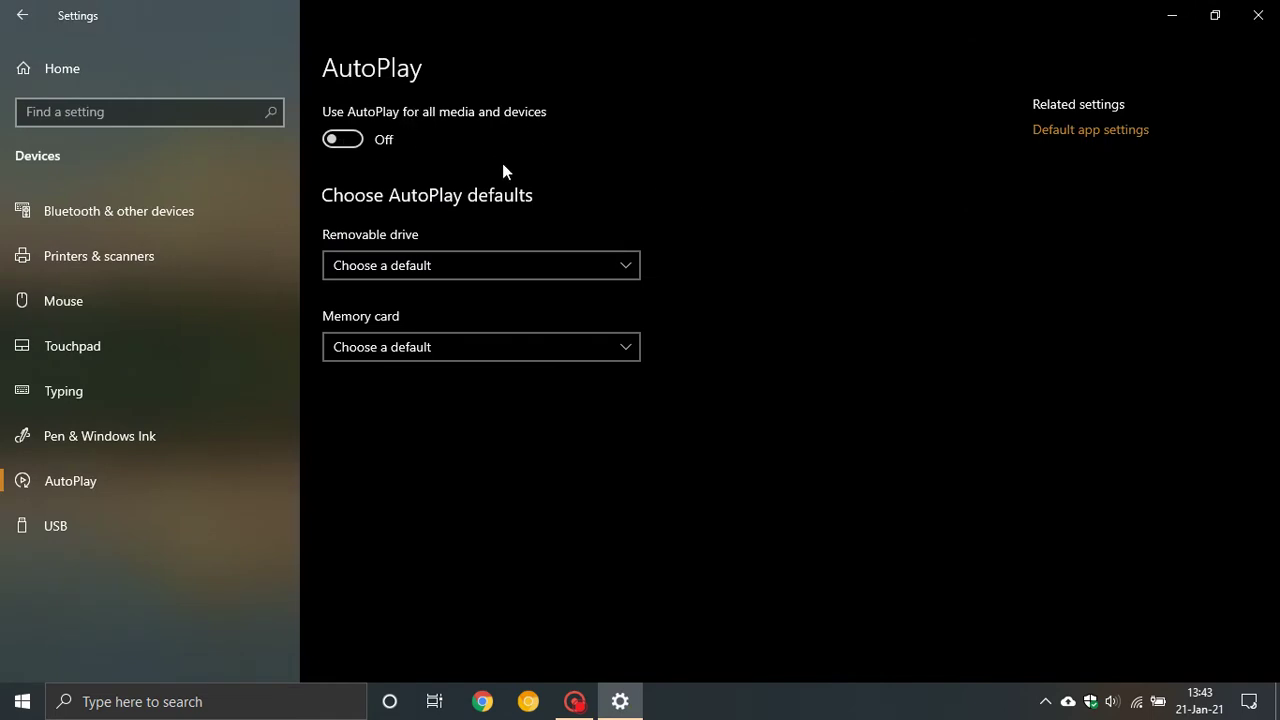
Check the notification option for USB connection issues, leave it enabled and return to the Settings home page.
click(58, 525)
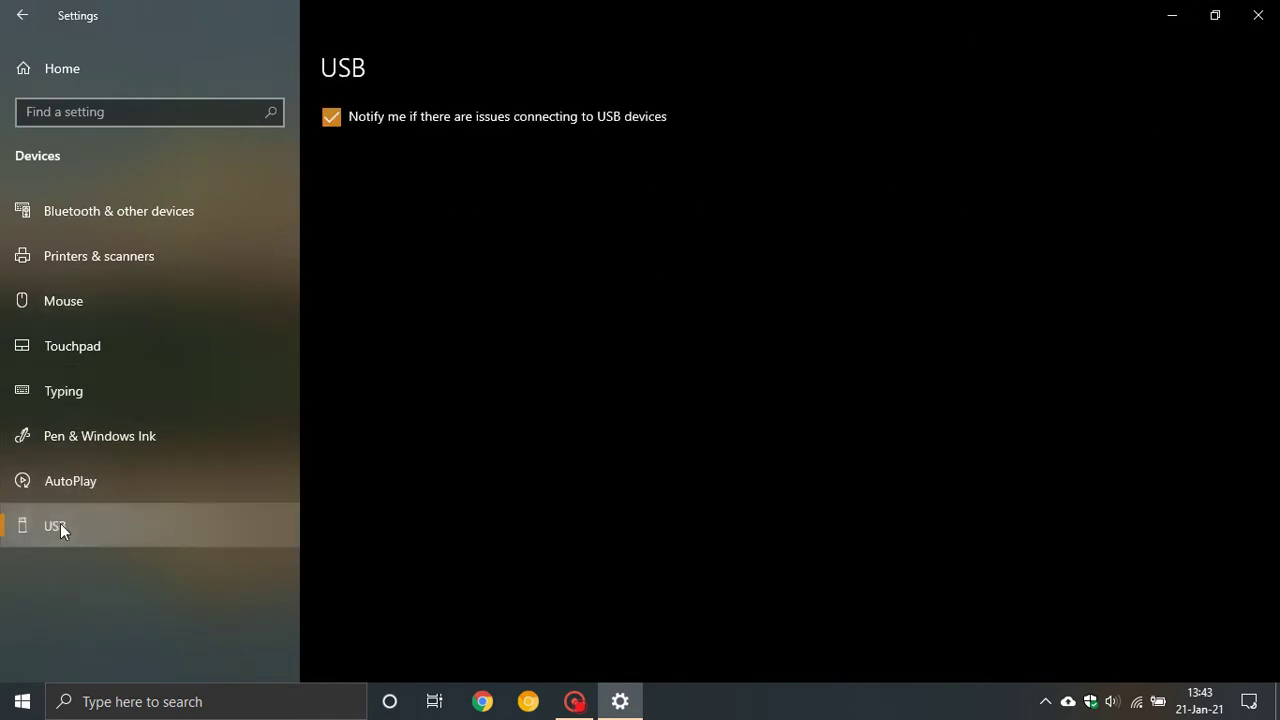
click(331, 118)
click(331, 118)
click(22, 15)
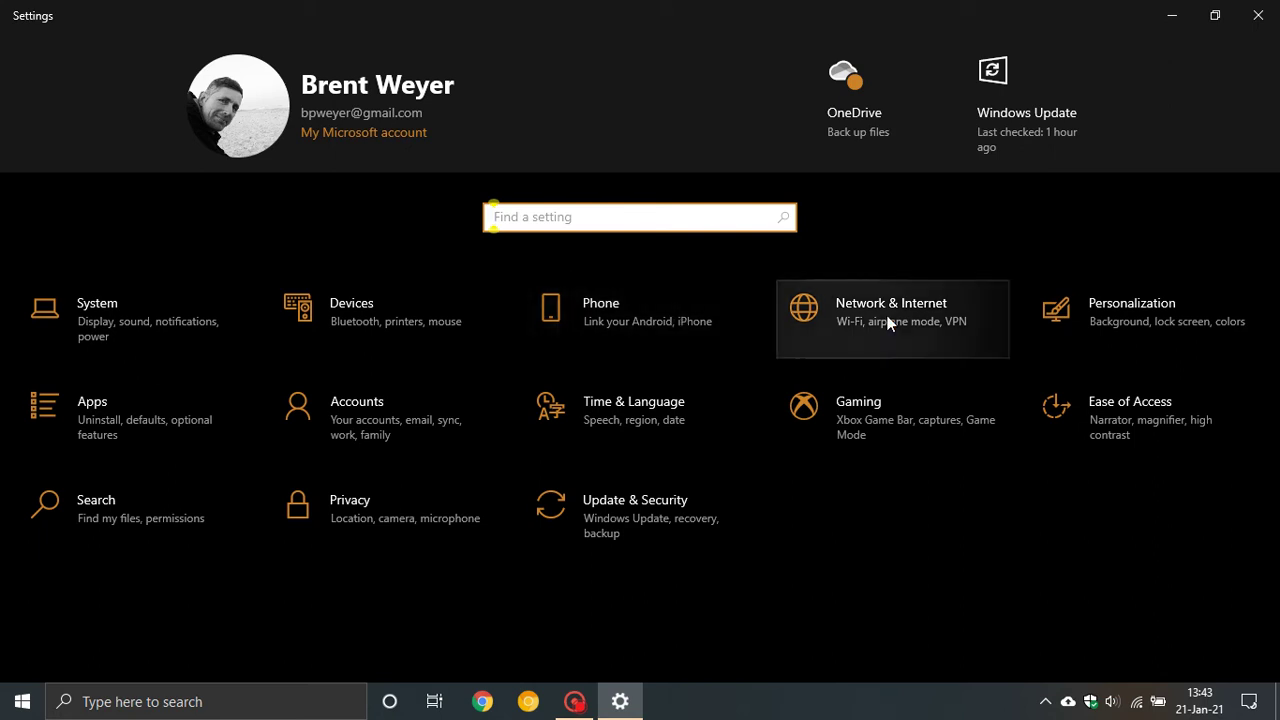
Review the network status and the connected Wi-Fi network's properties in Network & Internet.
click(919, 322)
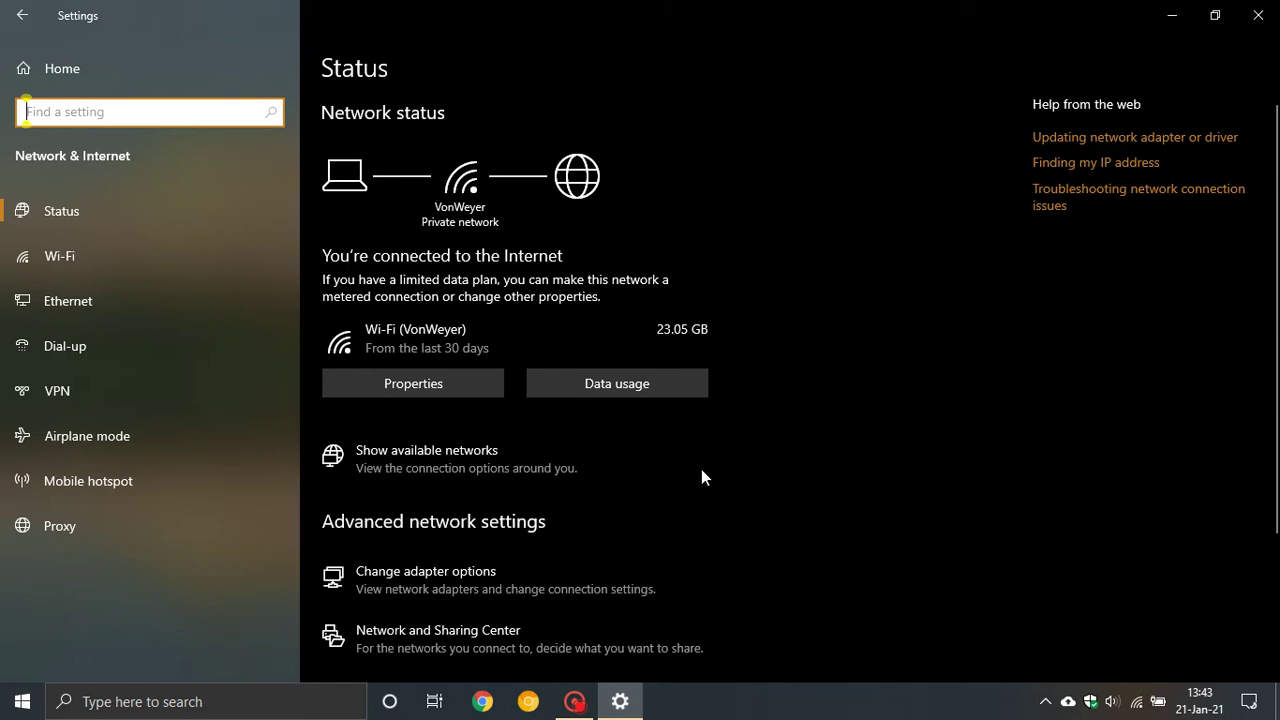
click(424, 381)
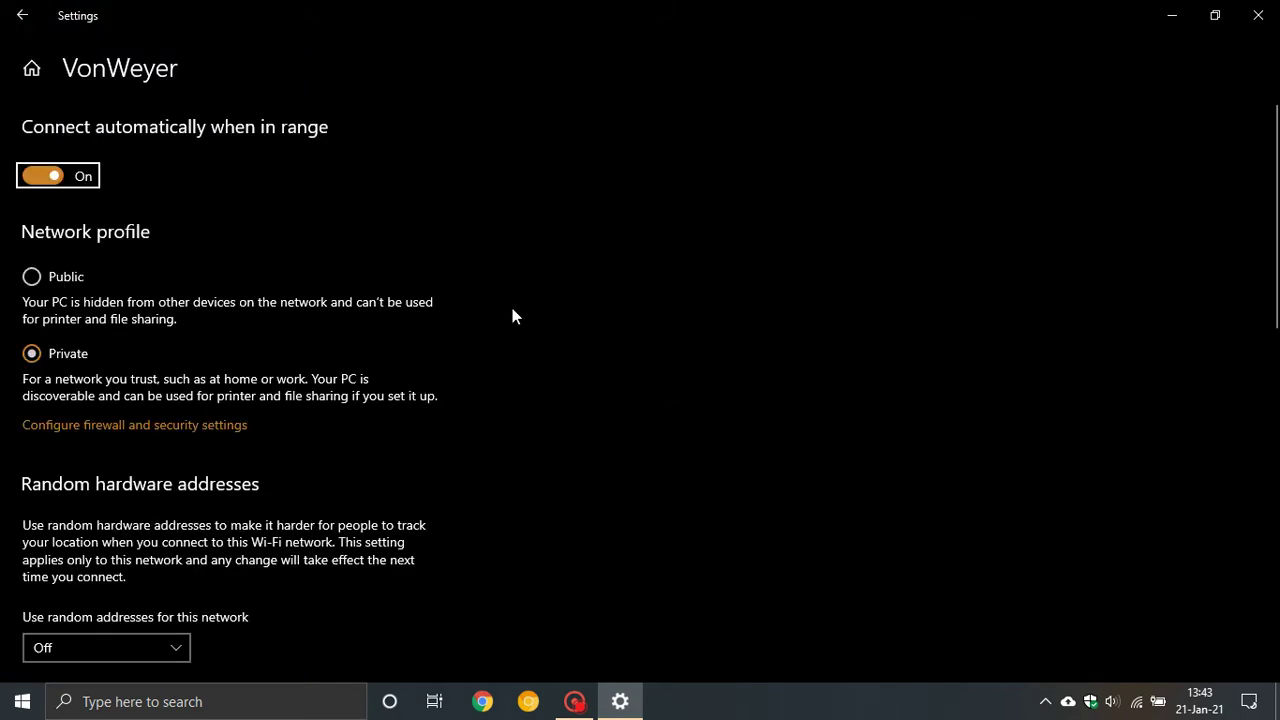
scroll(512, 308, down, 1)
click(22, 15)
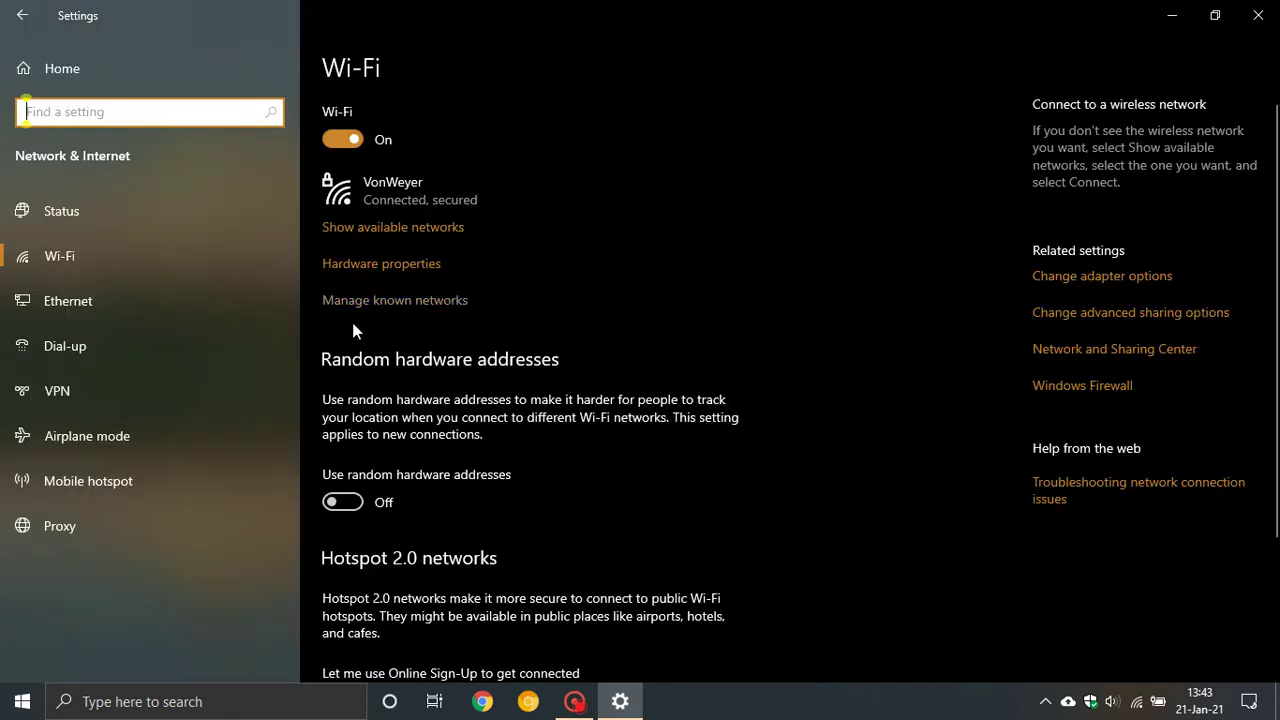
Review the known Wi-Fi networks, expand the options of the last one in the list, and return to the Wi-Fi page.
click(409, 298)
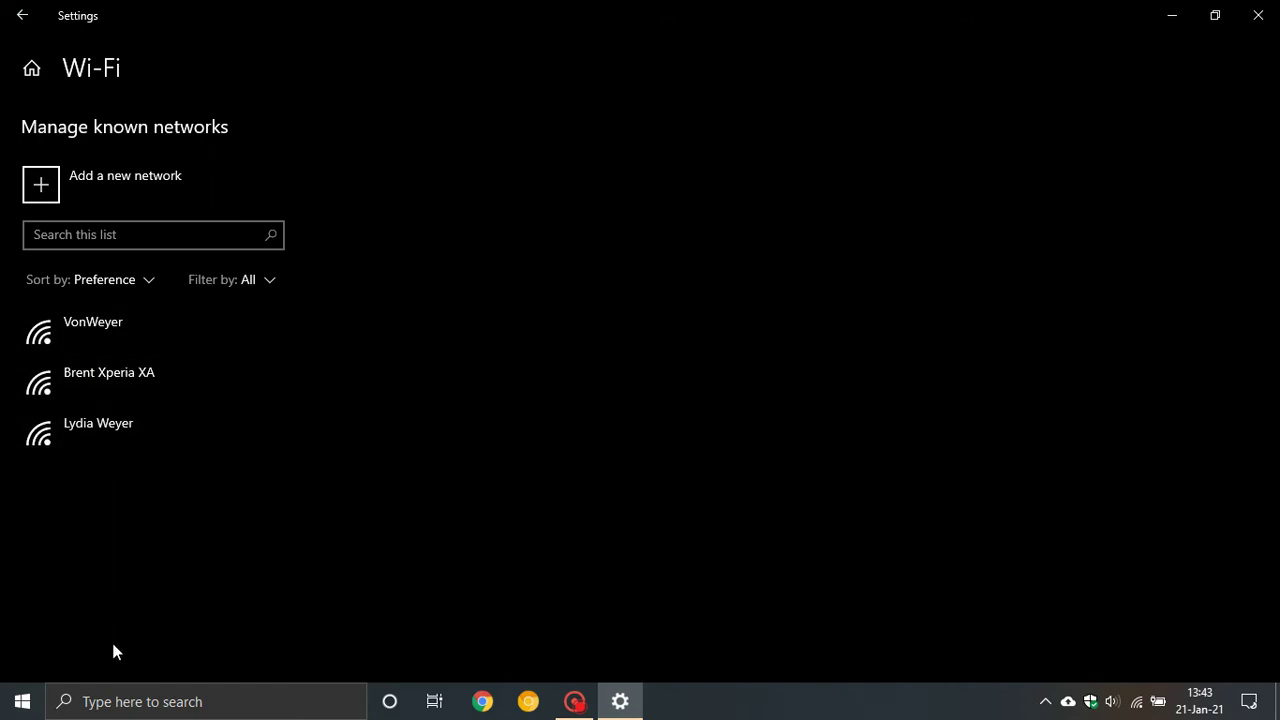
click(116, 425)
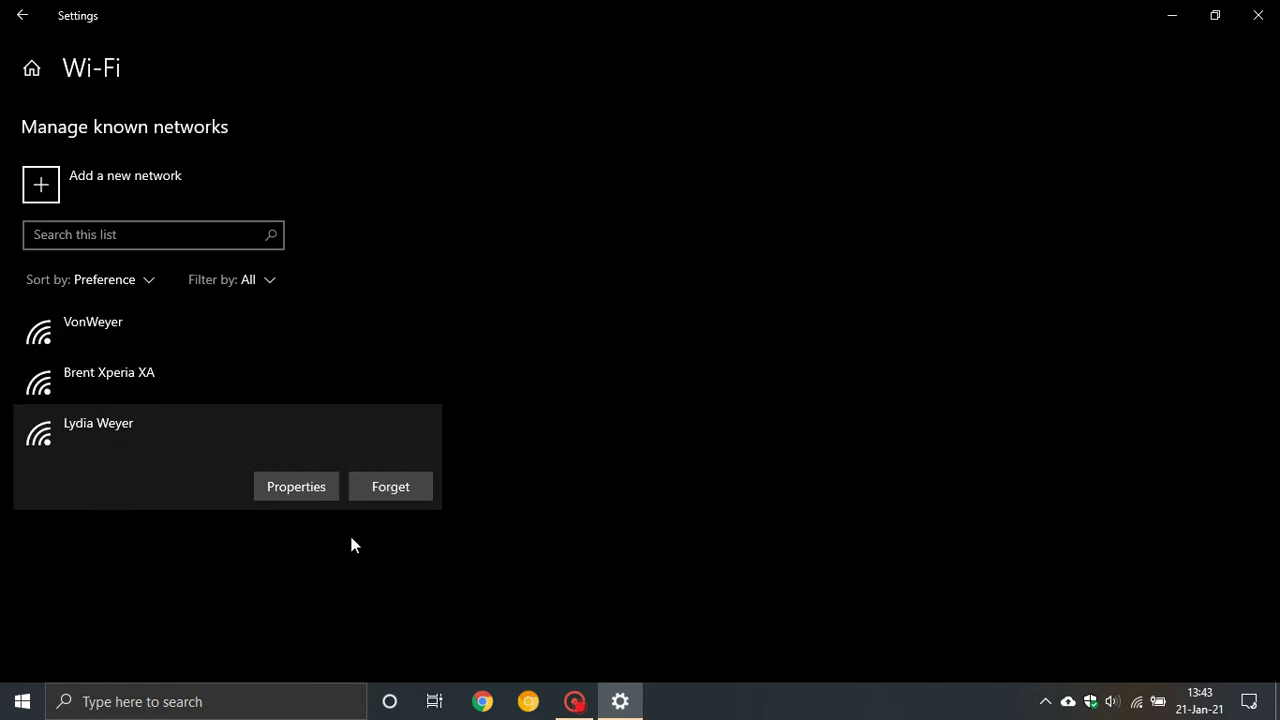
click(37, 19)
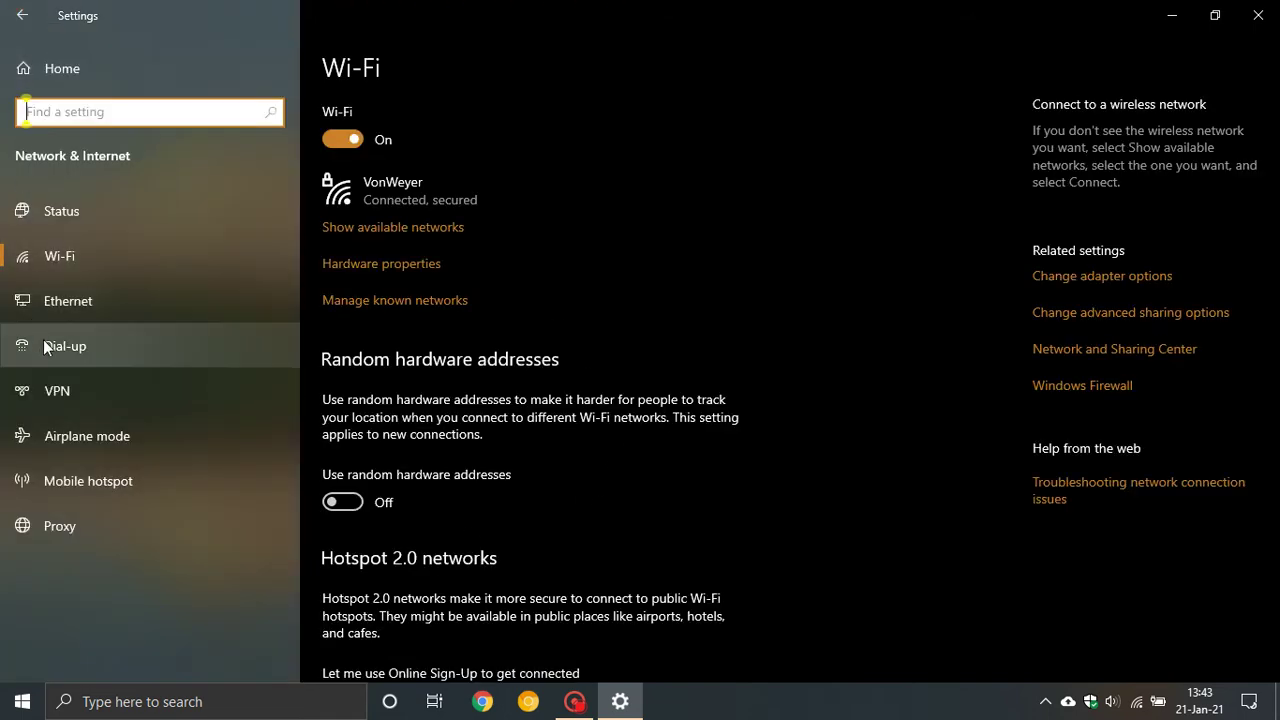
Review the Airplane mode and wireless device switches and return to the Settings home page.
click(56, 435)
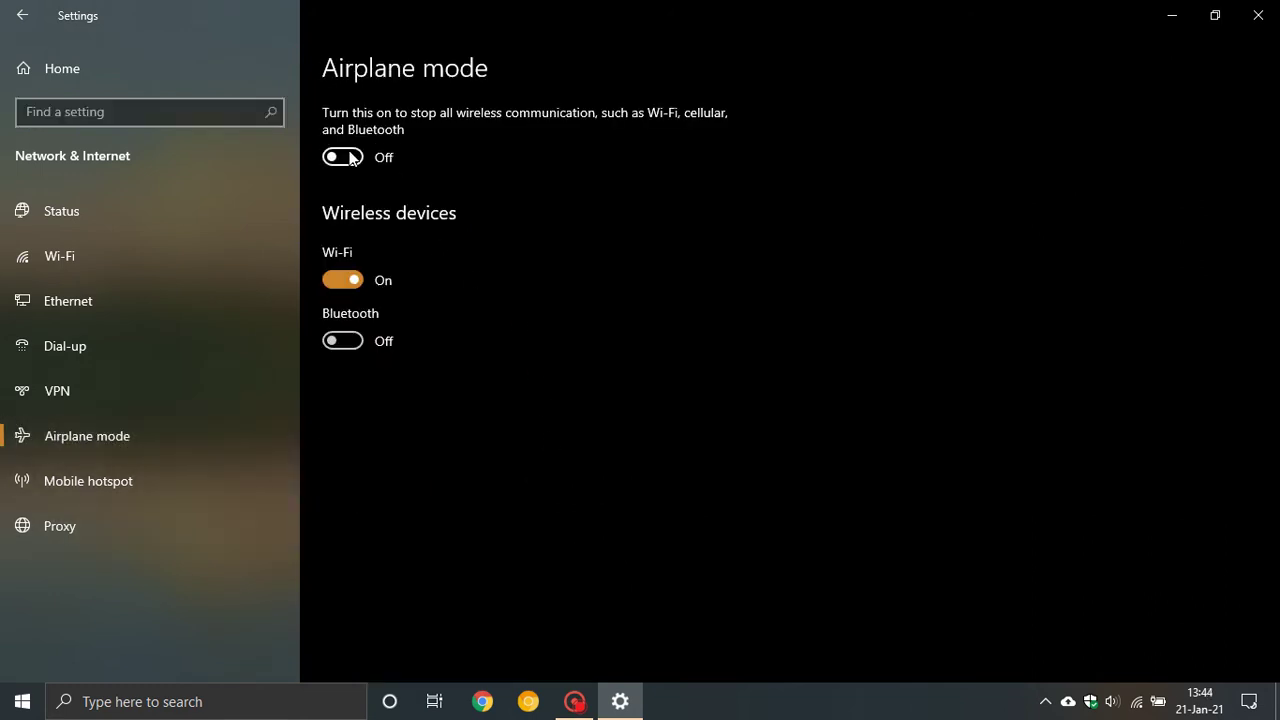
click(22, 15)
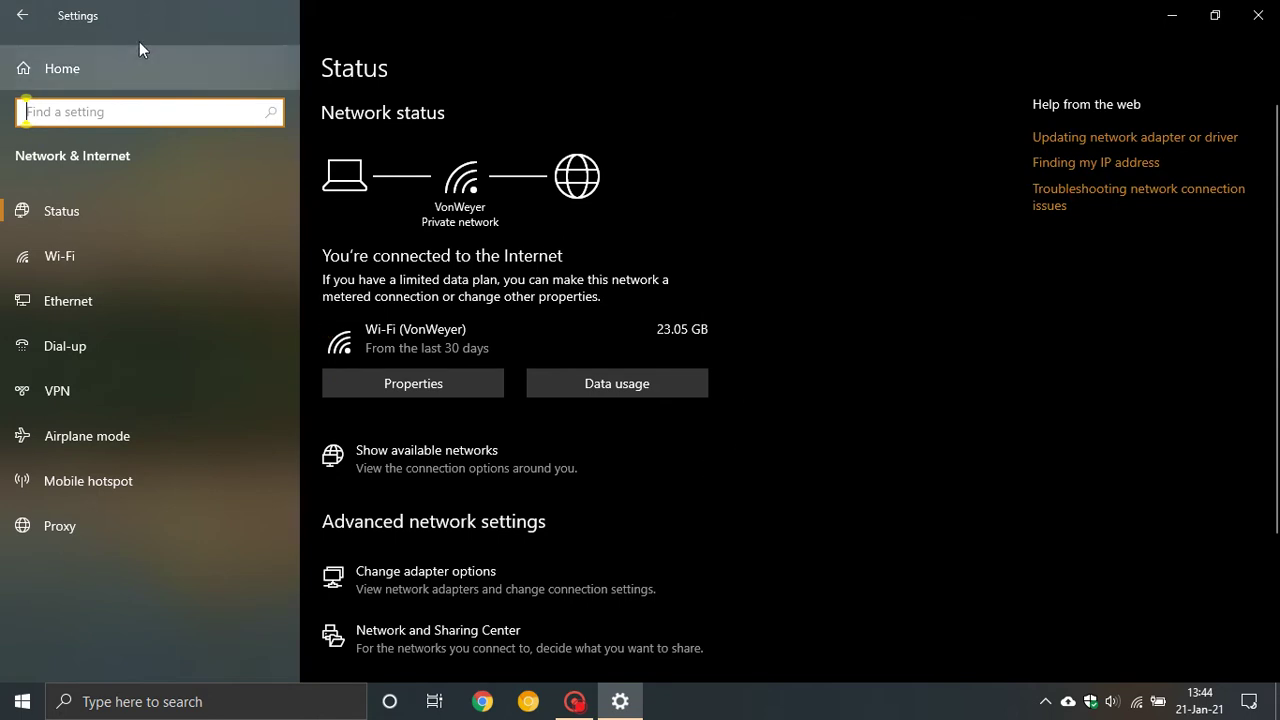
click(22, 15)
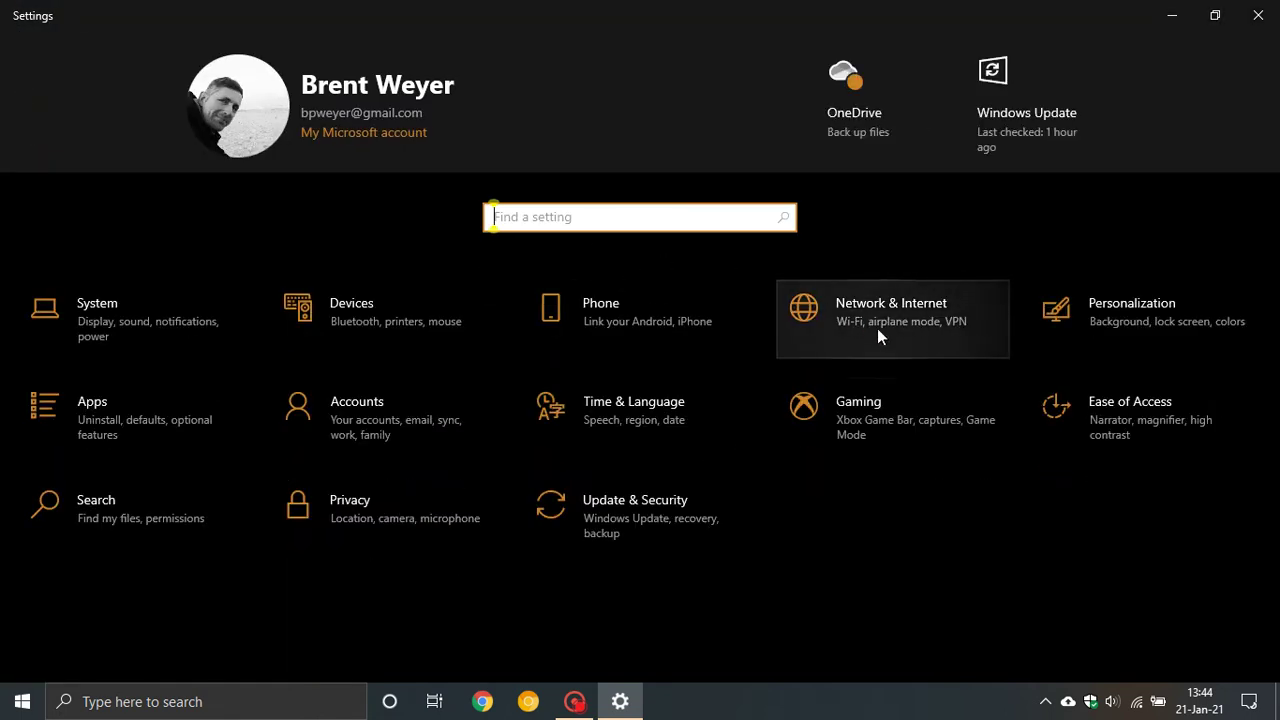
Turn off Transparency effects in the Colors settings of Personalization.
click(1149, 323)
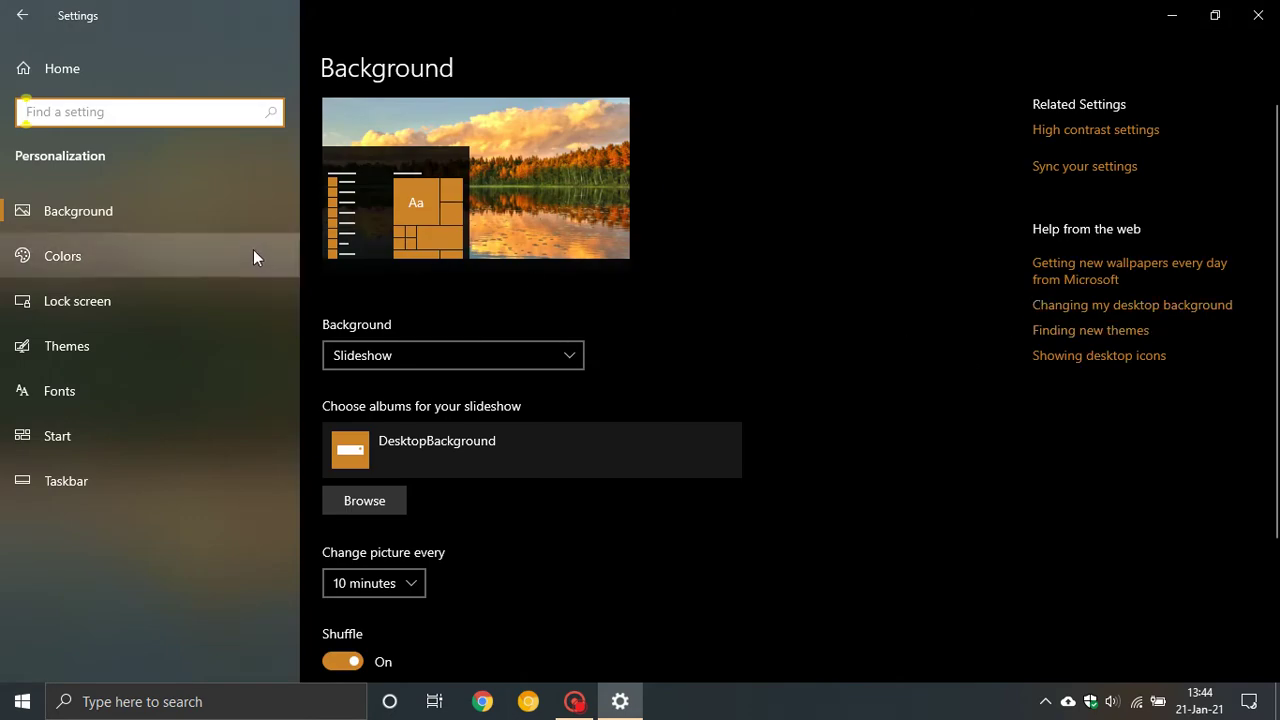
click(121, 250)
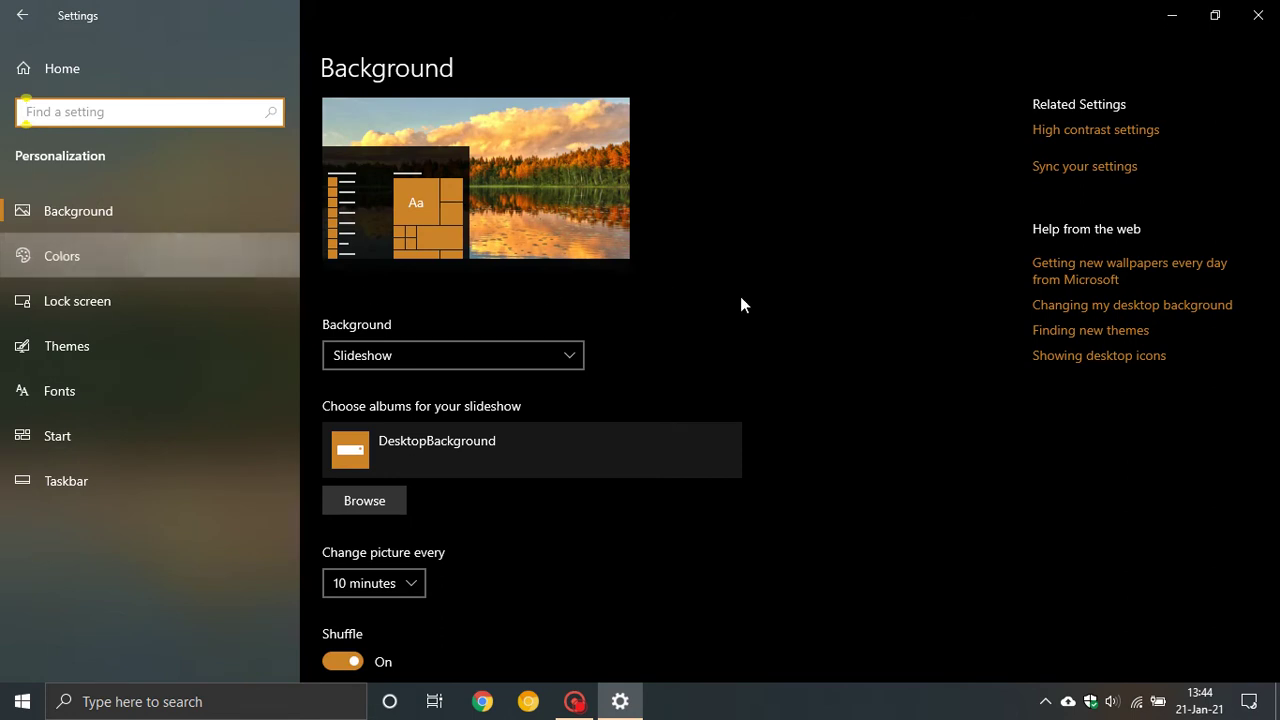
scroll(838, 308, down, 2)
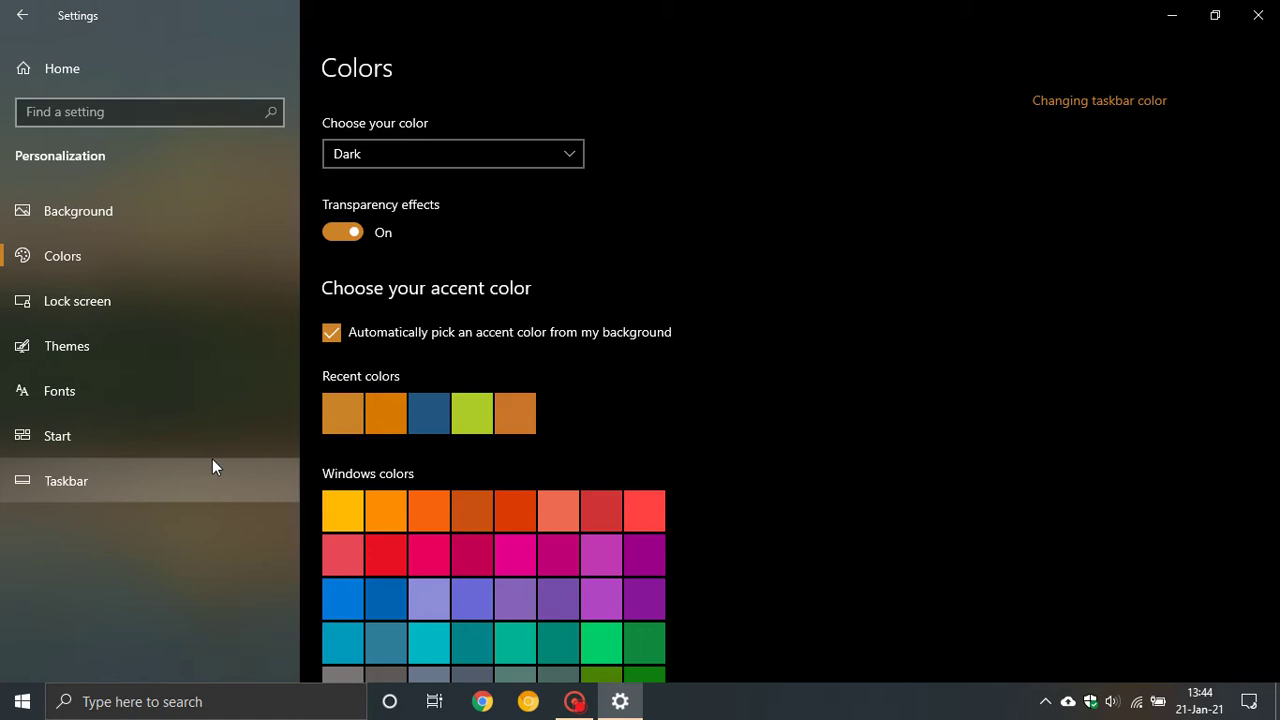
click(332, 235)
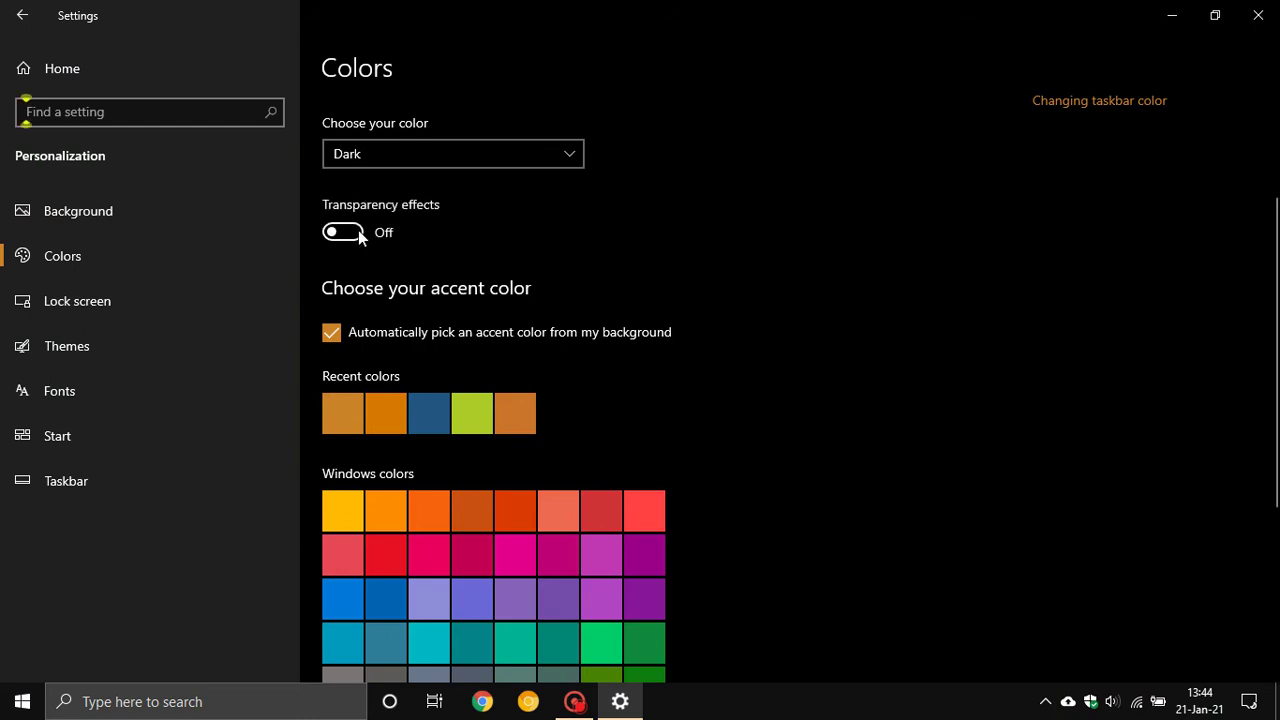
Turn Transparency effects back on in the Colors settings and browse the available themes on the Themes page.
click(358, 230)
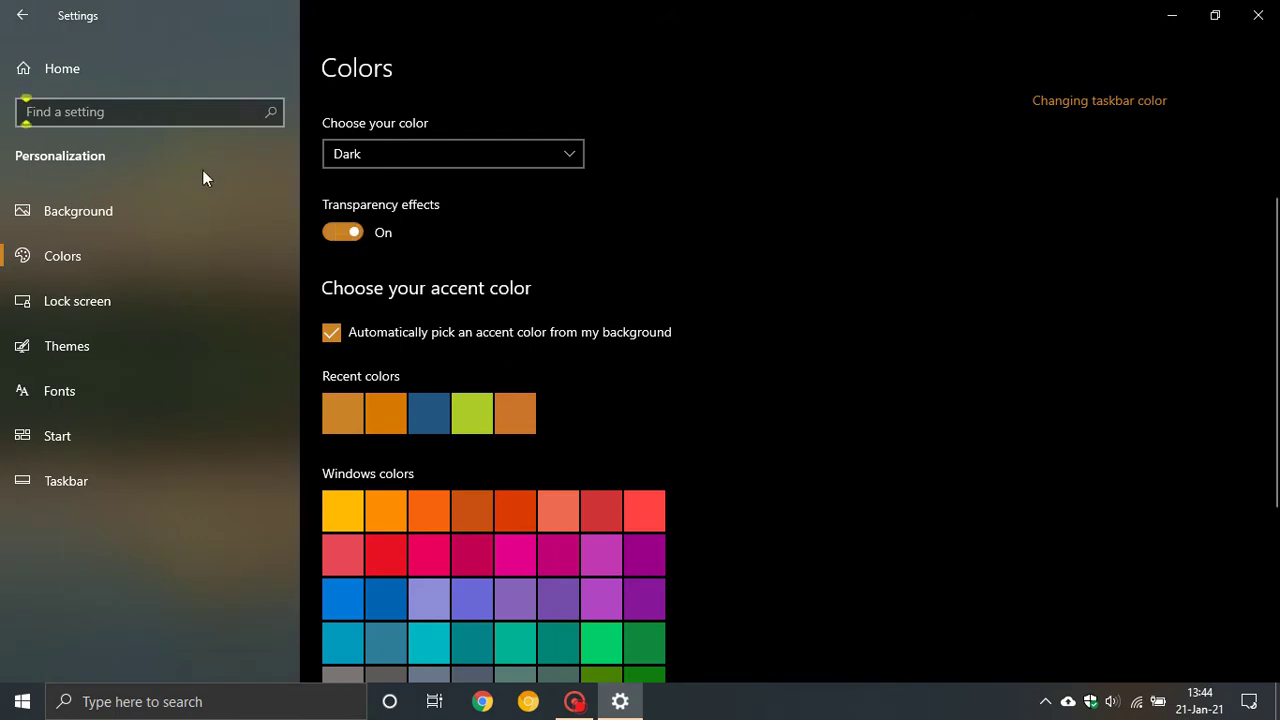
click(184, 345)
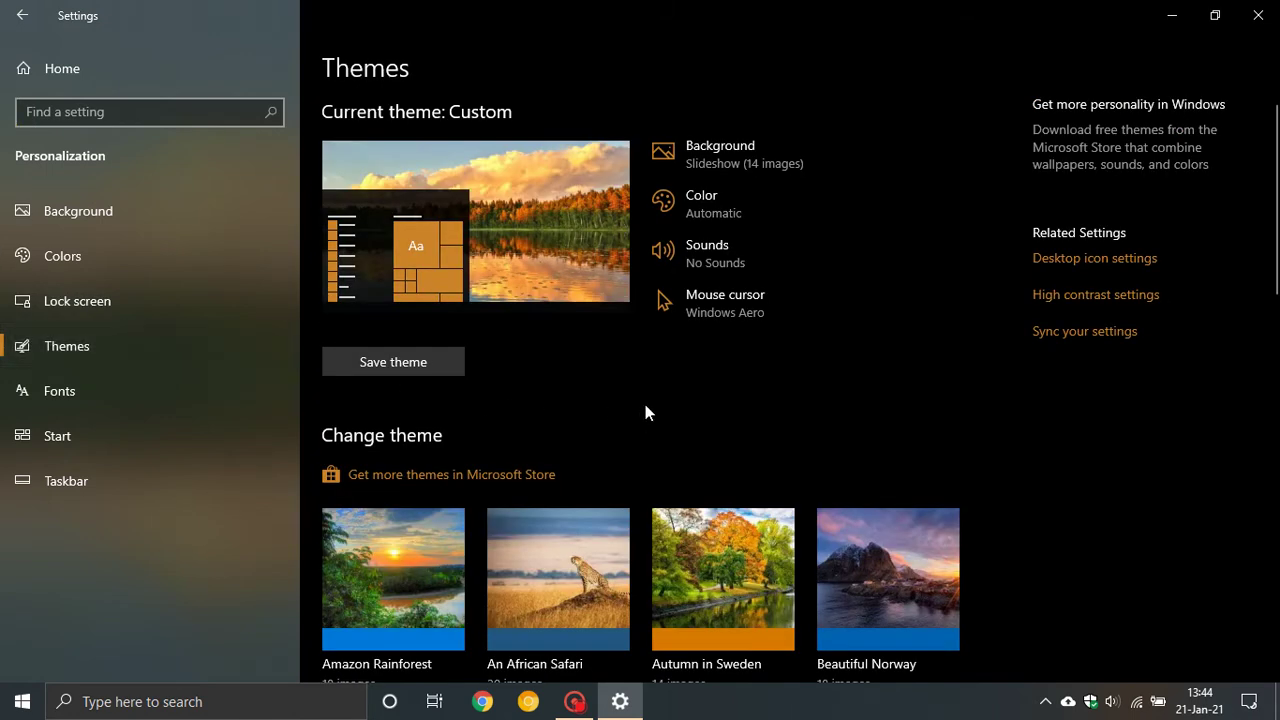
scroll(645, 408, down, 3)
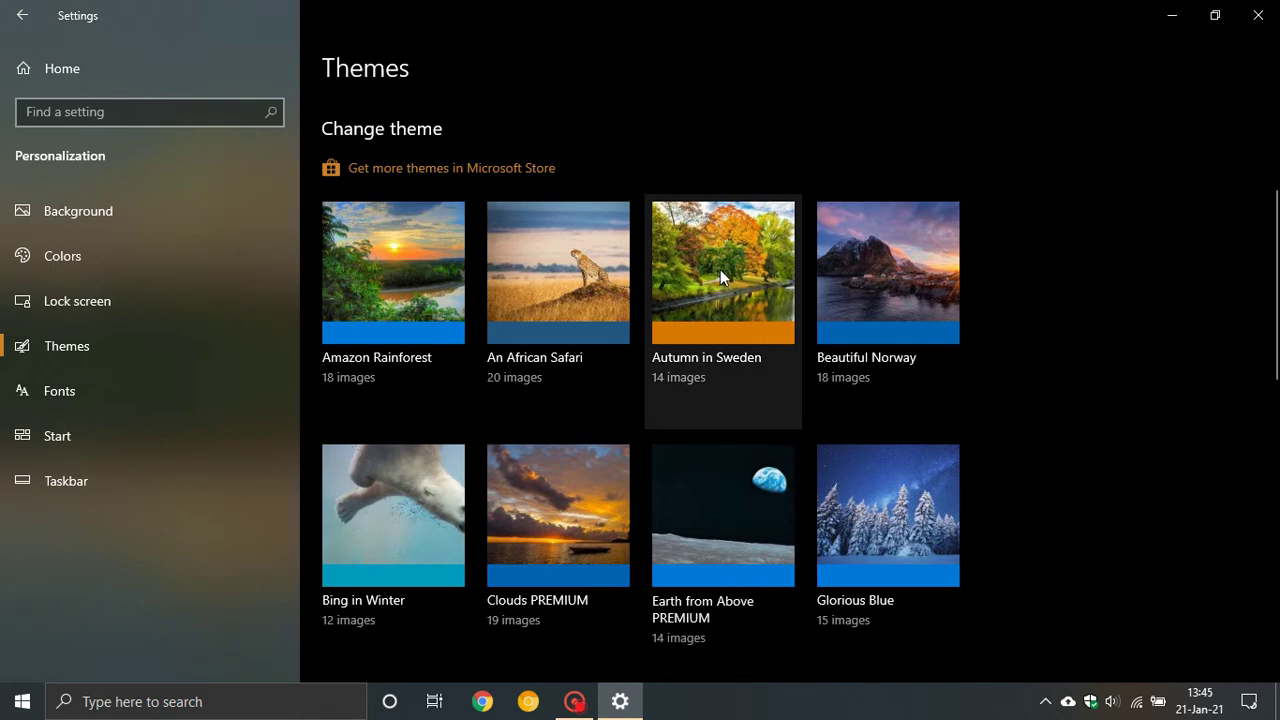
Minimize Settings to show the desktop and check the hidden notification area icons.
click(1174, 19)
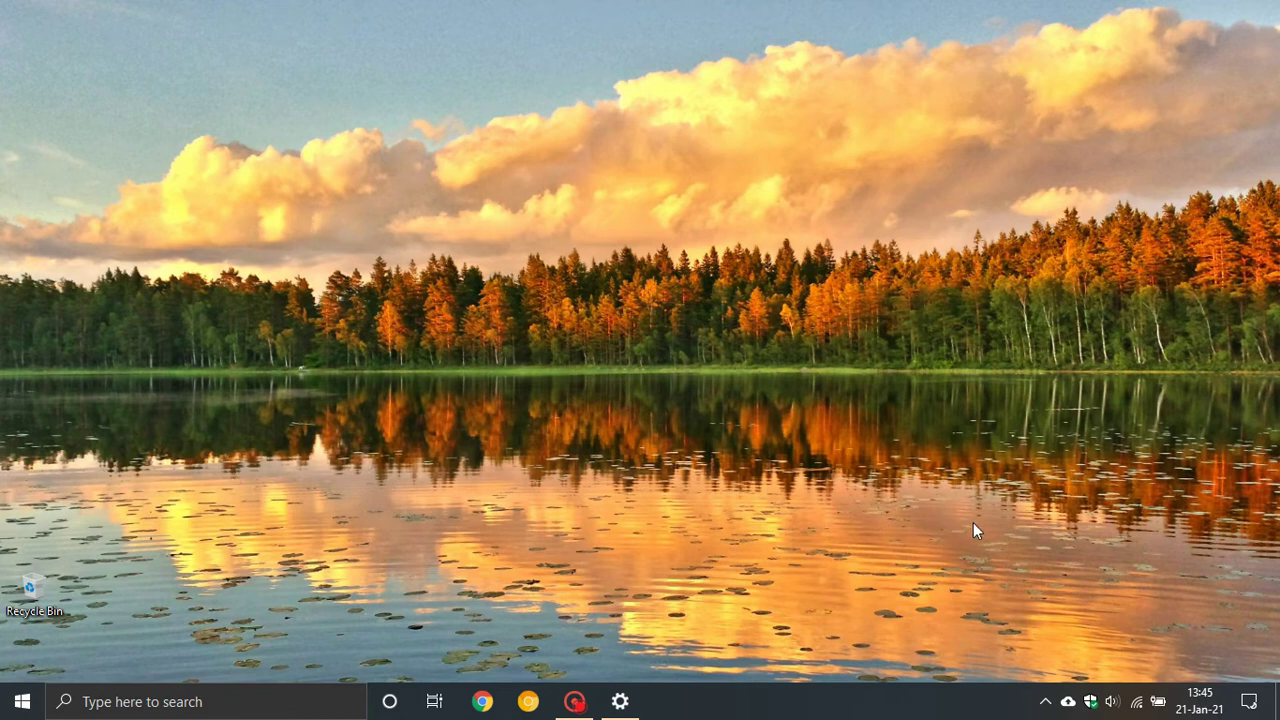
click(1045, 701)
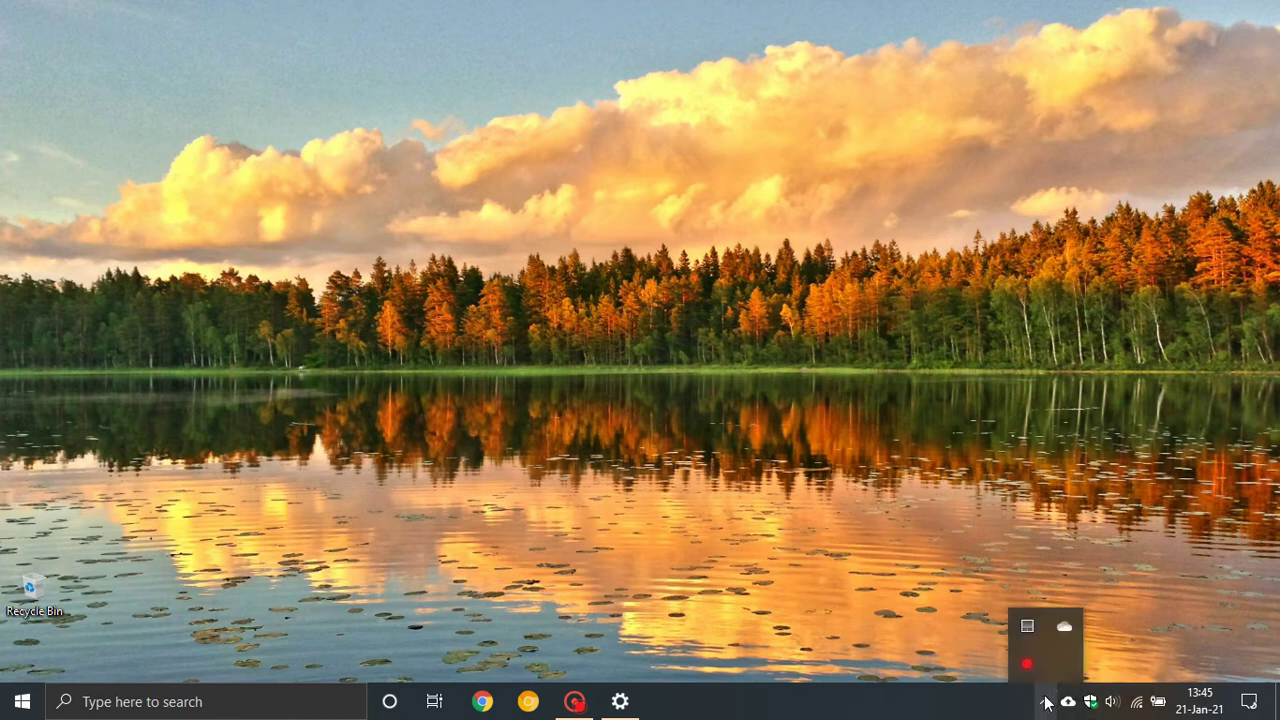
click(823, 542)
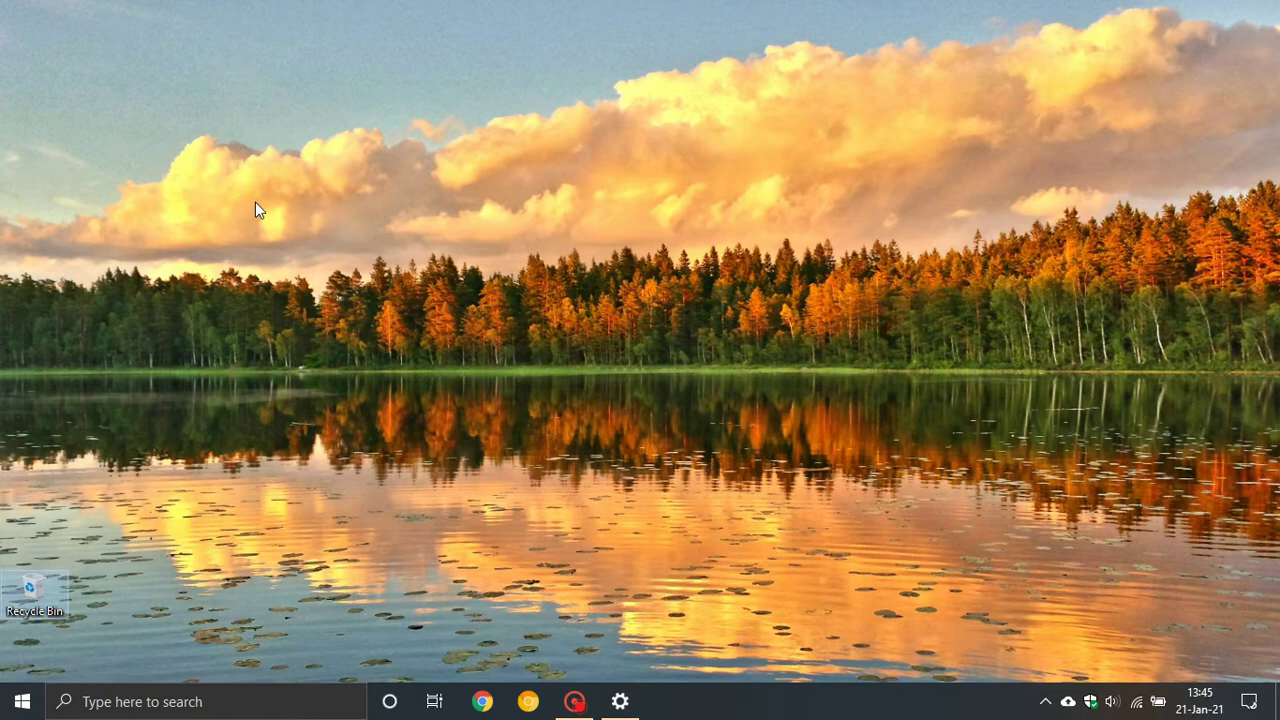
Reopen Personalization from the desktop, try the Picture background type, and set the background back to Slideshow.
right_click(551, 216)
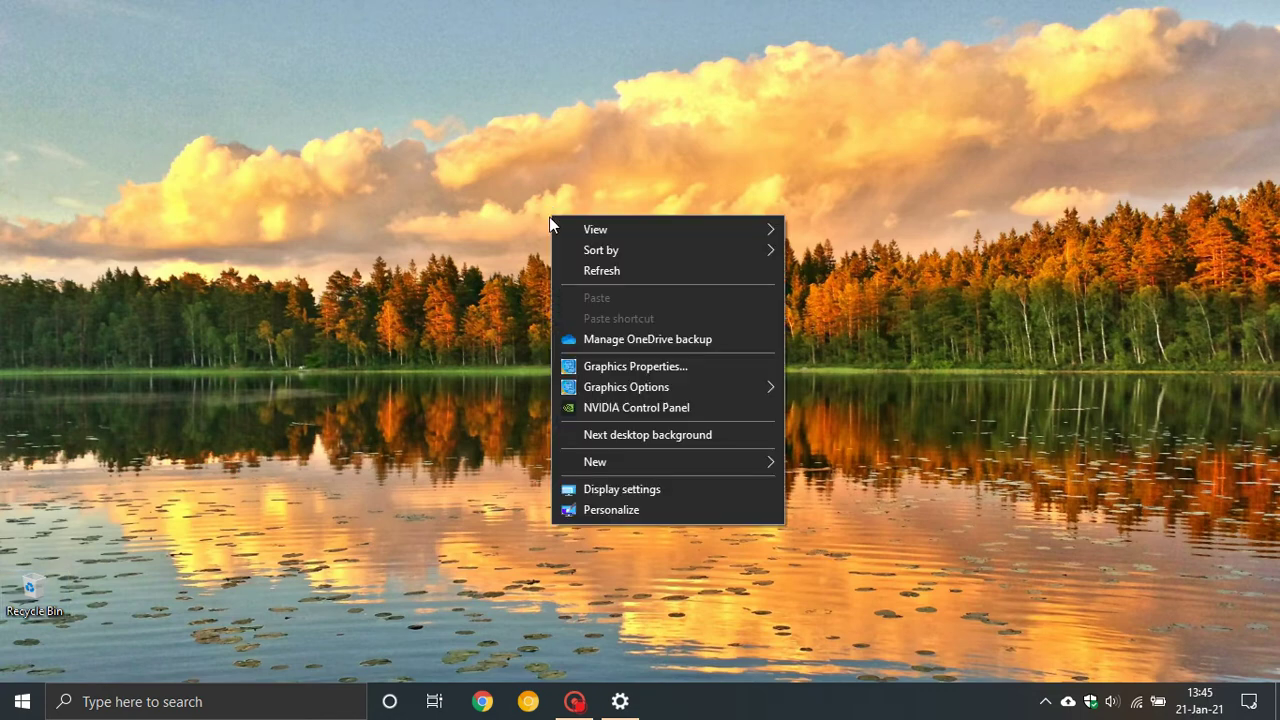
click(624, 509)
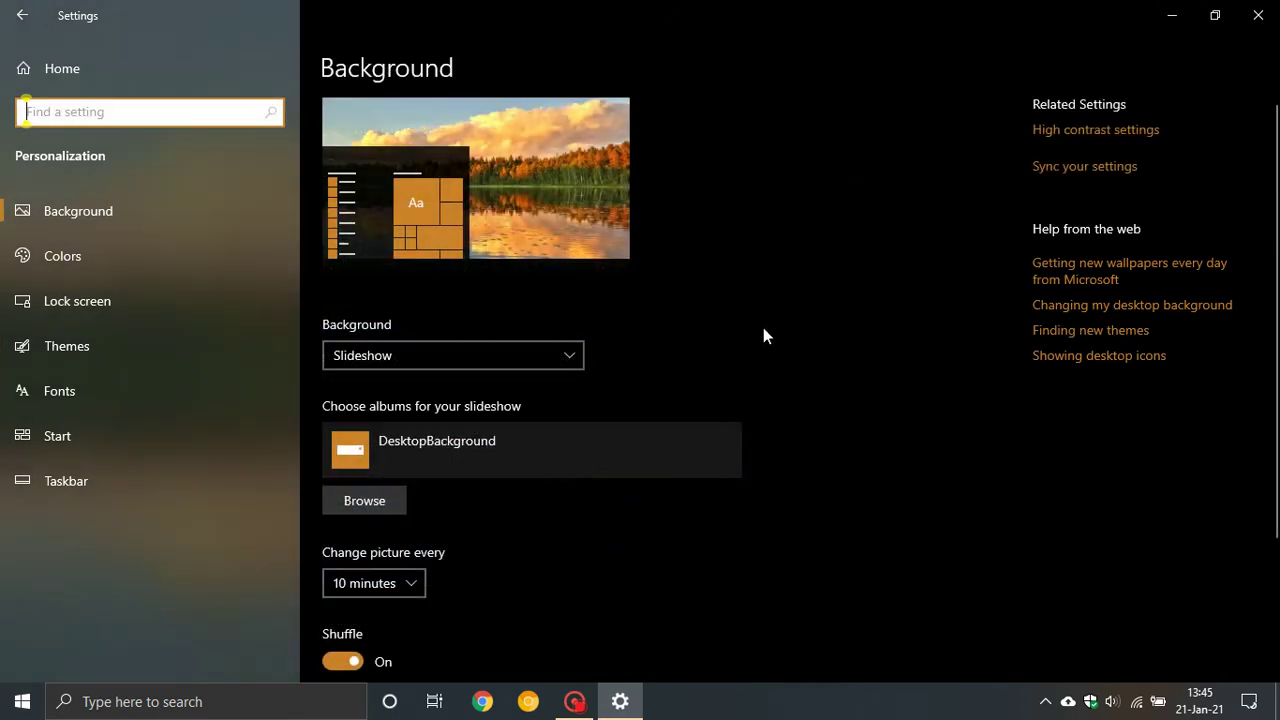
click(565, 363)
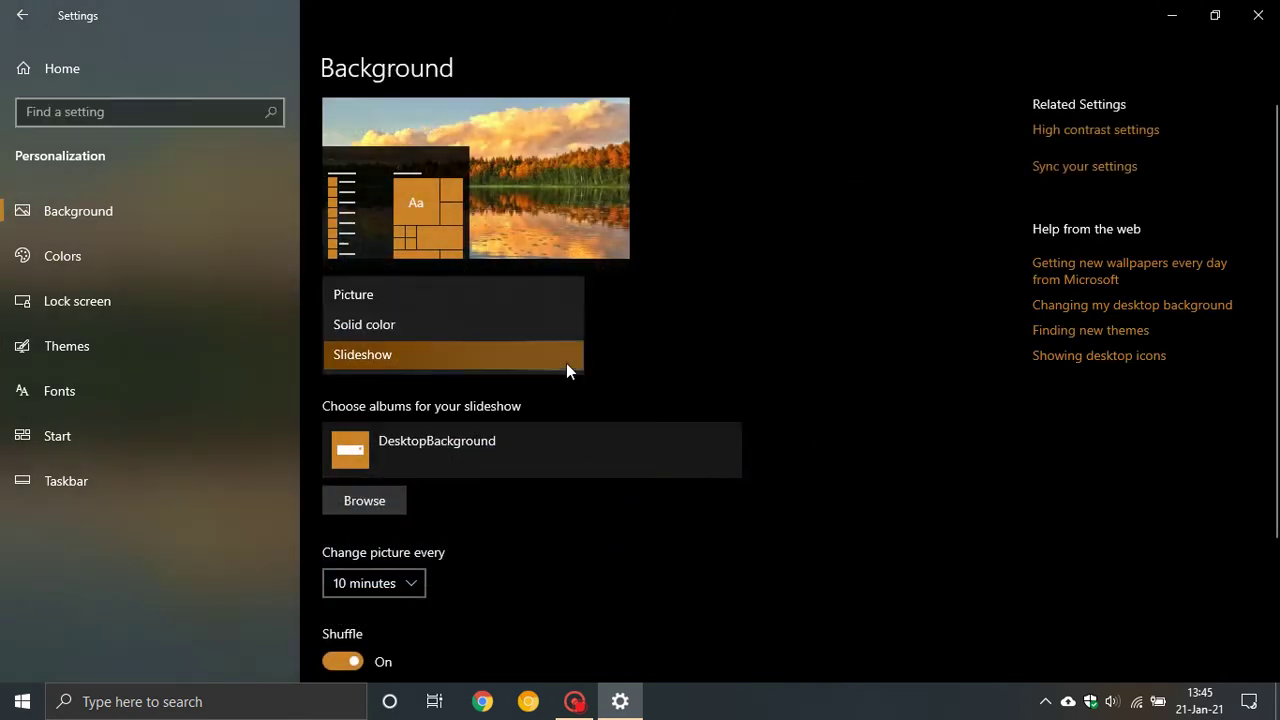
click(545, 295)
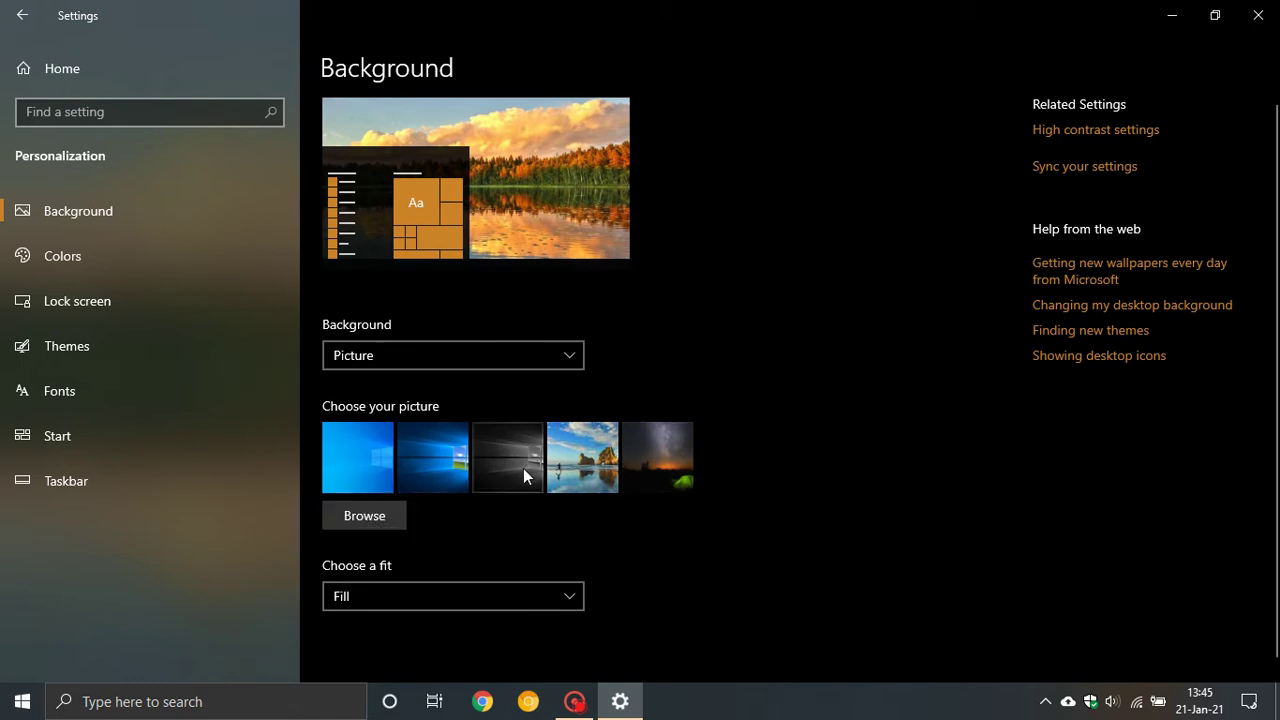
click(521, 362)
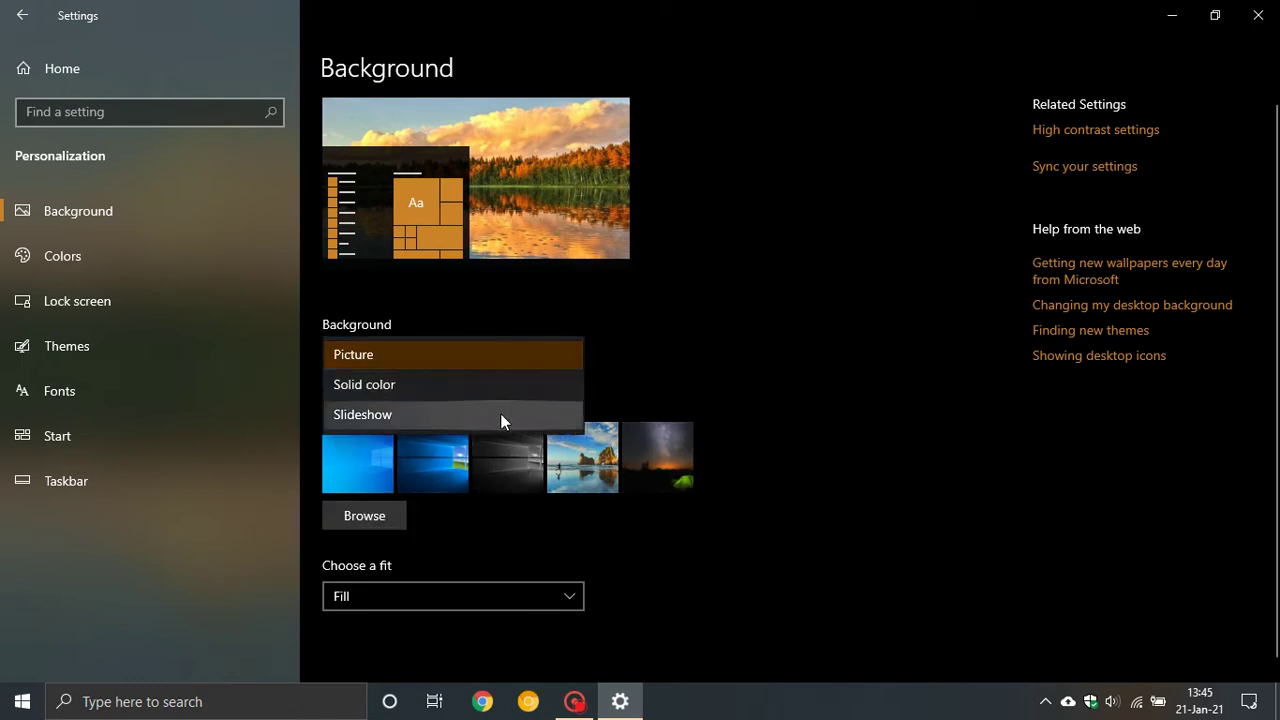
click(501, 414)
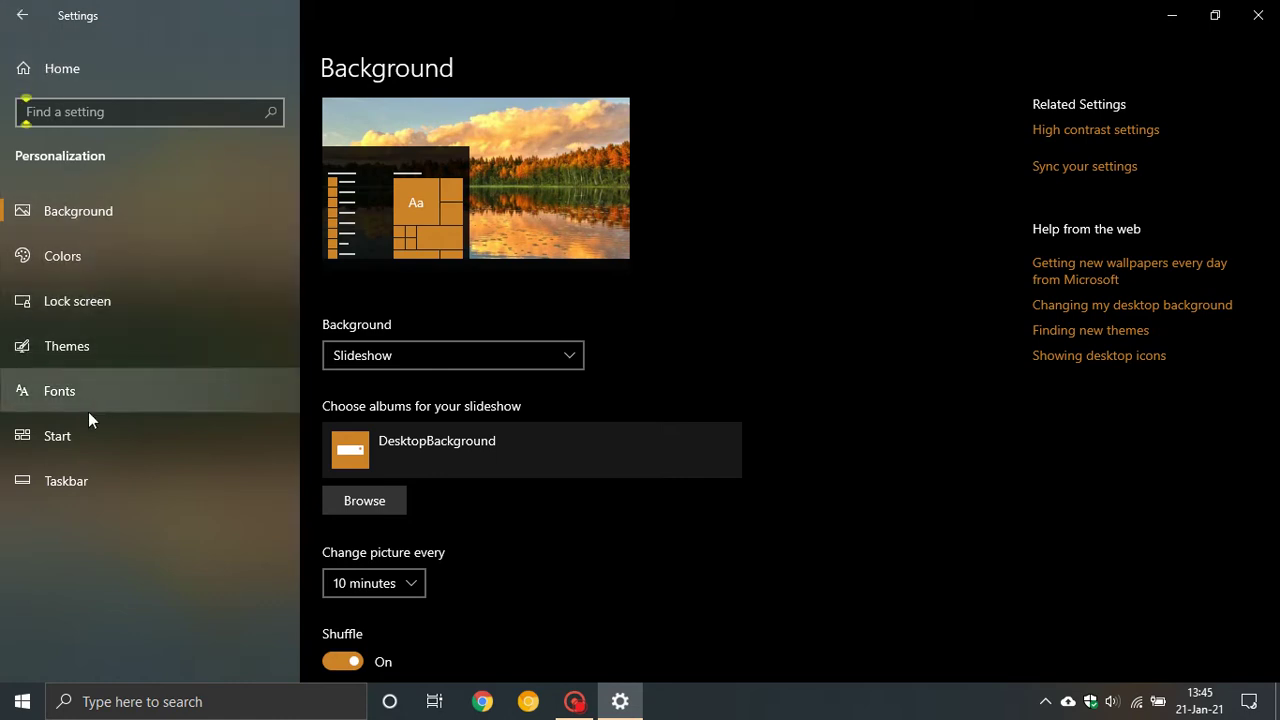
Review the Start menu options in Personalization and return to the Settings home page.
click(82, 447)
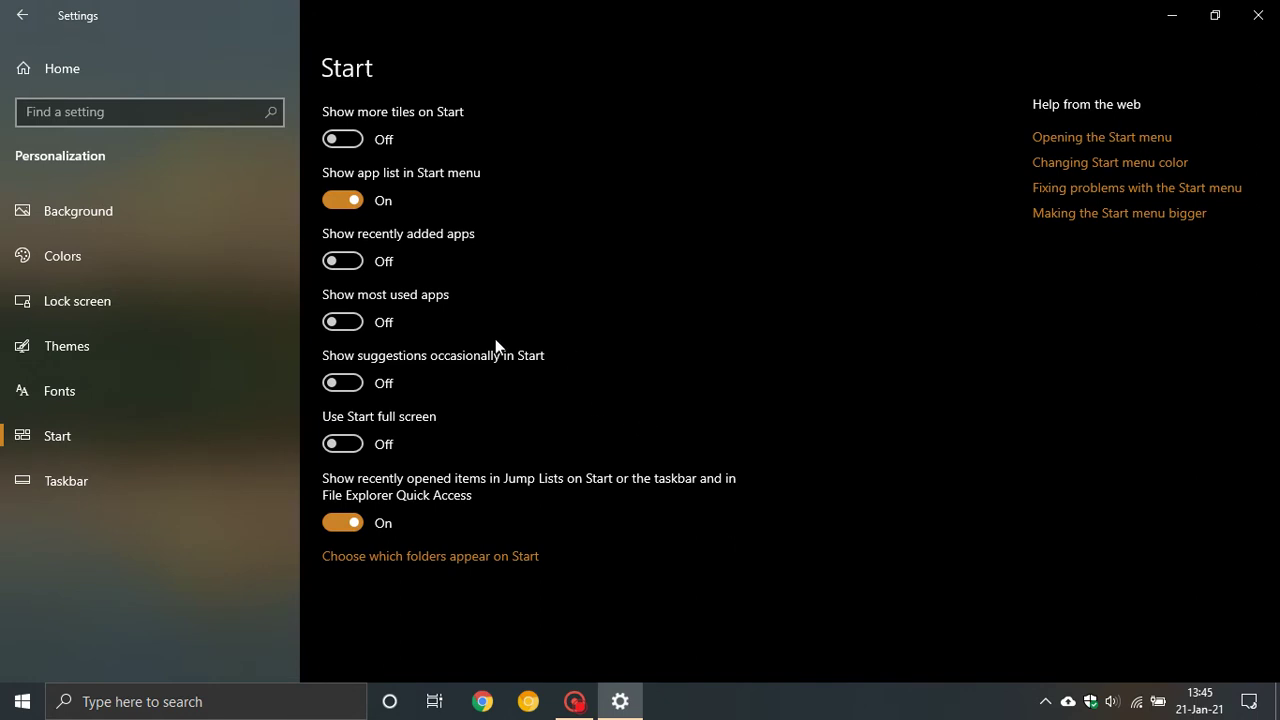
click(22, 15)
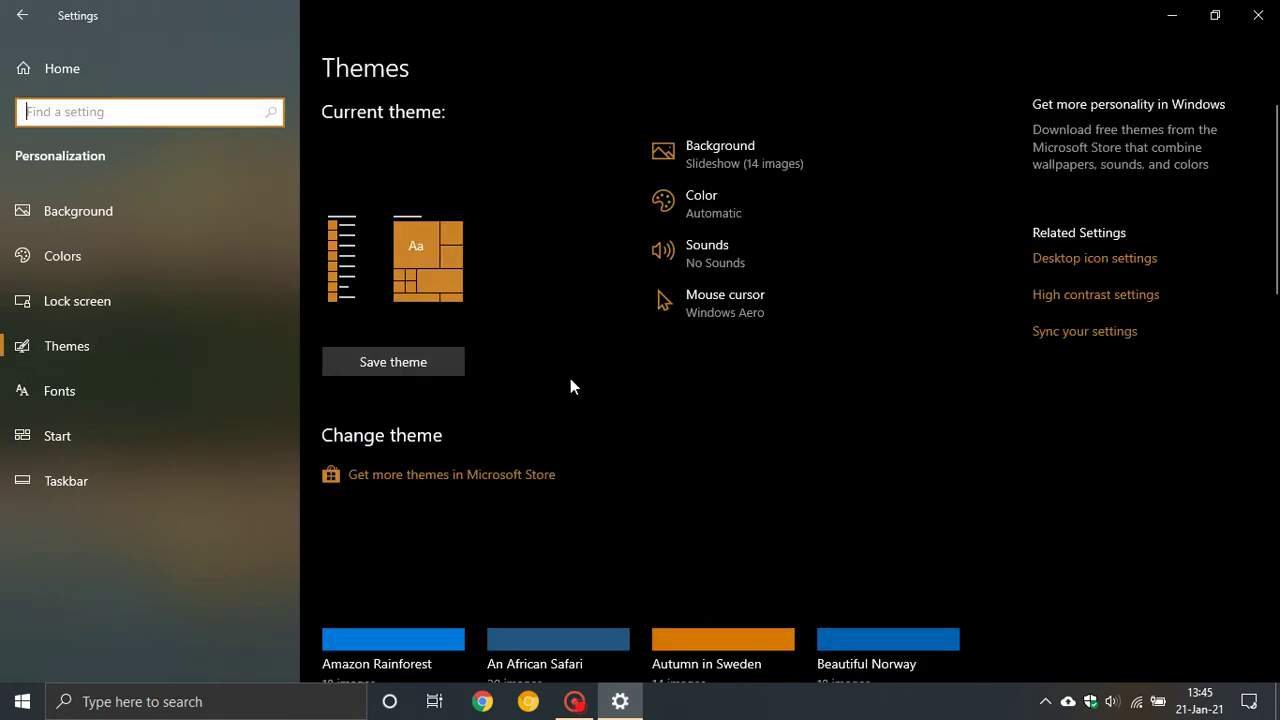
click(22, 15)
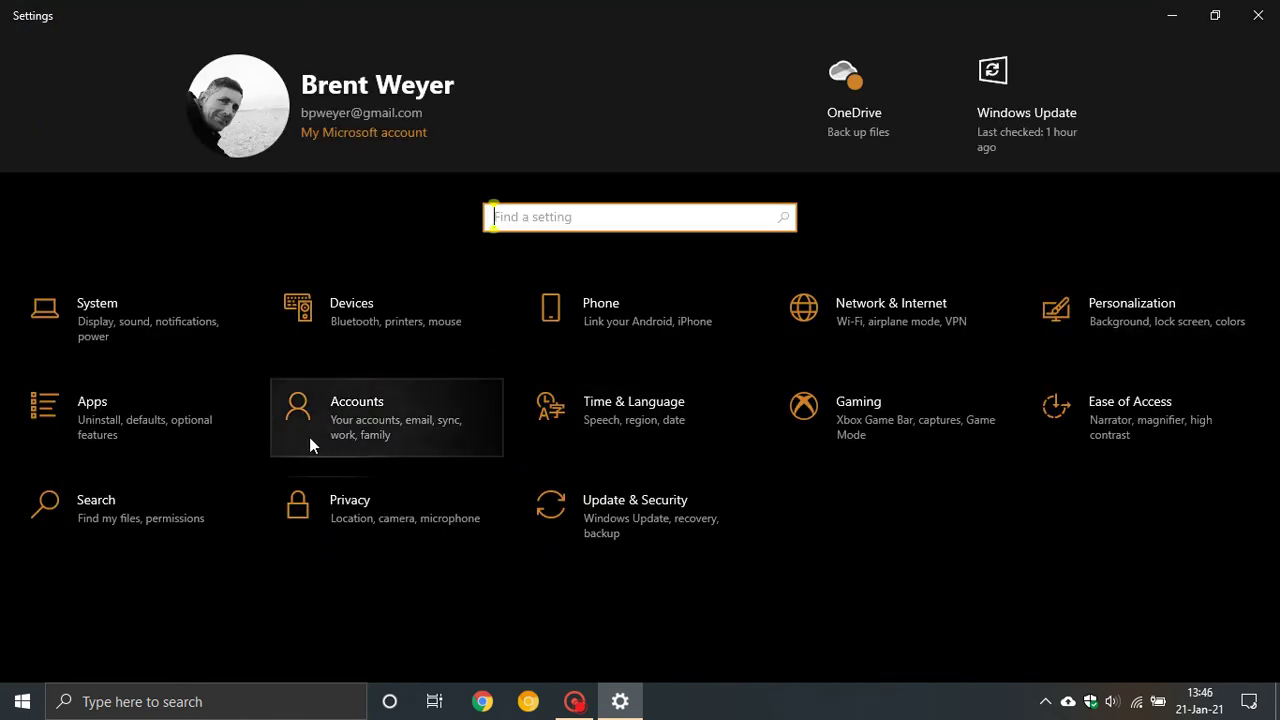
Review the installed optional features under Apps & features and expand the details of Microsoft Paint.
click(173, 440)
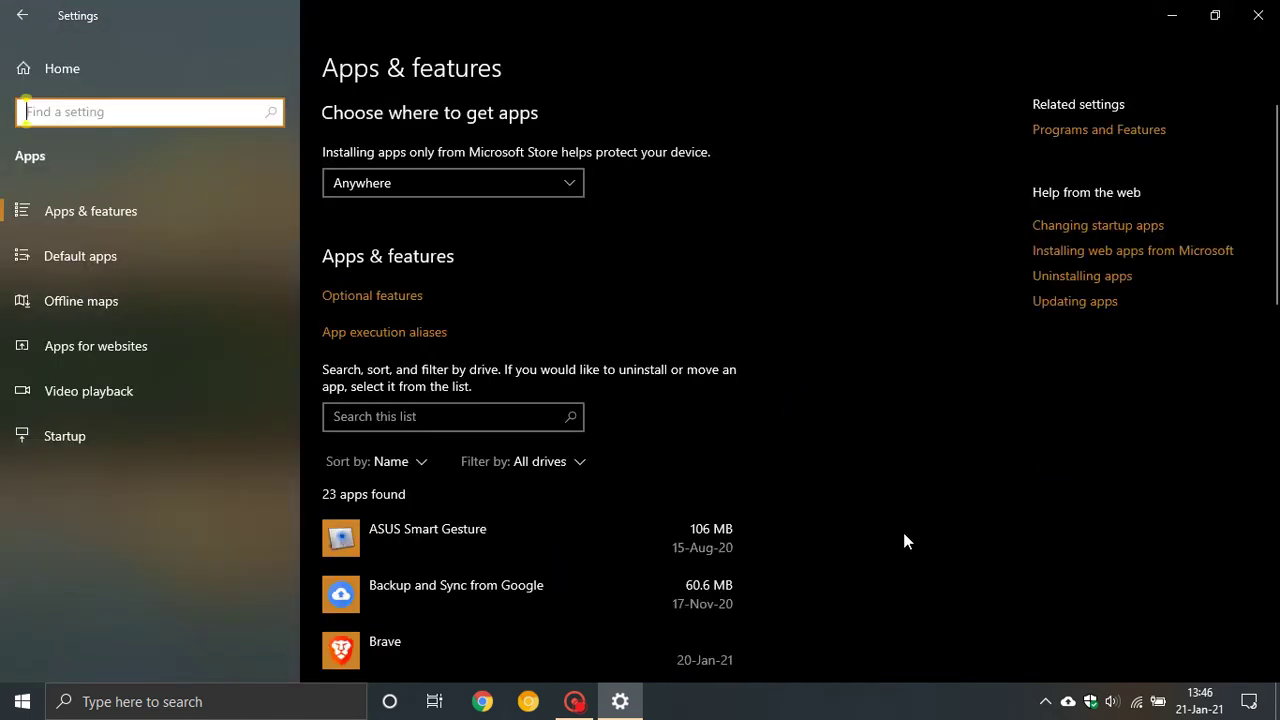
click(363, 291)
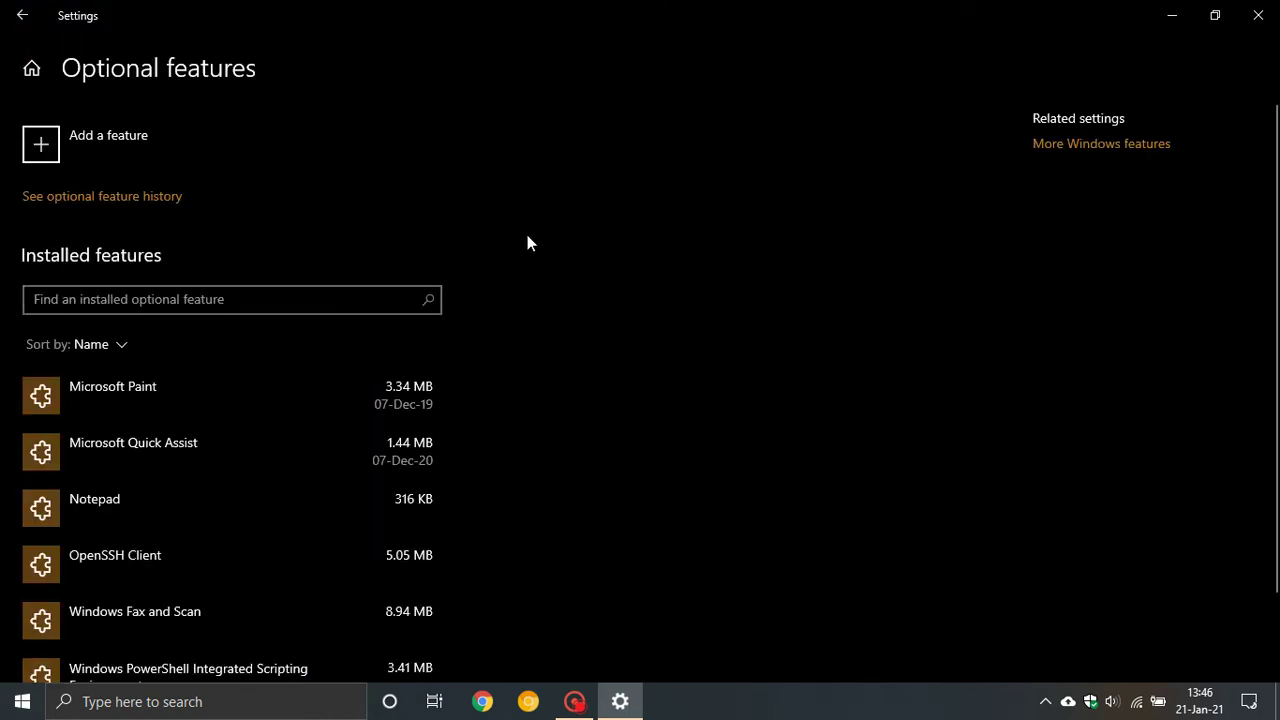
scroll(528, 240, down, 2)
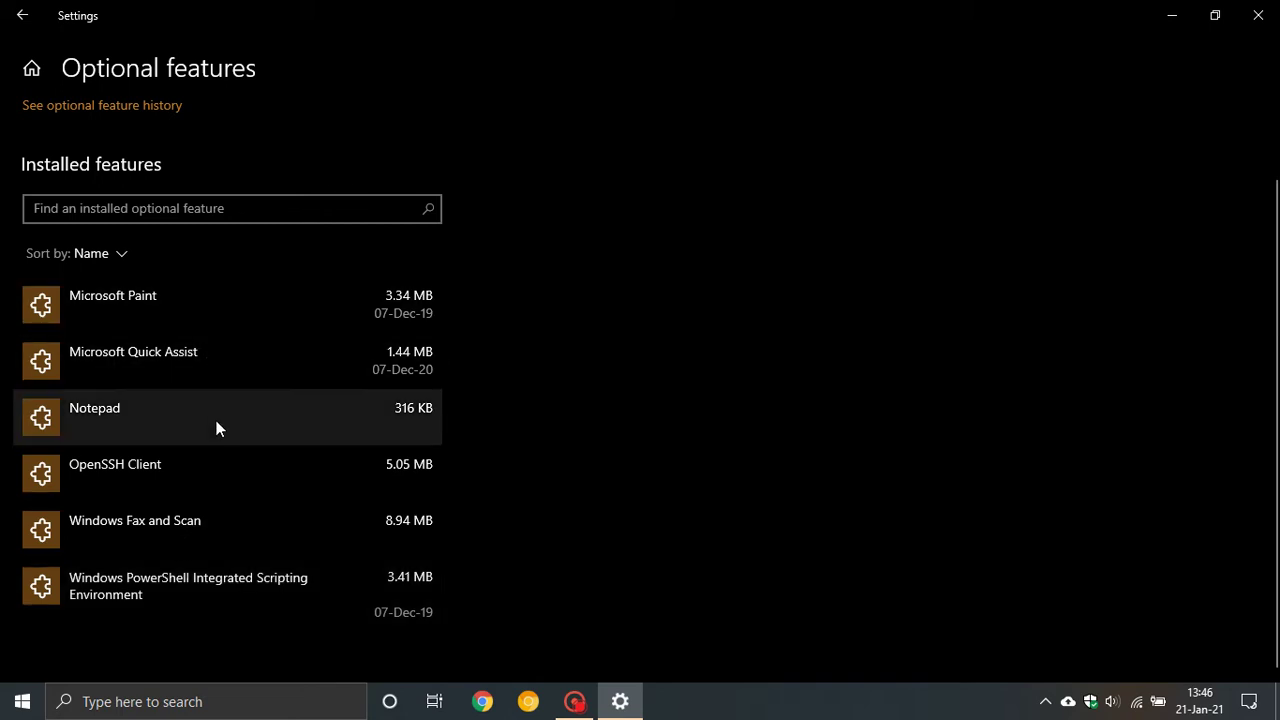
click(212, 312)
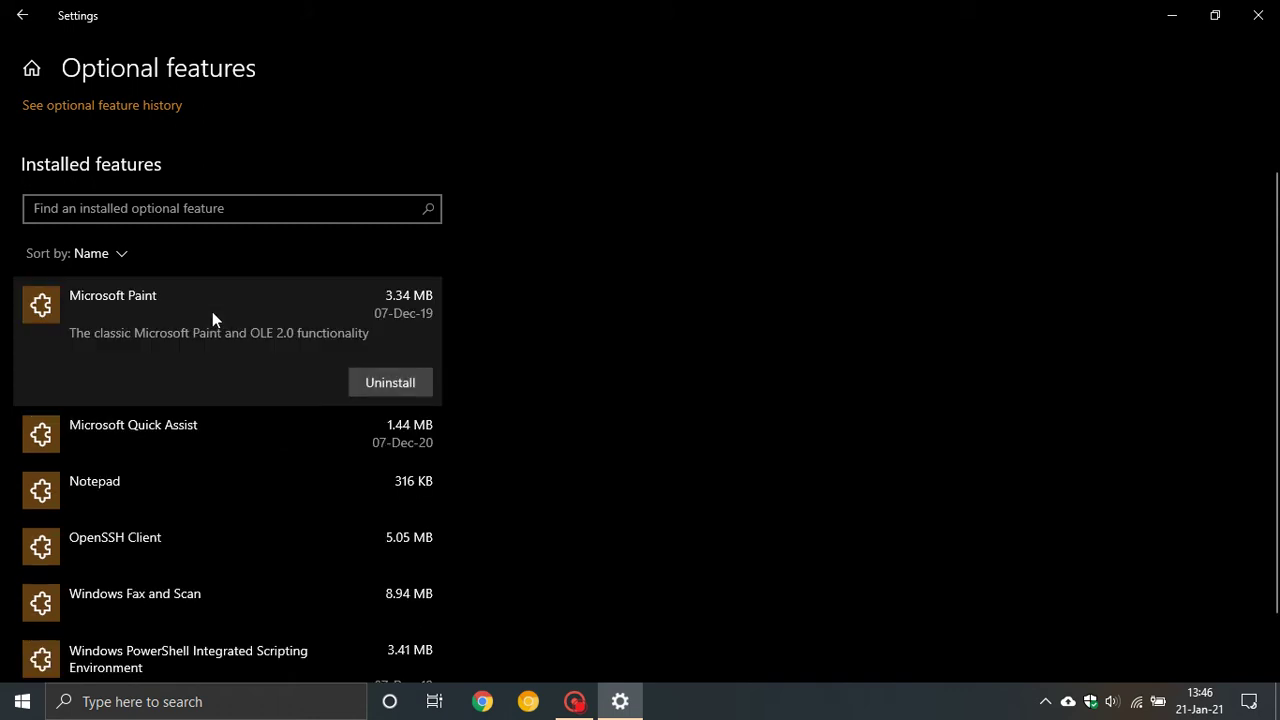
scroll(700, 452, up, 2)
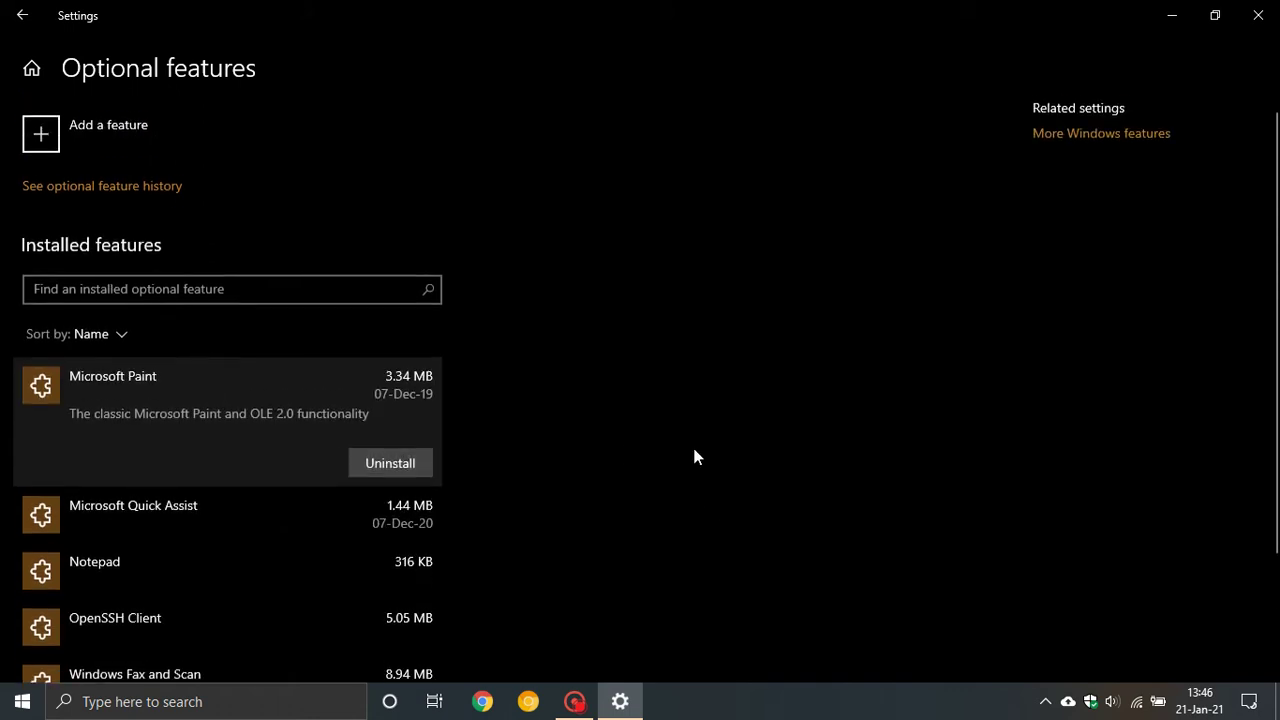
Review the full list of optional features available to add, cancel without selecting any, and return to Apps & features.
click(31, 150)
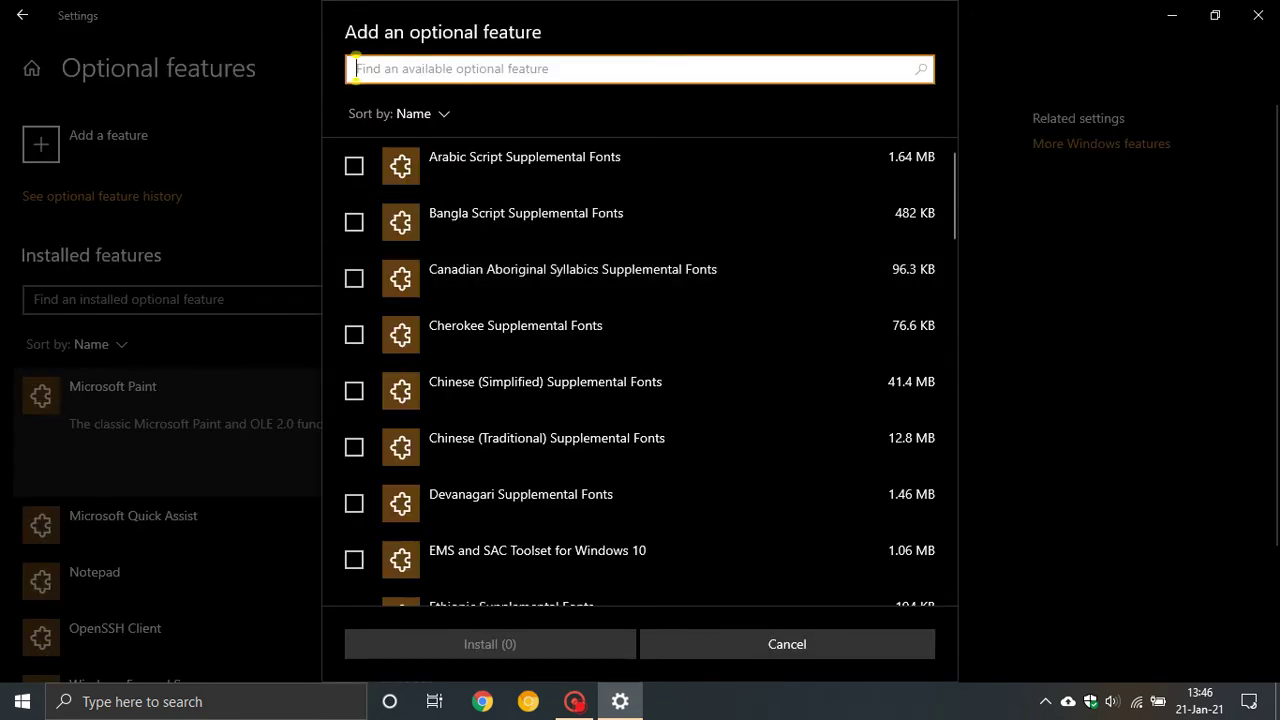
scroll(609, 246, down, 20)
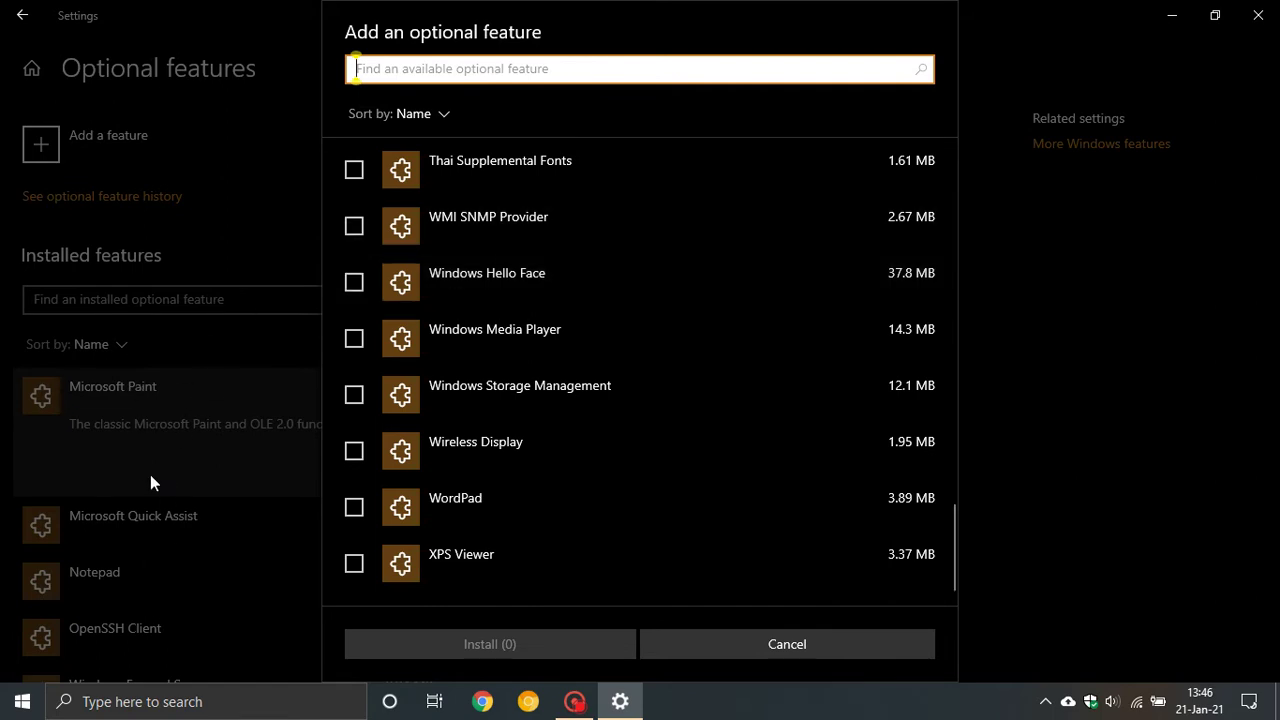
click(777, 649)
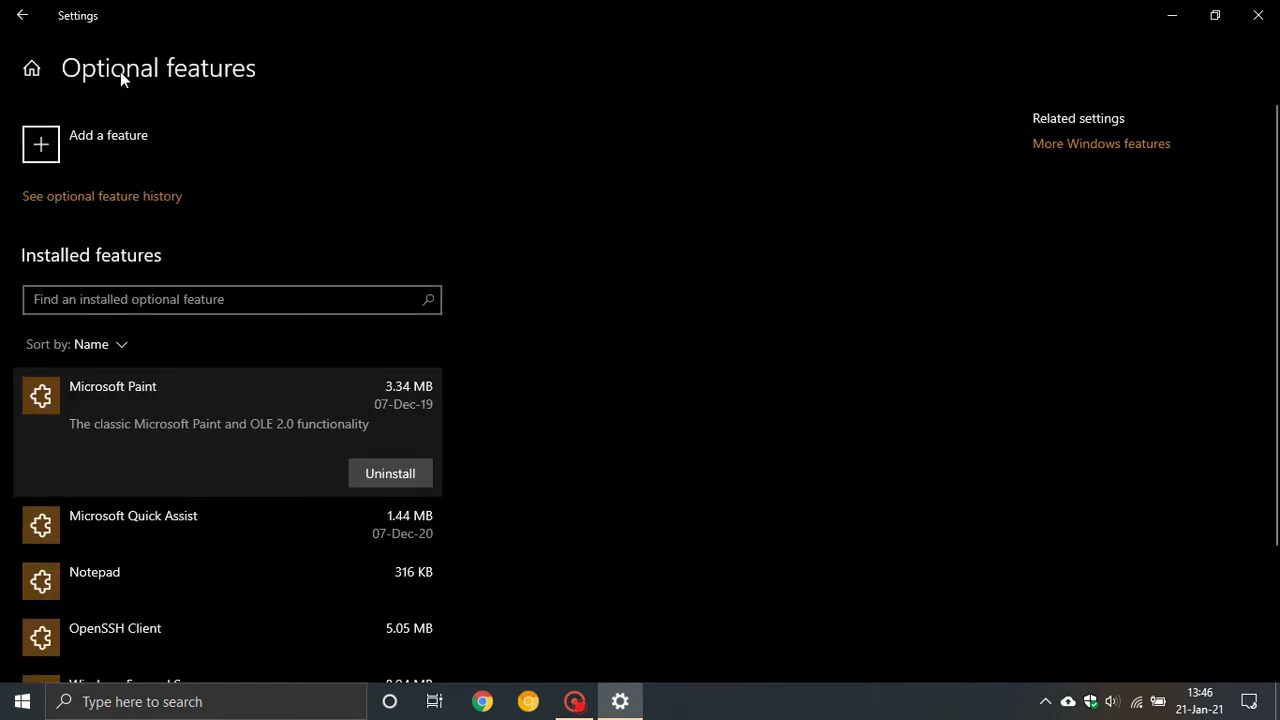
click(22, 15)
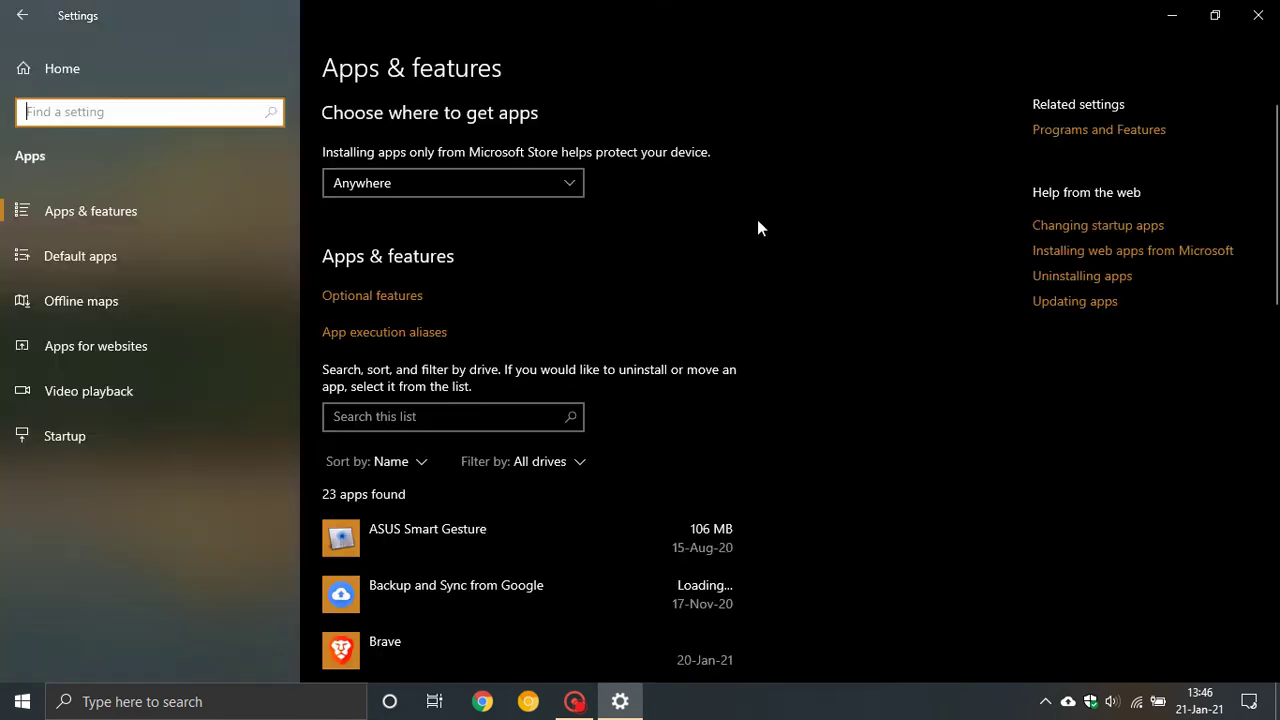
Review the installed apps list and expand the Beautiful Norway entry to view its move and uninstall options.
scroll(900, 341, down, 3)
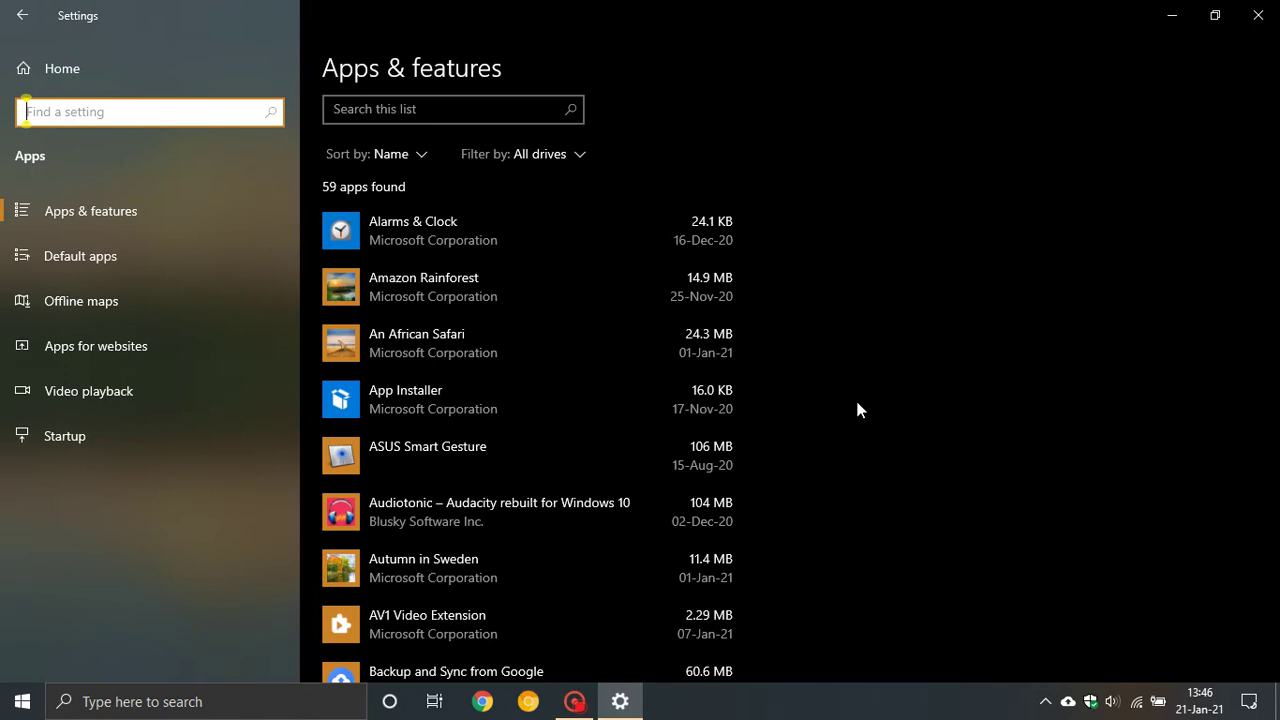
scroll(840, 405, down, 4)
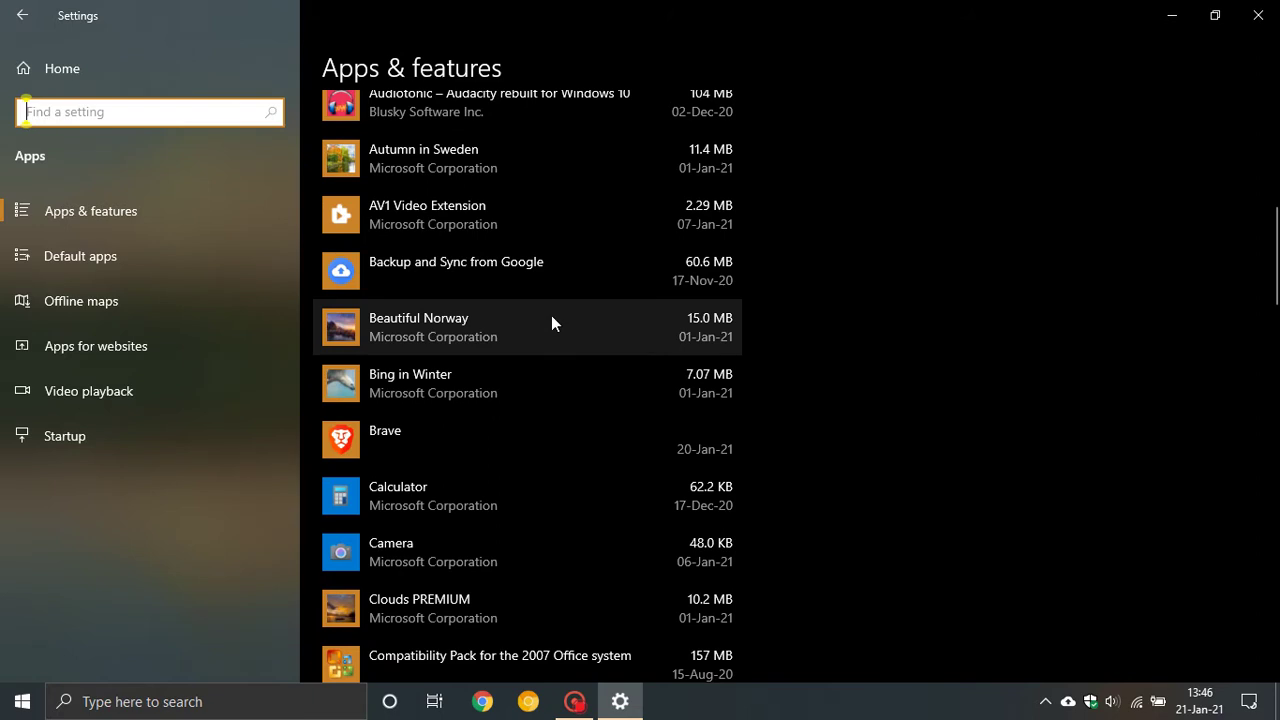
click(550, 322)
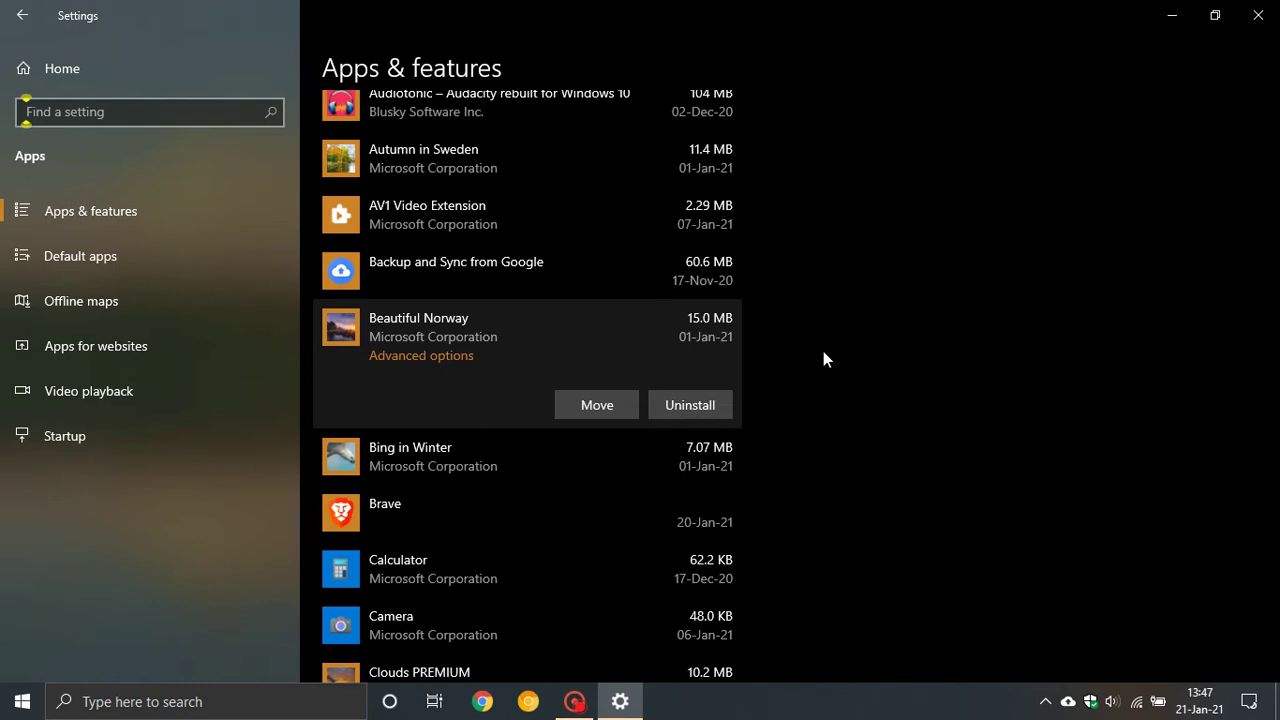
scroll(823, 359, down, 3)
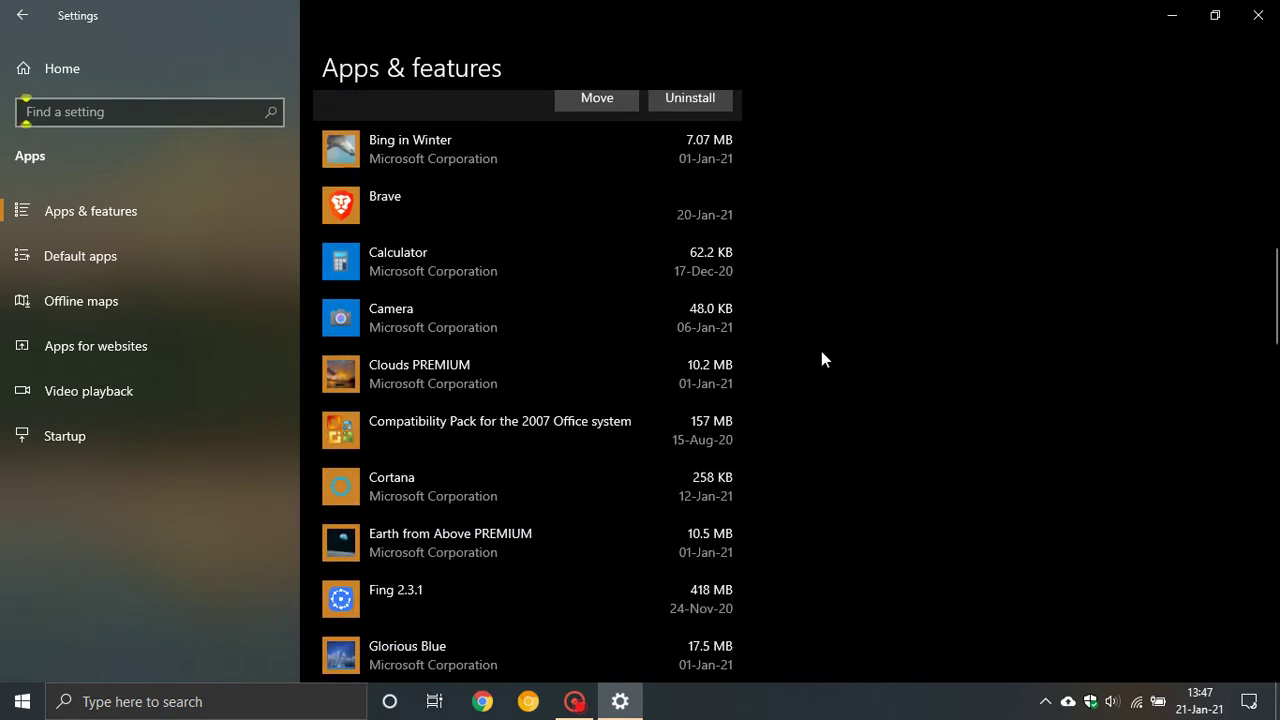
scroll(822, 359, down, 4)
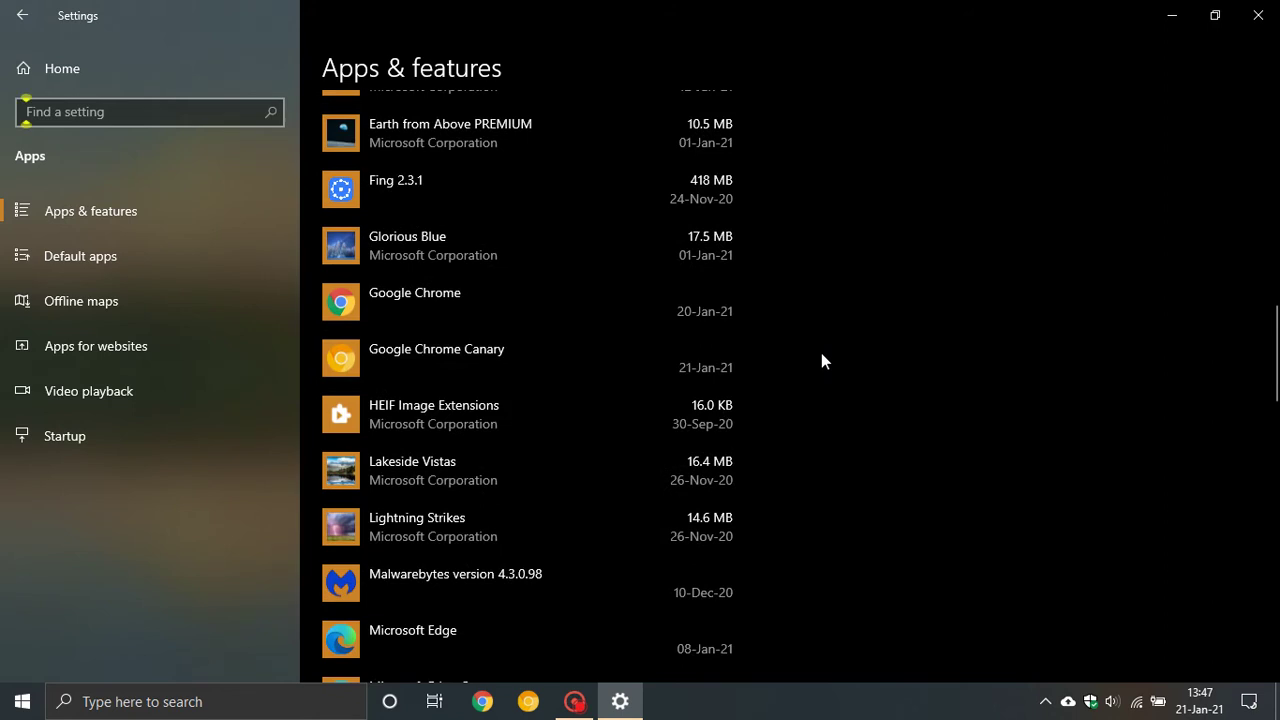
scroll(819, 355, up, 2)
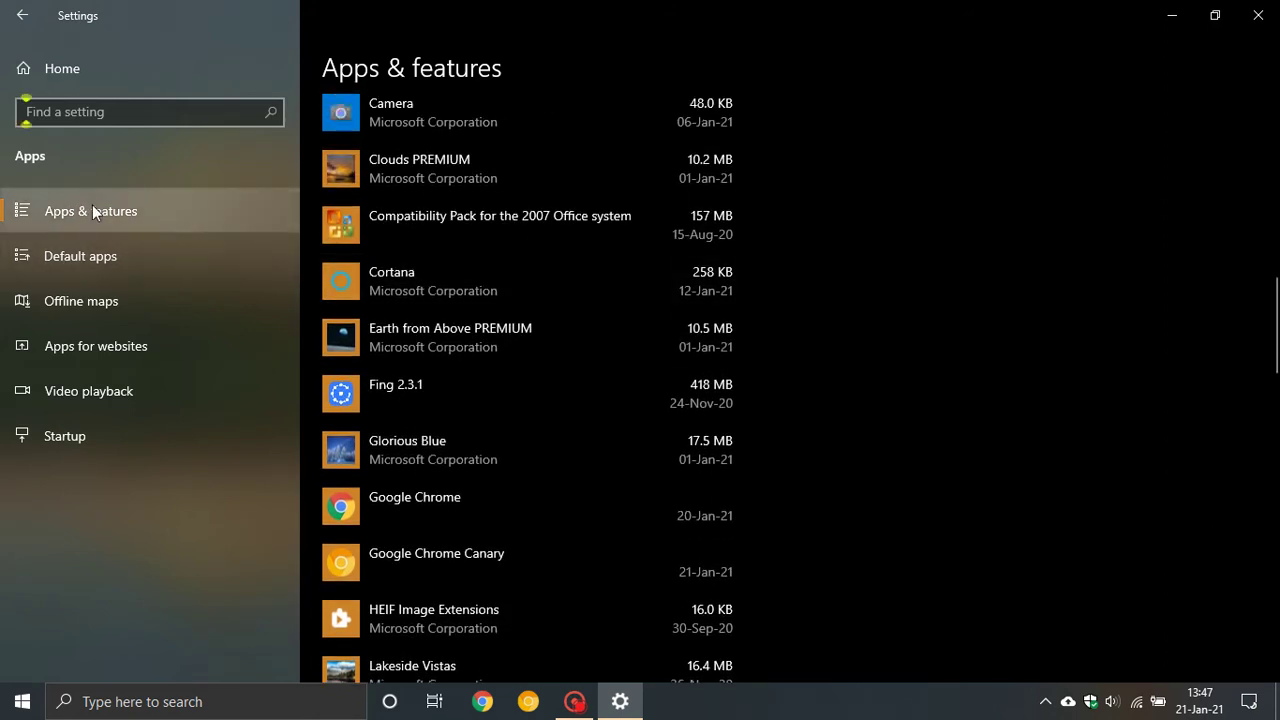
Open the Startup apps settings, check the startup list in Task Manager as well, and close Task Manager.
click(66, 452)
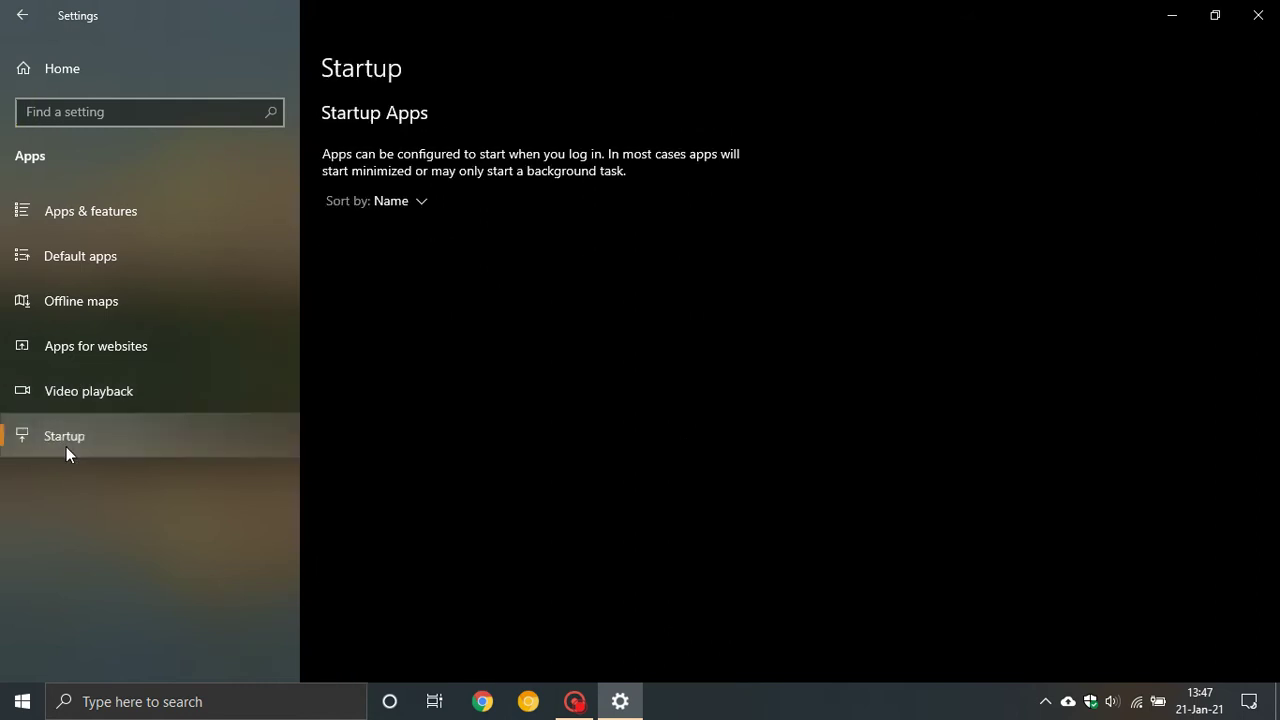
right_click(815, 700)
click(845, 604)
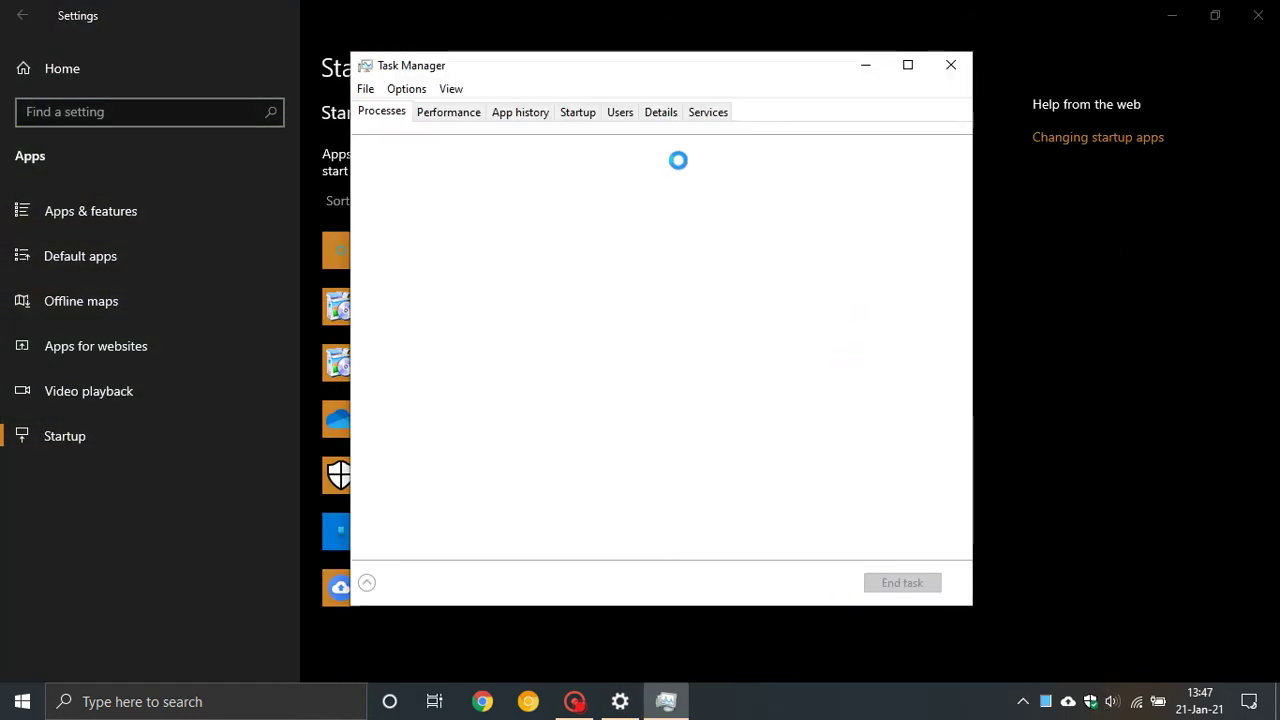
click(574, 114)
click(948, 66)
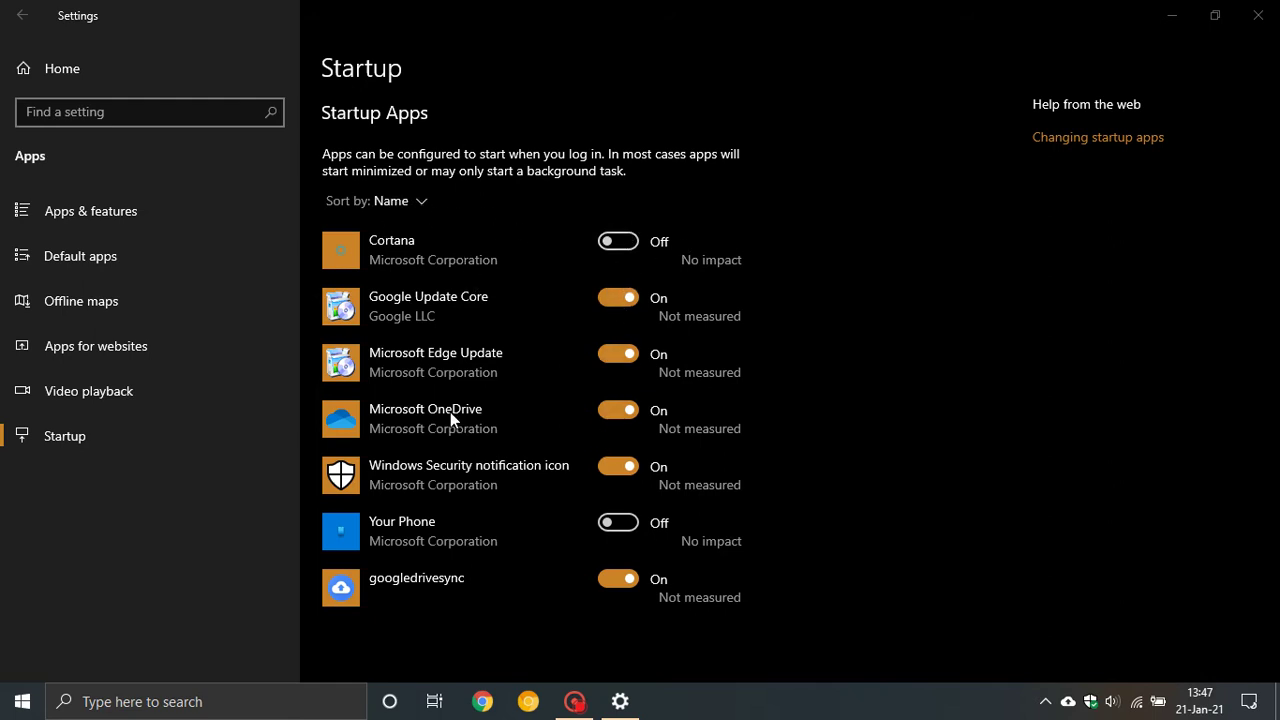
Return to the Settings home page and open the Gaming settings to review the Xbox Game Bar options.
click(24, 16)
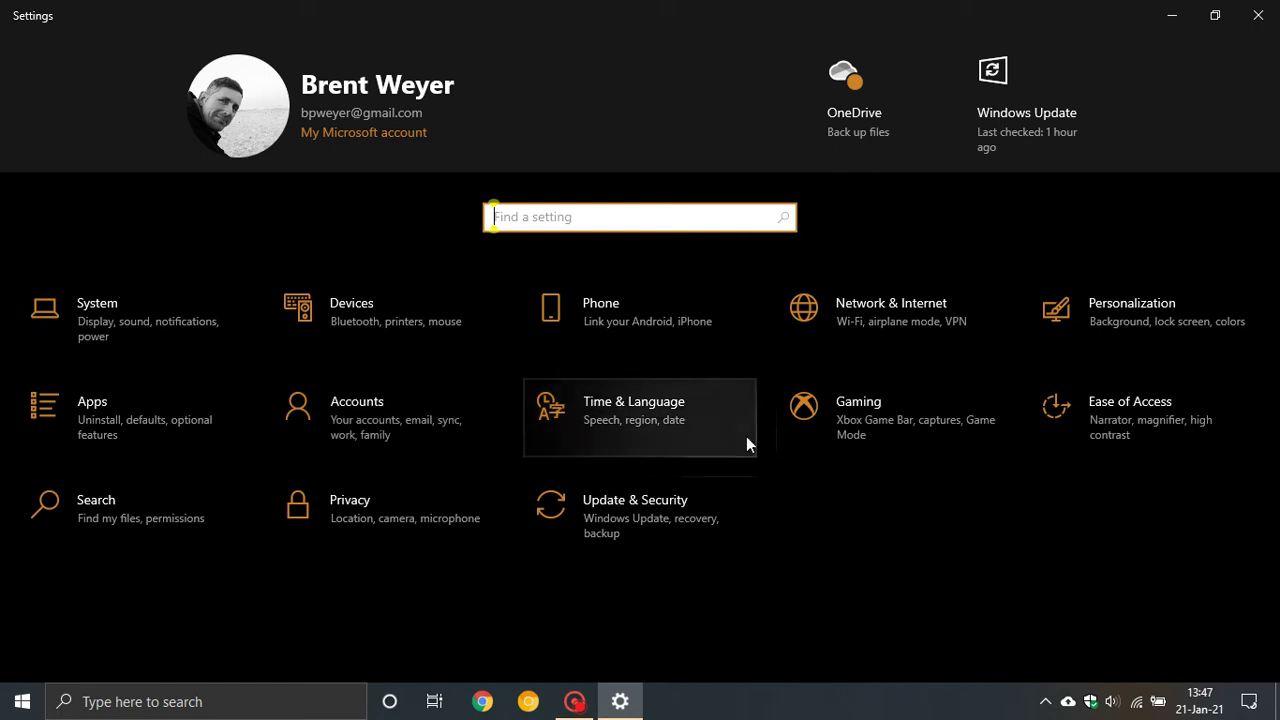
click(906, 436)
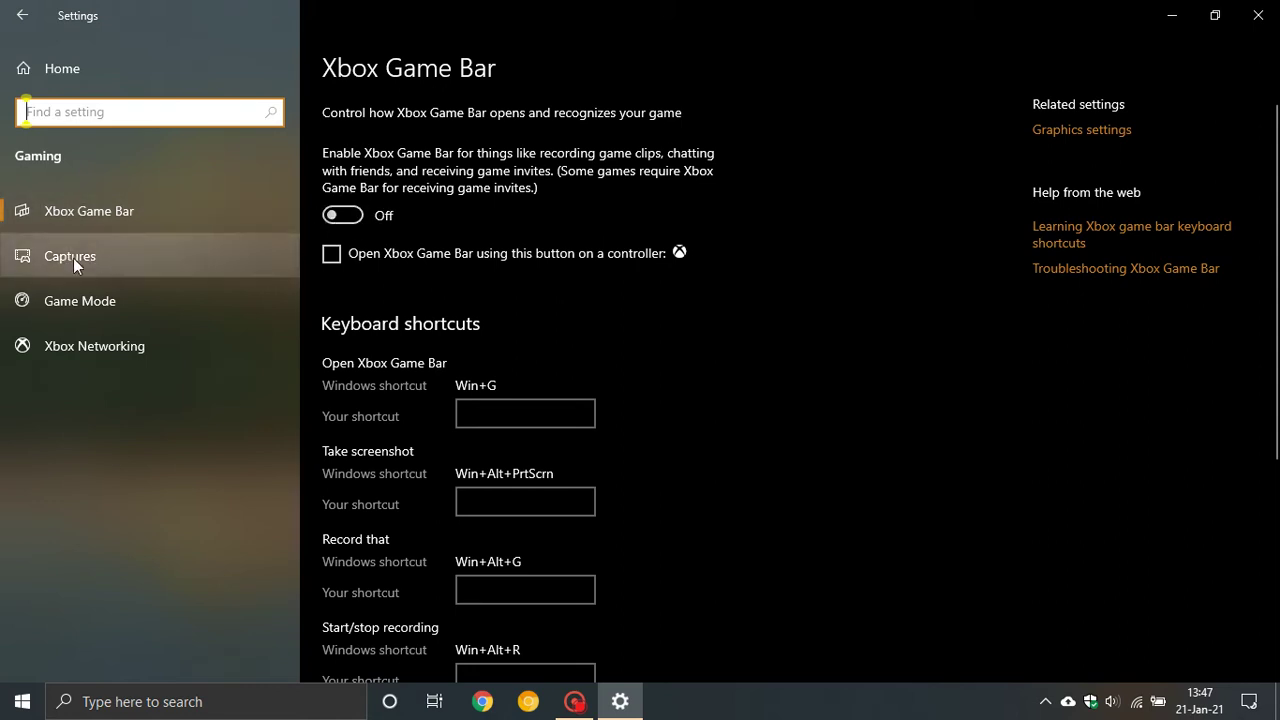
Review the Captures background recording options and the Game Mode setting, and return to the Settings home page.
click(148, 261)
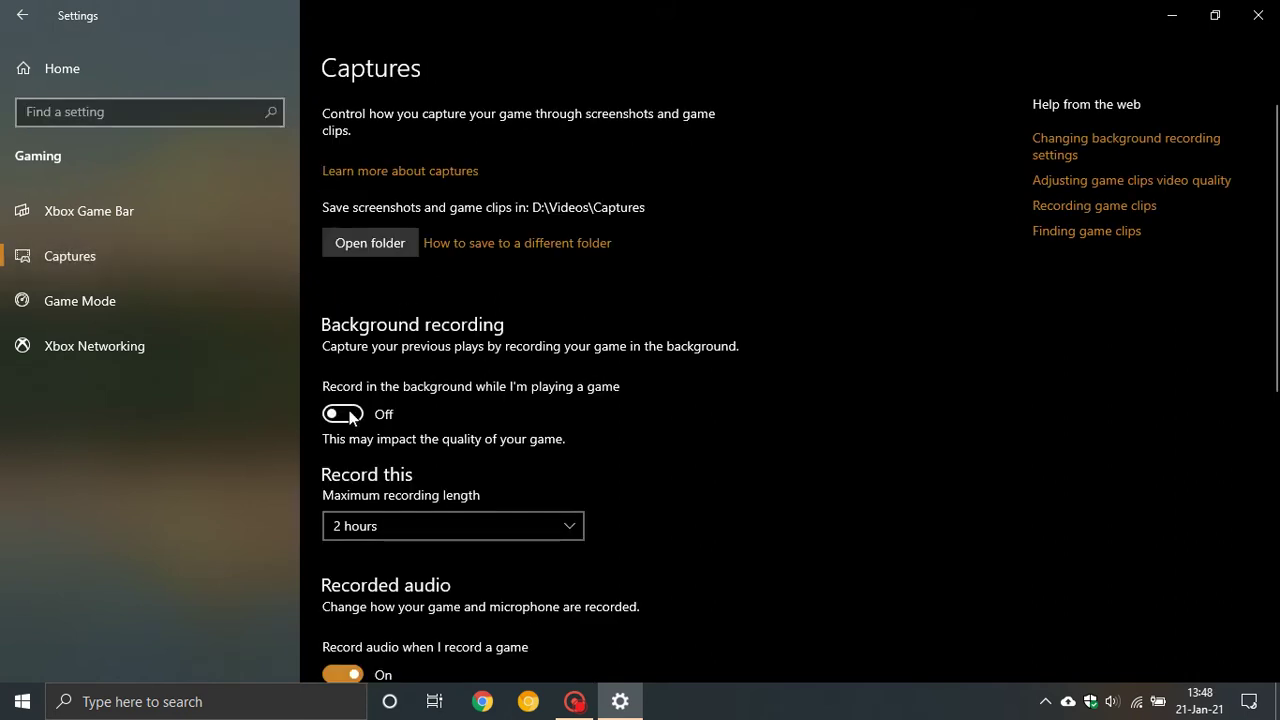
click(110, 296)
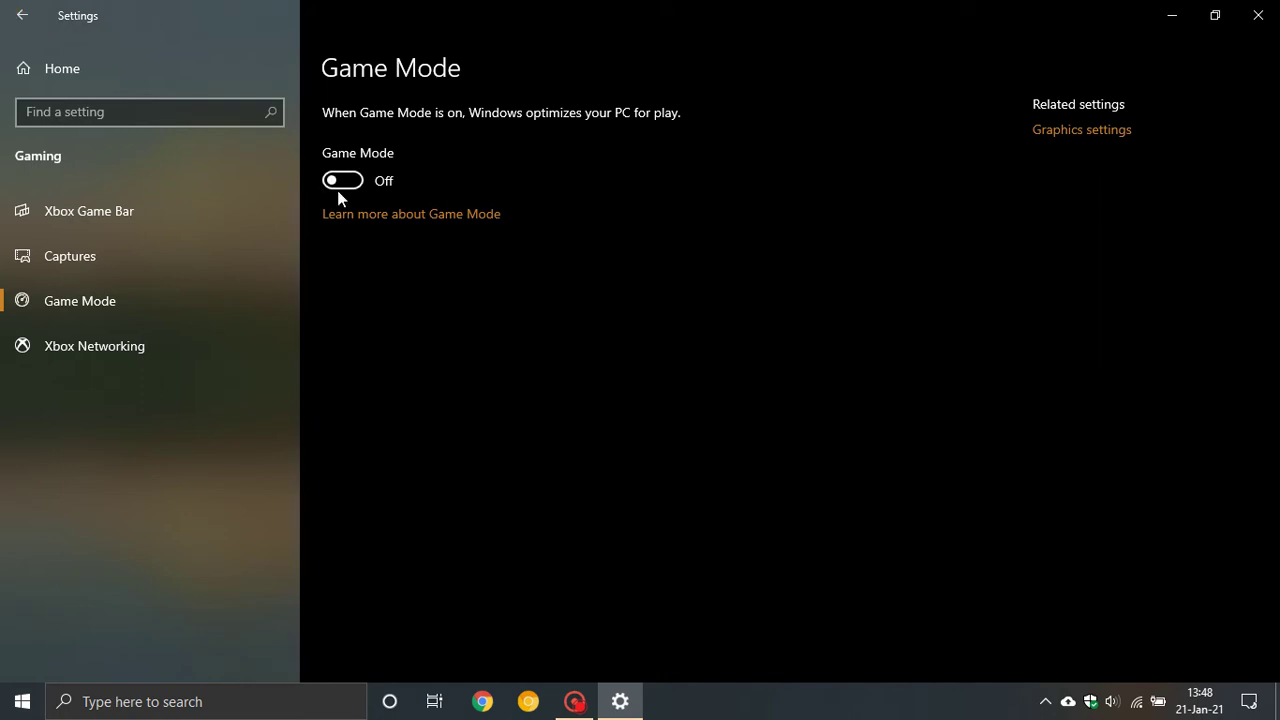
click(23, 16)
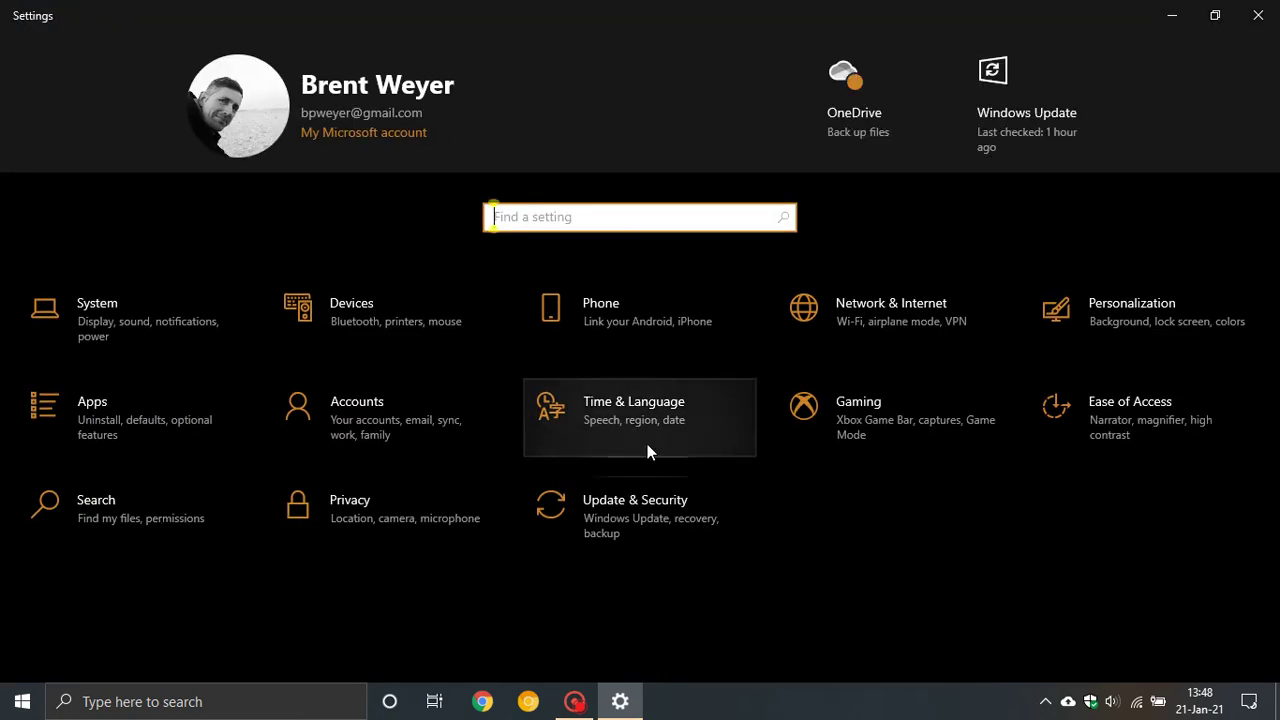
Review the Ease of Access settings for Display, Magnifier, Color filters, High contrast and Narrator, and return to the Settings home page.
click(1111, 419)
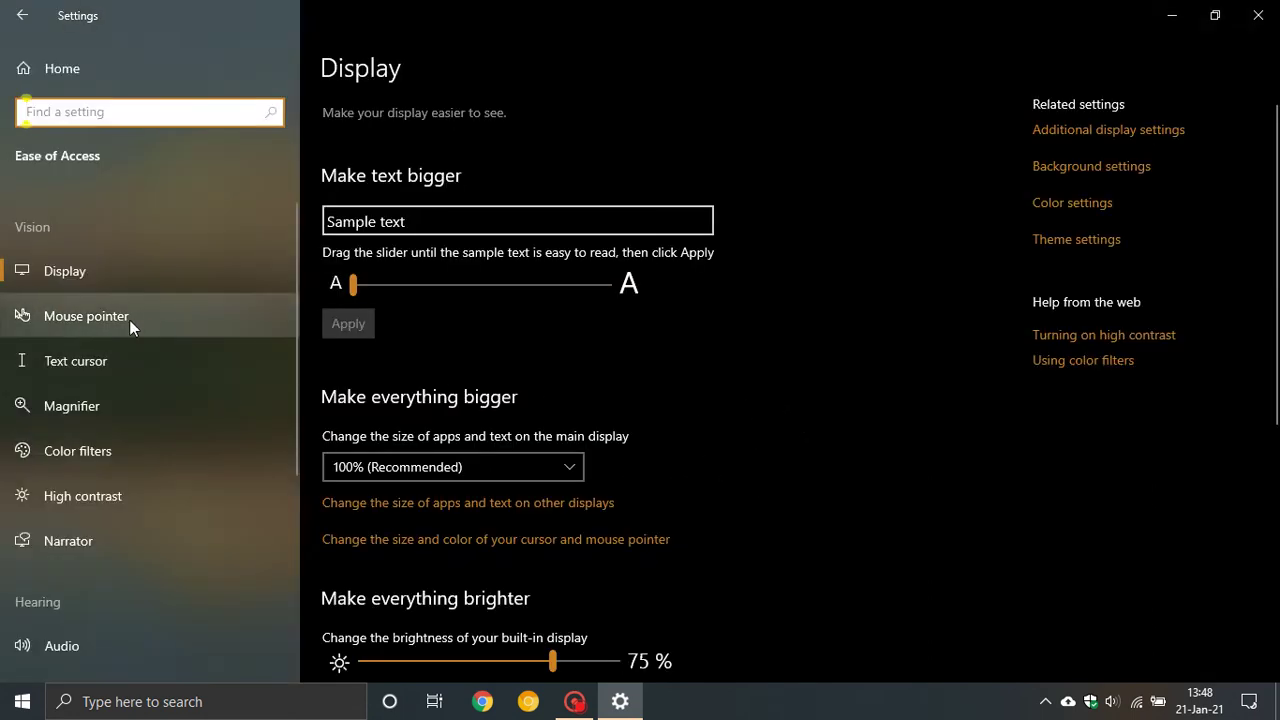
click(90, 408)
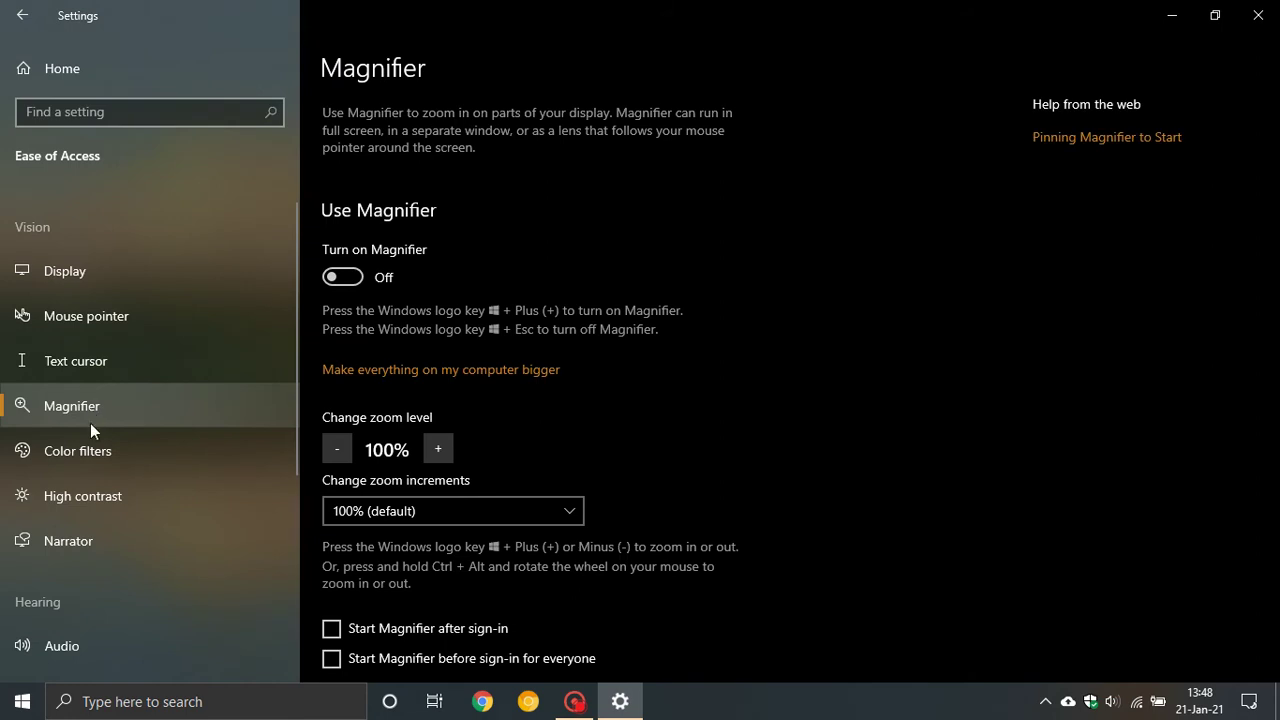
click(81, 454)
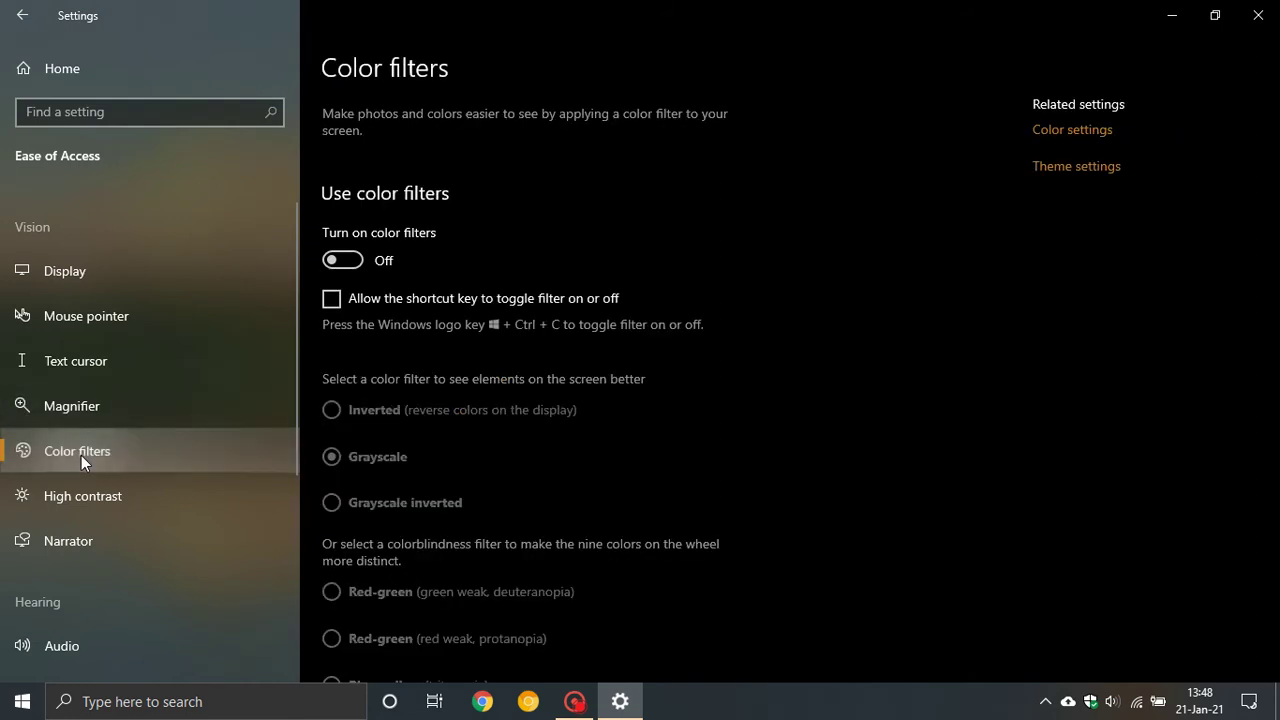
click(89, 507)
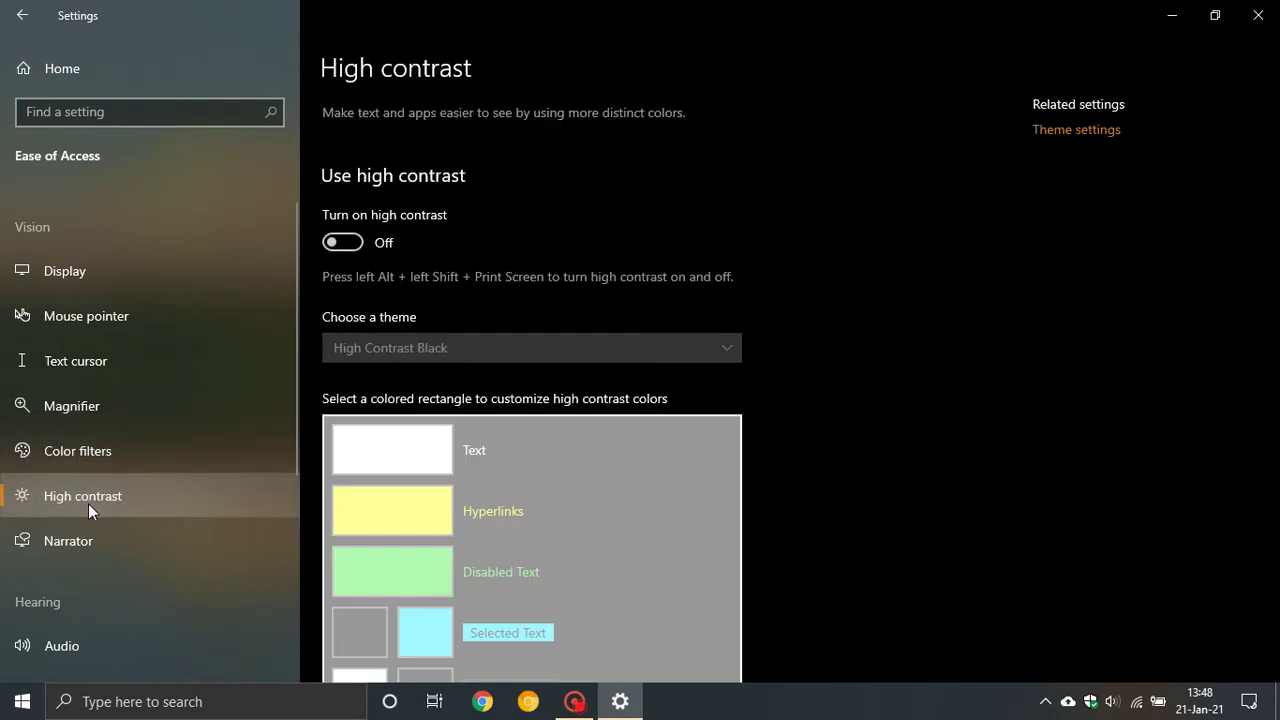
click(84, 537)
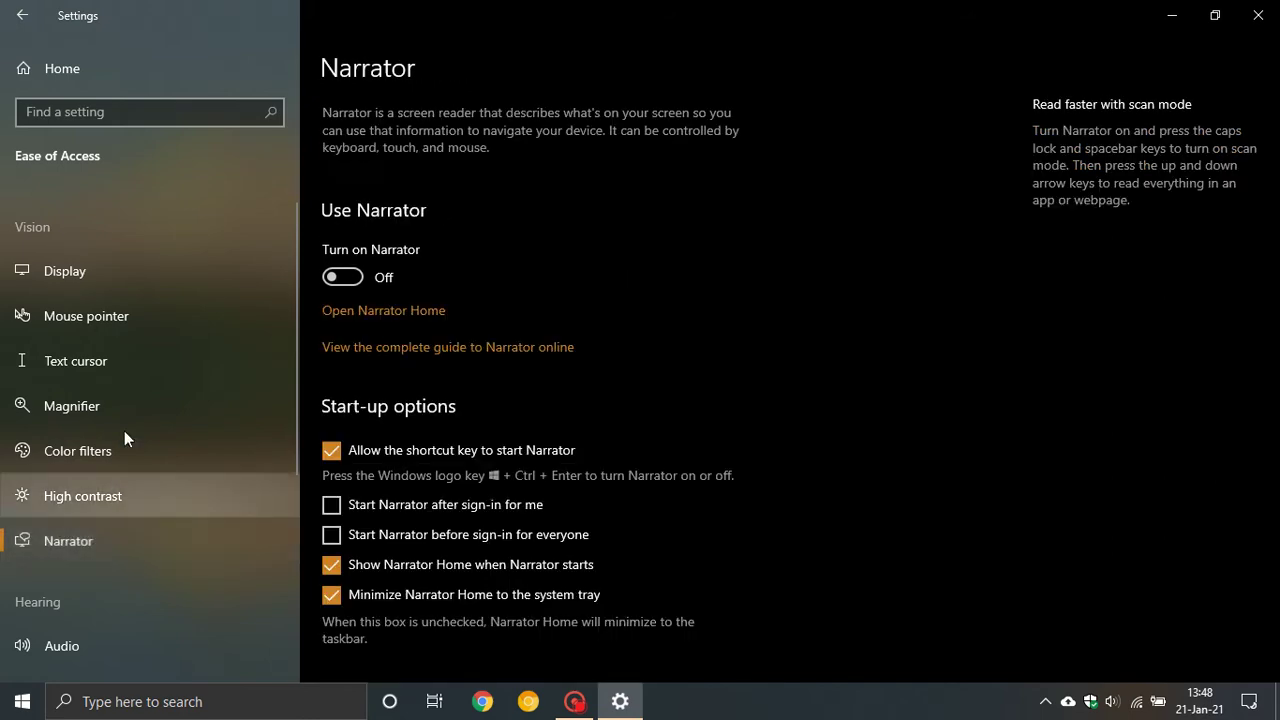
click(167, 63)
Open the Search settings and review the Searching Windows options for Find My Files, excluded folders and indexer performance.
click(156, 519)
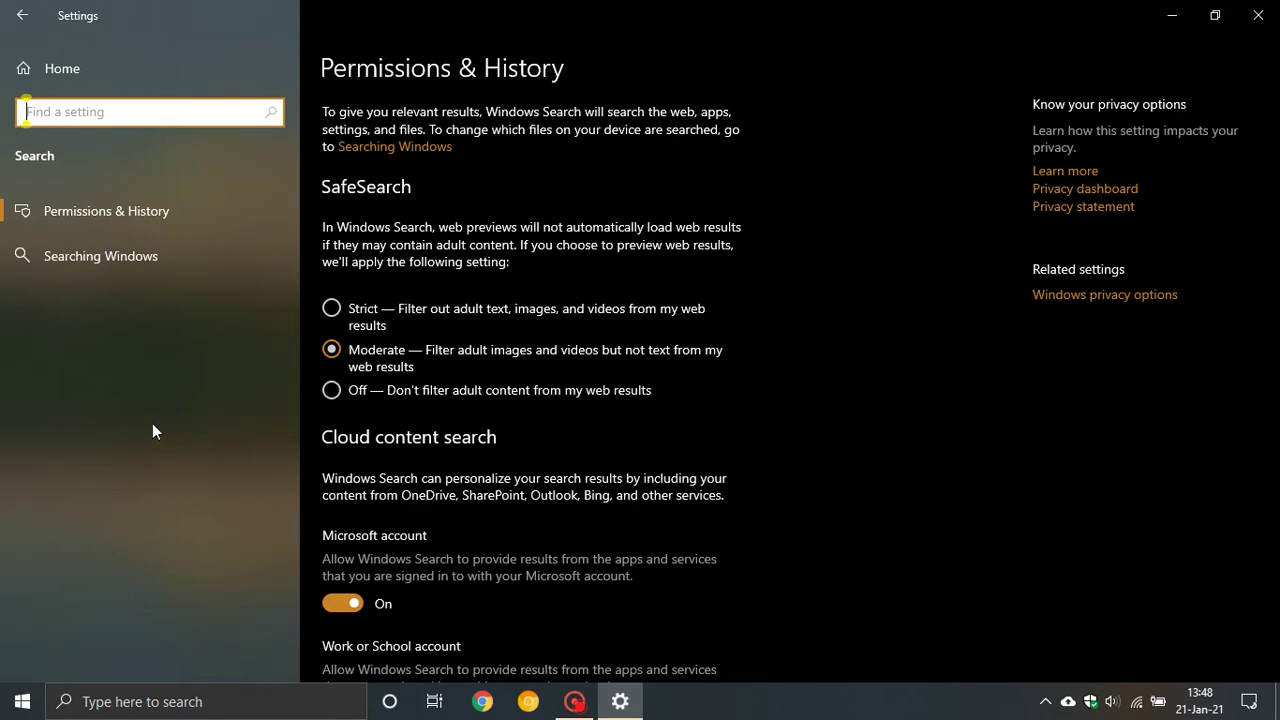
click(101, 258)
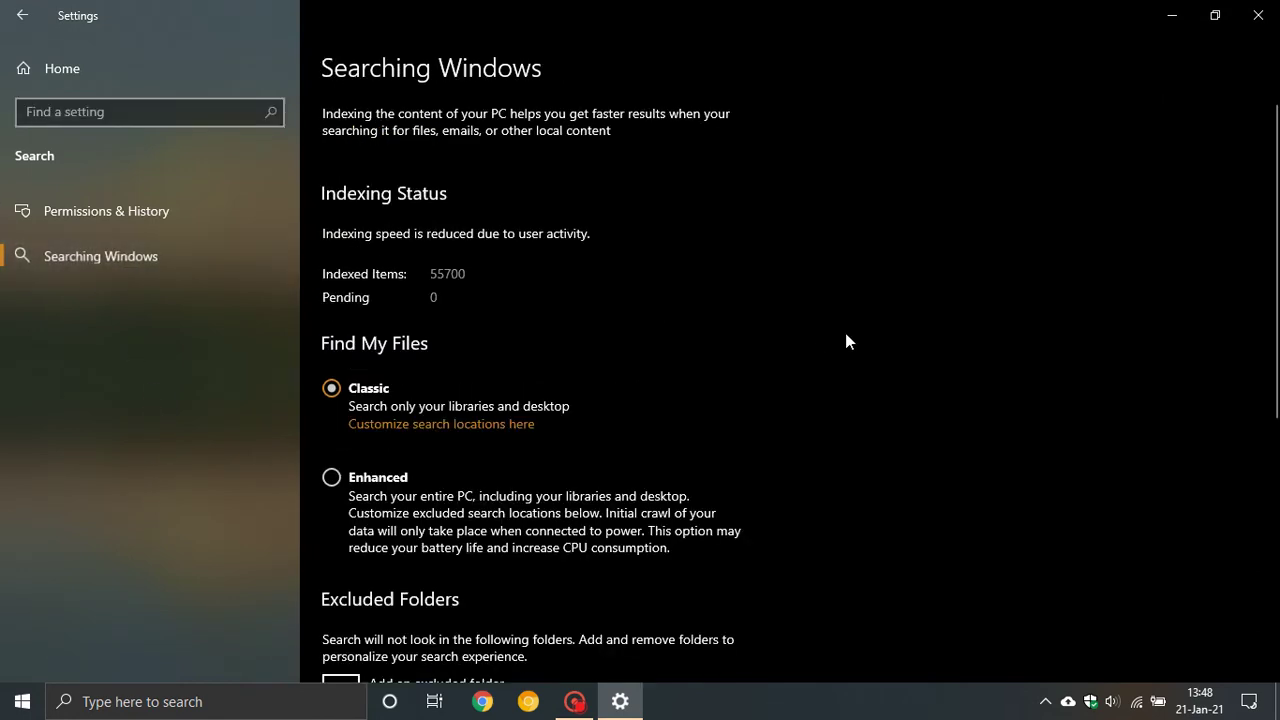
scroll(847, 331, down, 3)
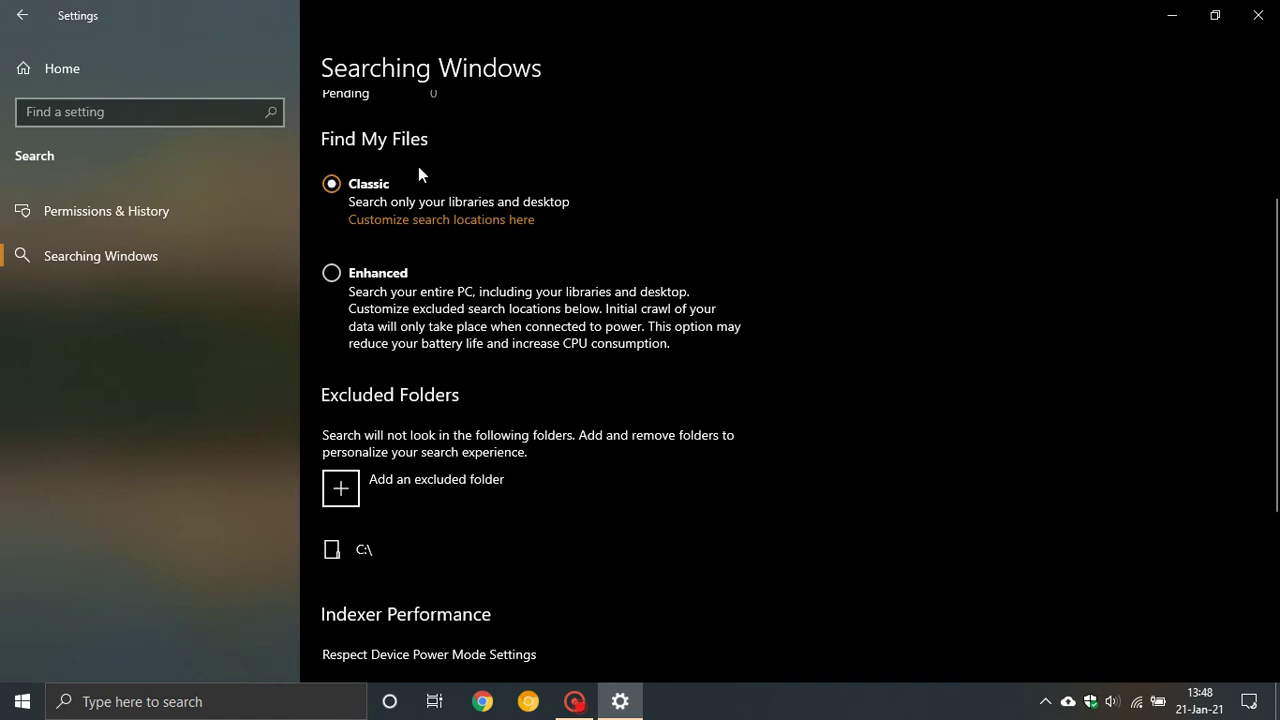
scroll(895, 245, down, 3)
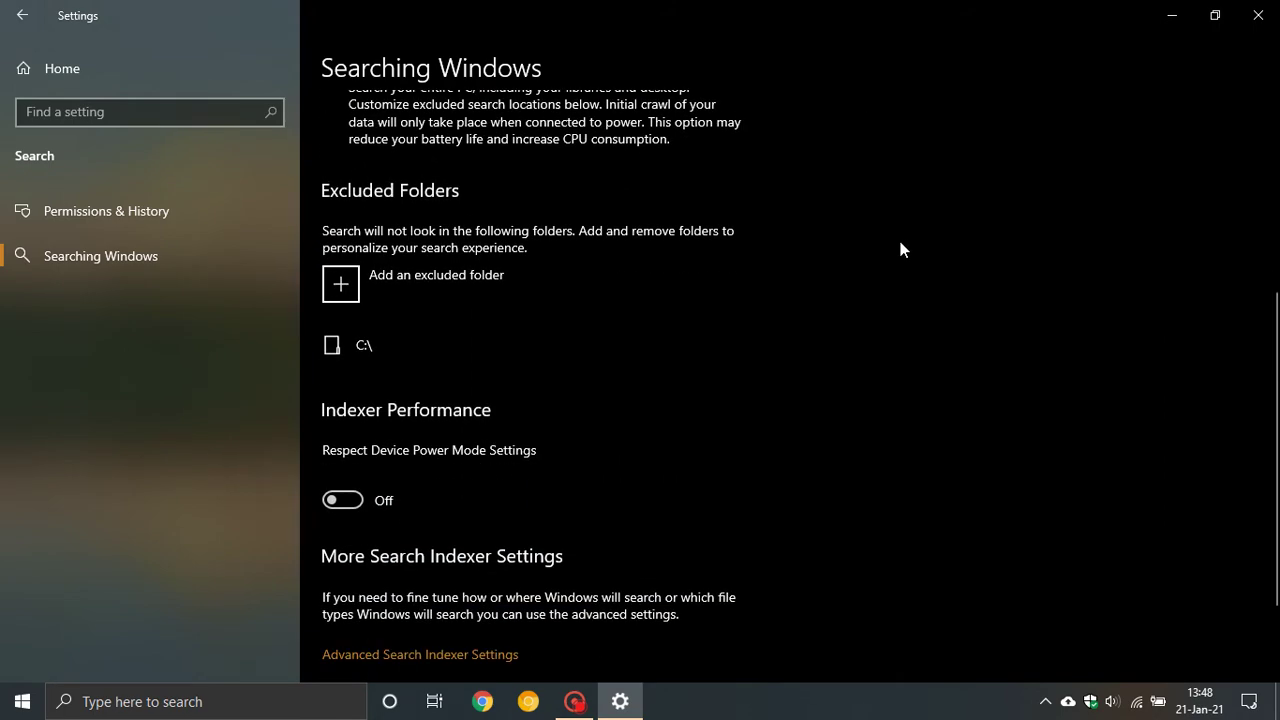
scroll(899, 243, down, 2)
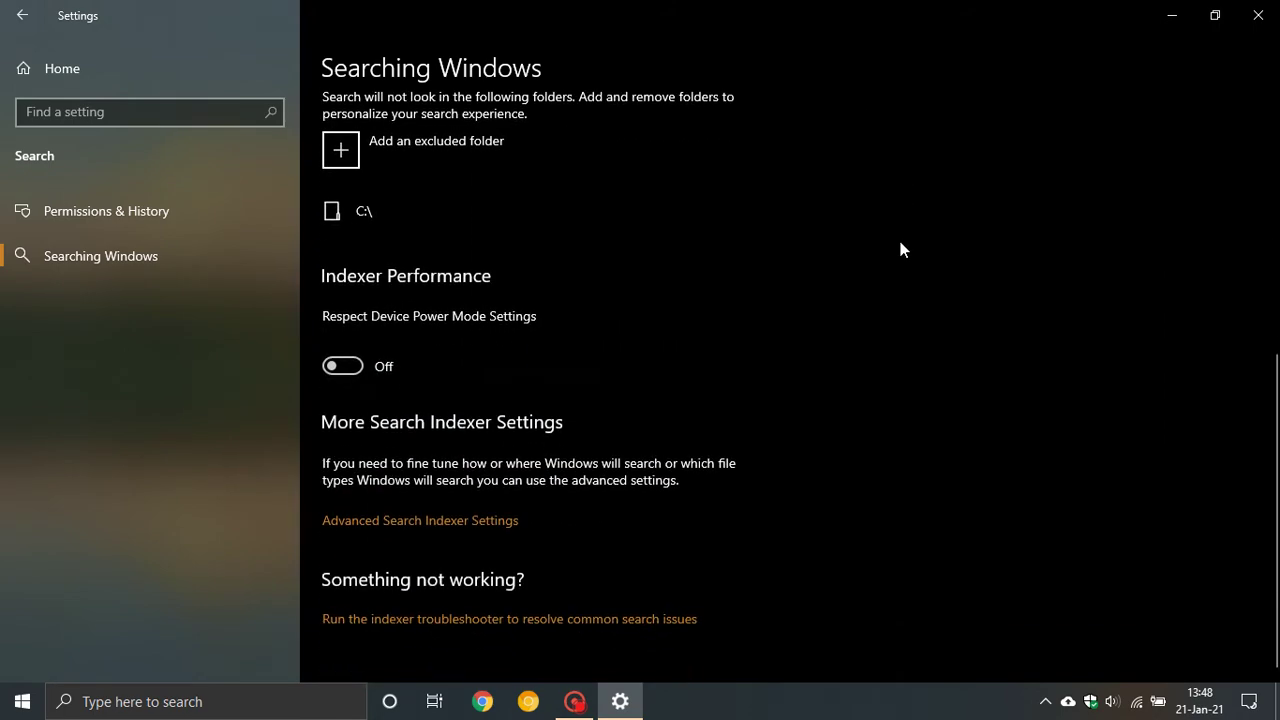
Open the advanced search indexer settings, examine all indexable locations including the C: drive's folders, and close without changing them.
click(425, 521)
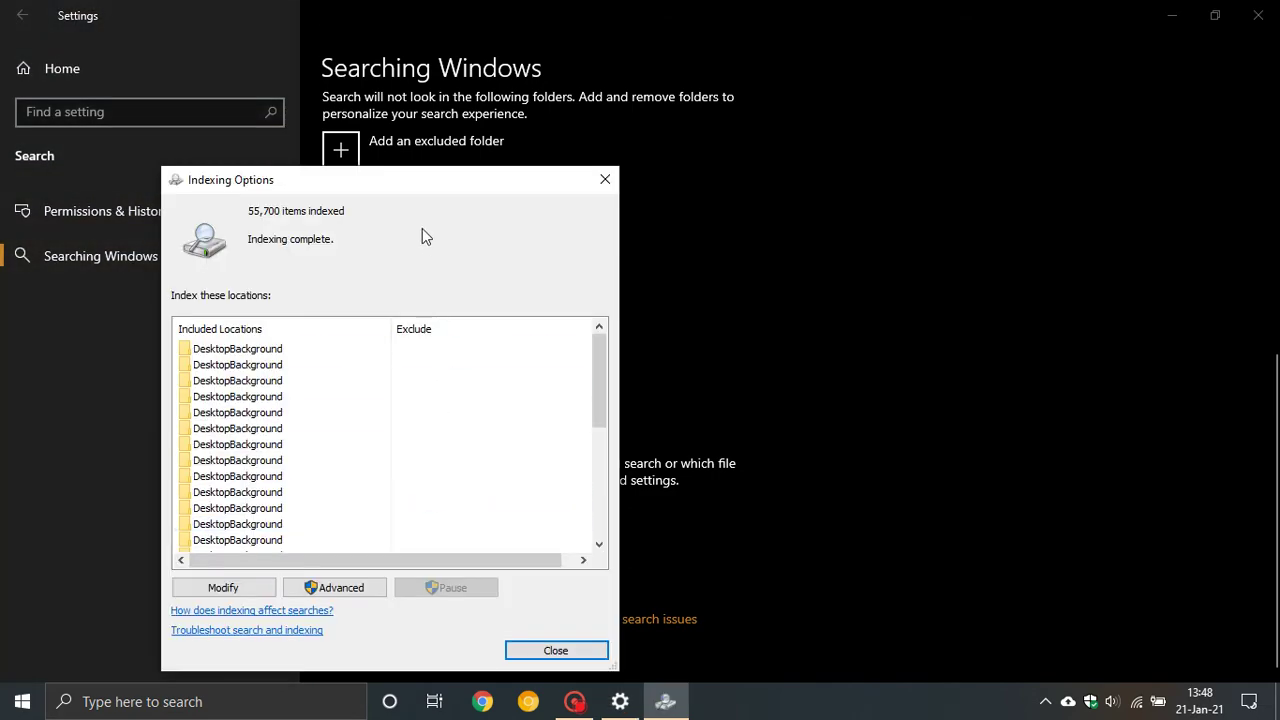
drag(422, 184, 626, 71)
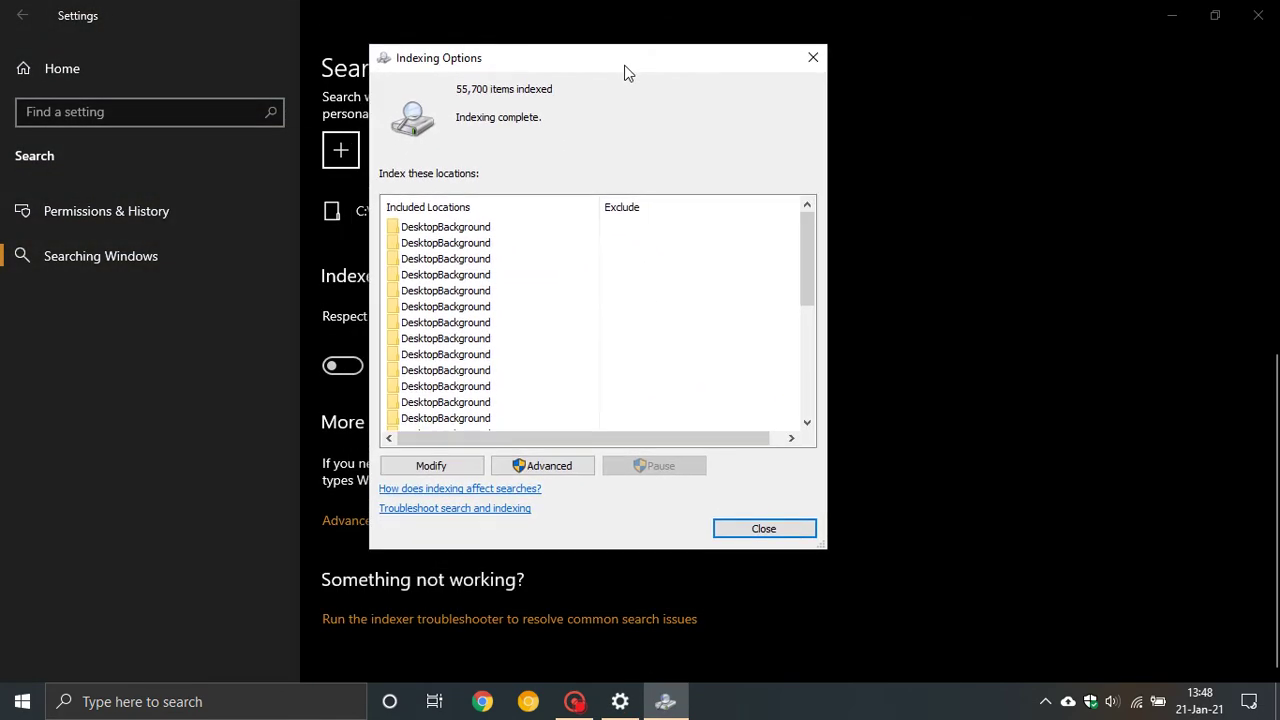
click(431, 470)
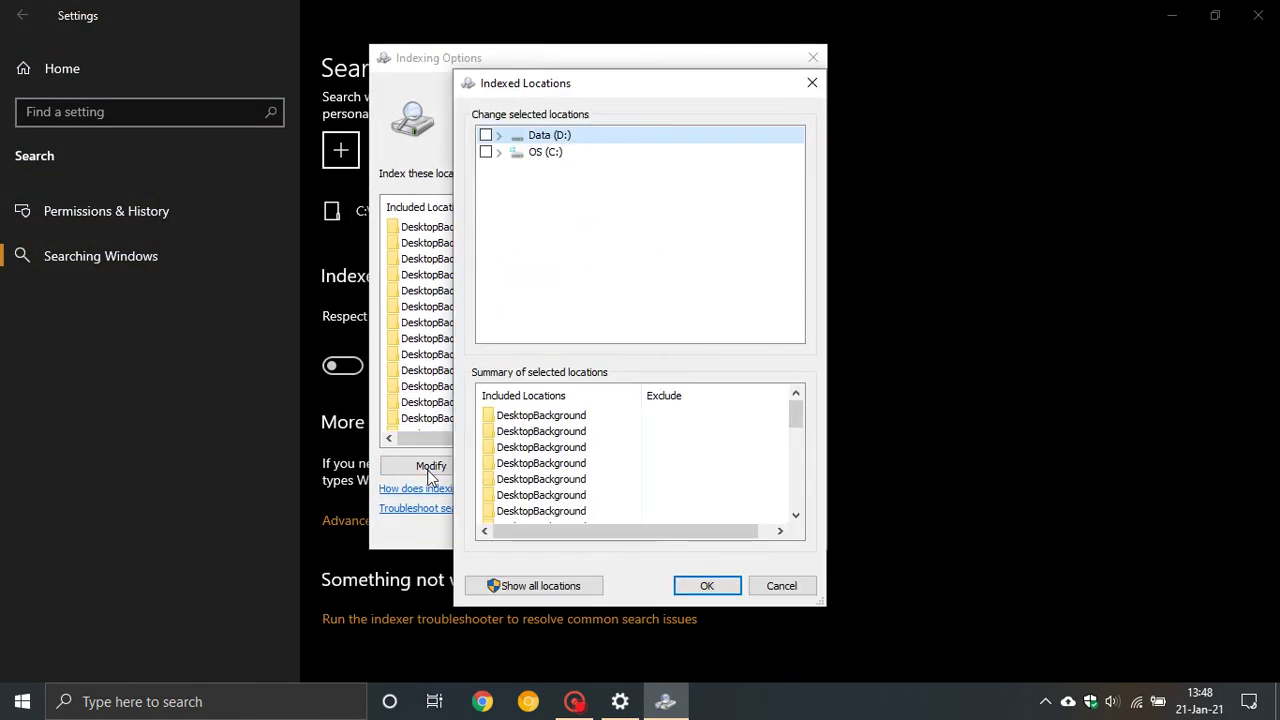
click(520, 585)
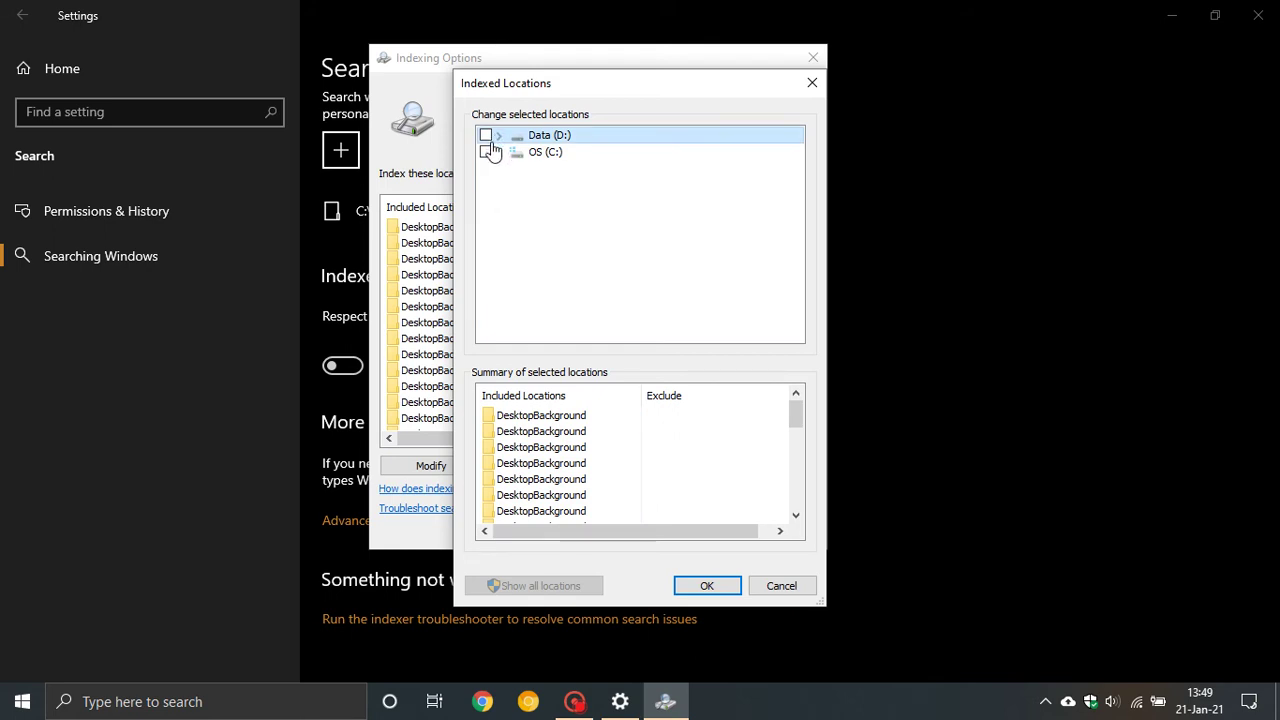
click(497, 152)
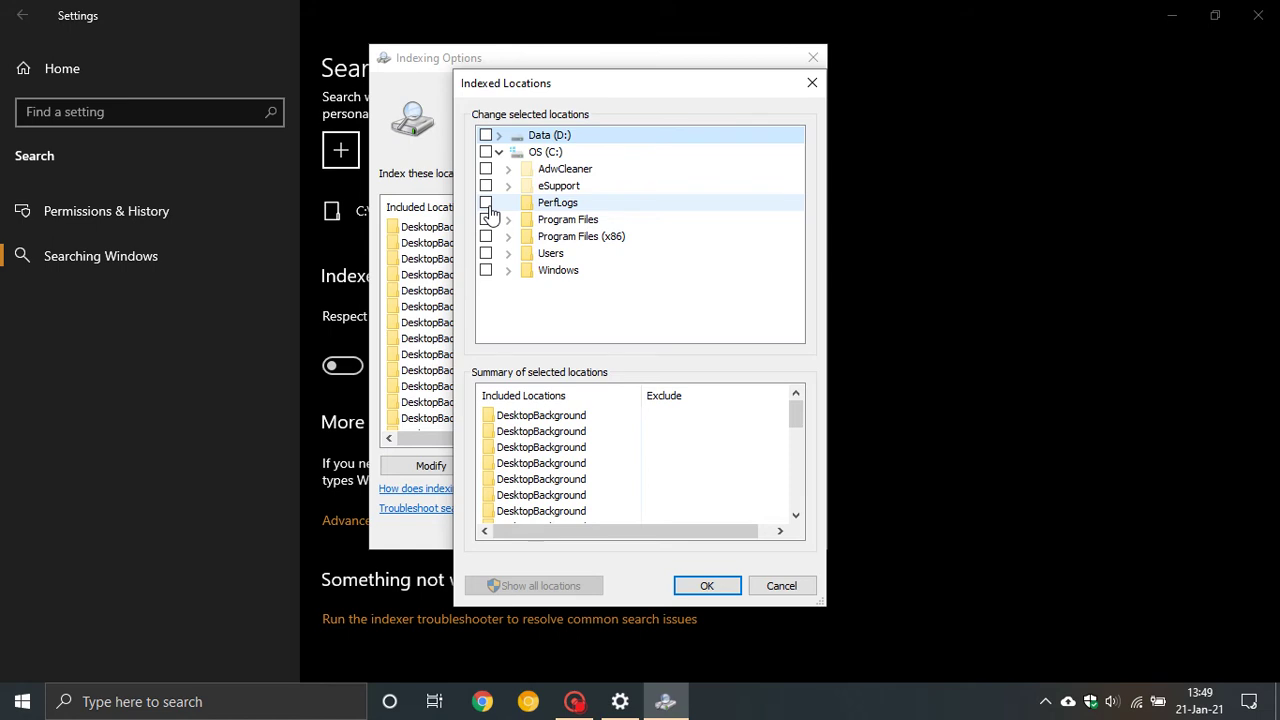
click(796, 594)
click(763, 527)
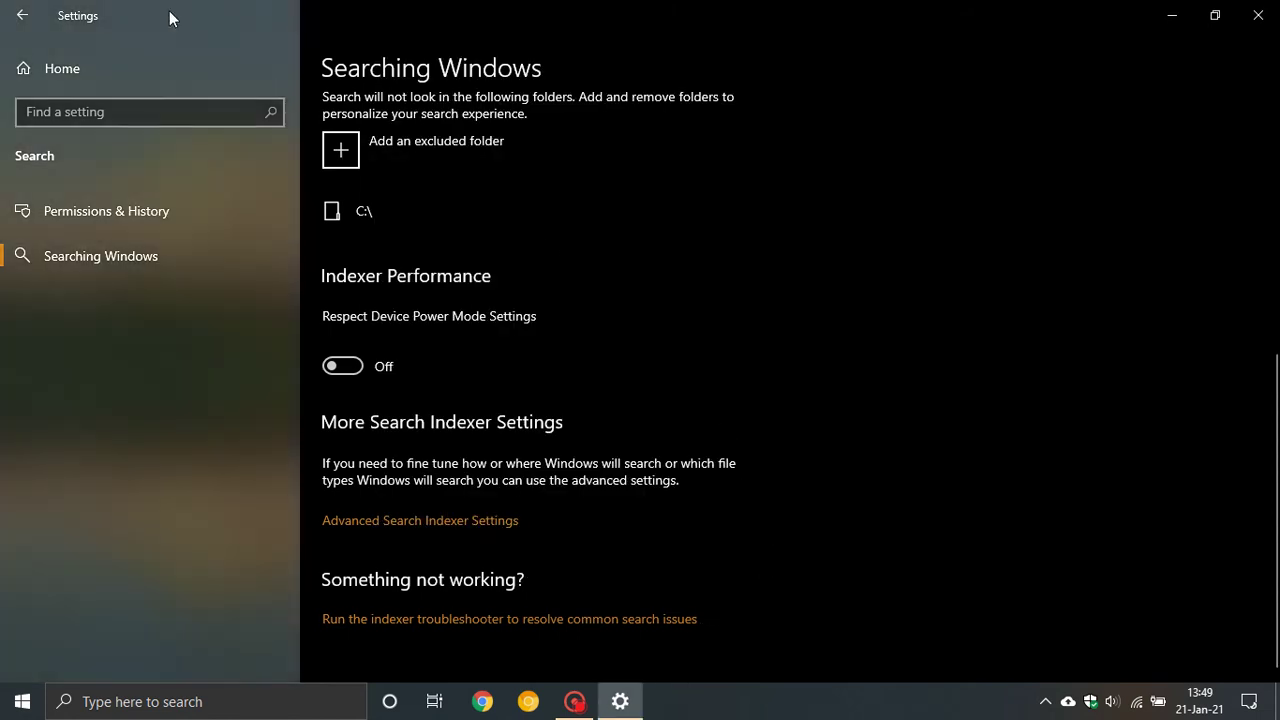
Return to the Settings home page and review the Privacy options for General, Speech, and Inking & typing personalization.
click(22, 15)
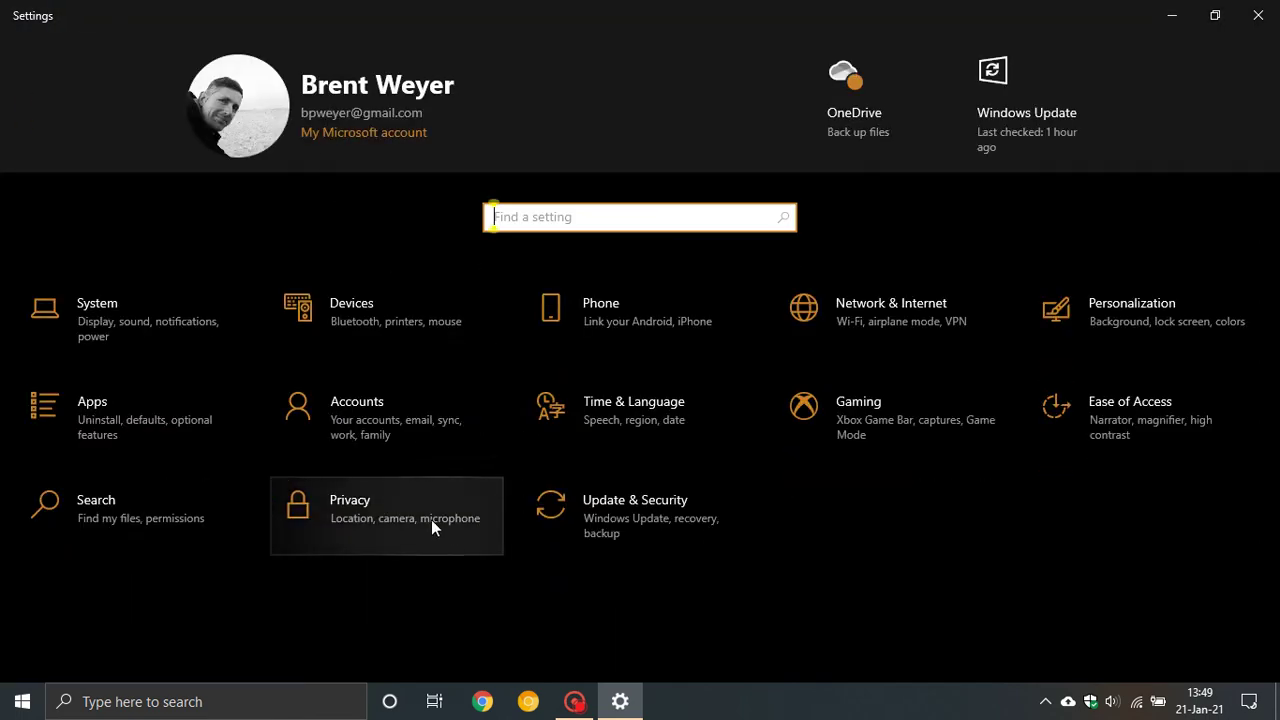
click(431, 519)
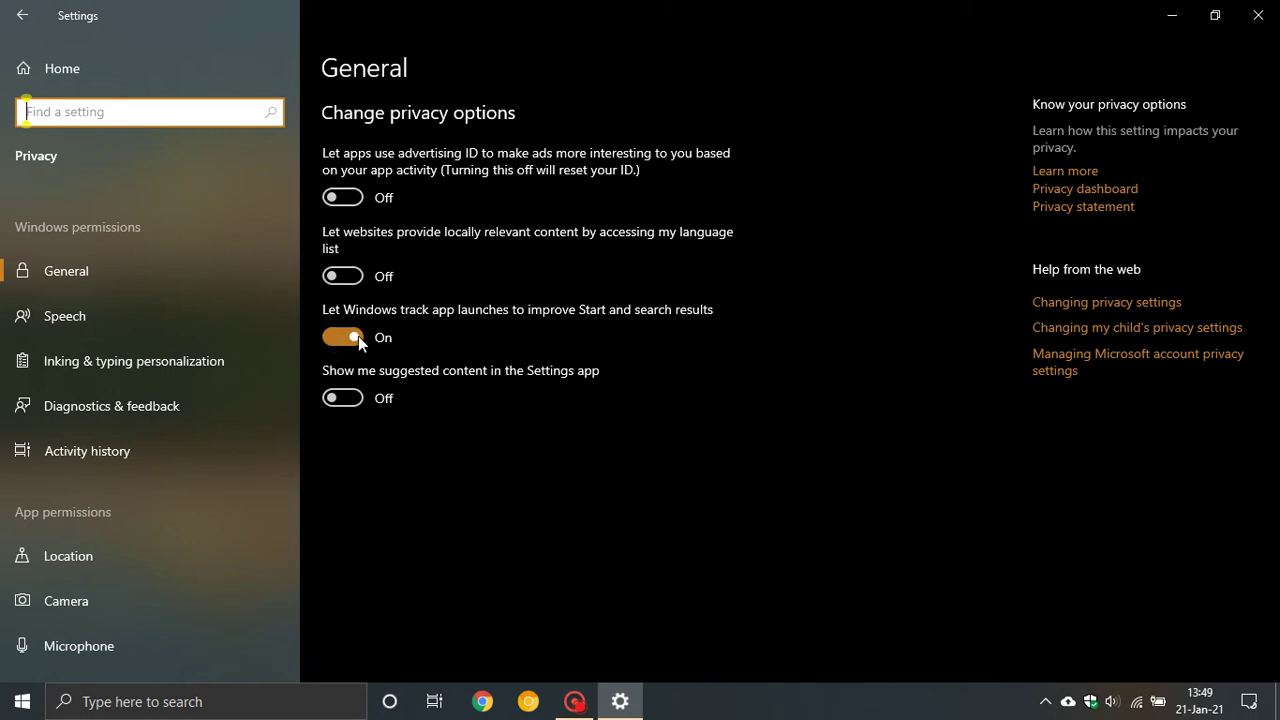
click(126, 310)
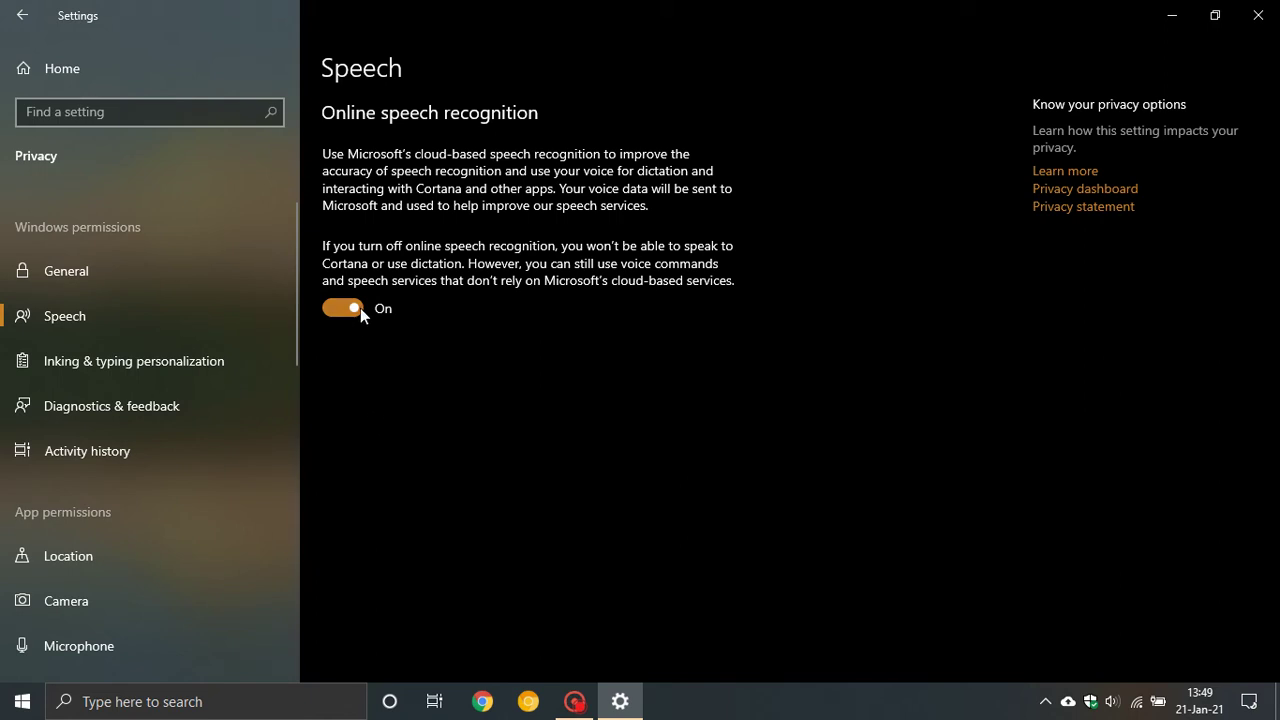
click(152, 360)
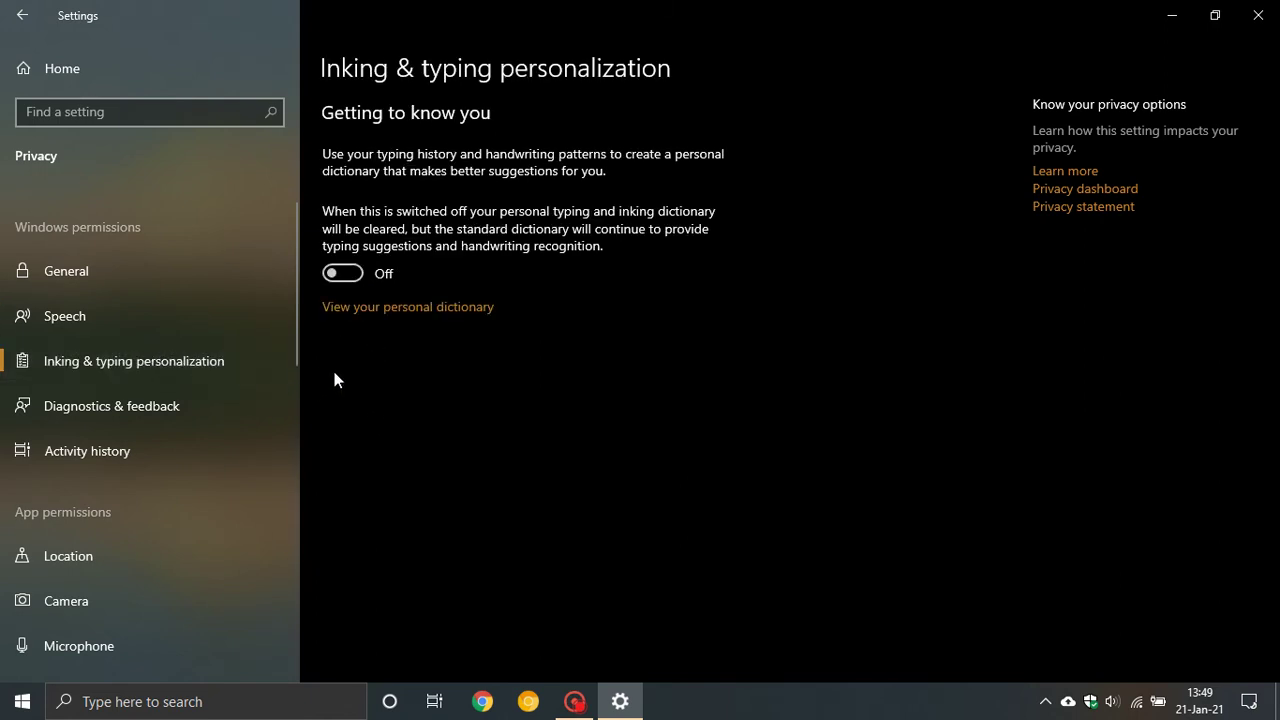
Review the Diagnostics & feedback settings from diagnostic data through feedback frequency, and open the Activity history settings.
click(169, 416)
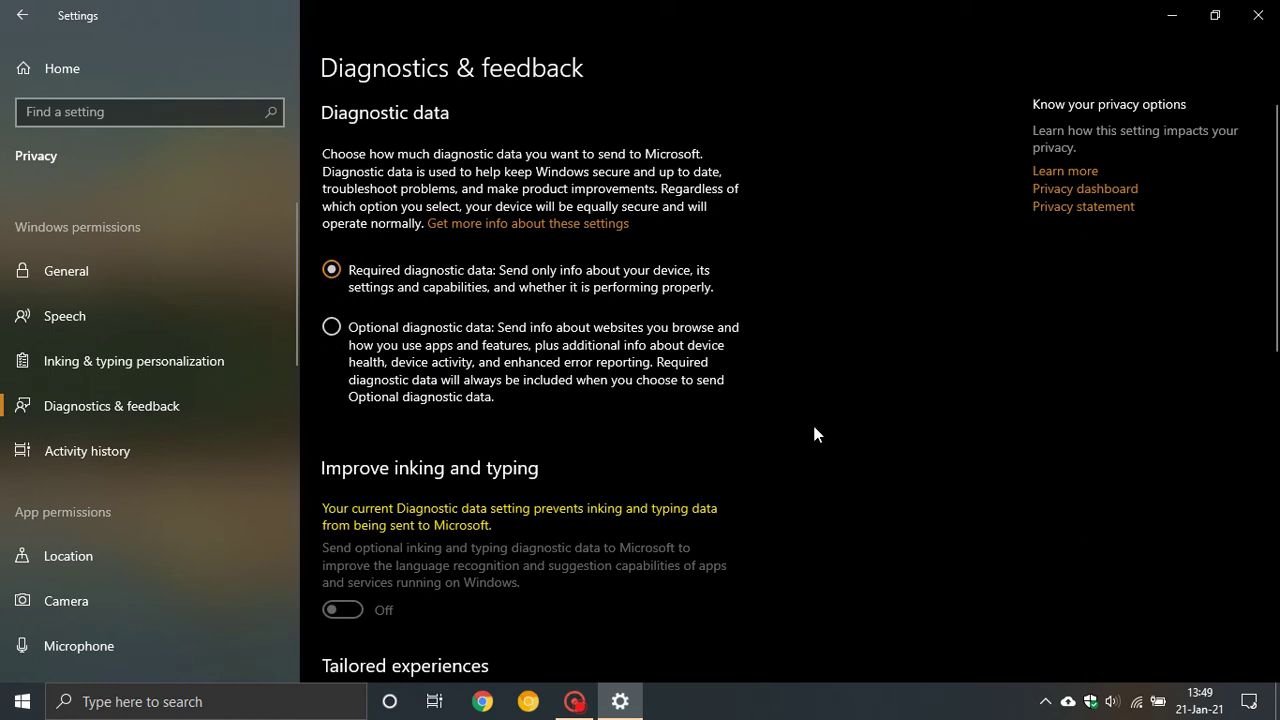
scroll(812, 421, down, 3)
scroll(808, 432, up, 1)
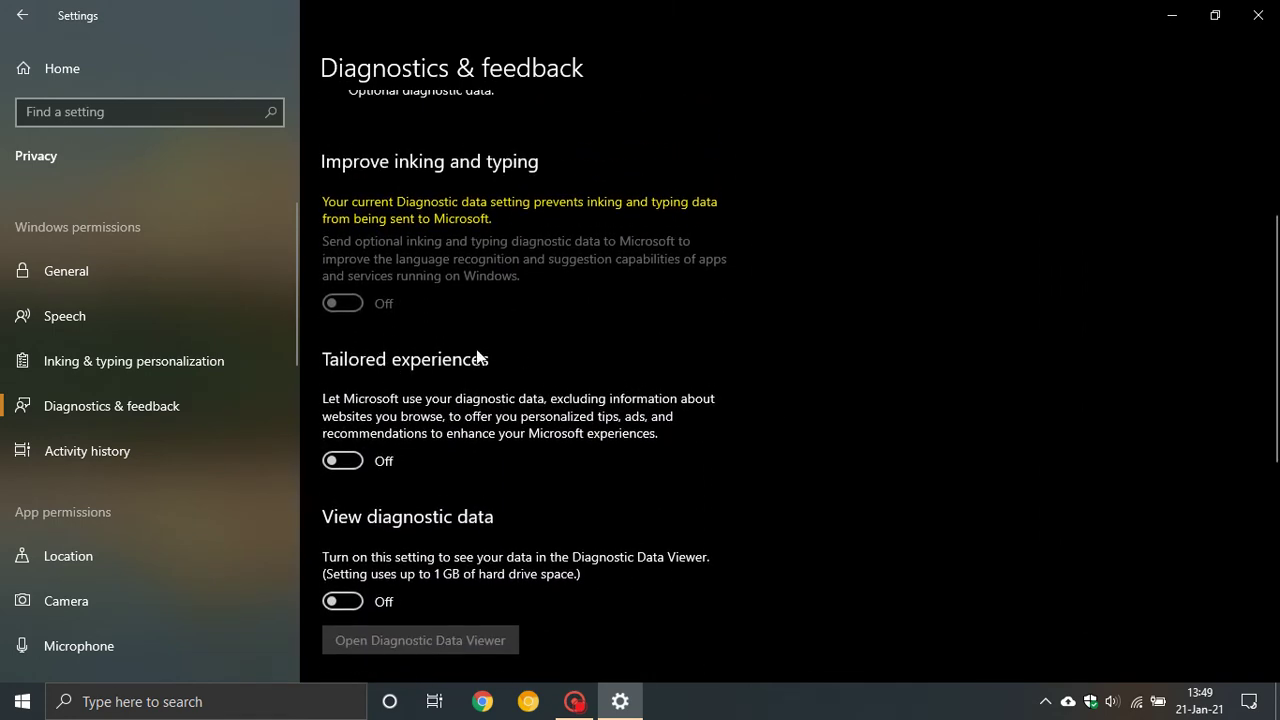
scroll(741, 467, down, 2)
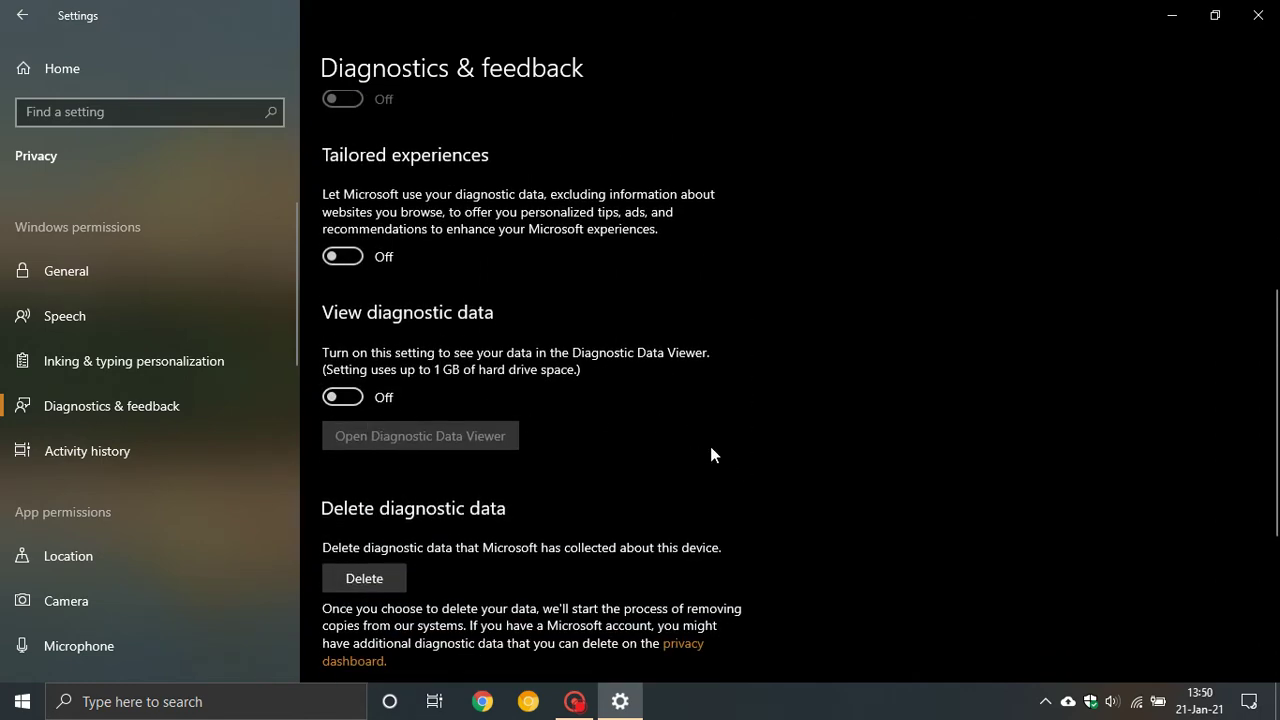
scroll(711, 447, down, 2)
scroll(705, 450, down, 1)
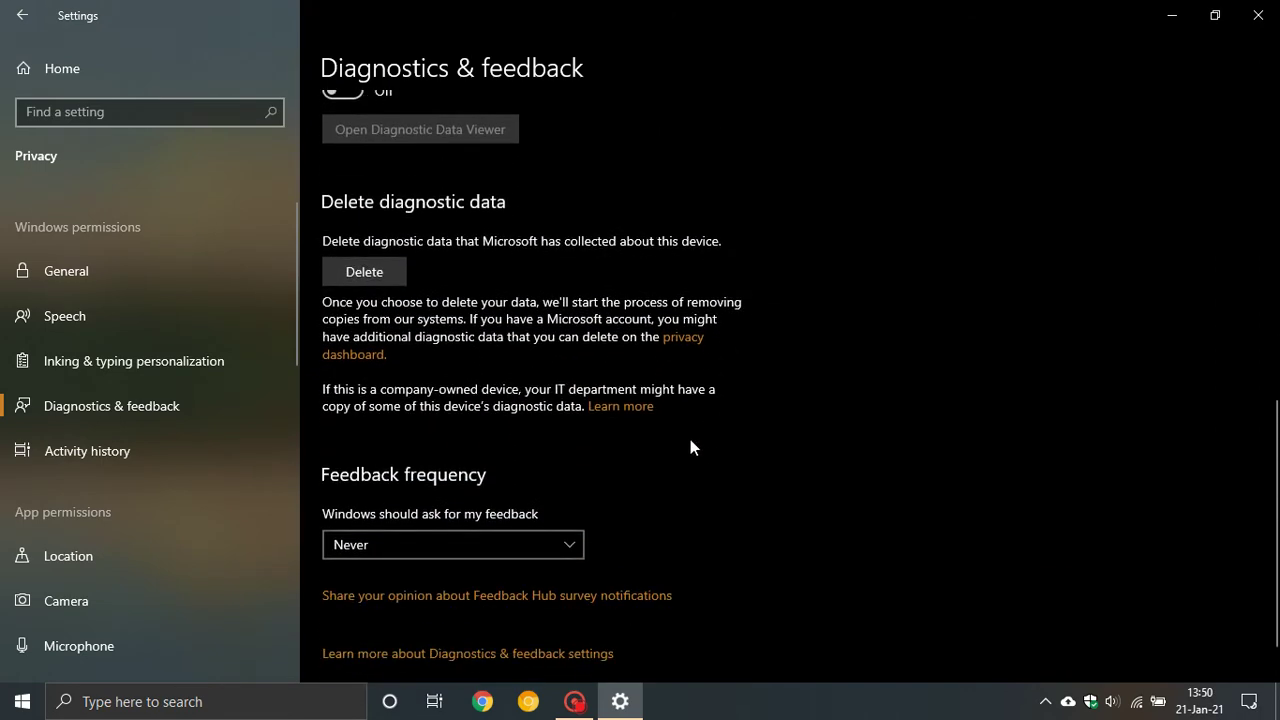
scroll(690, 447, up, 1)
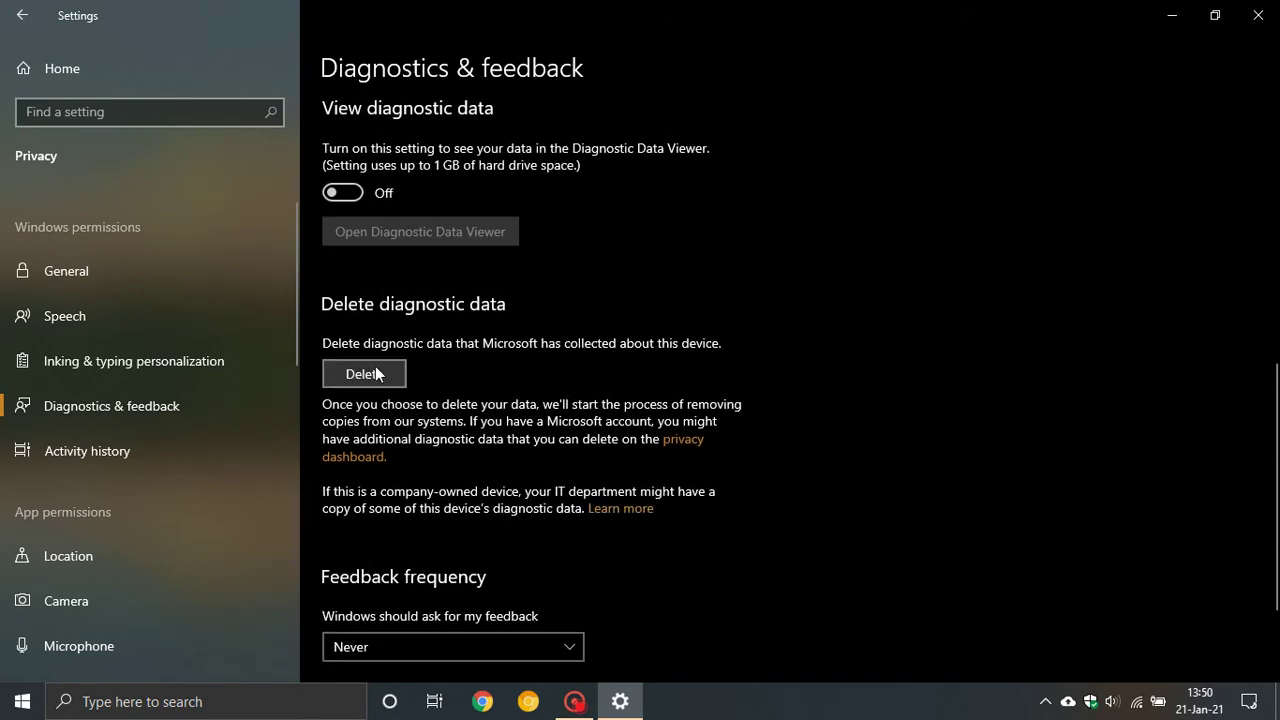
scroll(690, 392, down, 2)
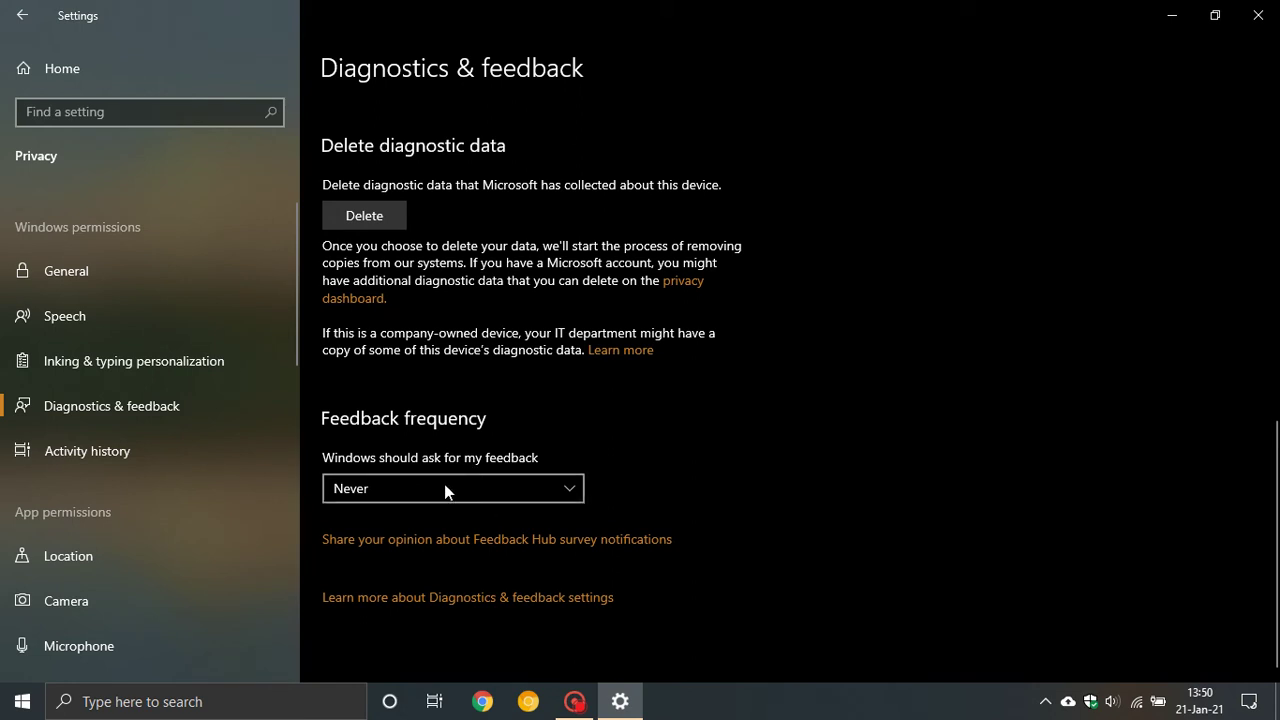
click(156, 449)
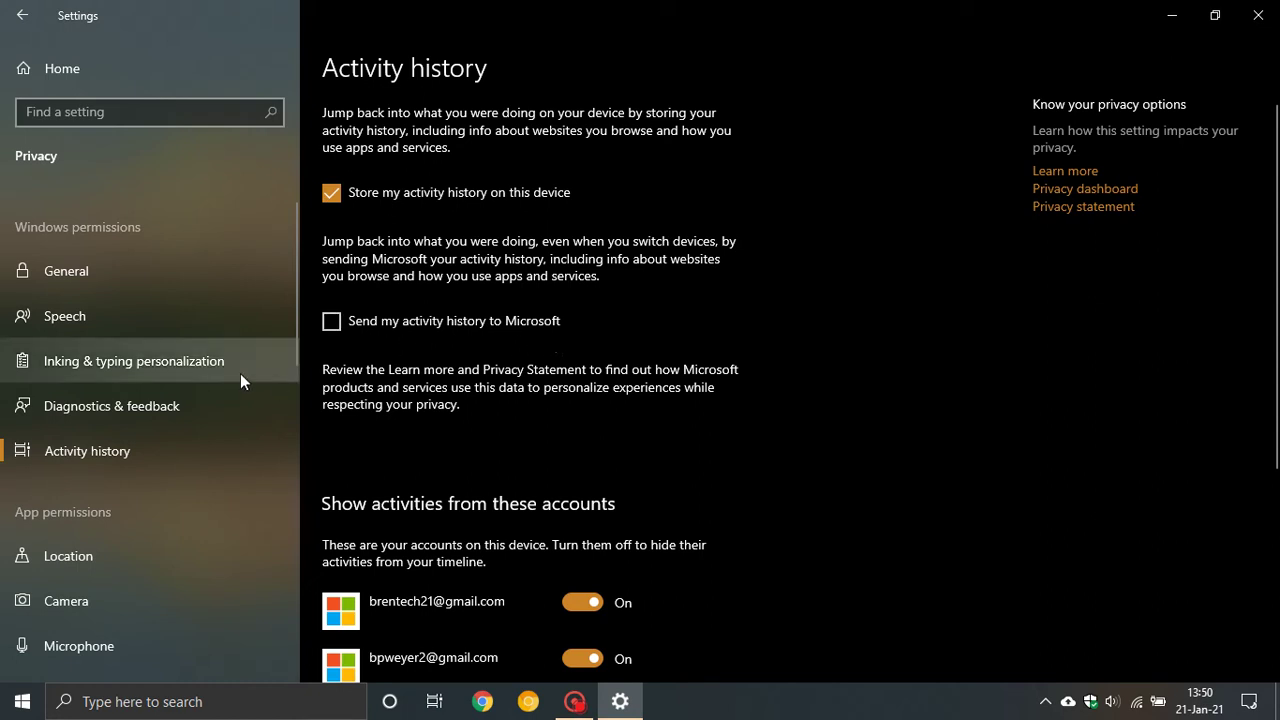
Open the Background apps privacy settings and review which apps are allowed to run in the background.
scroll(221, 380, down, 6)
scroll(227, 381, down, 3)
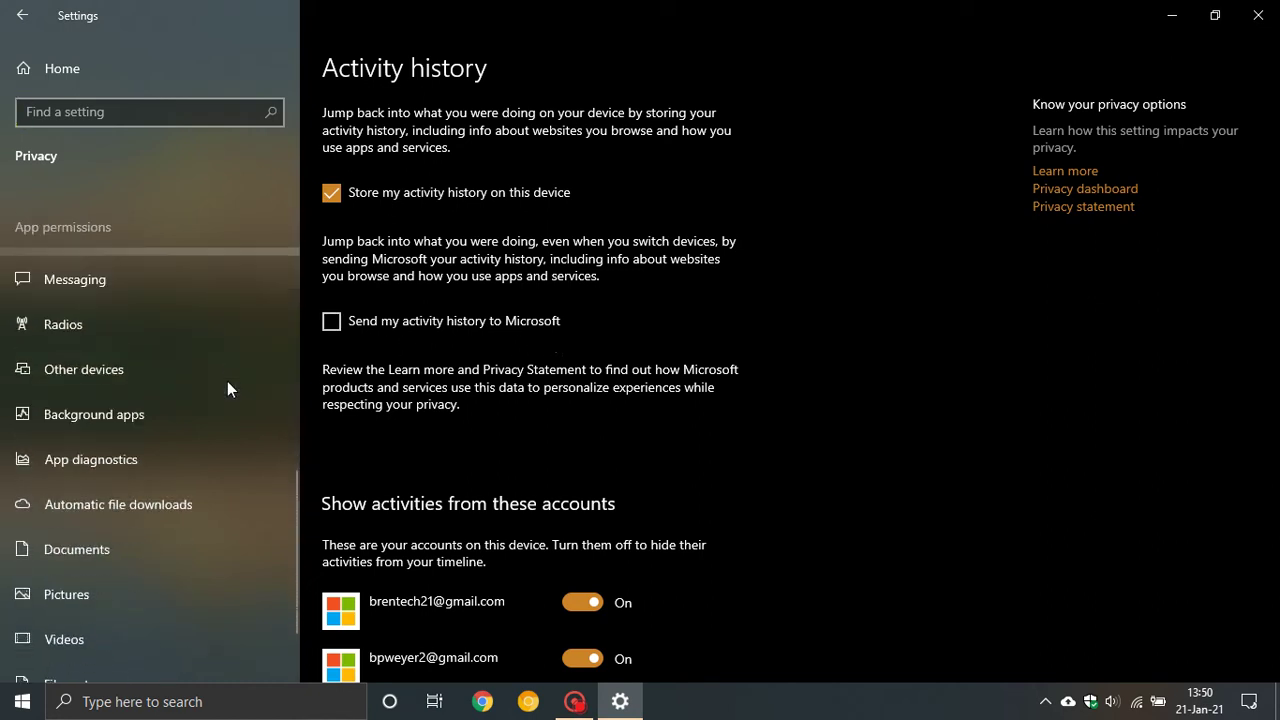
click(139, 415)
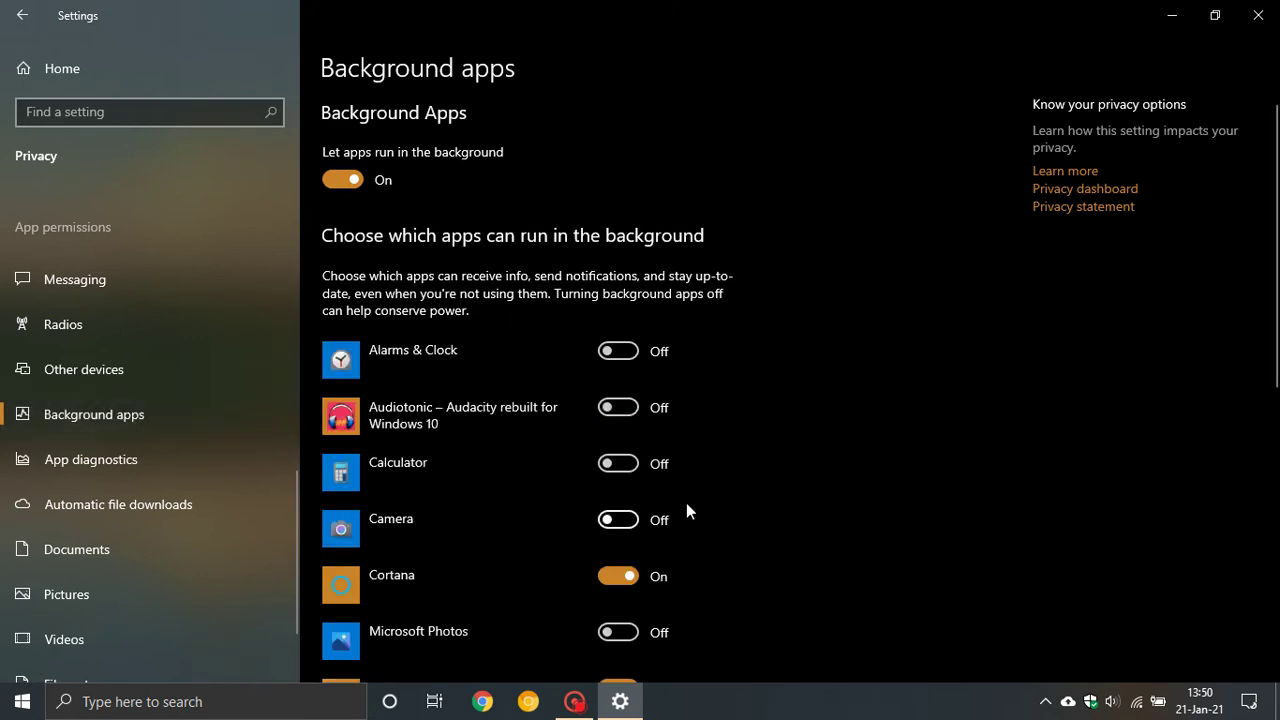
scroll(840, 371, down, 2)
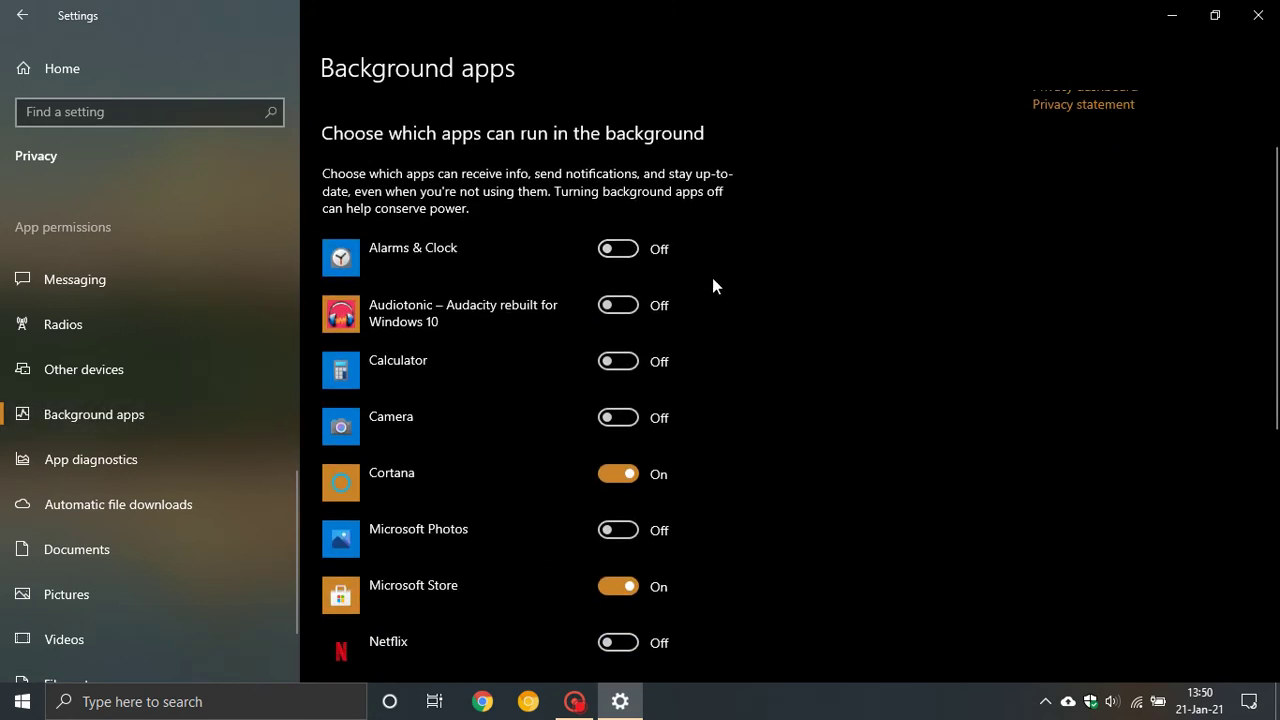
scroll(712, 278, down, 4)
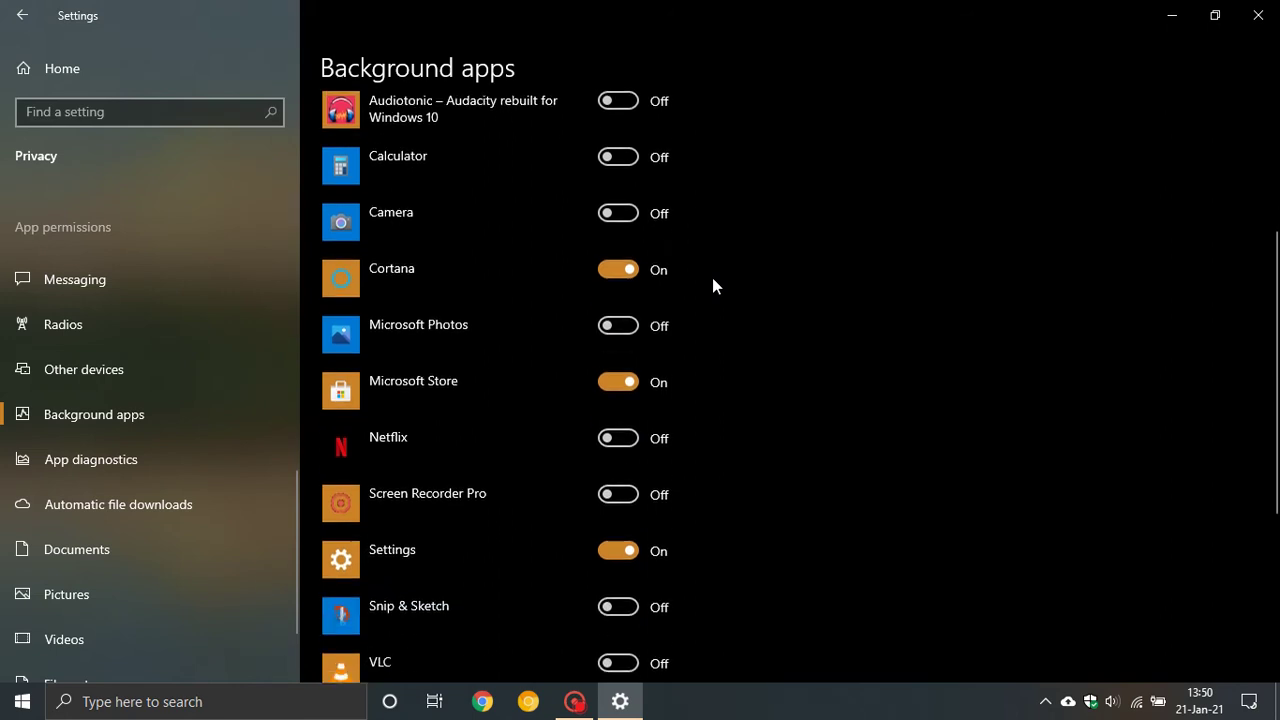
scroll(712, 286, down, 2)
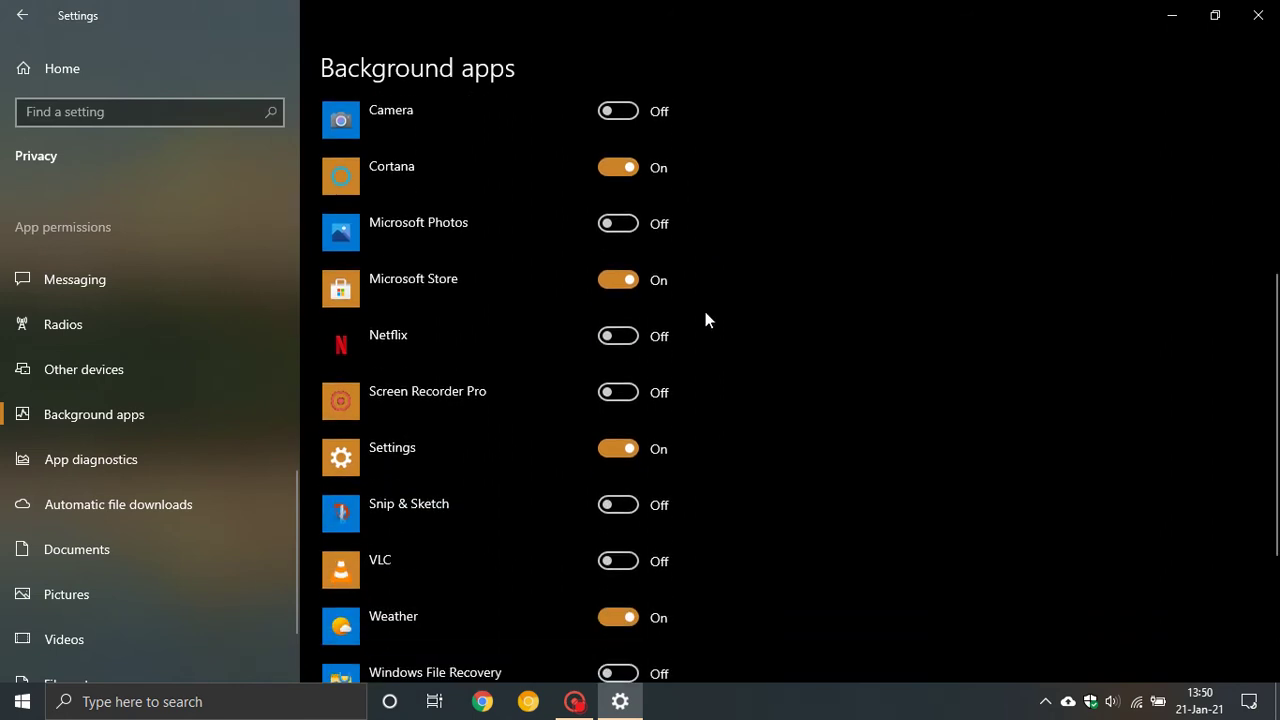
Review the full Background apps list again, checking which apps are allowed to run in the background.
scroll(783, 251, up, 8)
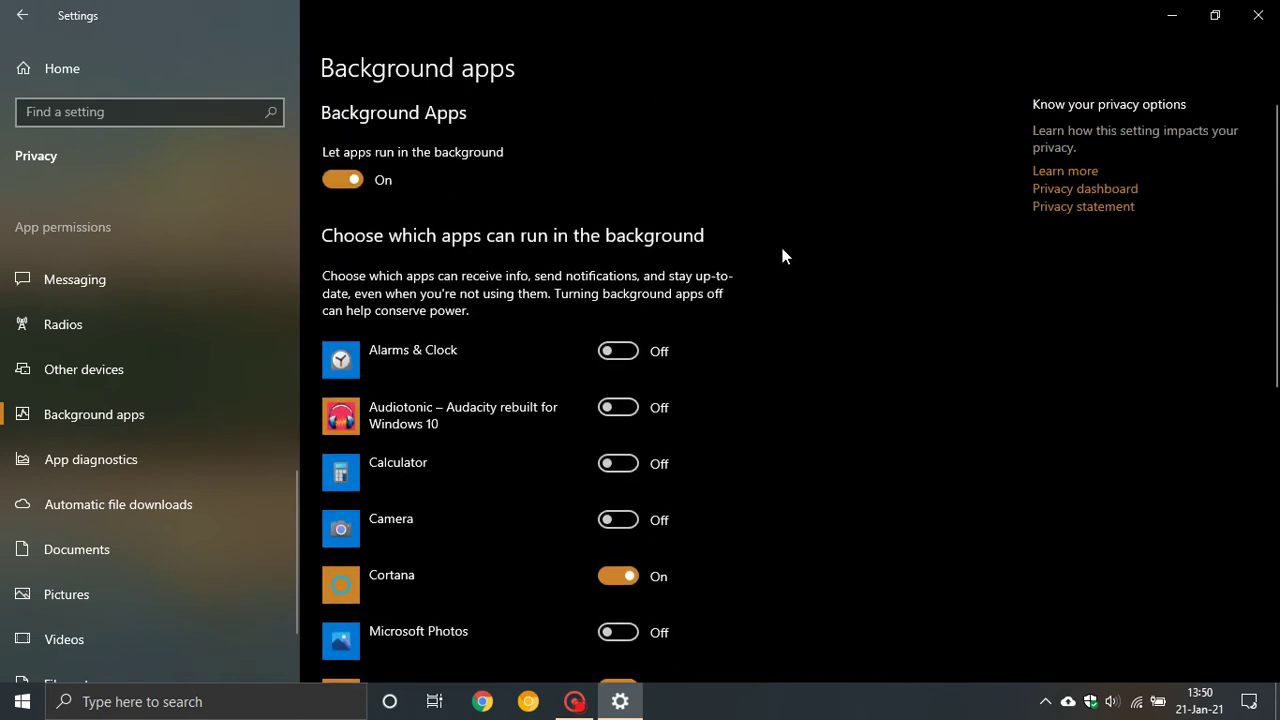
scroll(795, 397, down, 2)
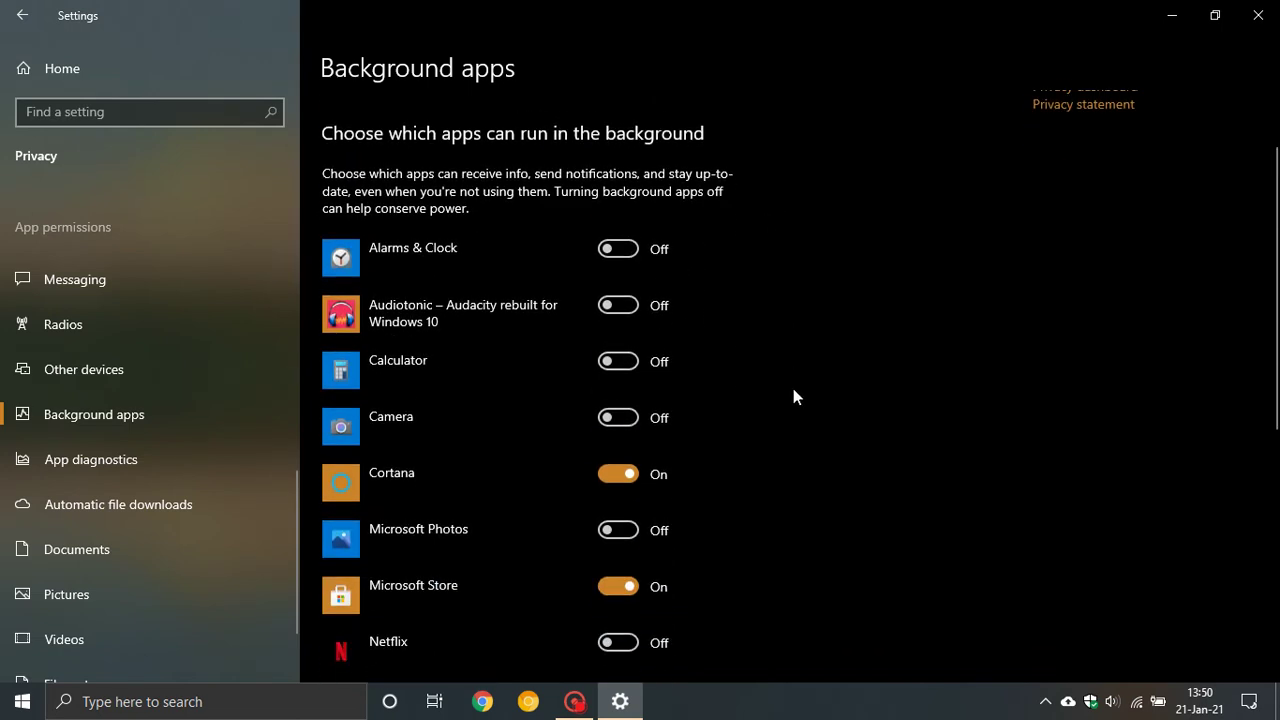
scroll(793, 397, down, 2)
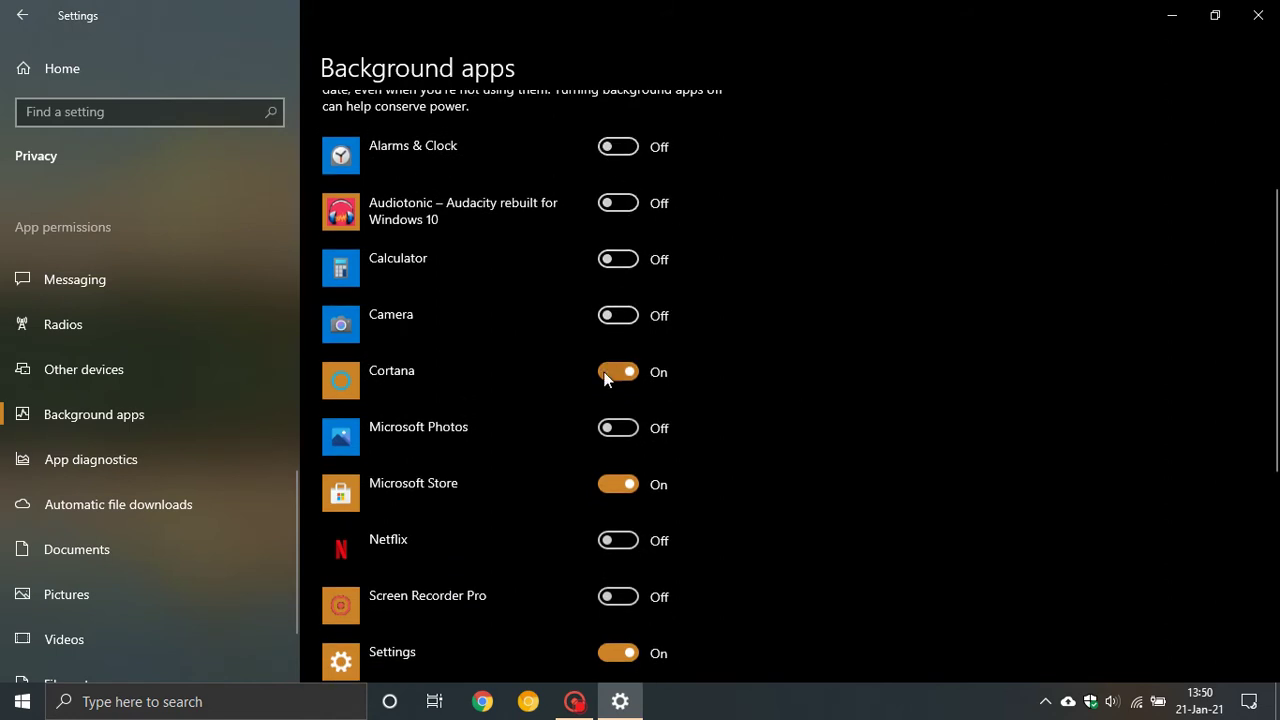
scroll(765, 370, down, 2)
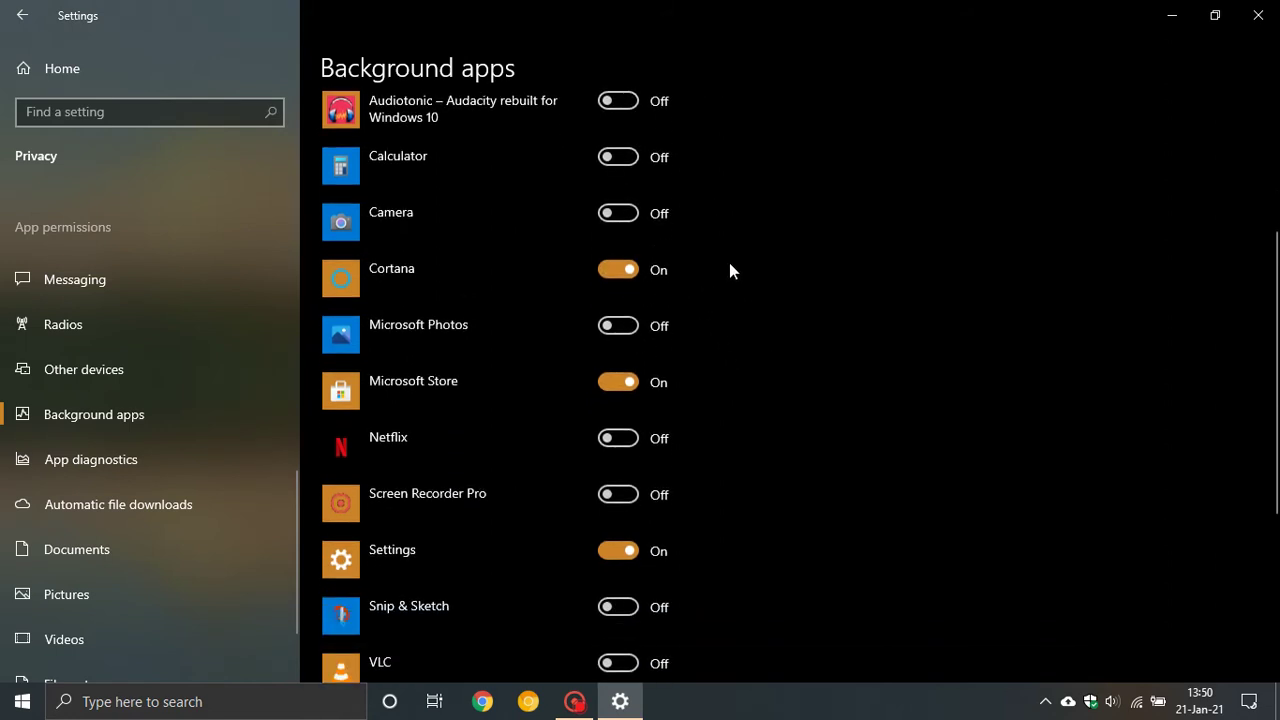
scroll(729, 268, down, 6)
scroll(729, 270, down, 2)
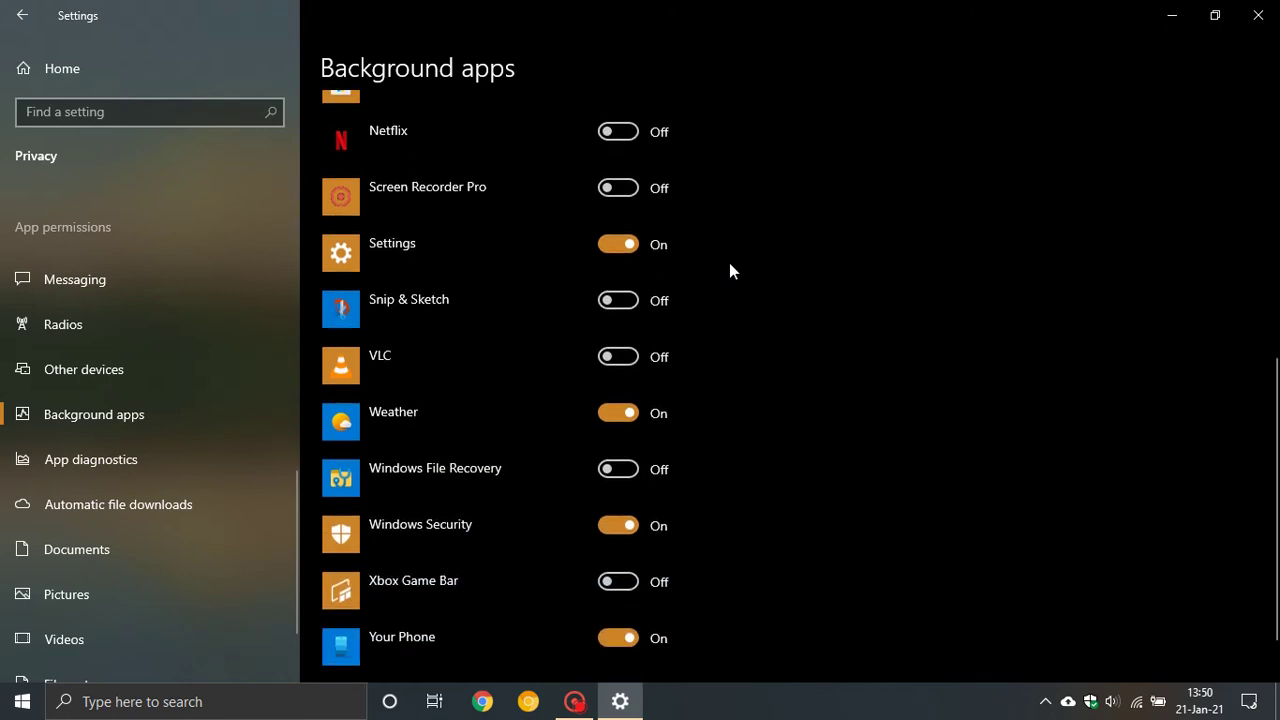
scroll(729, 268, up, 14)
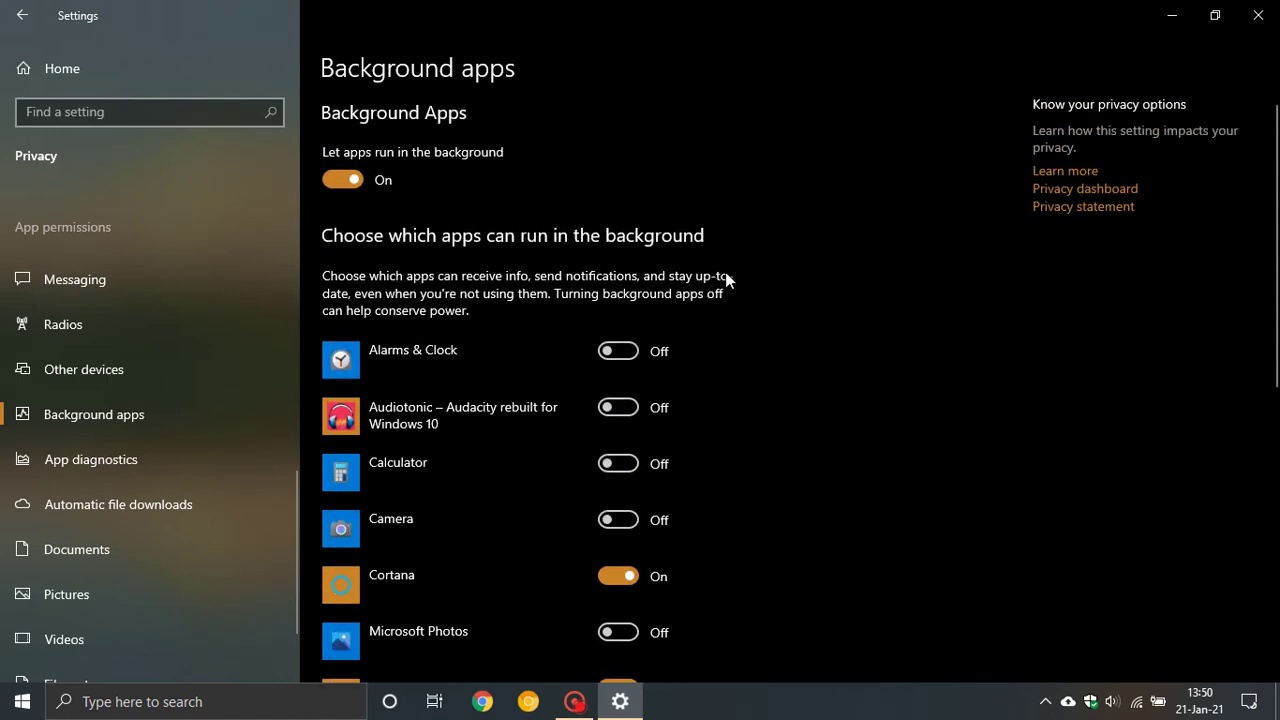
Check for Windows updates under Update & Security, and close Settings.
key(alt+Left)
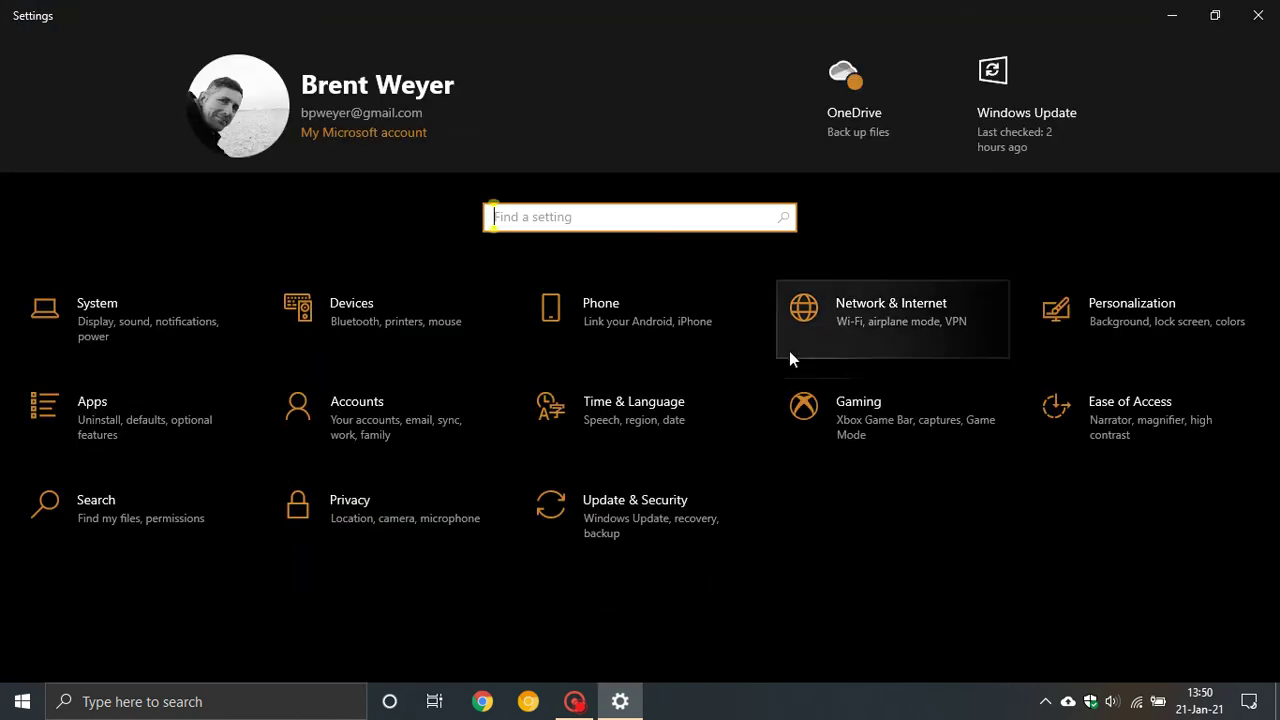
click(633, 519)
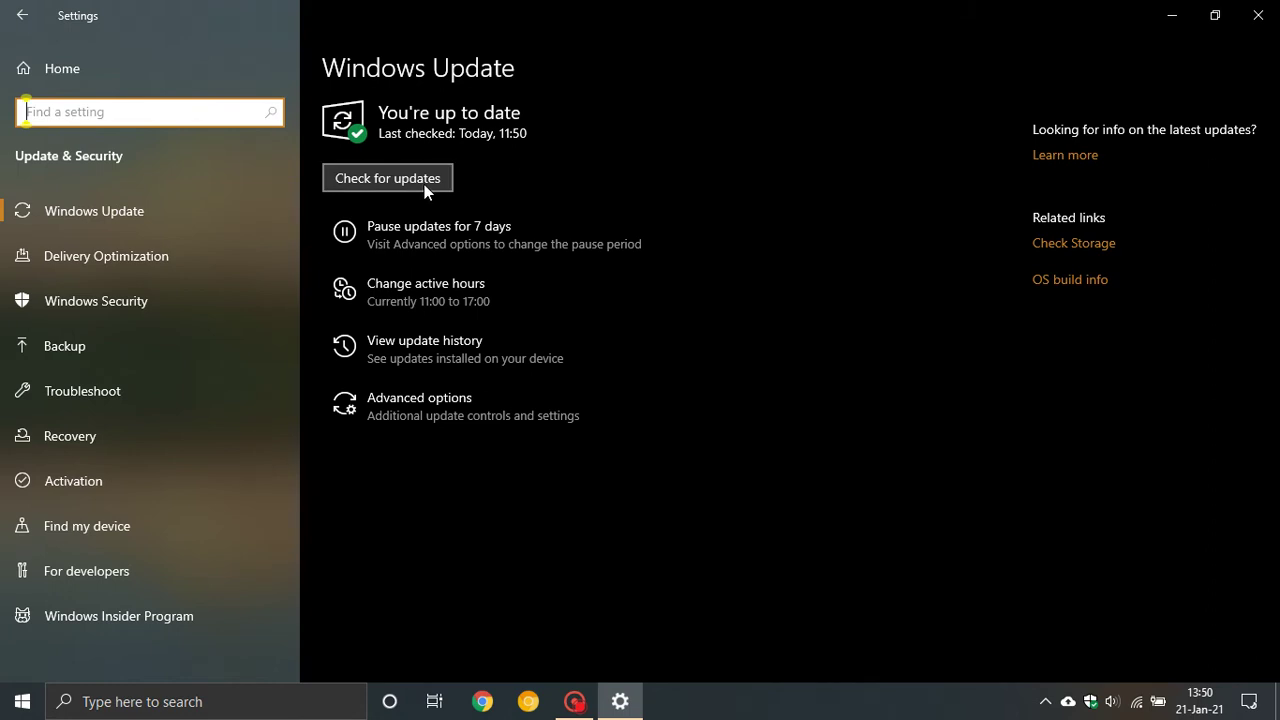
click(424, 180)
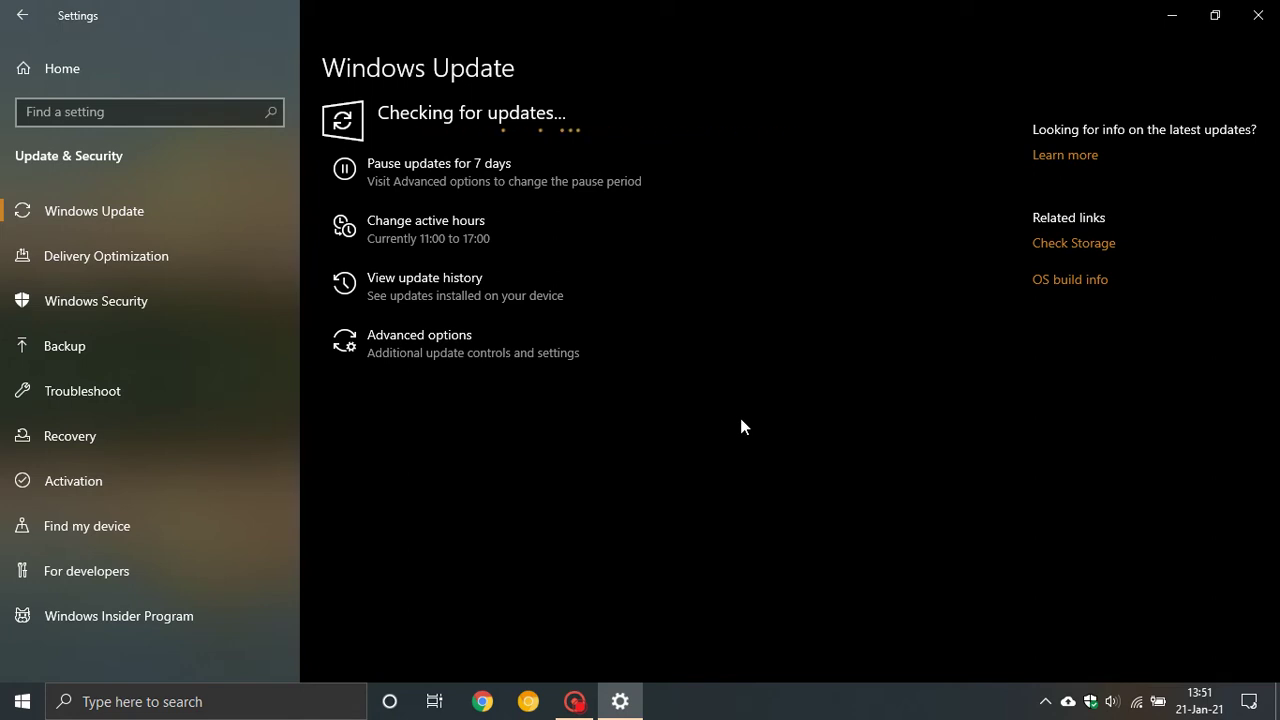
click(24, 15)
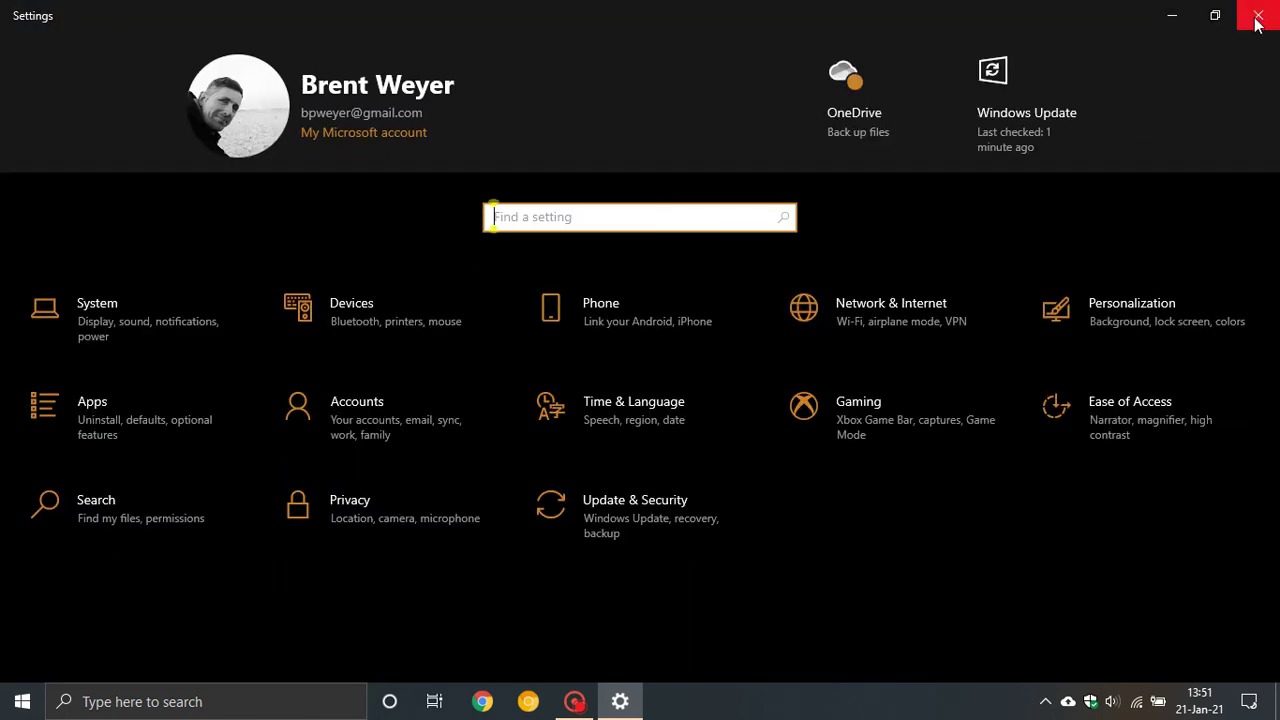
click(1257, 20)
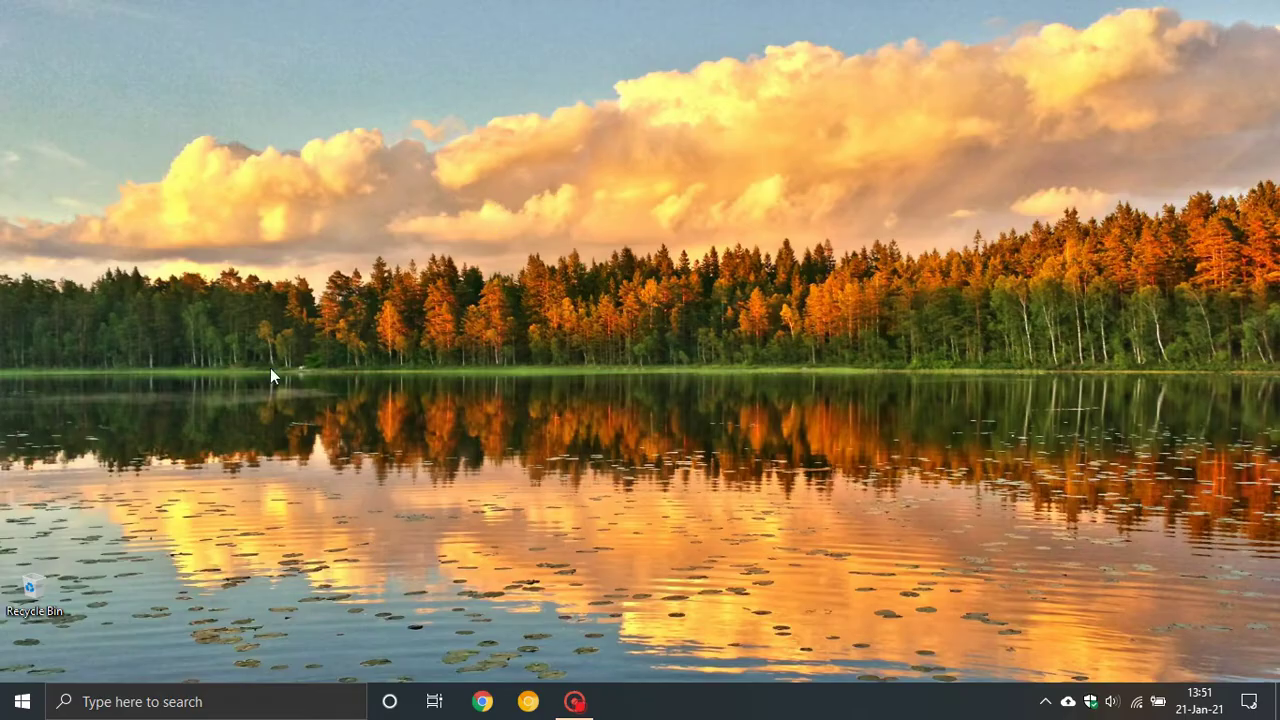
In File Explorer, inspect the OS (C:) drive's content indexing option in its properties and cancel without changes.
click(22, 702)
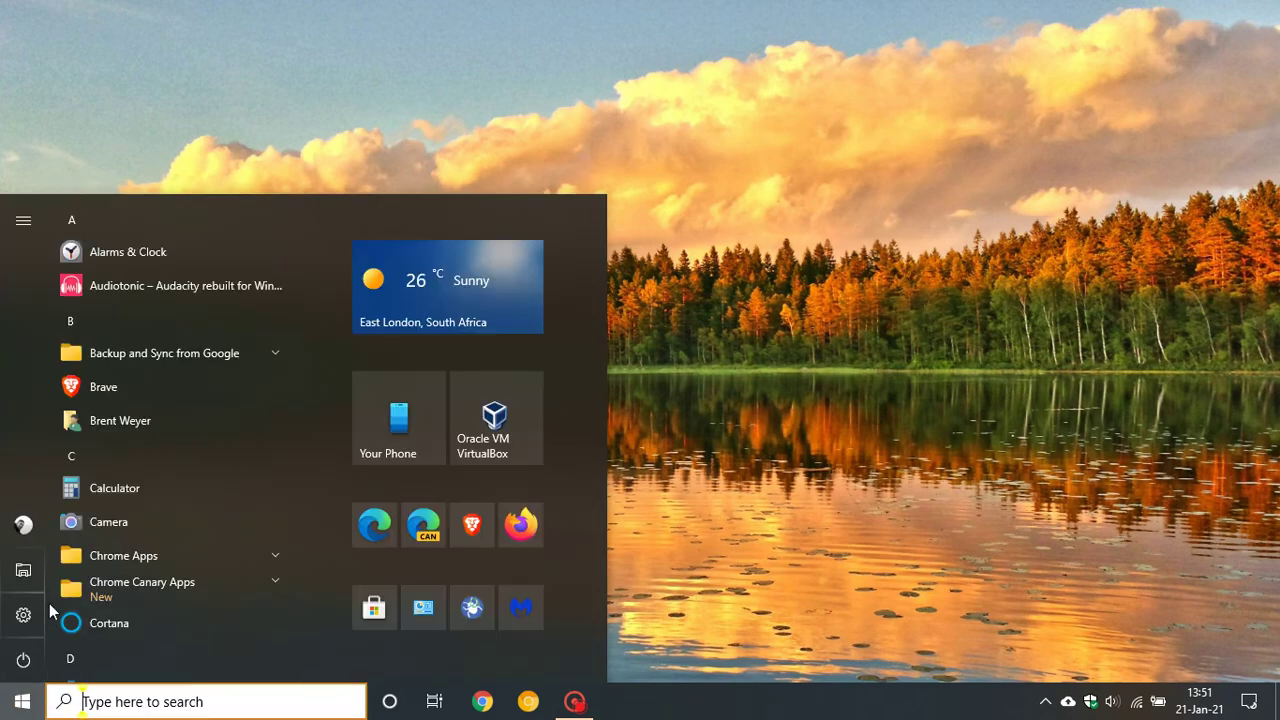
click(30, 578)
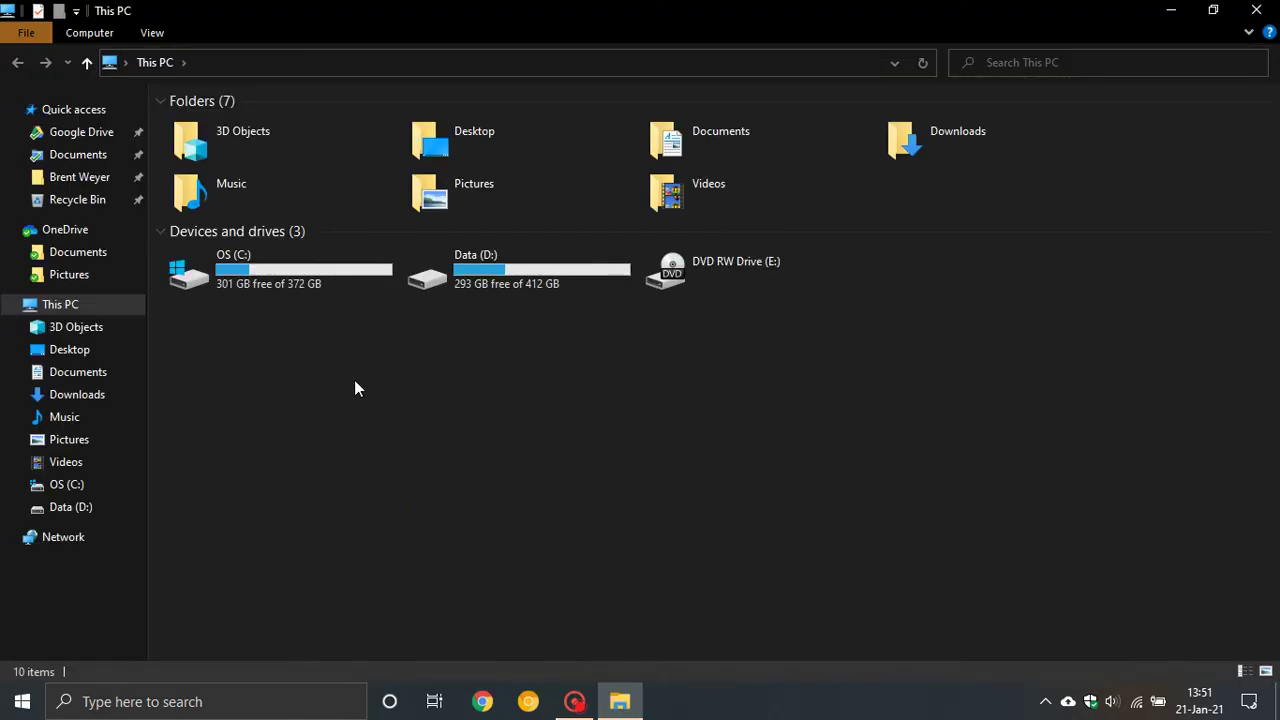
click(277, 278)
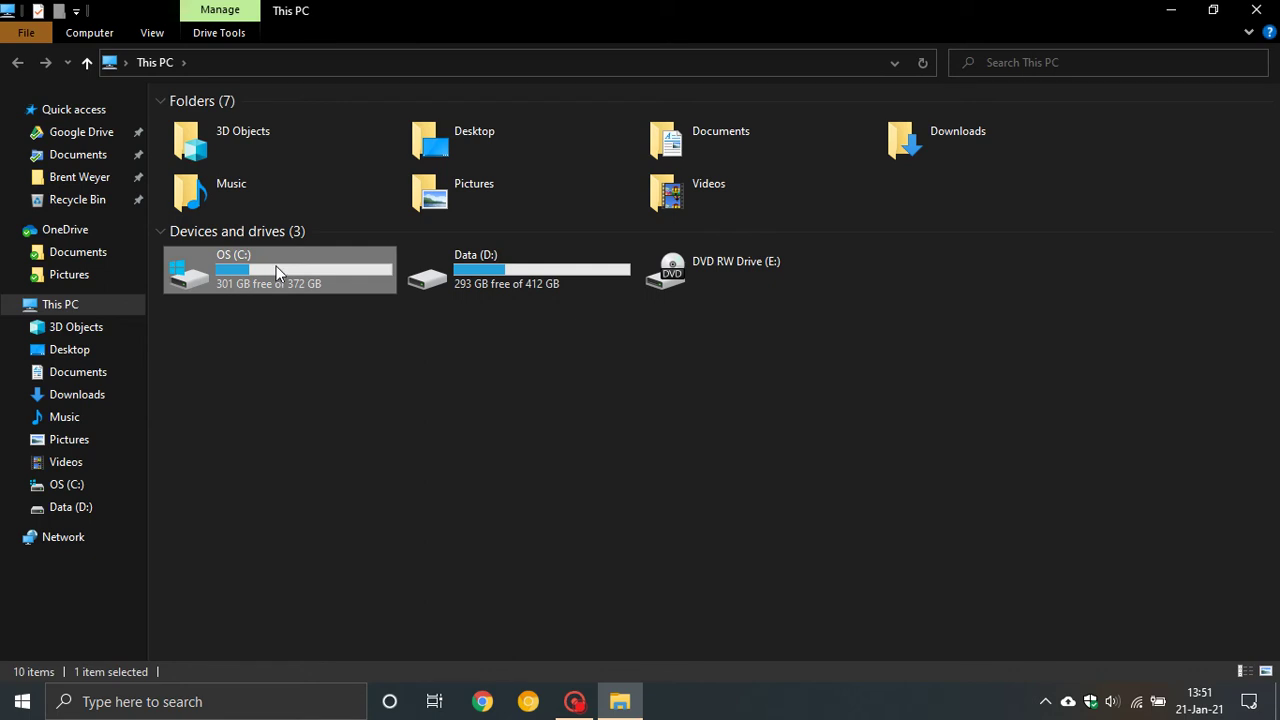
right_click(276, 266)
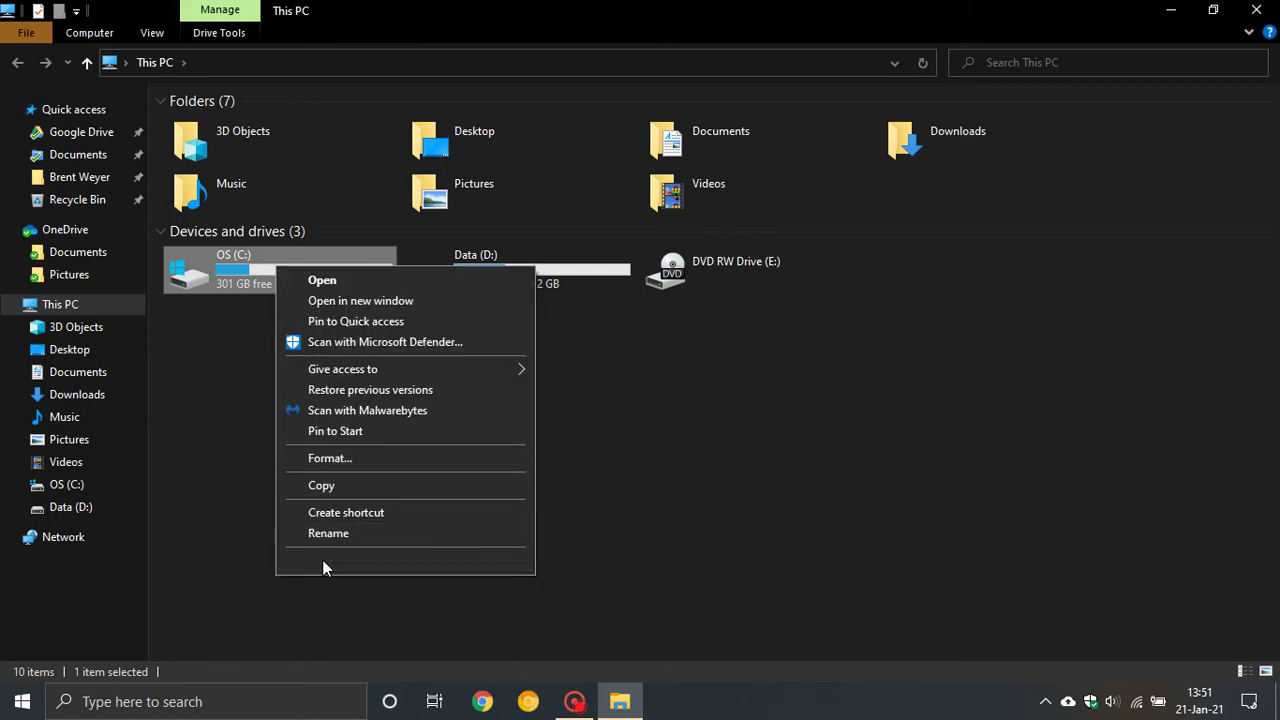
click(323, 564)
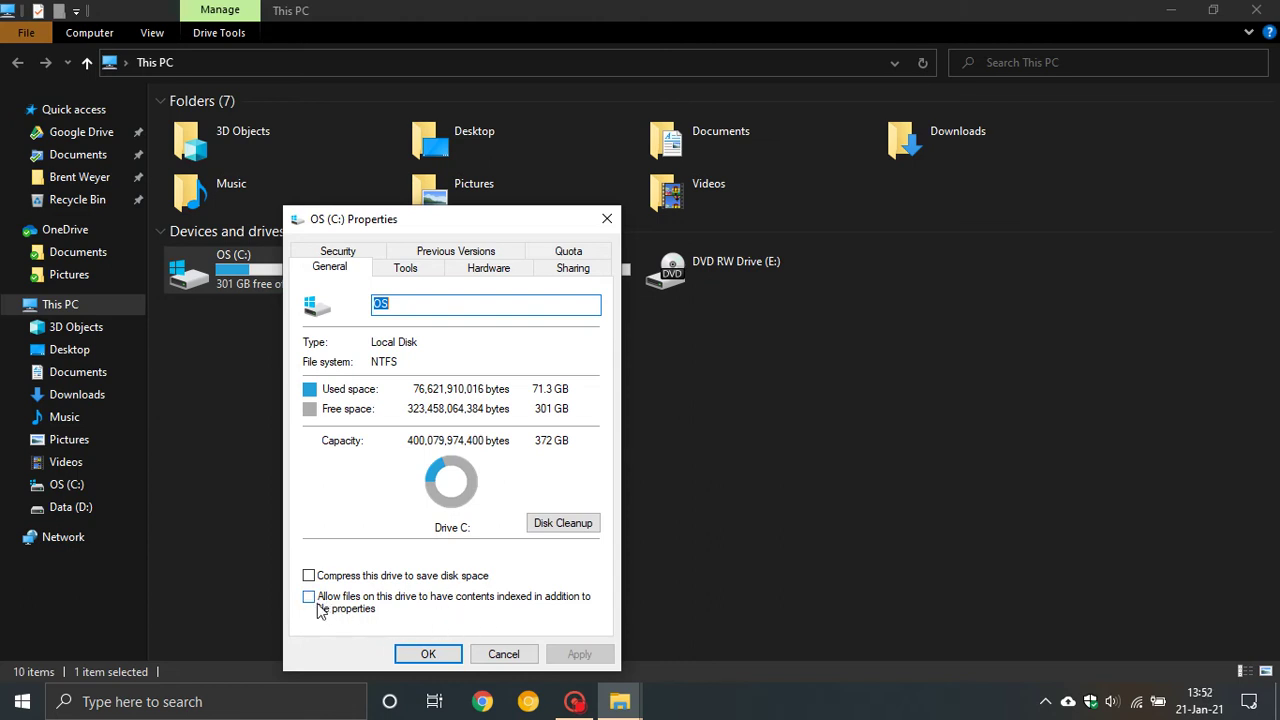
click(501, 654)
Inspect the Data (D:) drive's content indexing option in its properties, cancel without changes, and close File Explorer.
click(497, 282)
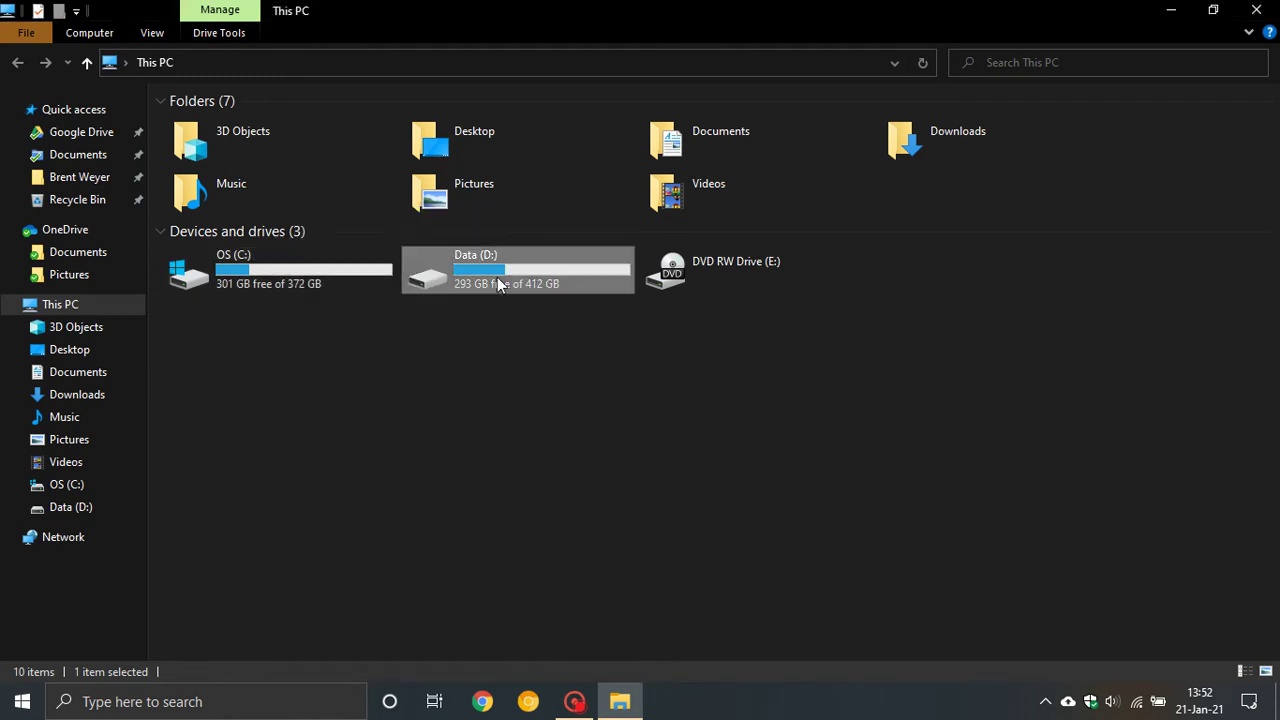
right_click(497, 280)
click(559, 600)
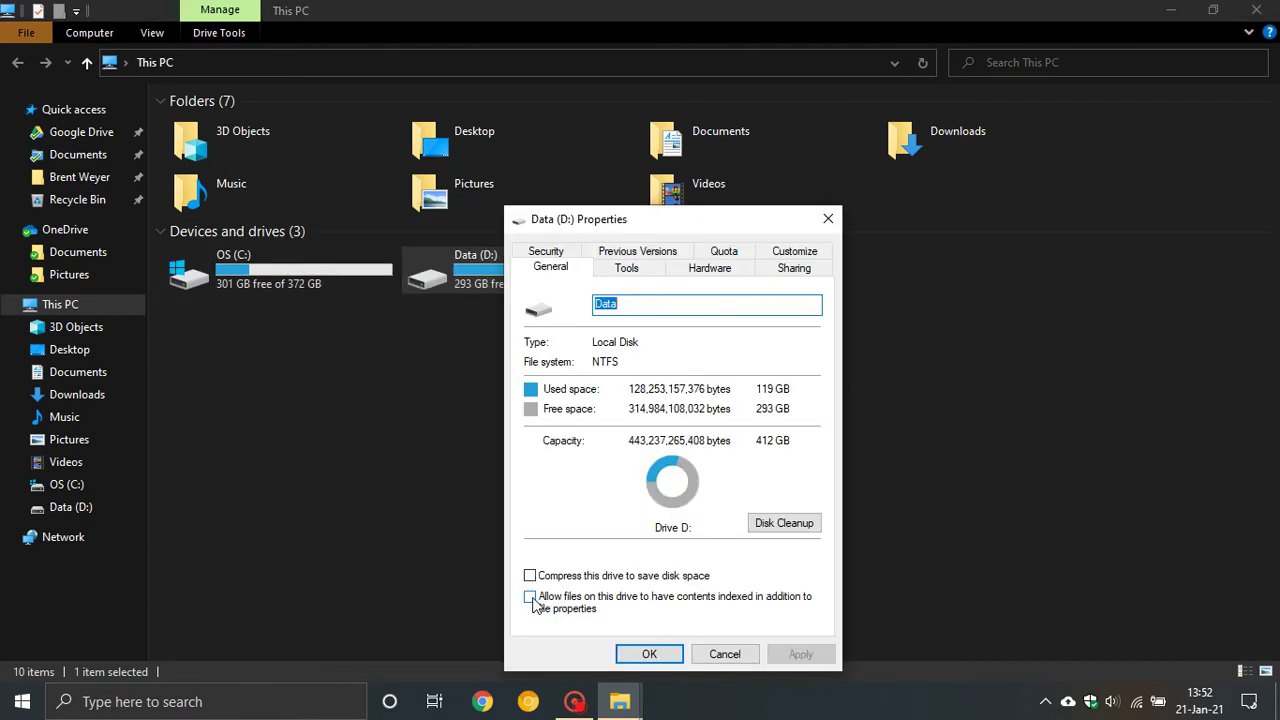
click(722, 654)
click(424, 446)
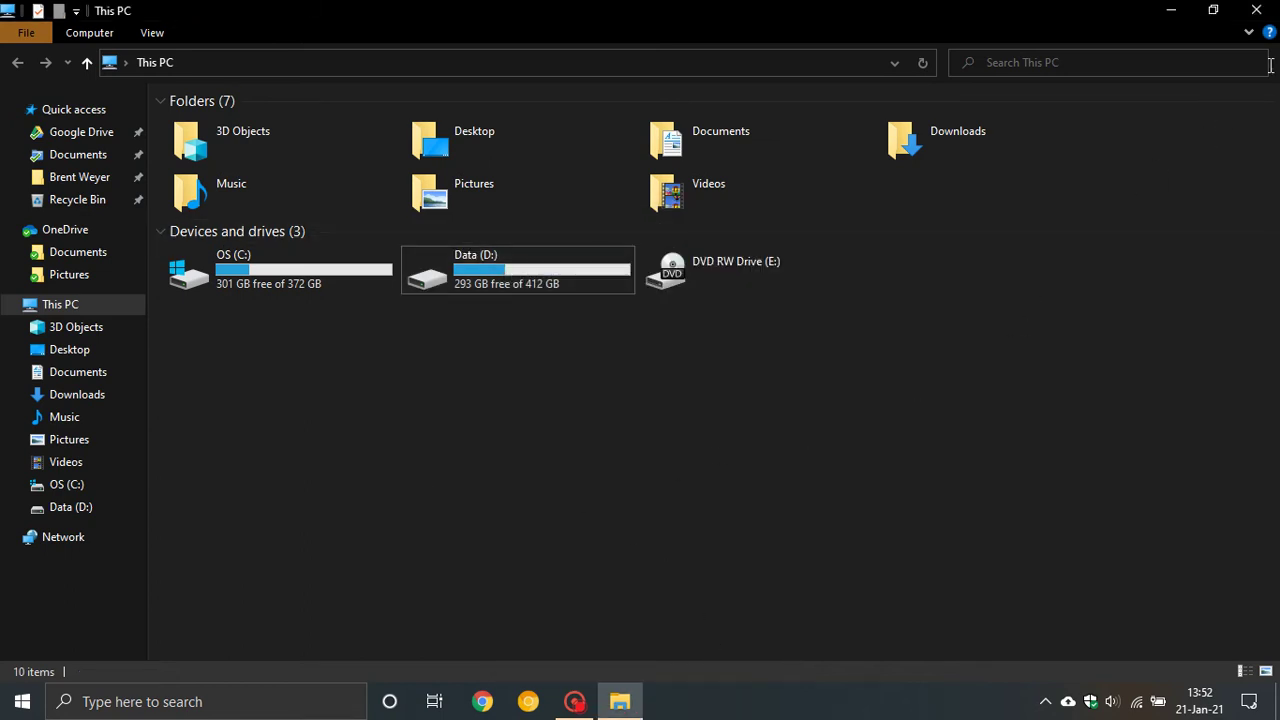
click(1256, 10)
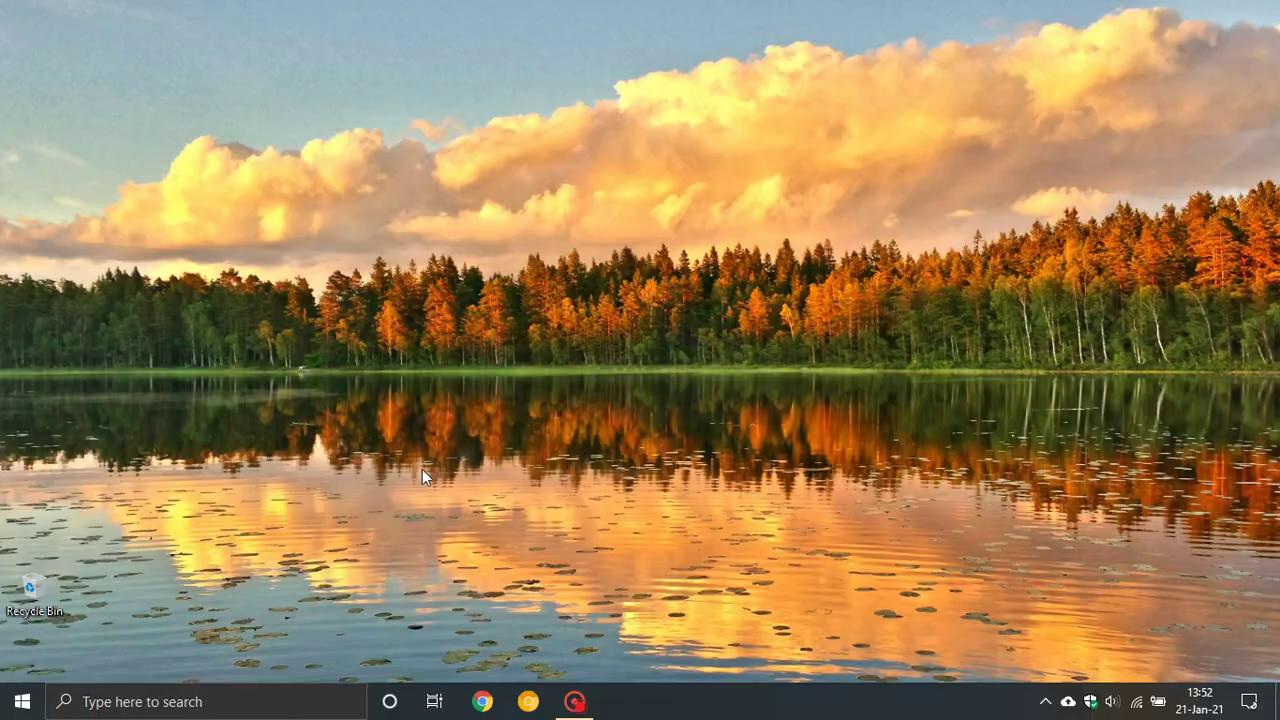
Open the Control Panel and go to its Administrative Tools.
click(12, 712)
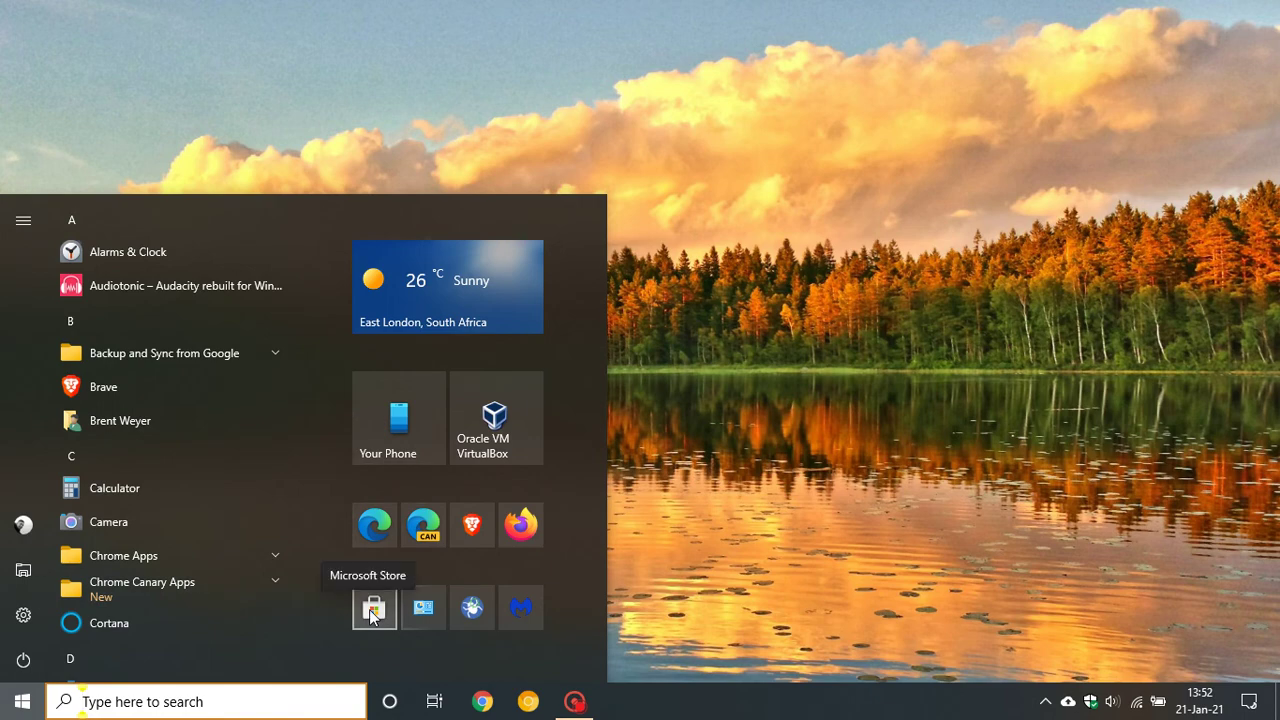
click(429, 607)
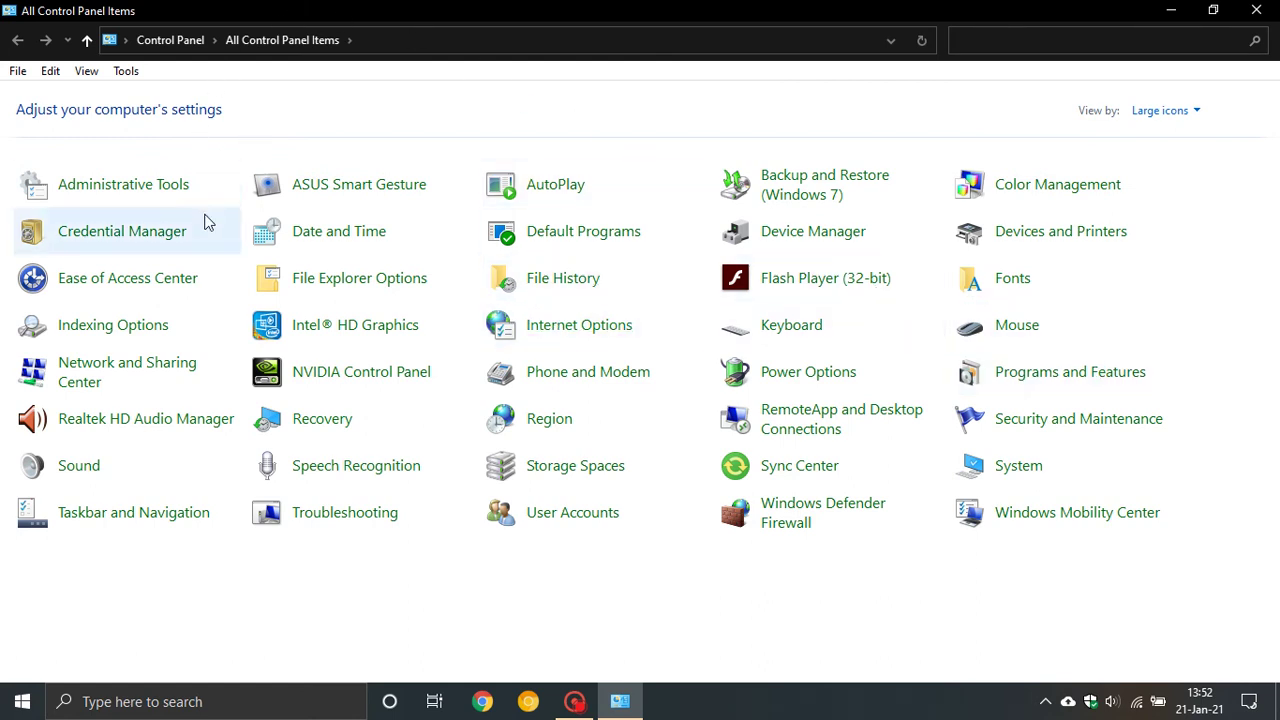
click(144, 188)
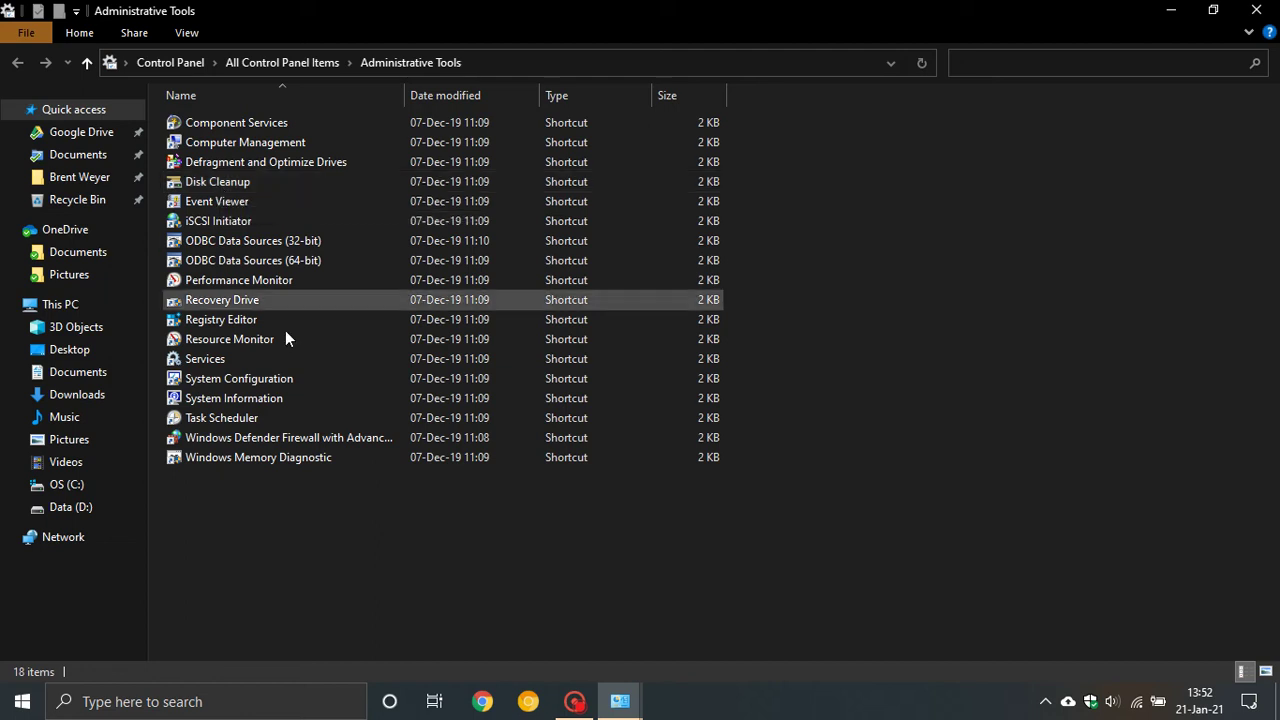
Open Defragment and Optimize Drives, review the drives' fragmentation status and scheduled optimization, and close it.
click(229, 166)
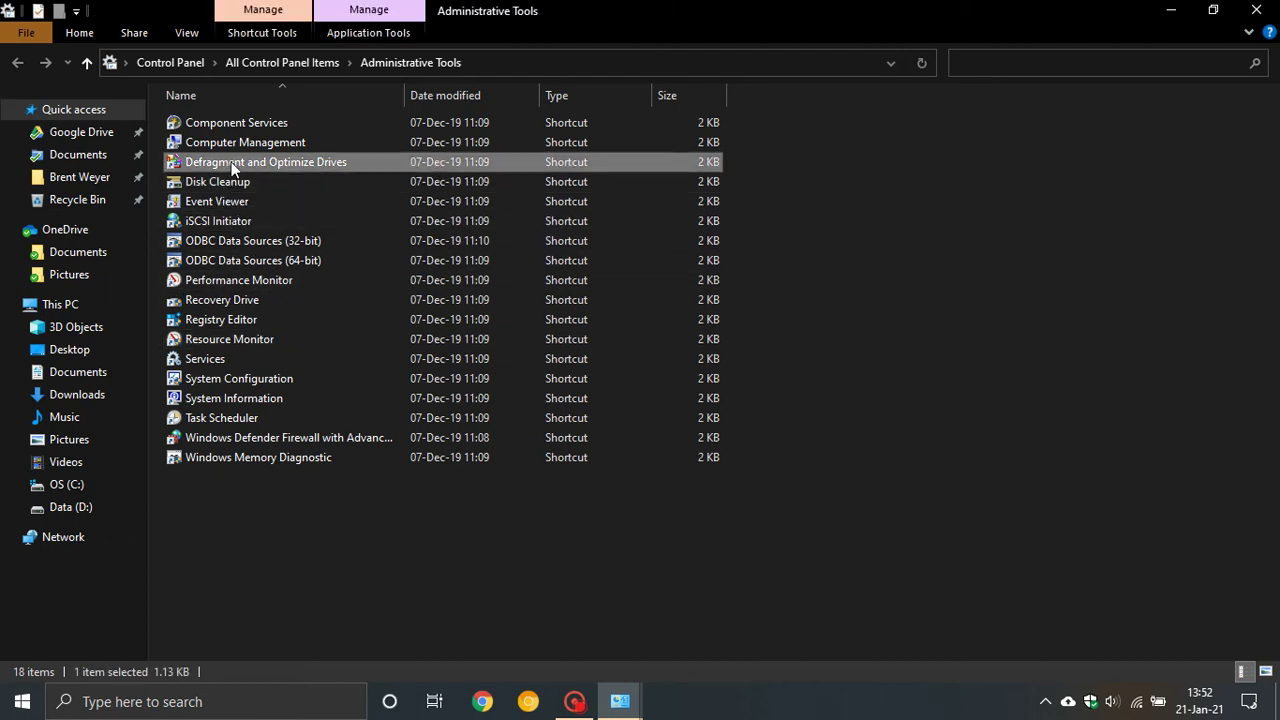
click(234, 165)
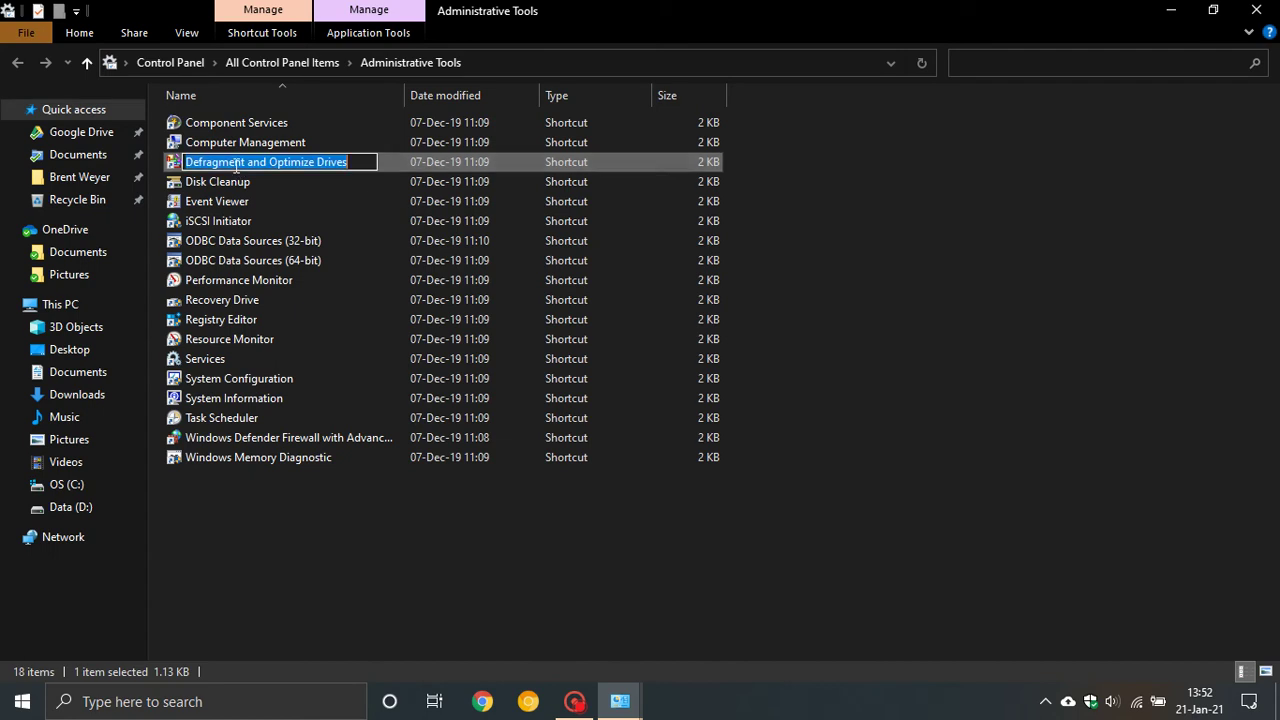
click(319, 239)
double_click(262, 167)
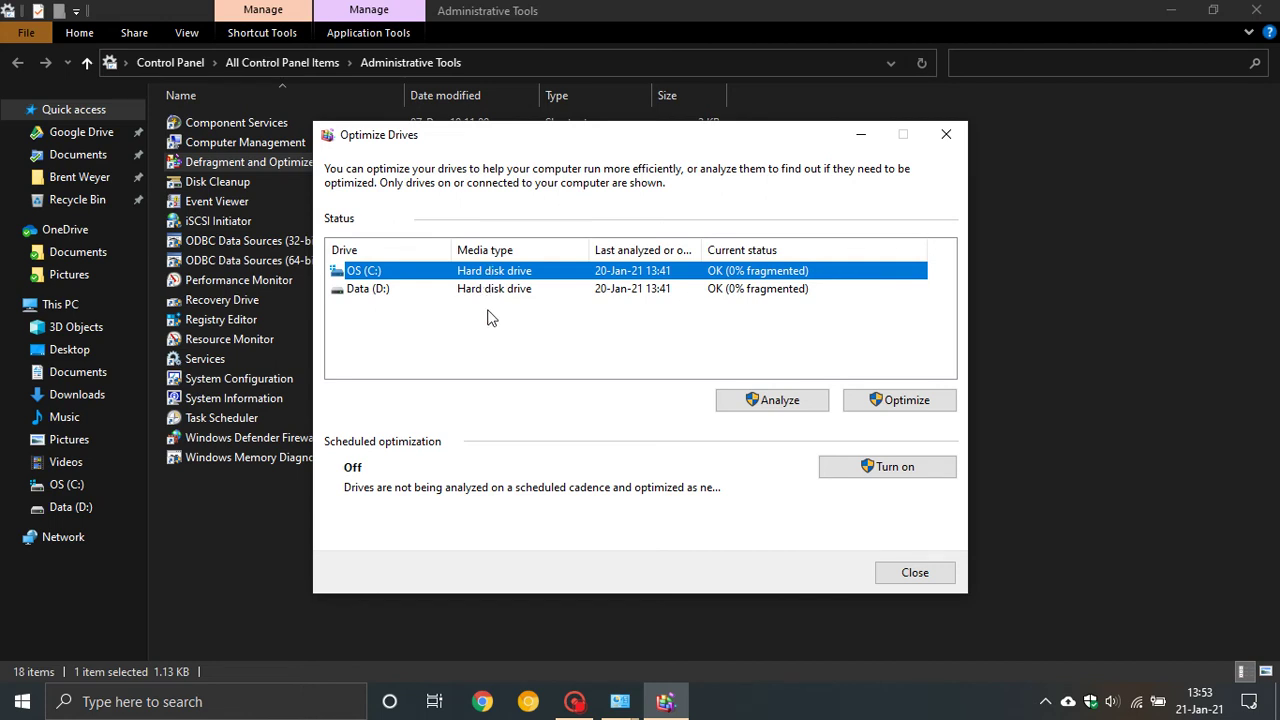
click(912, 576)
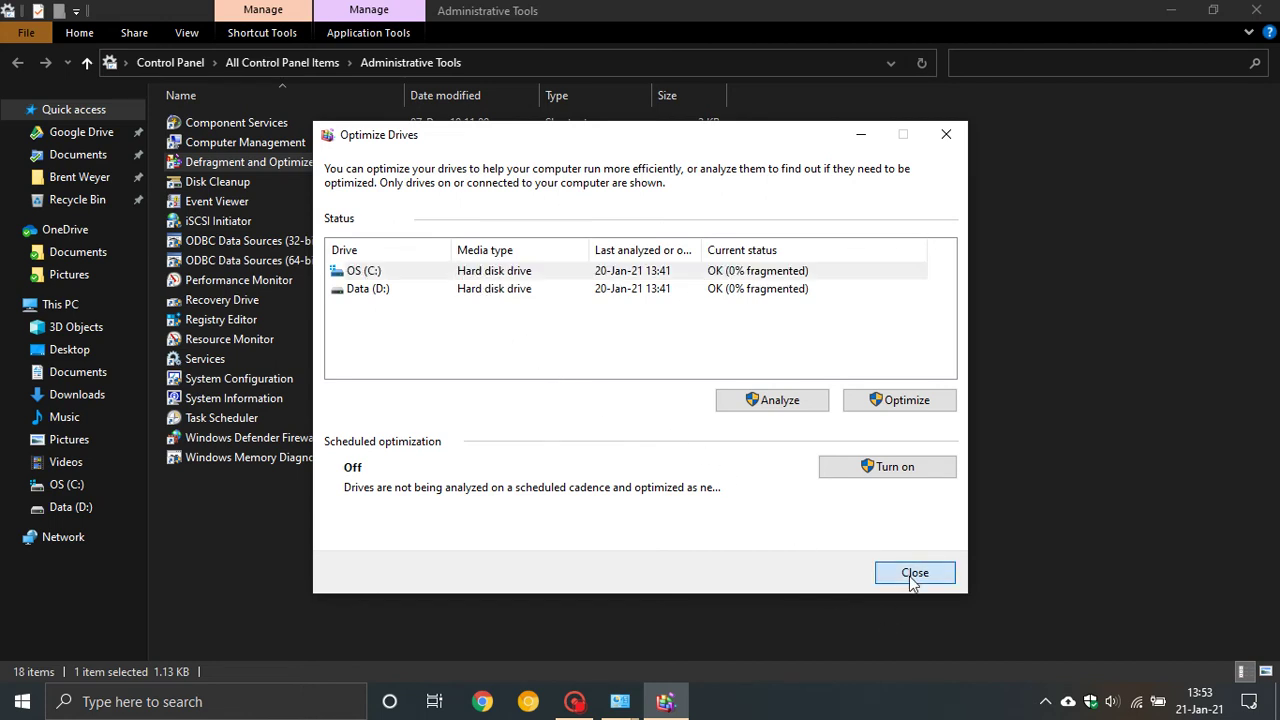
Start a Disk Cleanup scan of the OS (C:) drive and cancel it.
double_click(221, 179)
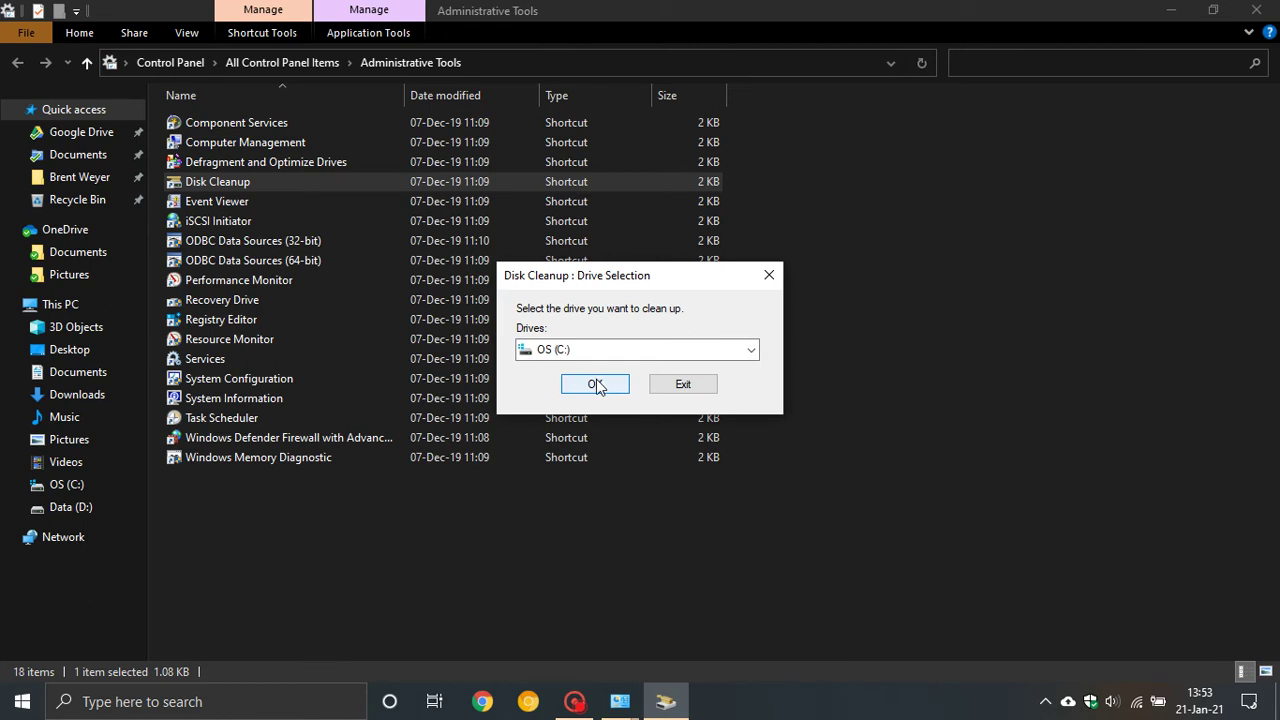
click(596, 386)
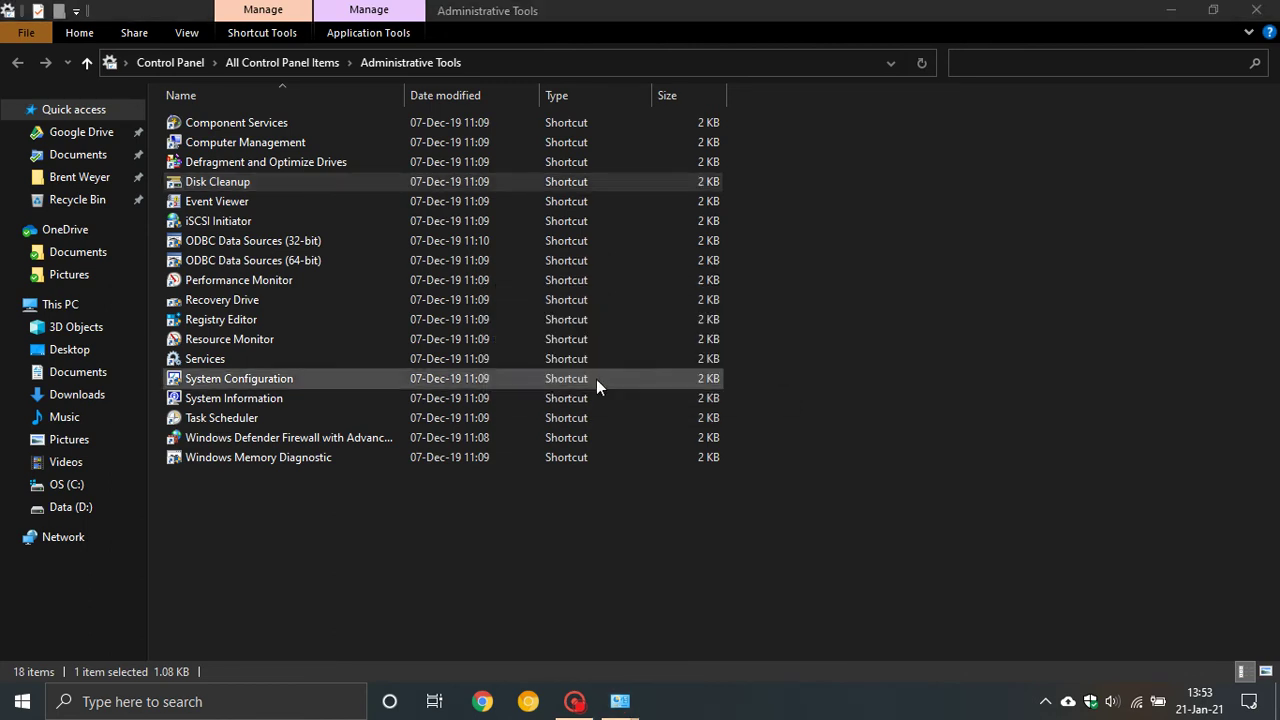
drag(245, 70, 614, 149)
click(510, 482)
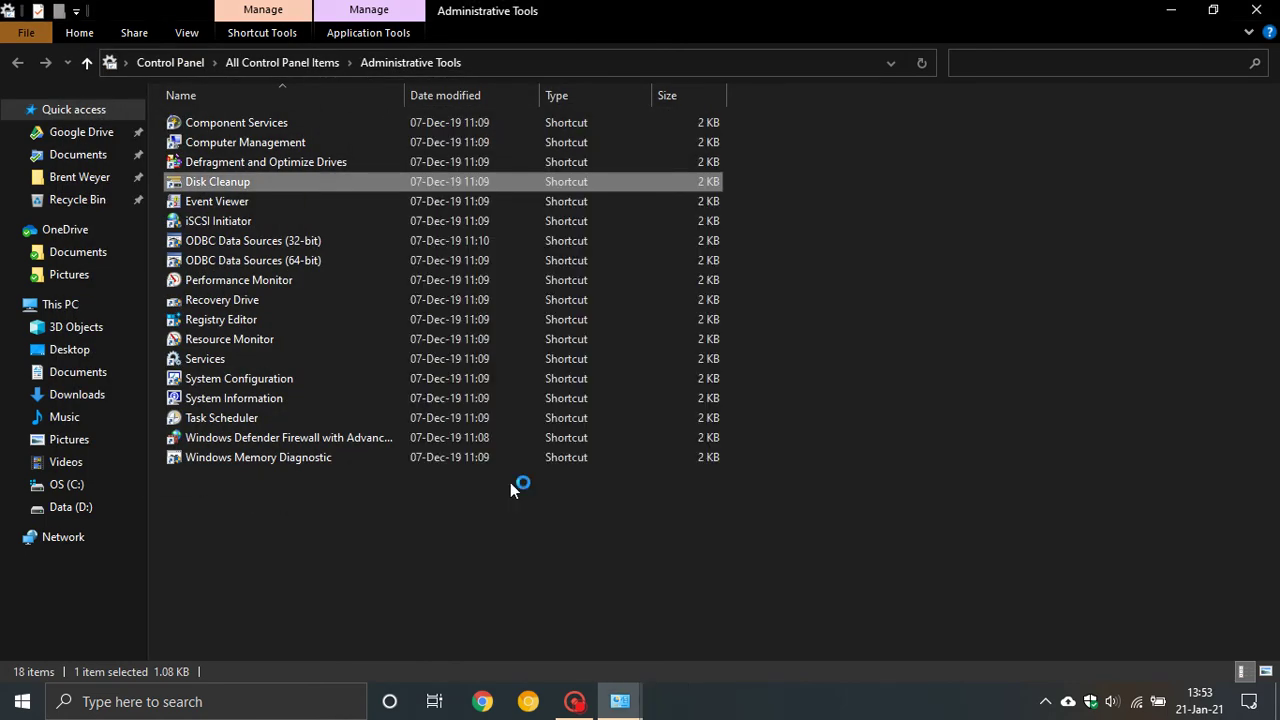
click(596, 384)
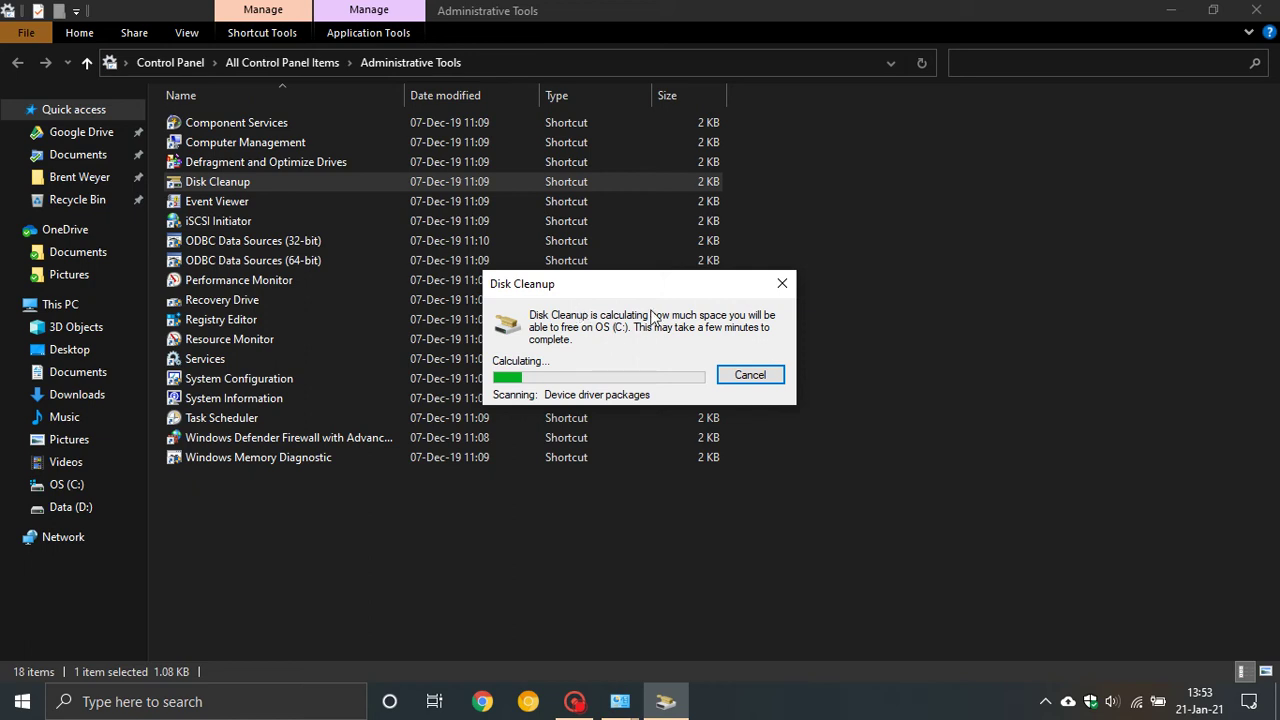
click(759, 375)
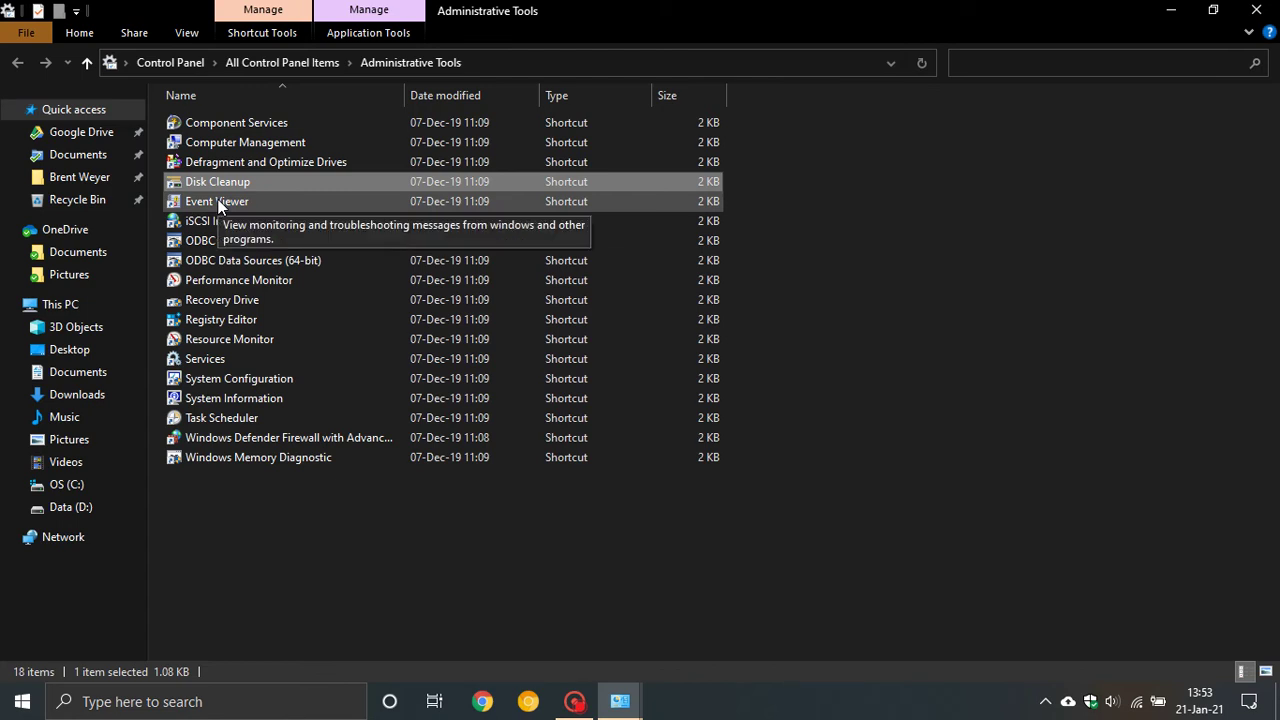
Open the Services console, look through the services with their status and startup types, and close it.
double_click(217, 362)
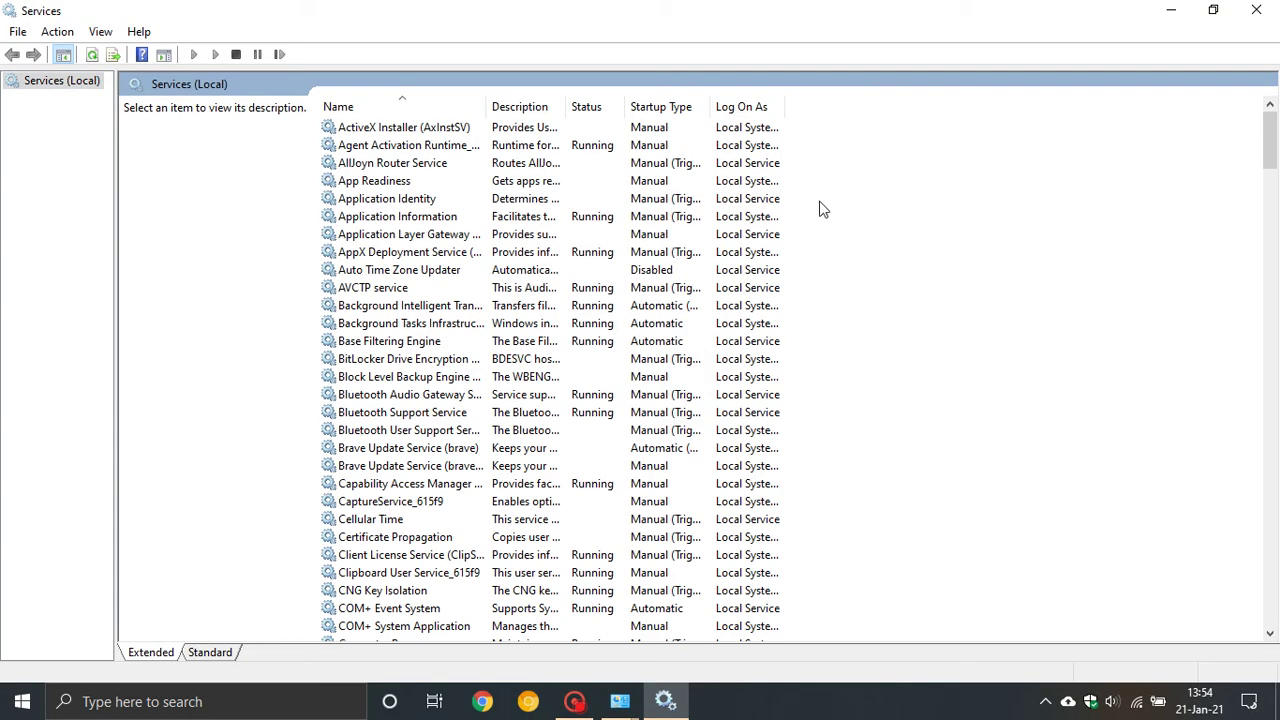
scroll(822, 209, down, 8)
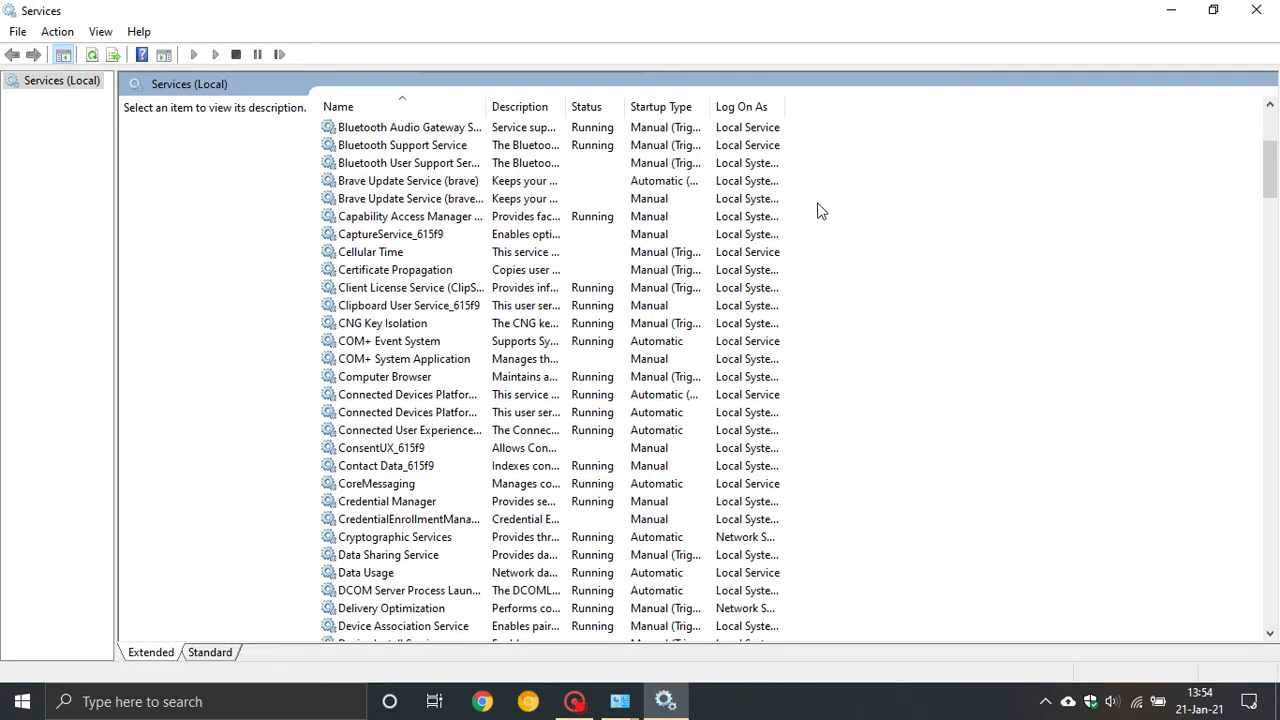
scroll(816, 213, down, 20)
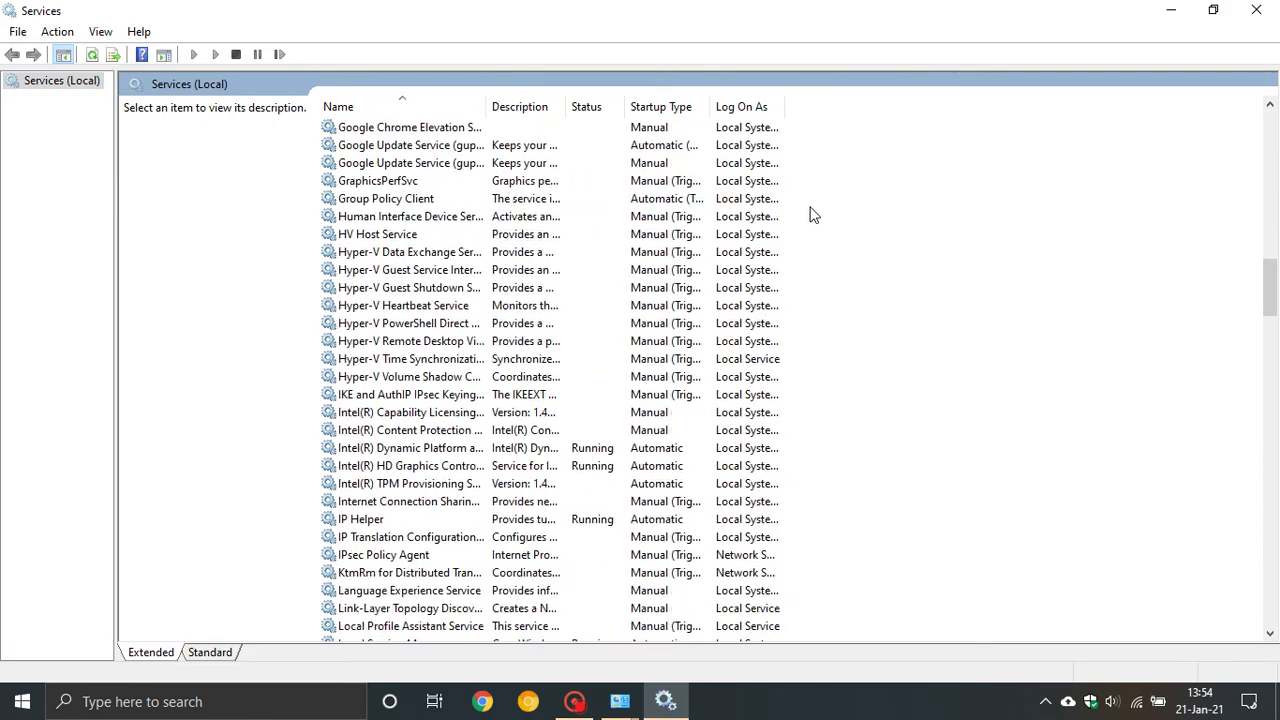
scroll(812, 215, down, 20)
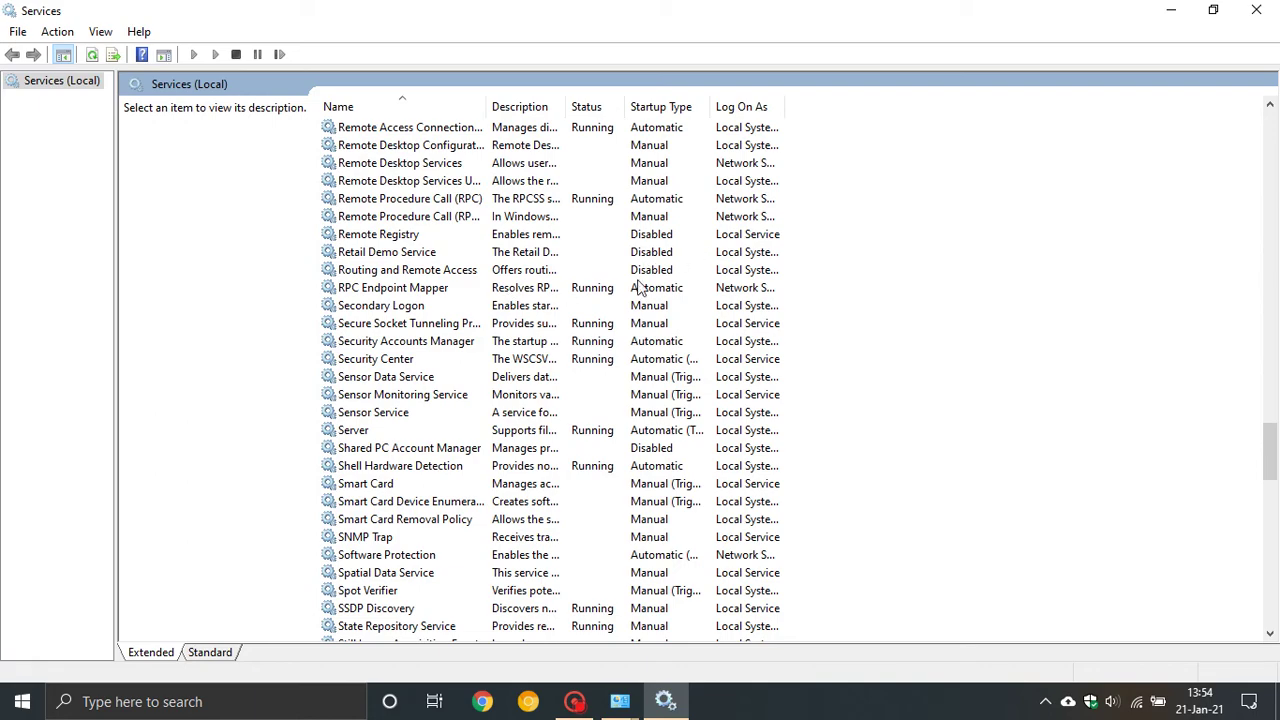
scroll(855, 277, up, 18)
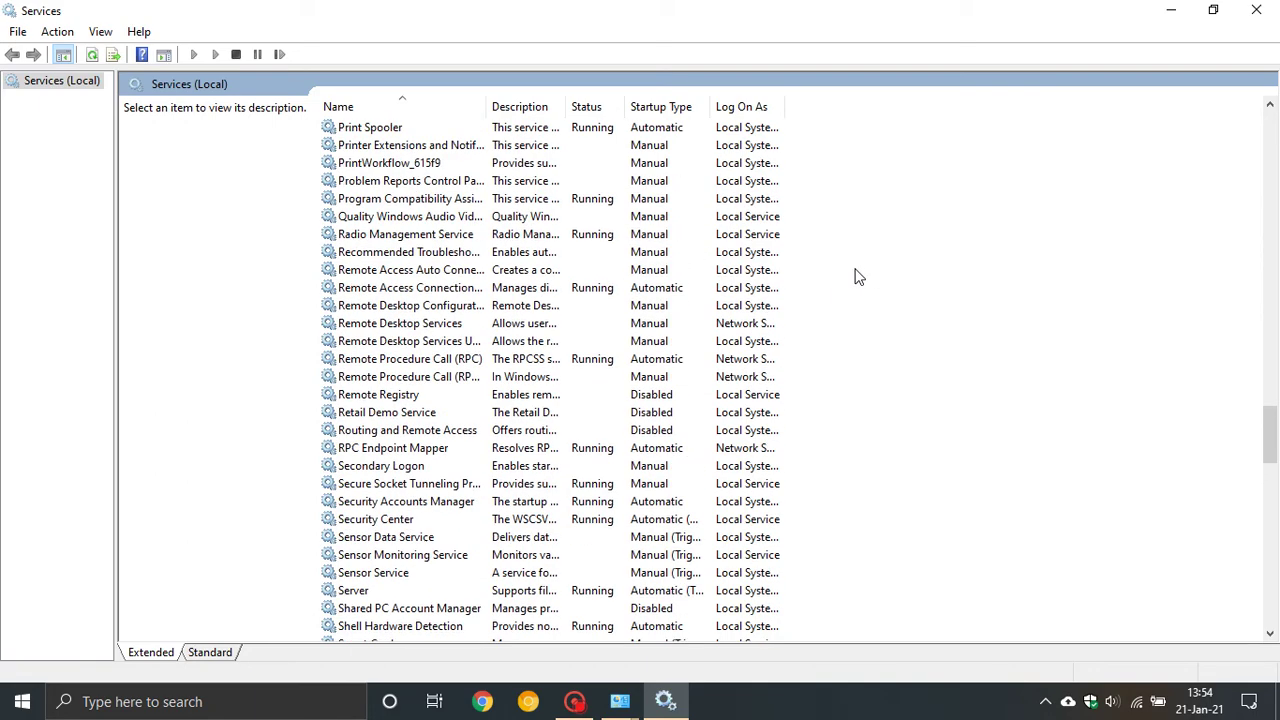
scroll(851, 270, up, 20)
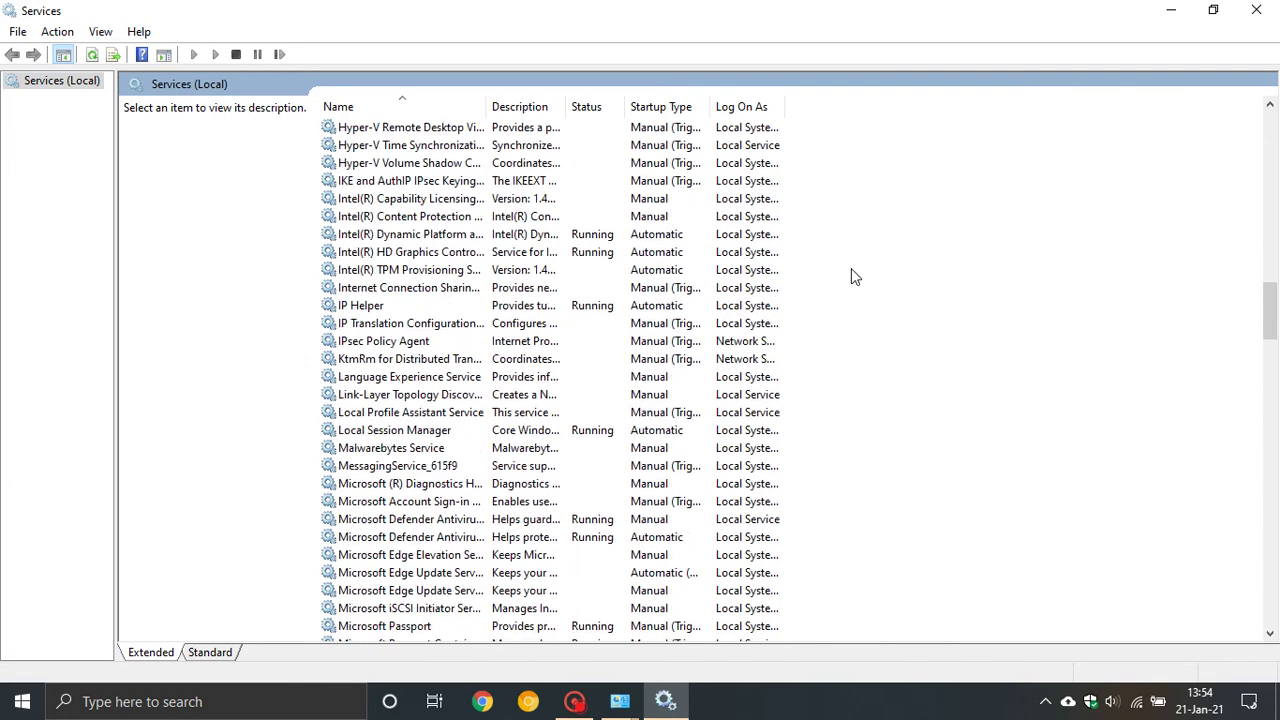
scroll(847, 268, up, 8)
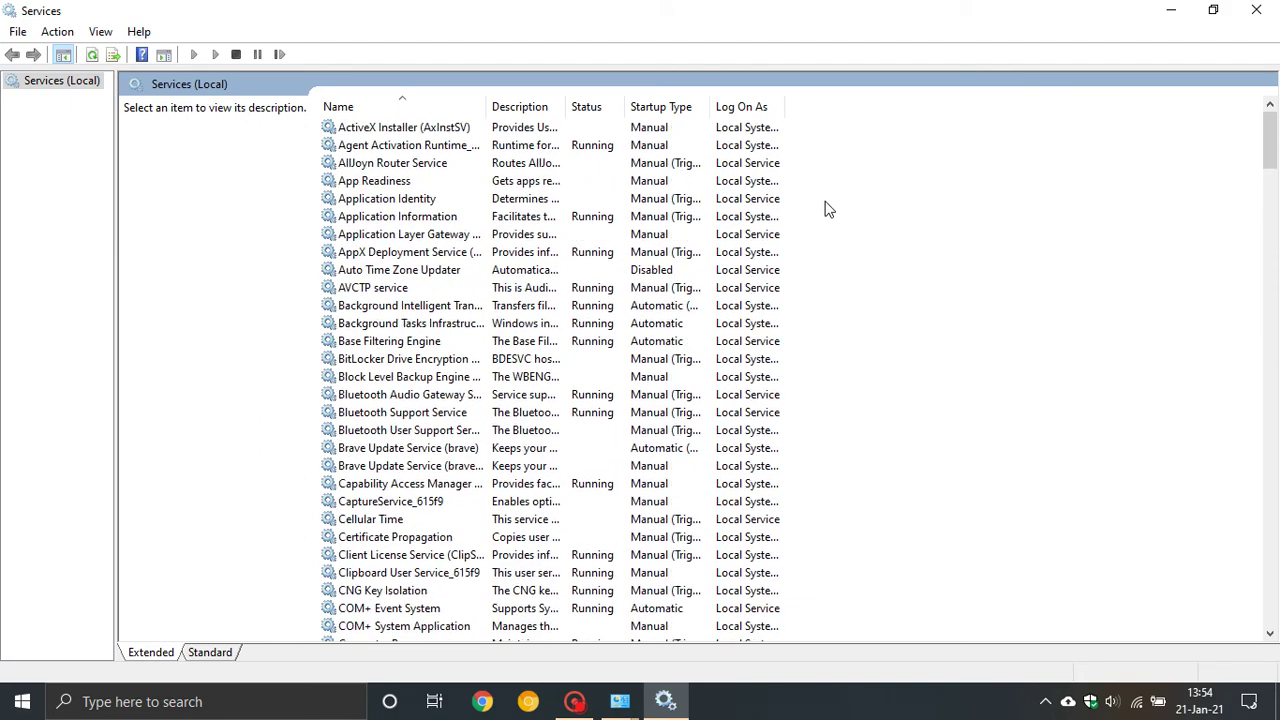
click(1258, 12)
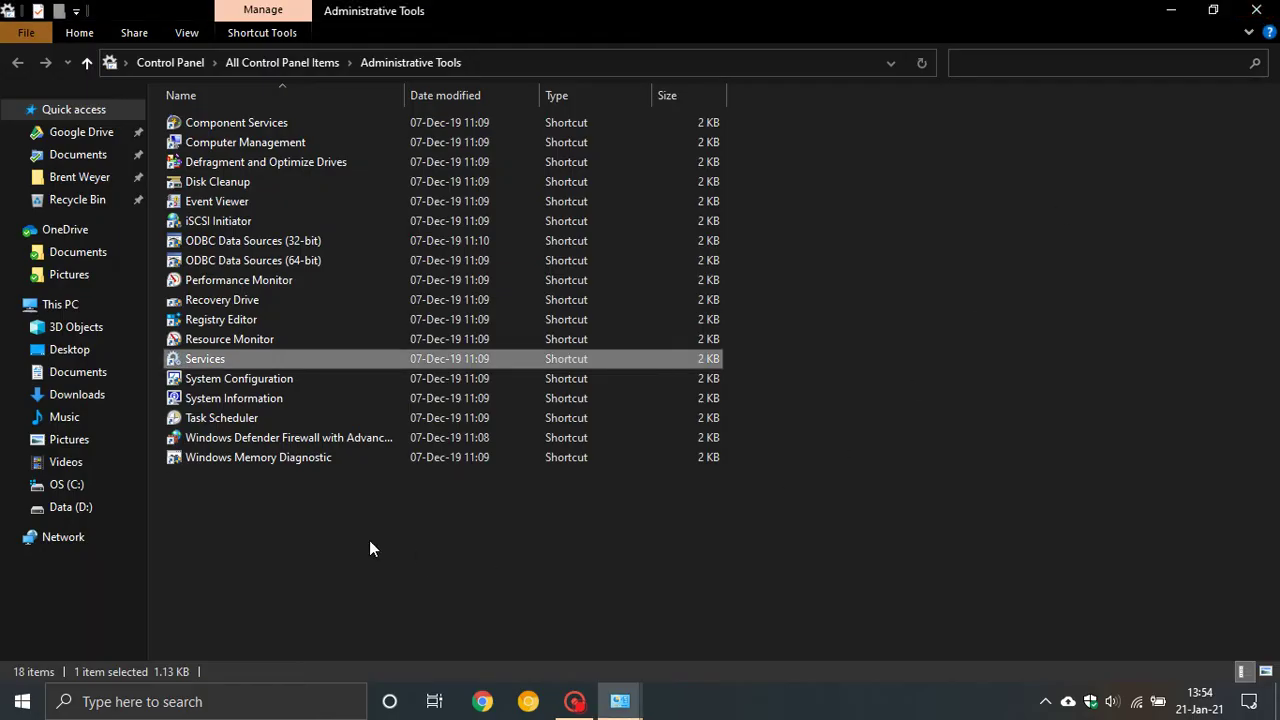
Open System Configuration, inspect the number of processors choices in the advanced boot options, and cancel those options without changes.
double_click(219, 382)
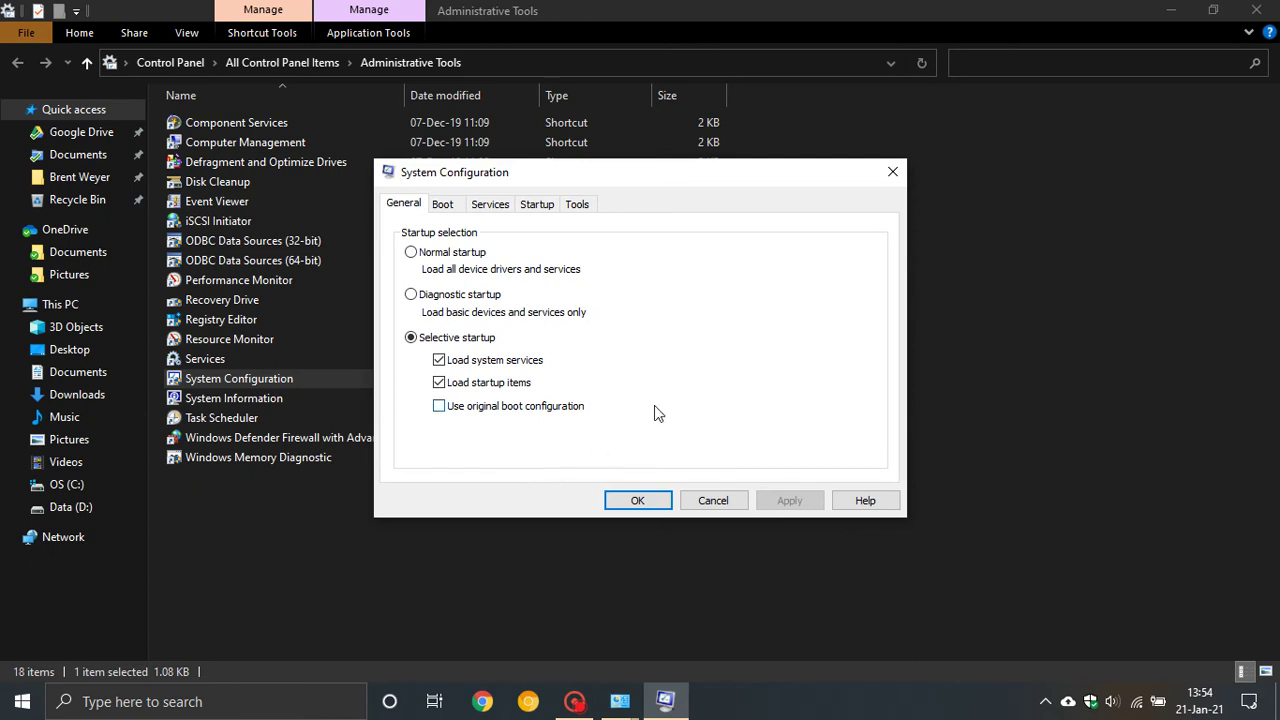
click(449, 214)
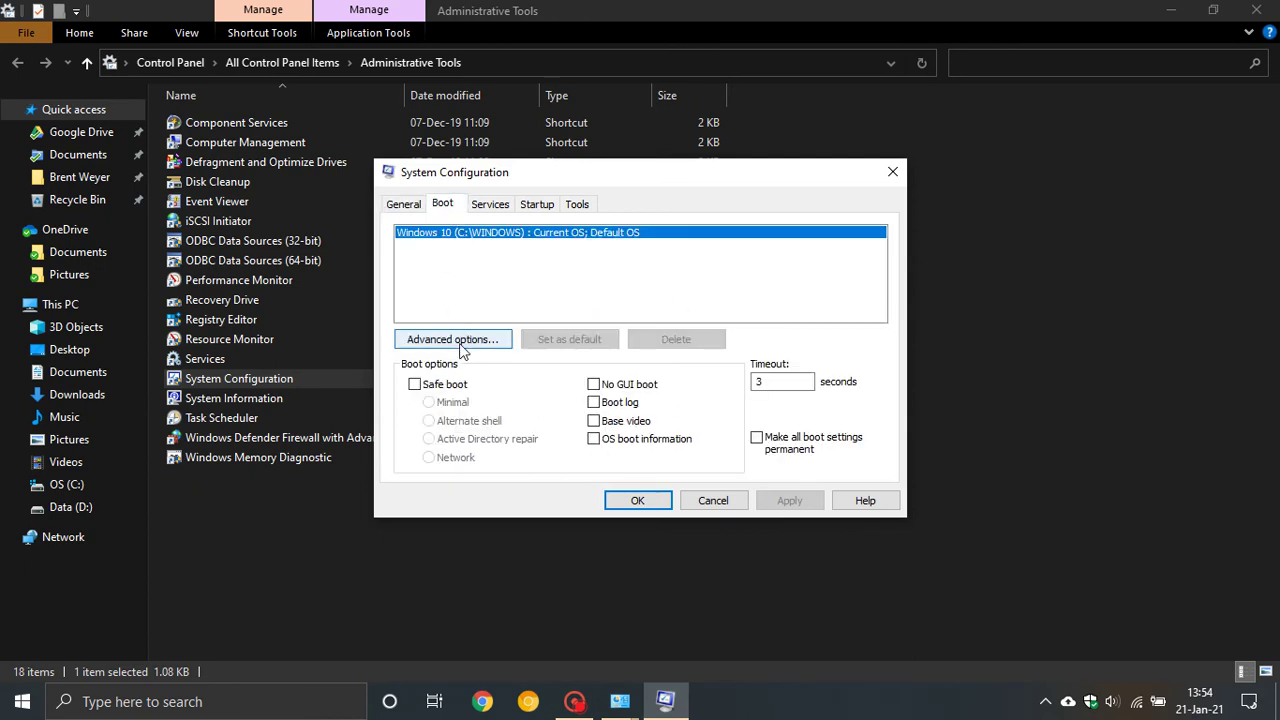
click(462, 342)
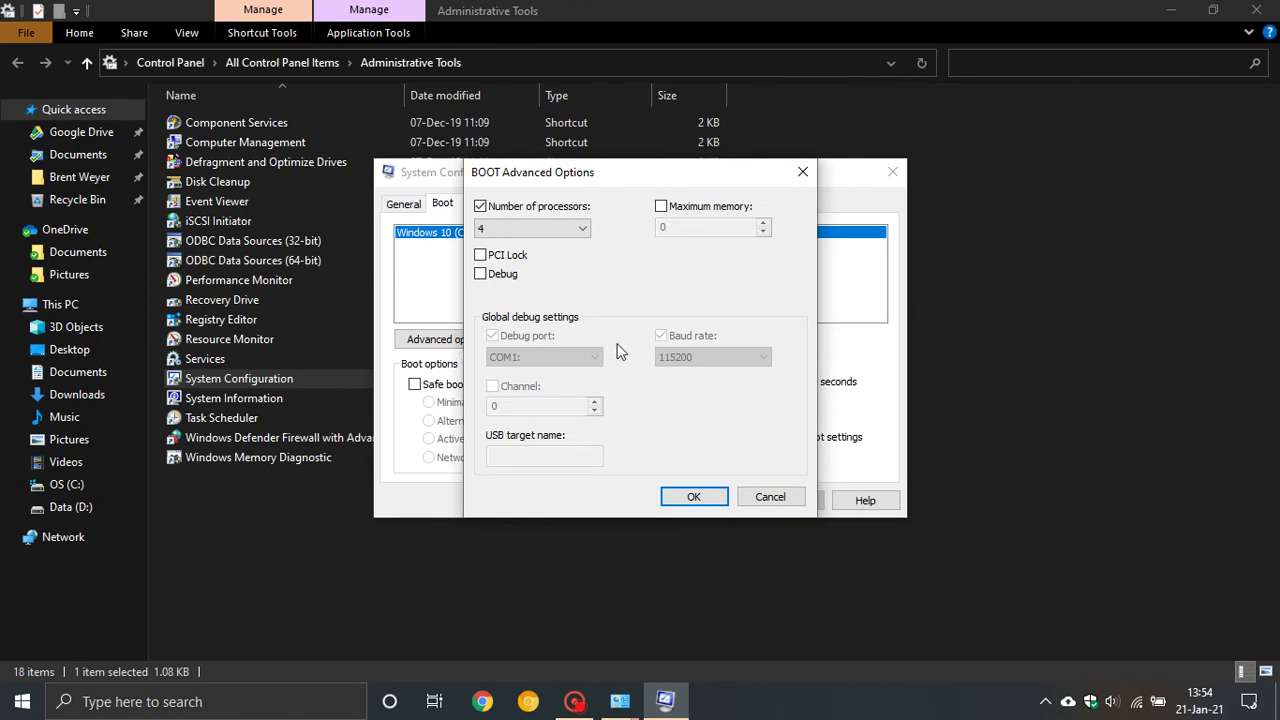
click(582, 230)
click(643, 290)
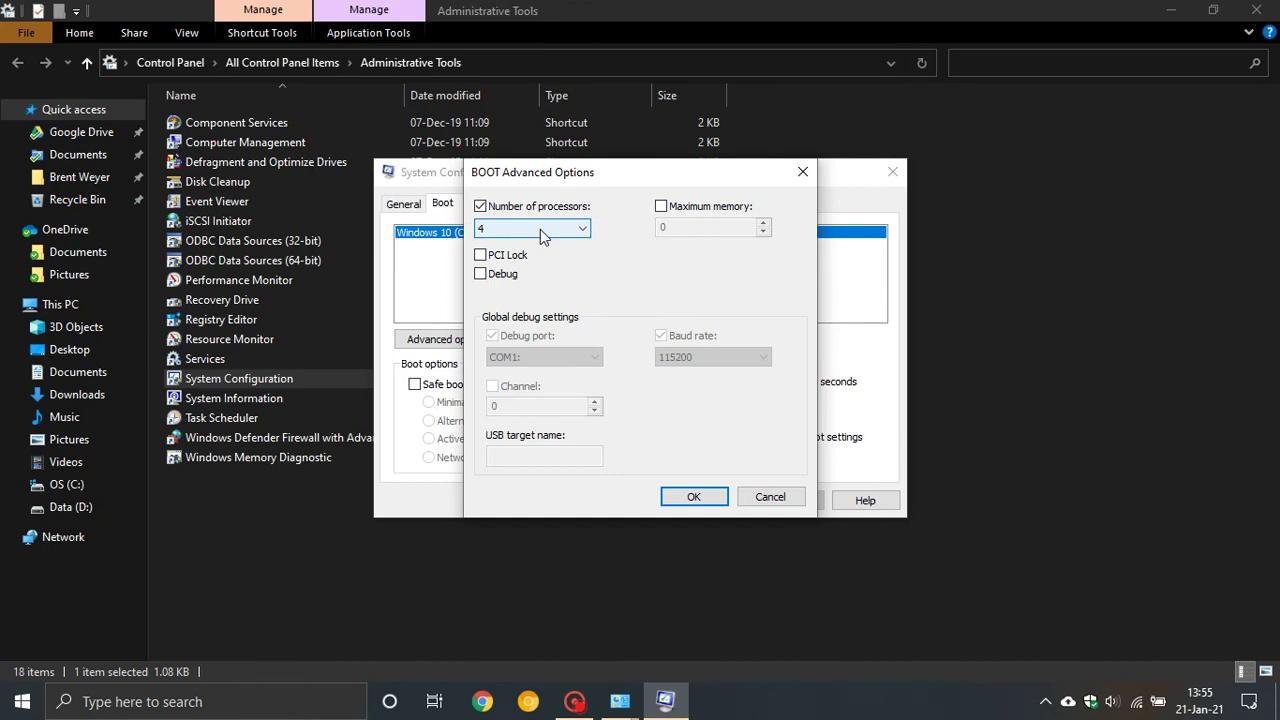
click(766, 500)
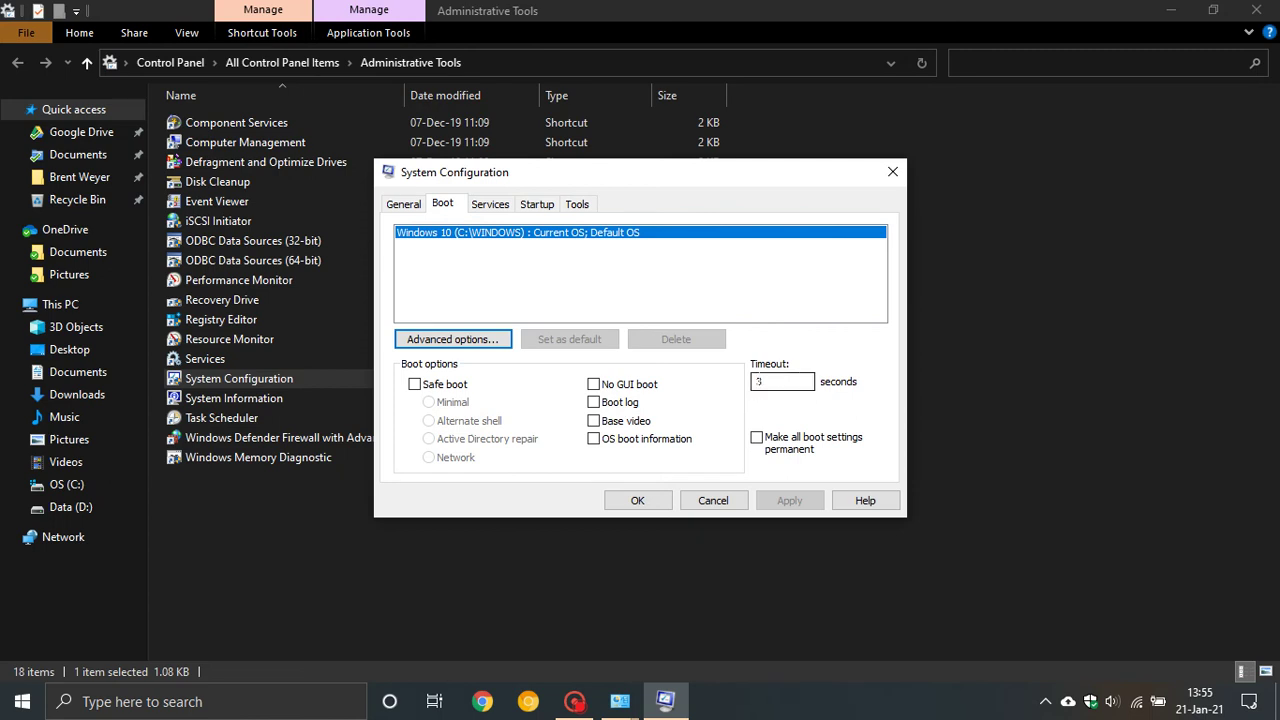
Review the non-Microsoft services in System Configuration by hiding all Microsoft services, show them again, and cancel the dialog.
click(490, 205)
click(398, 467)
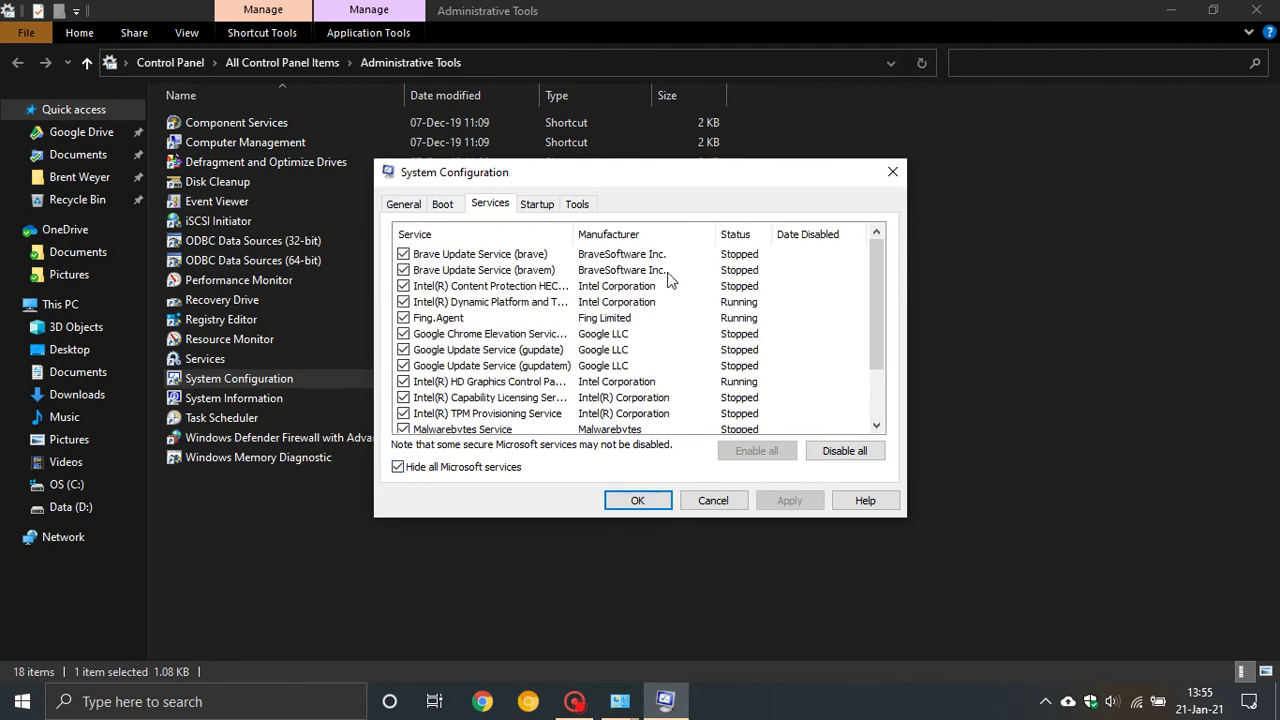
scroll(670, 280, down, 2)
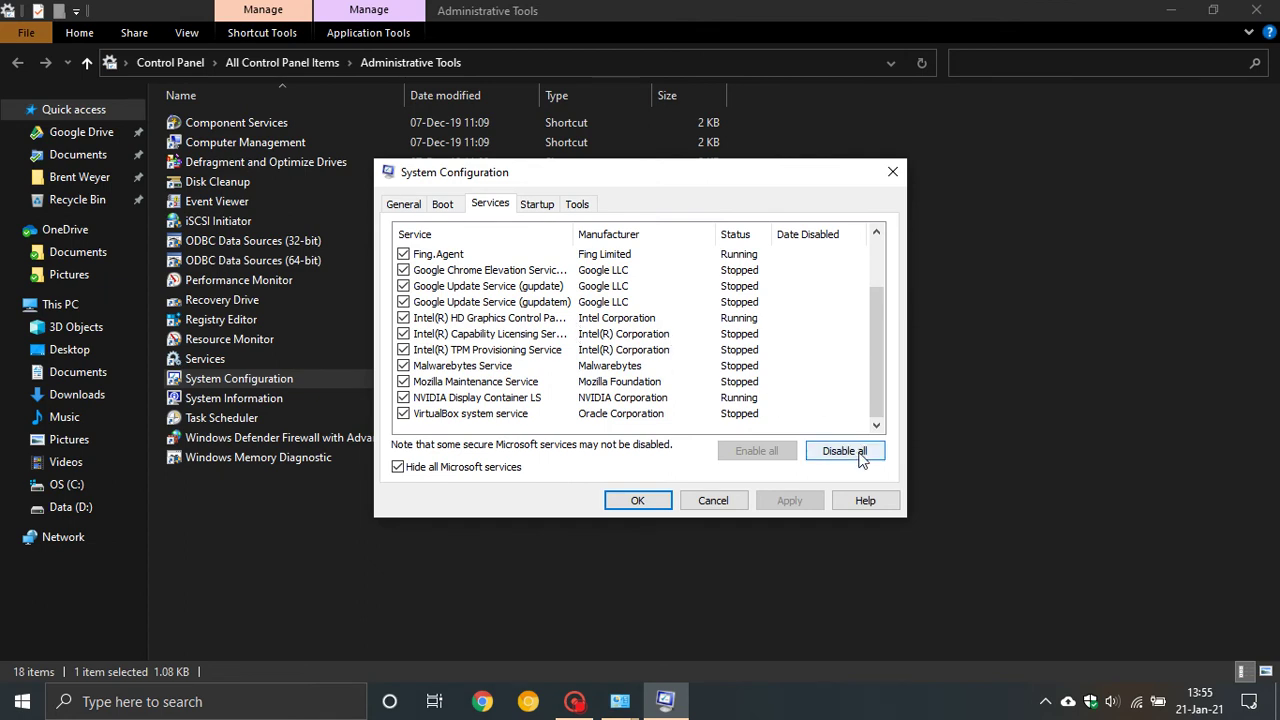
scroll(545, 393, up, 2)
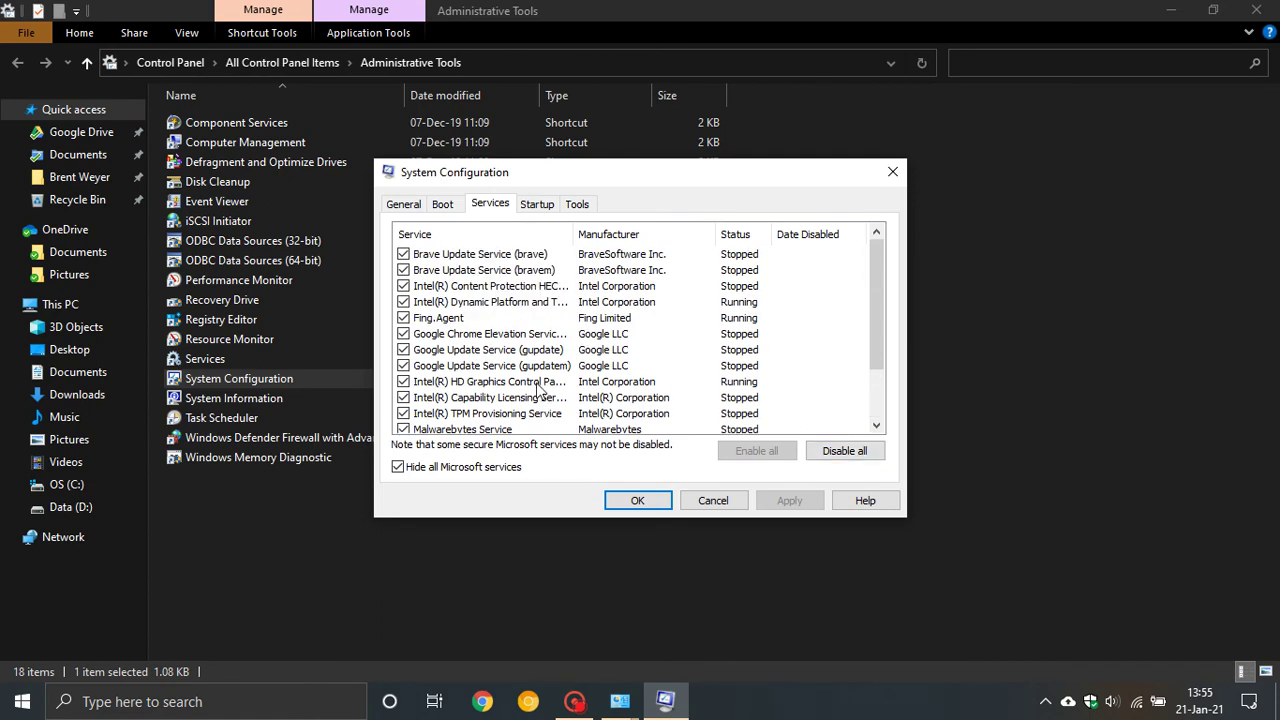
click(397, 467)
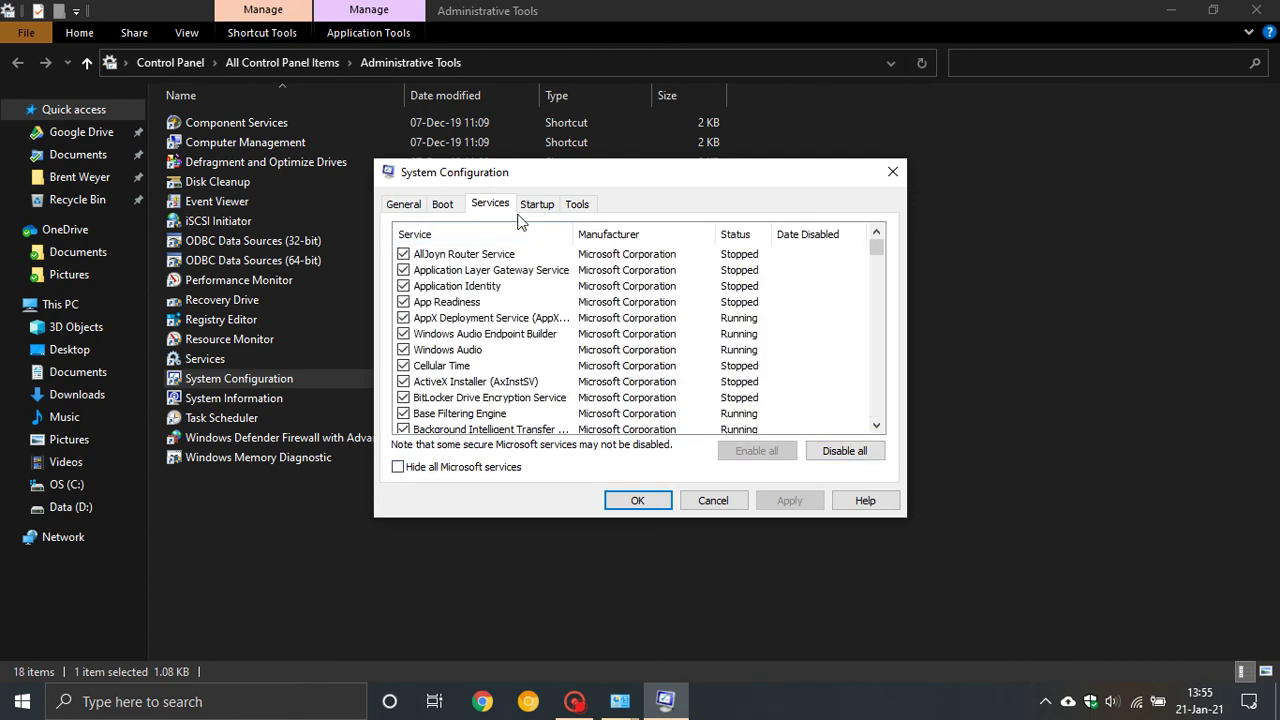
click(707, 502)
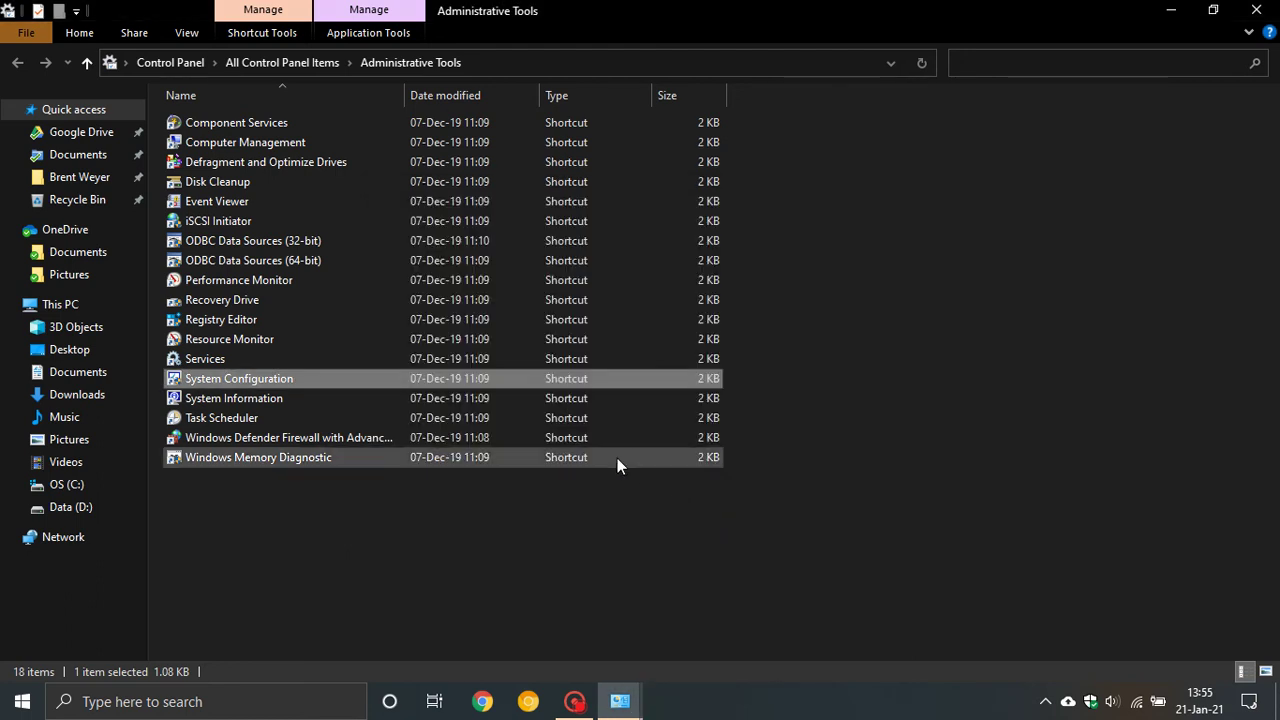
Review the Task Scheduler Library with its task list enlarged, inspect the daily 12:58 Google update task, and close Task Scheduler and Administrative Tools.
click(248, 425)
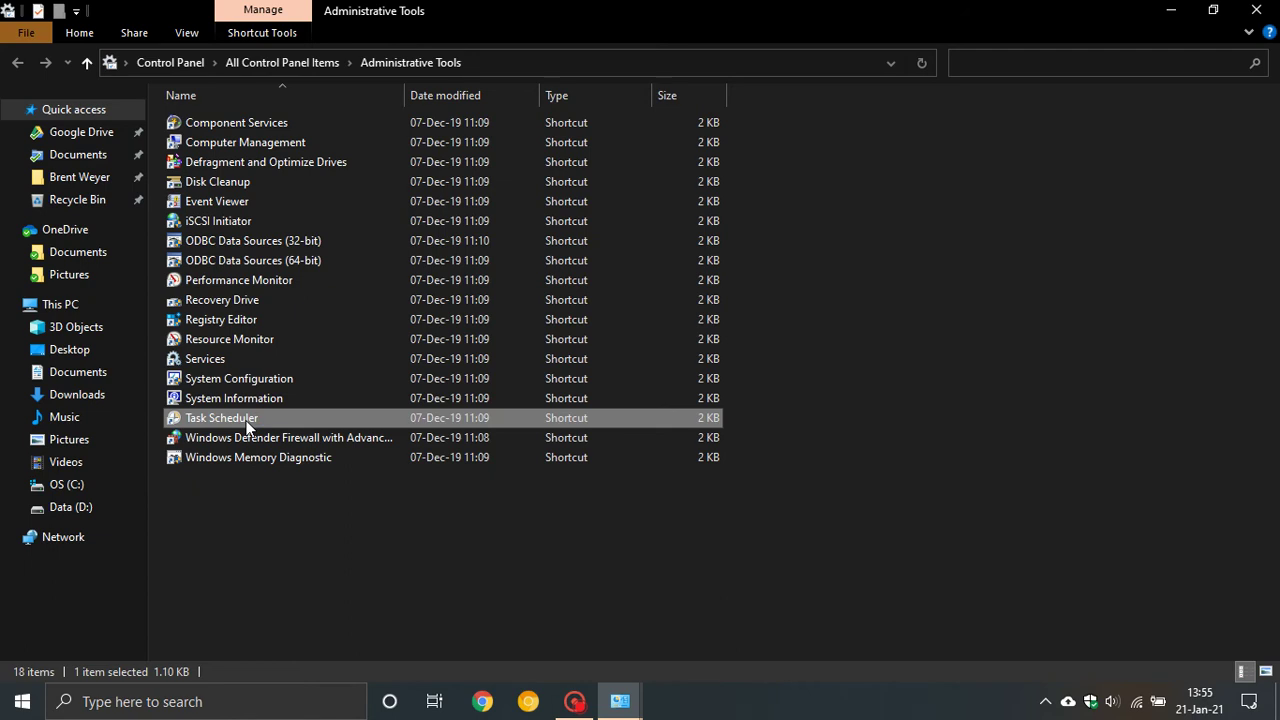
double_click(248, 425)
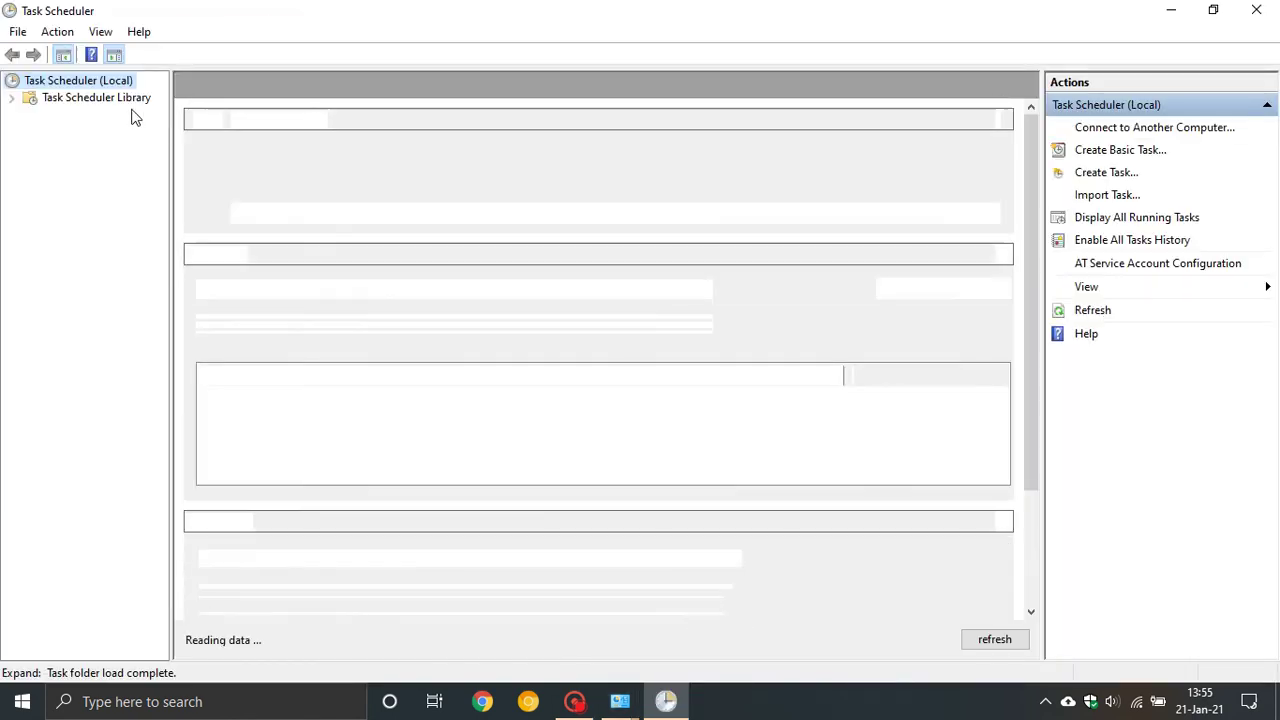
click(96, 98)
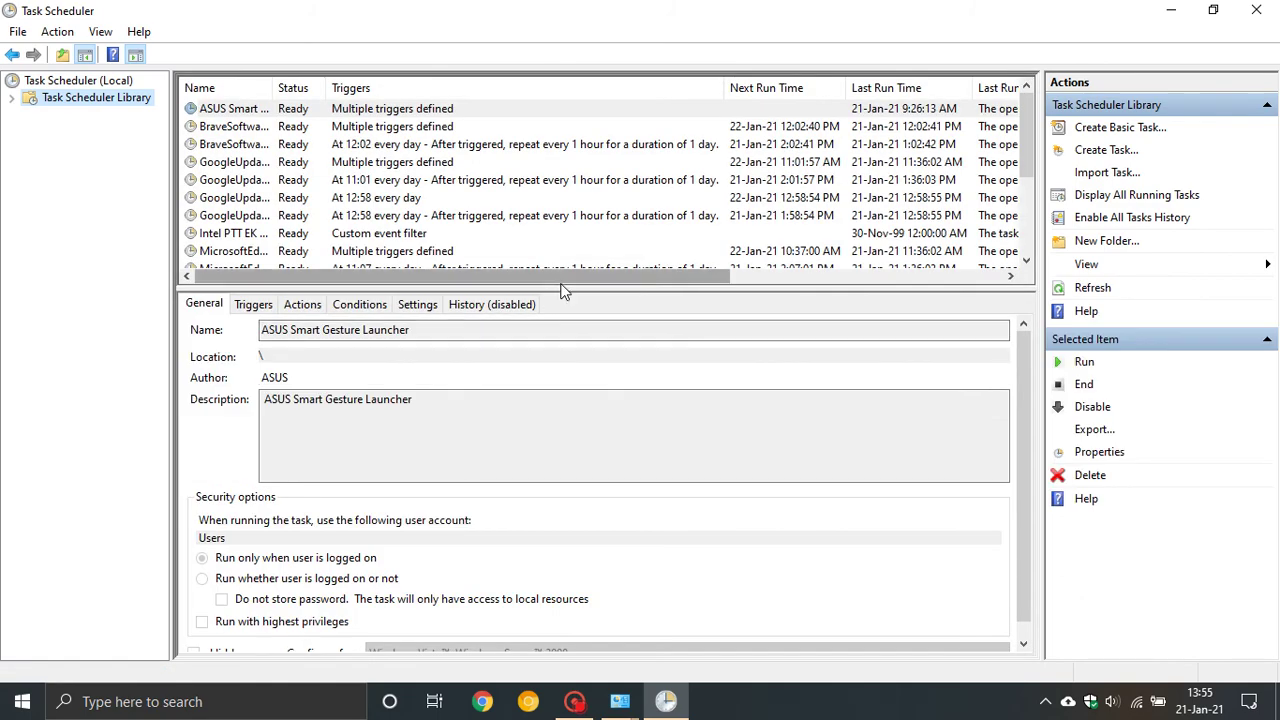
drag(573, 289, 574, 448)
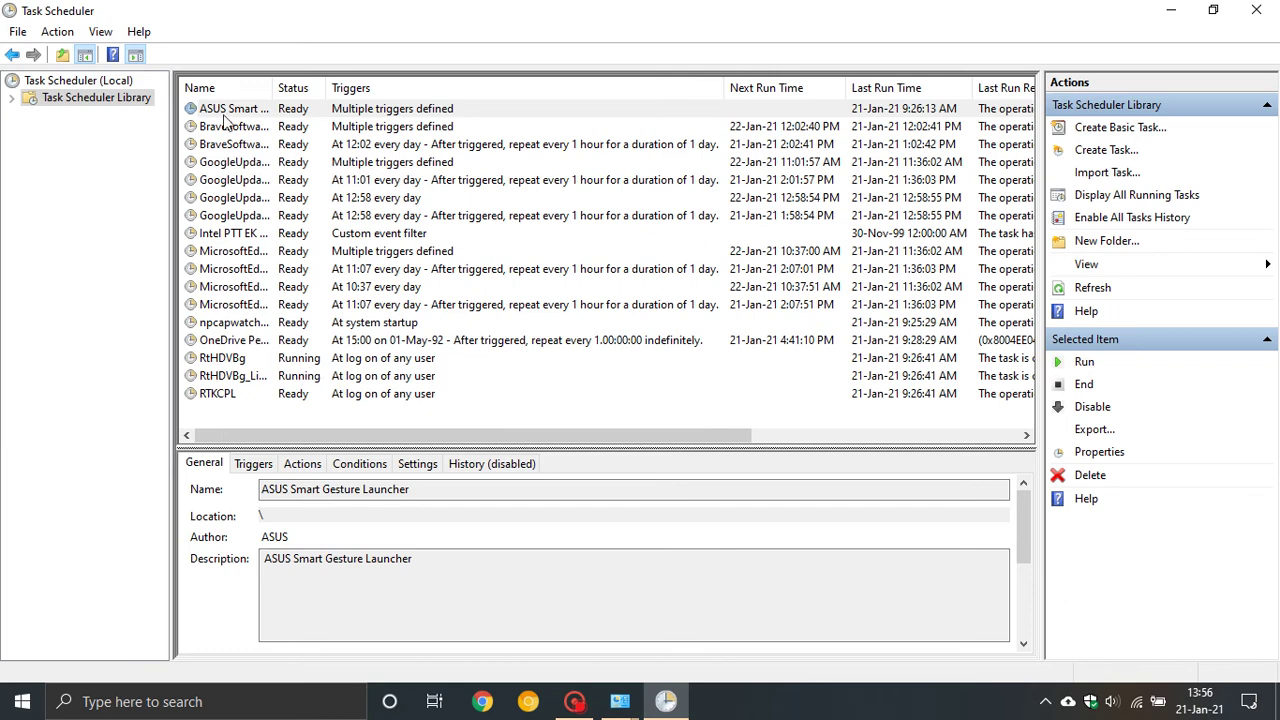
click(226, 203)
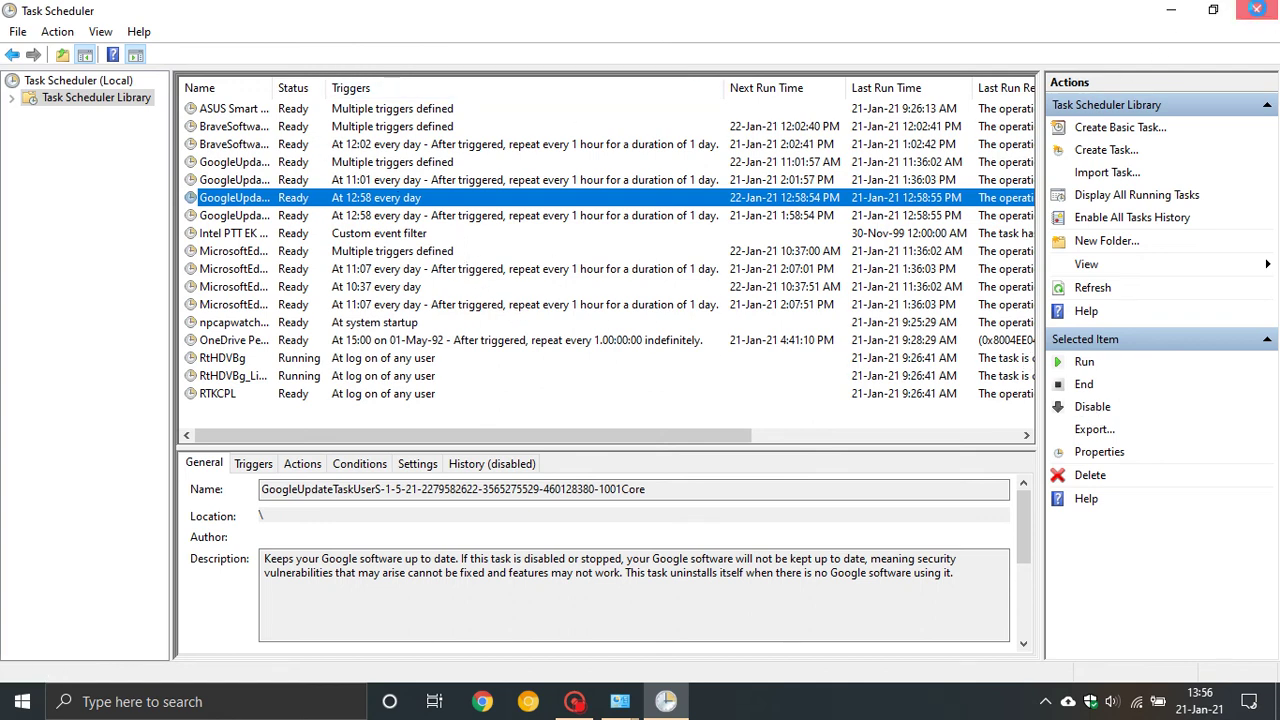
click(1268, 17)
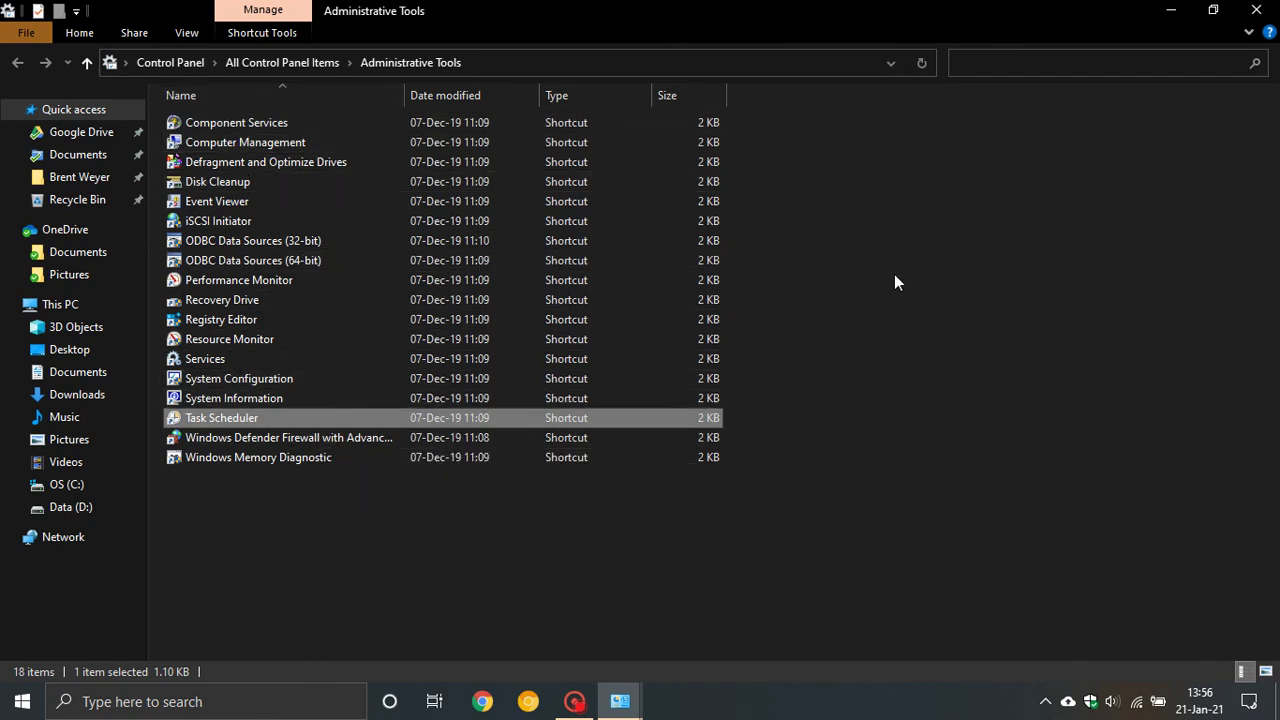
click(1256, 10)
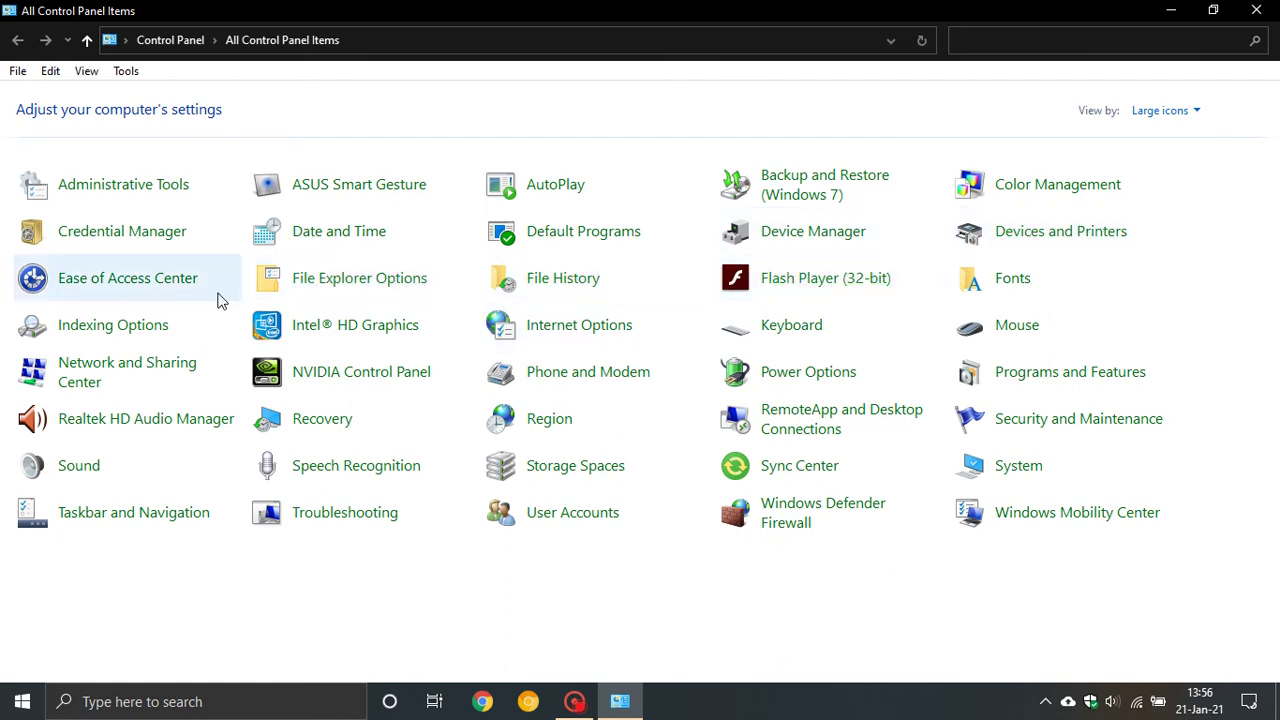
Look through the fonts installed on the computer from the Control Panel and return to all Control Panel items.
click(1003, 283)
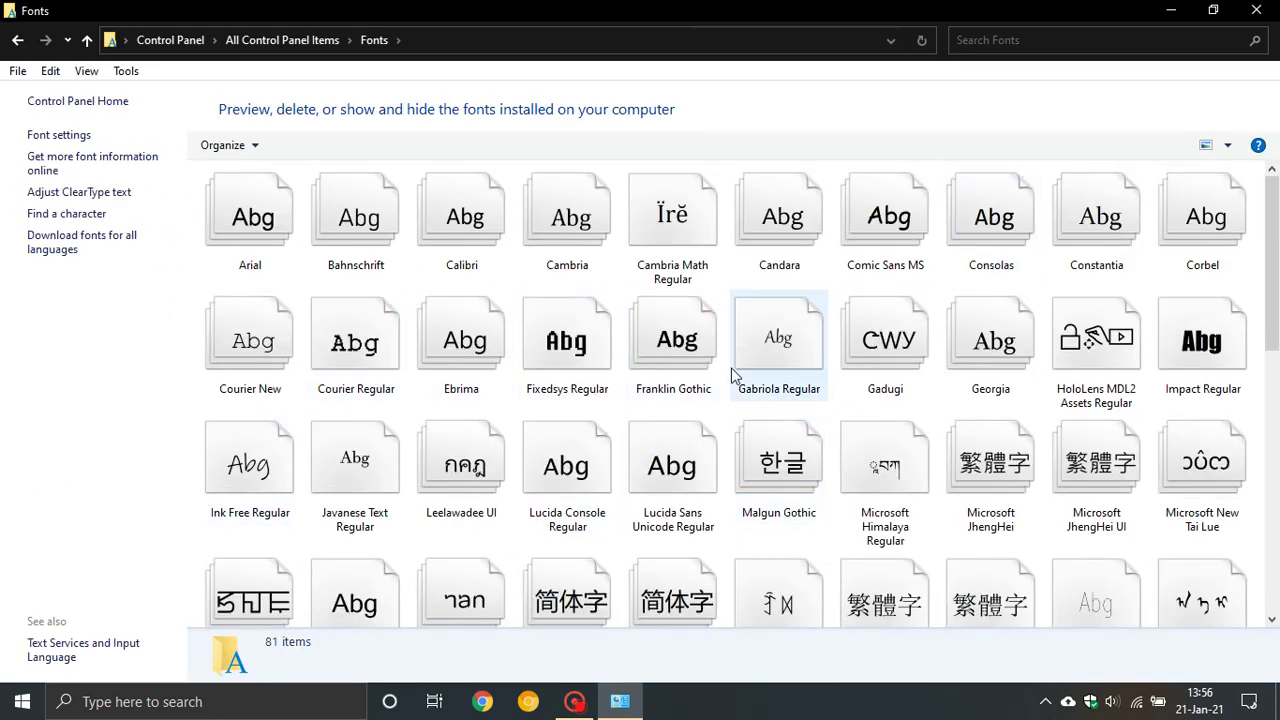
scroll(731, 368, down, 5)
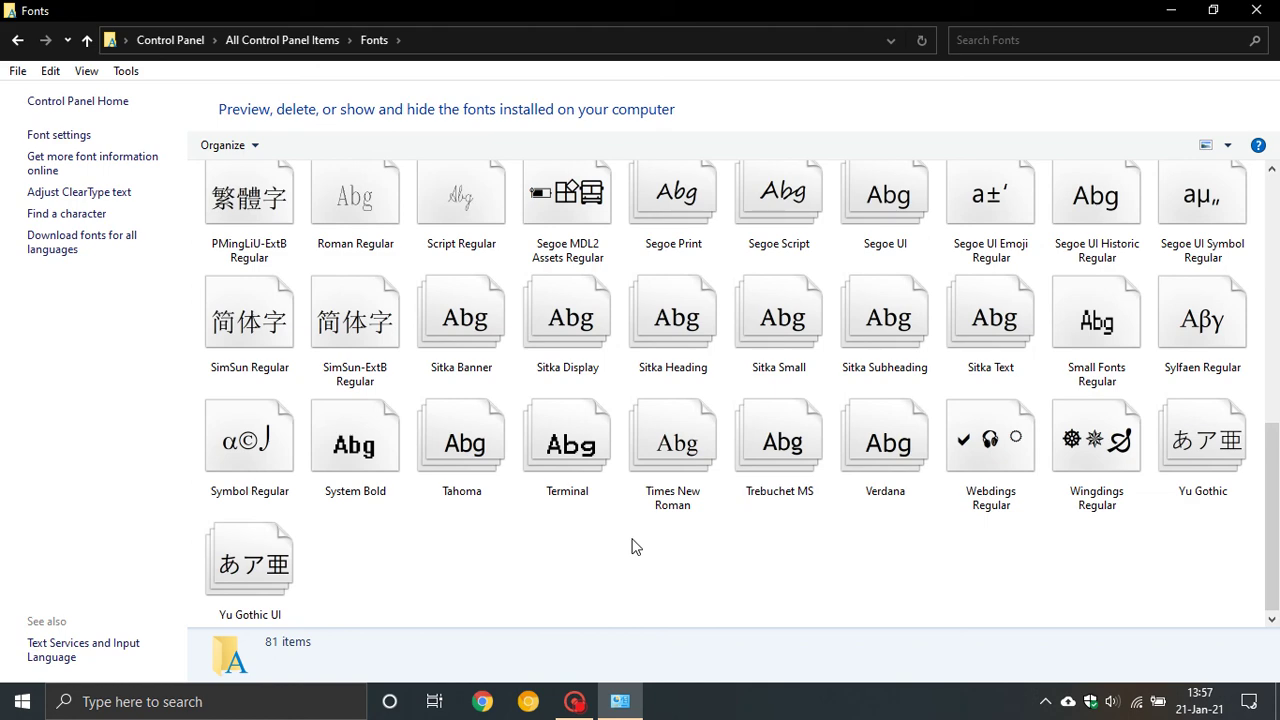
scroll(632, 546, up, 10)
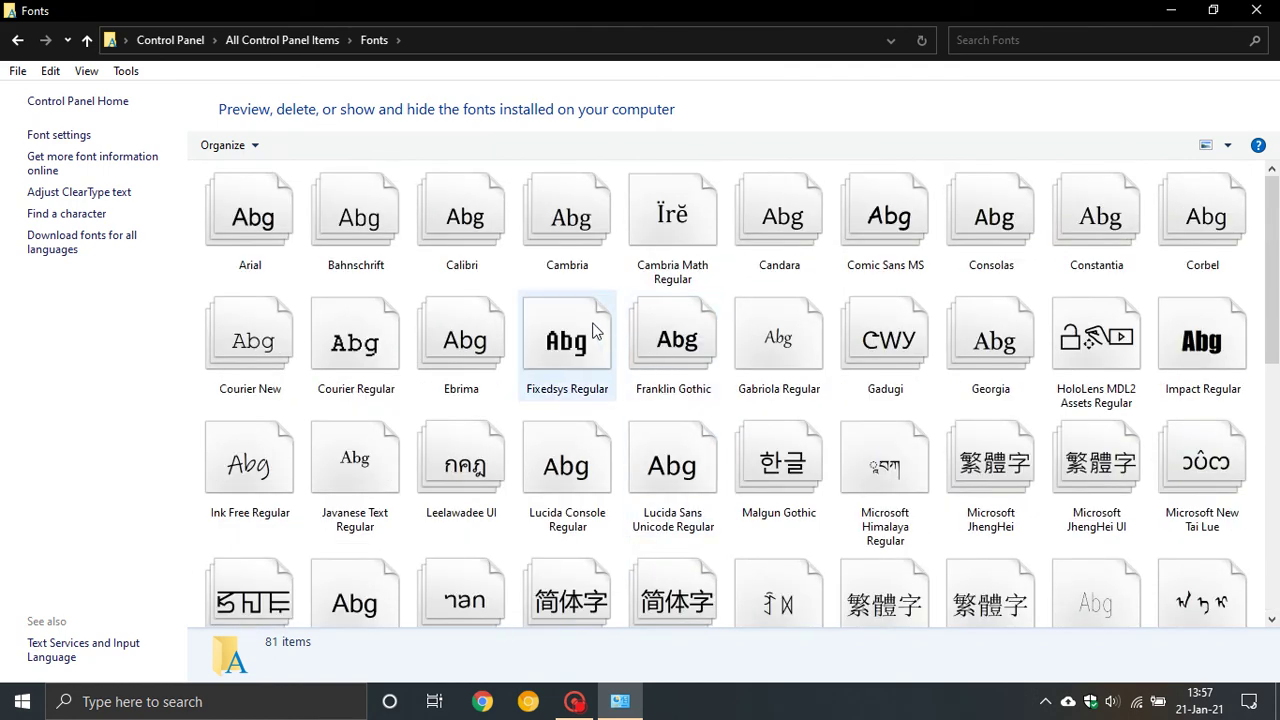
scroll(731, 417, down, 10)
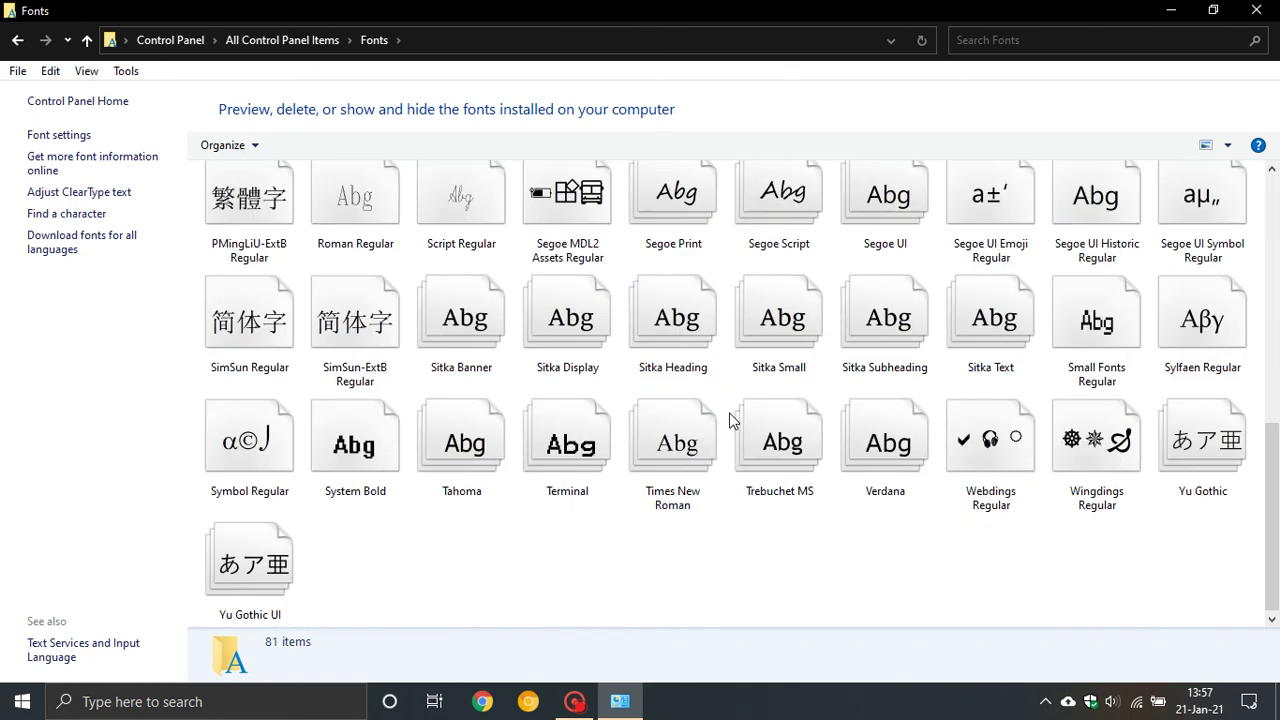
click(16, 41)
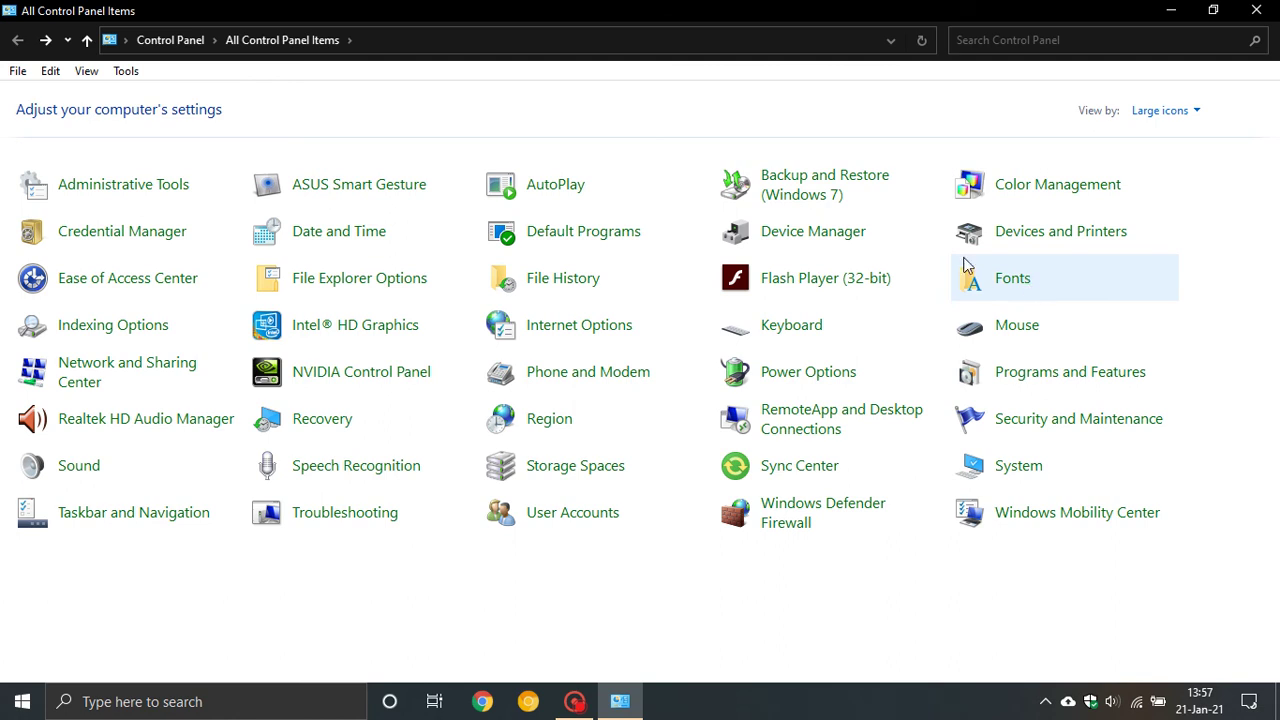
Select the Balanced power plan in Power Options and open its advanced power settings.
click(789, 377)
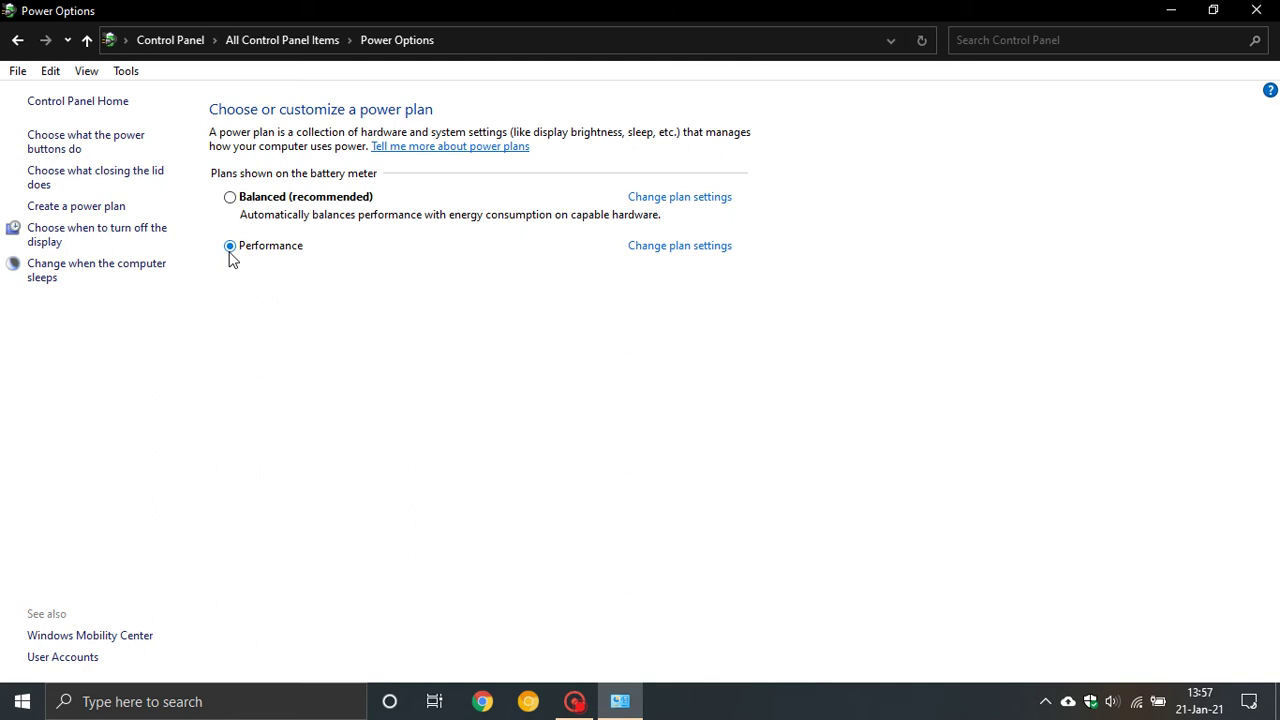
click(668, 196)
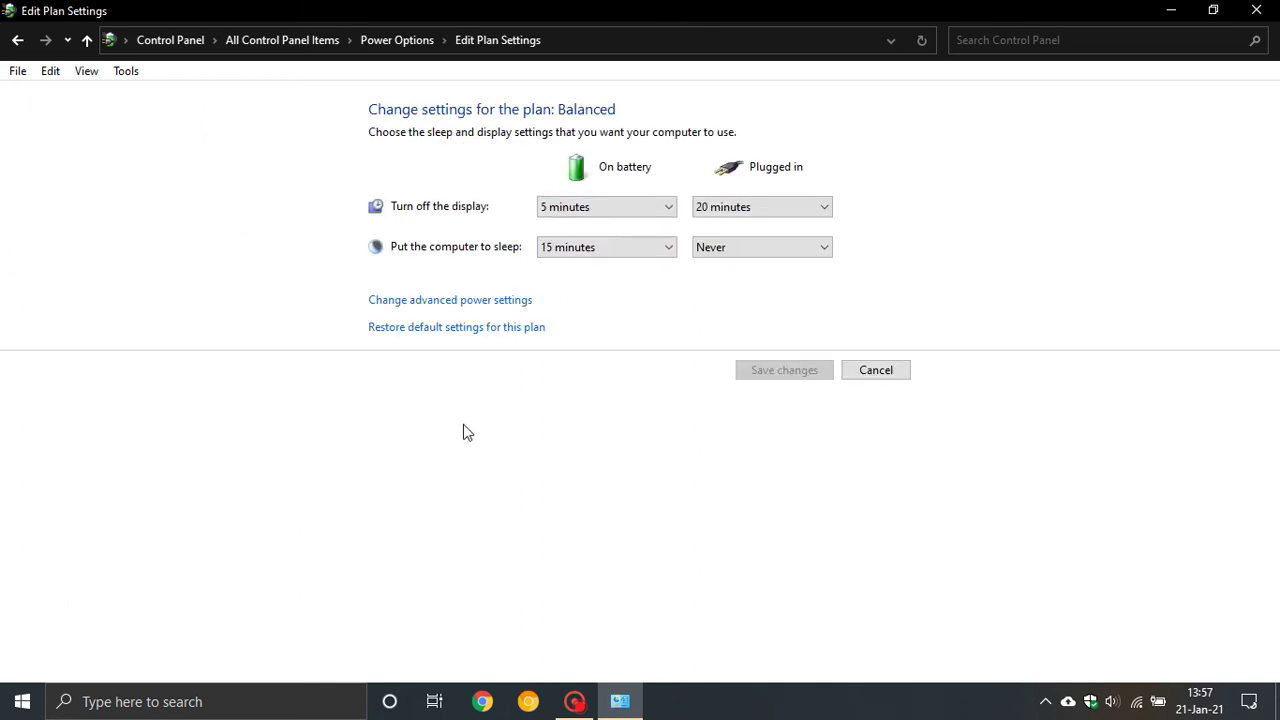
click(456, 303)
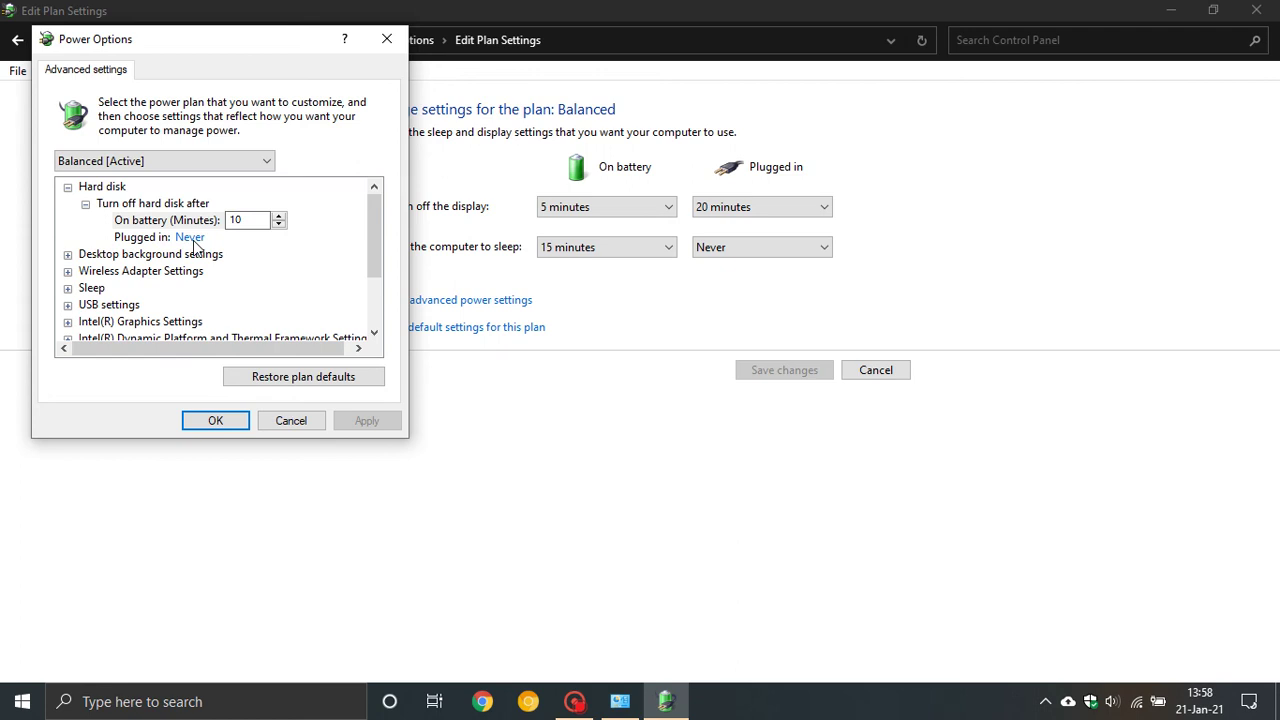
Inspect the Balanced plan's PCI Express and maximum processor state settings, cancel without changes, and return to all Control Panel items.
scroll(243, 256, down, 2)
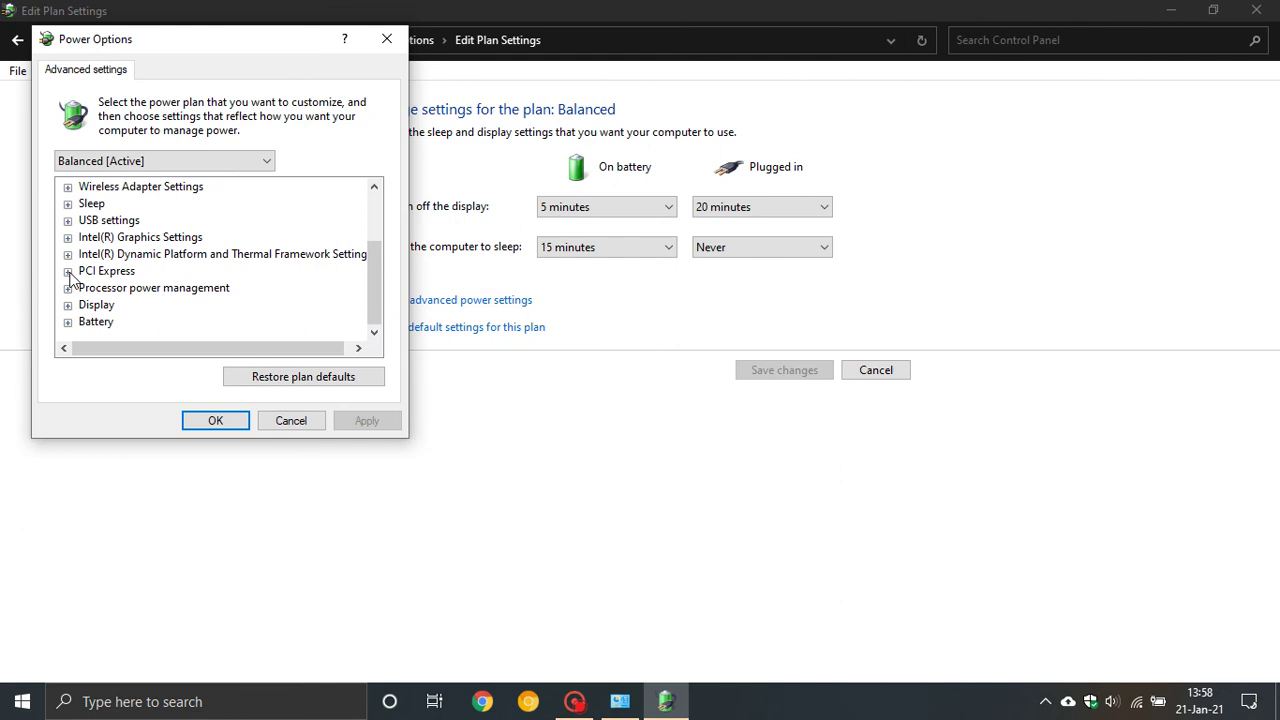
click(68, 272)
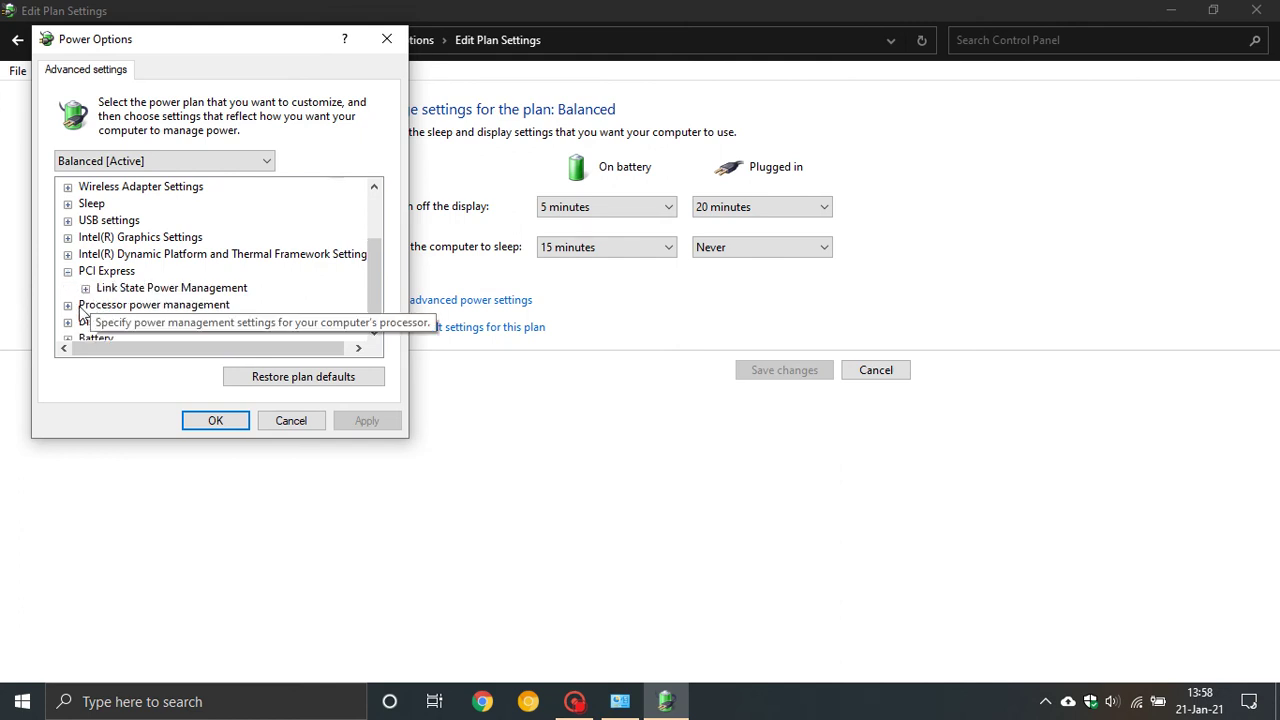
click(67, 271)
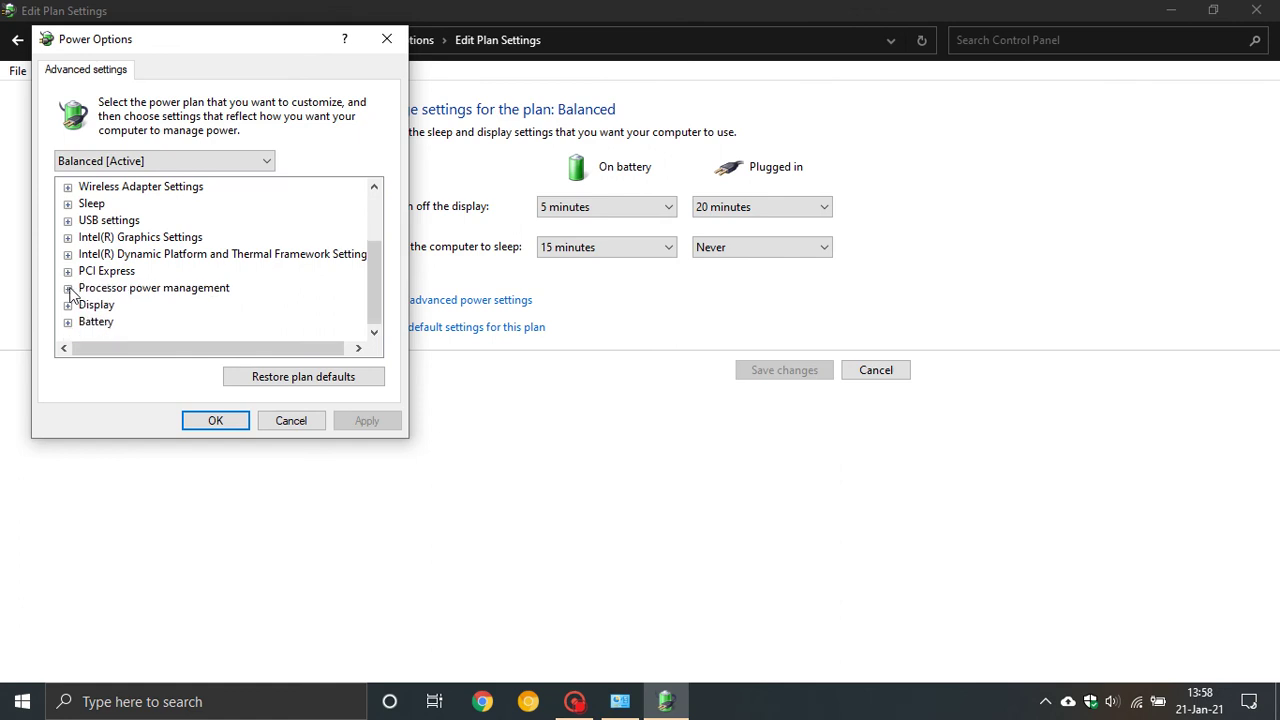
click(67, 288)
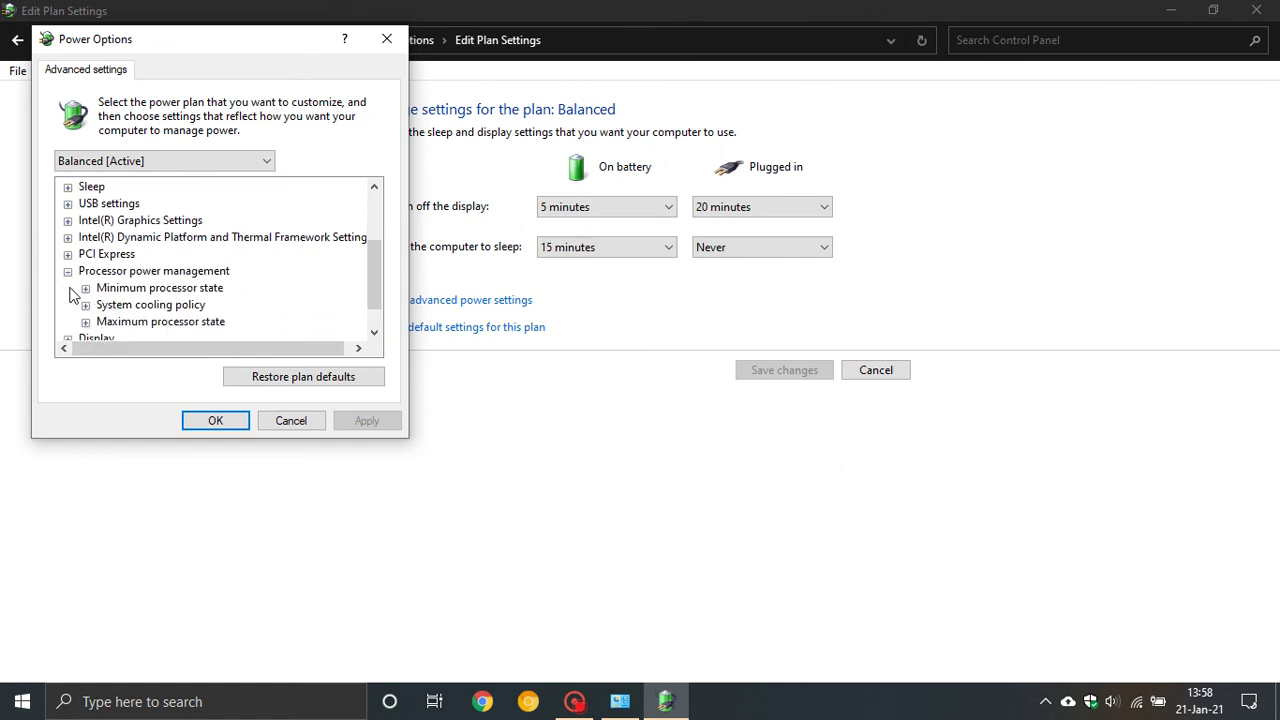
click(150, 322)
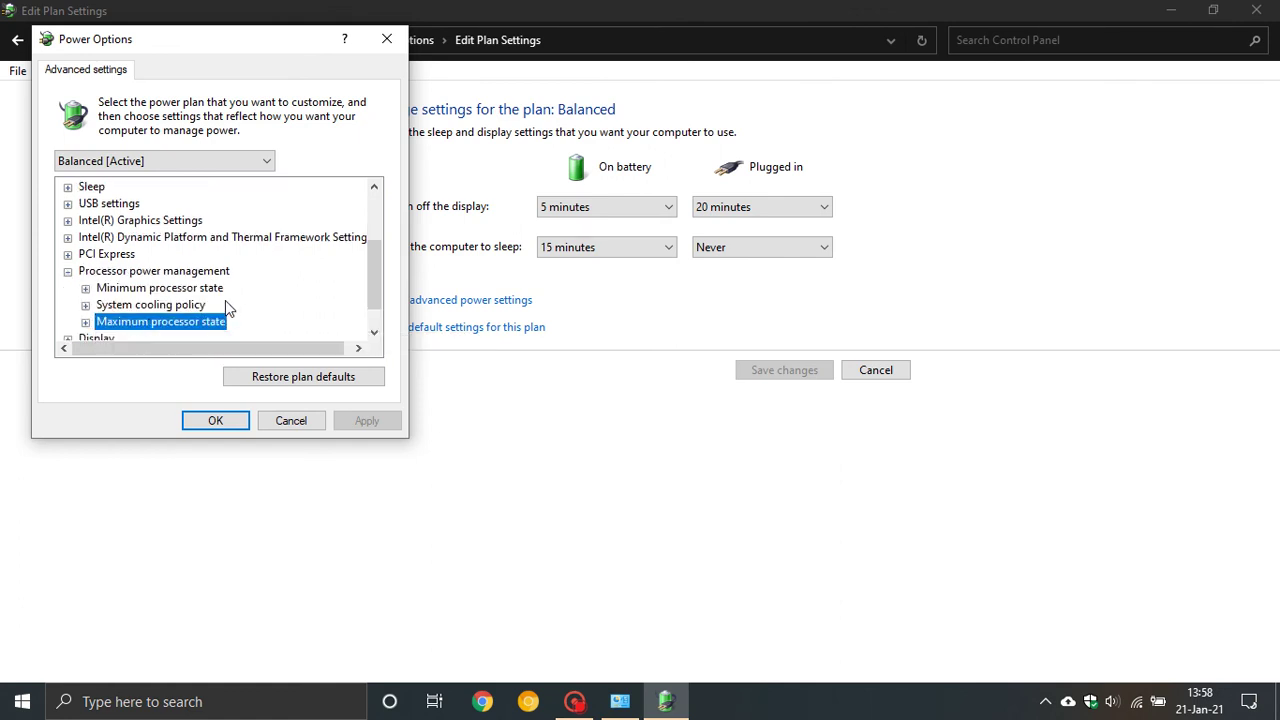
click(85, 322)
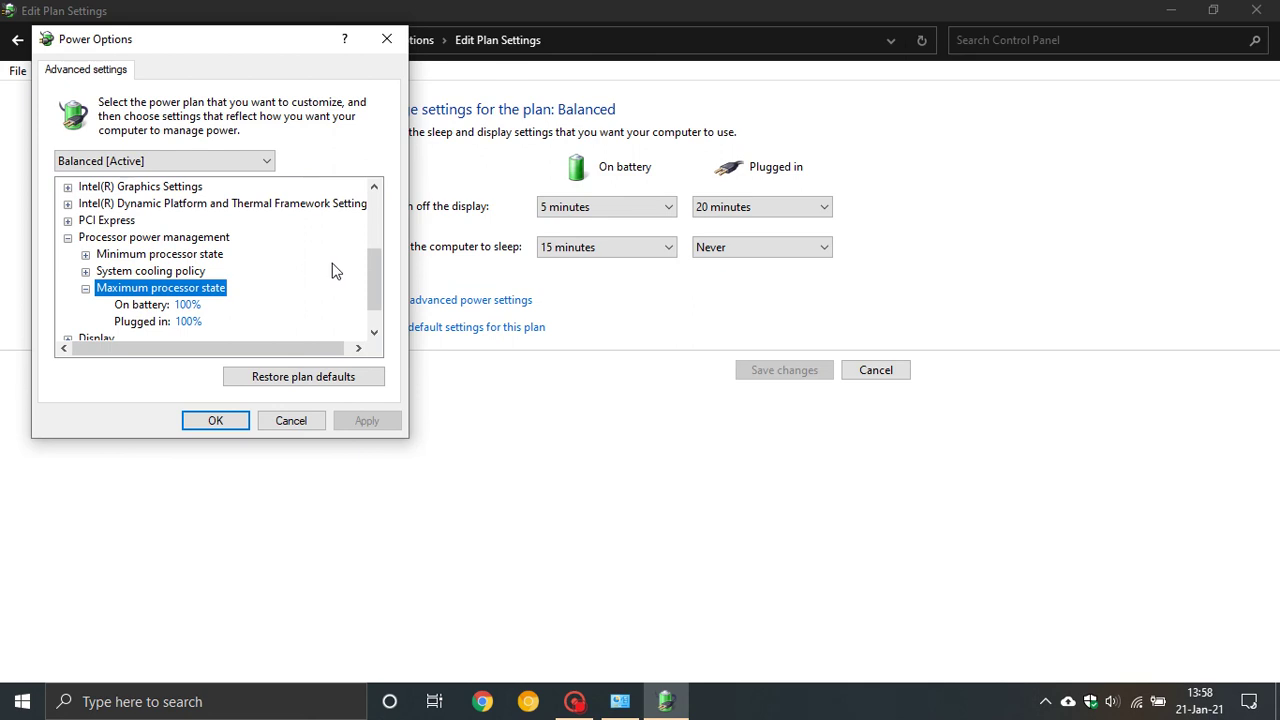
click(291, 421)
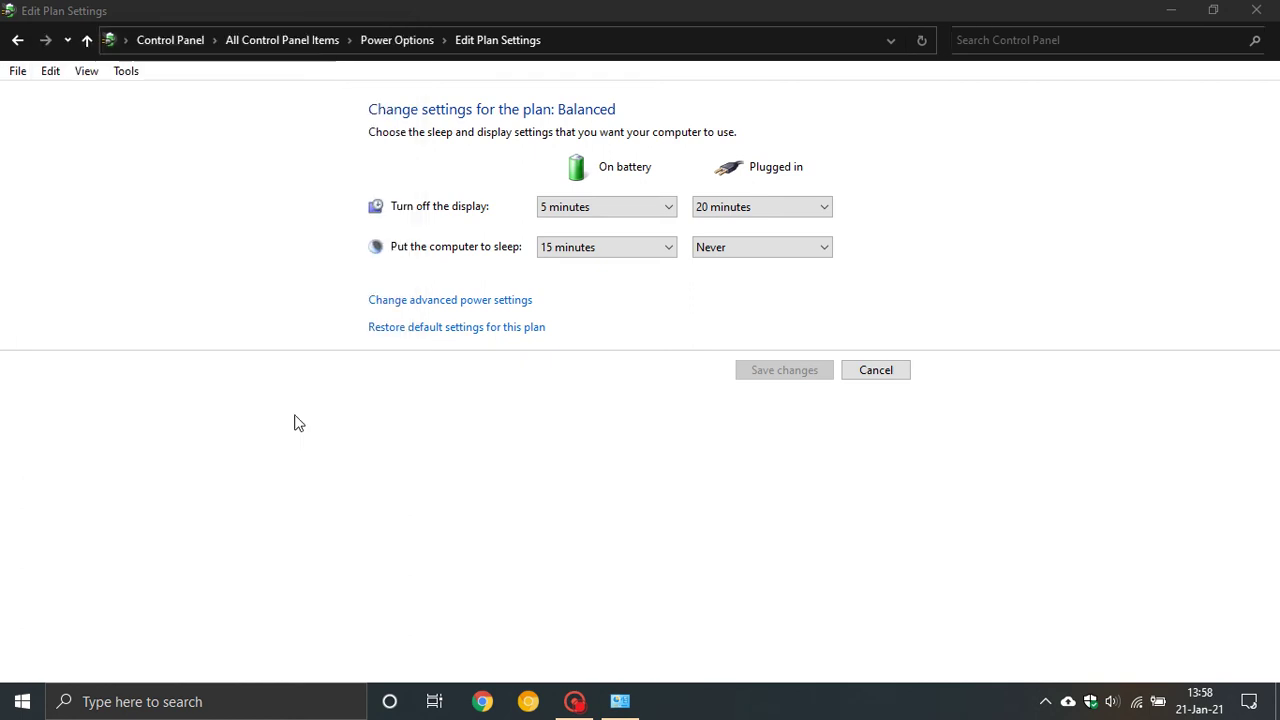
click(17, 41)
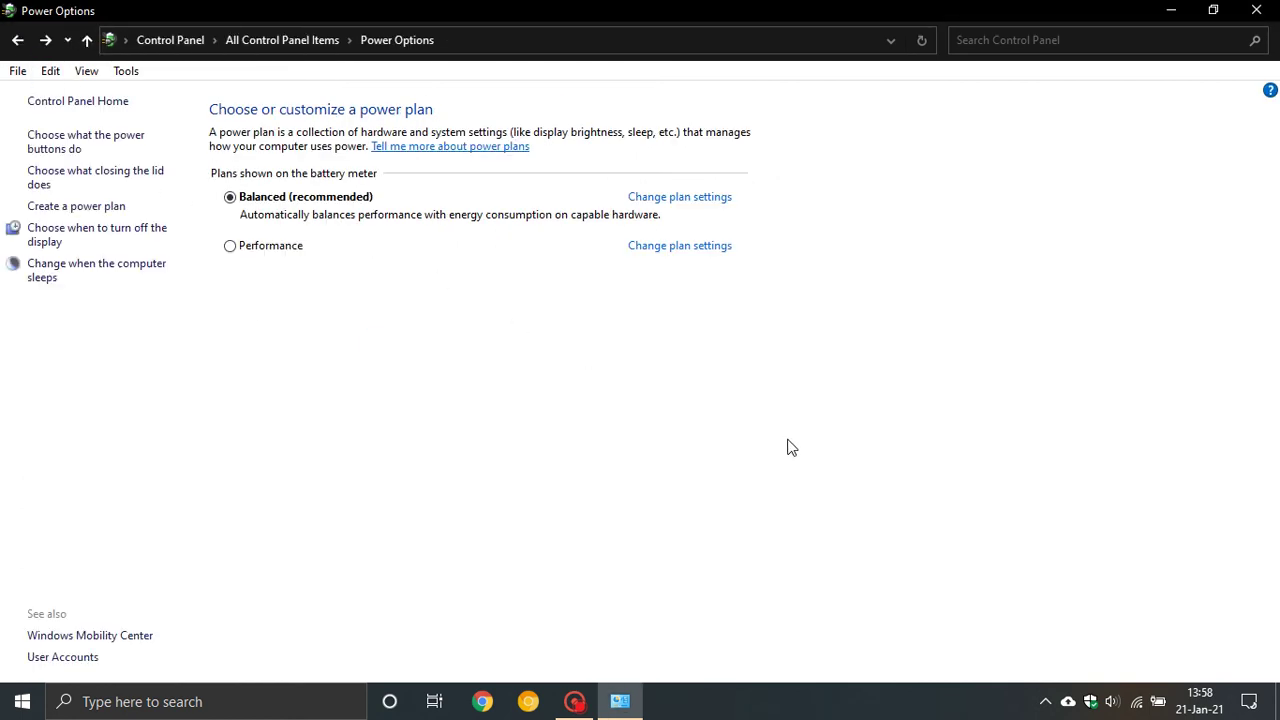
click(17, 41)
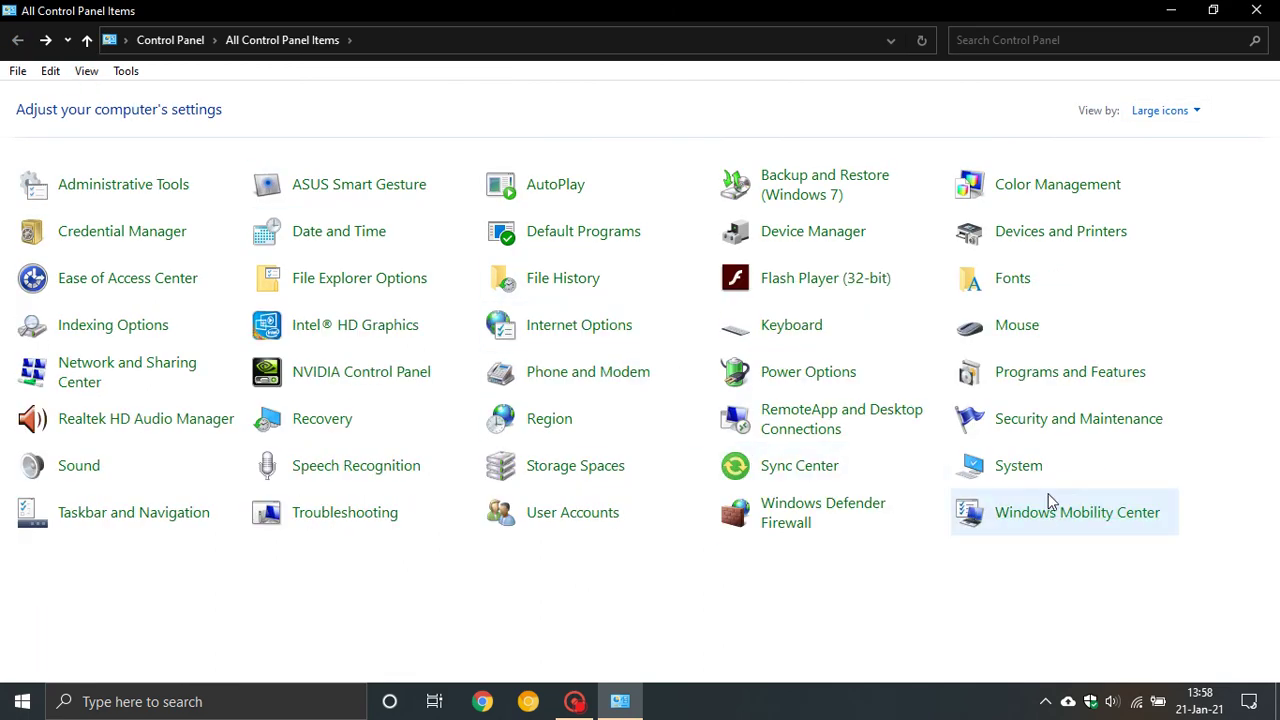
Review the installed programs and the optional Windows features in an enlarged window, and return to all Control Panel items.
click(1028, 372)
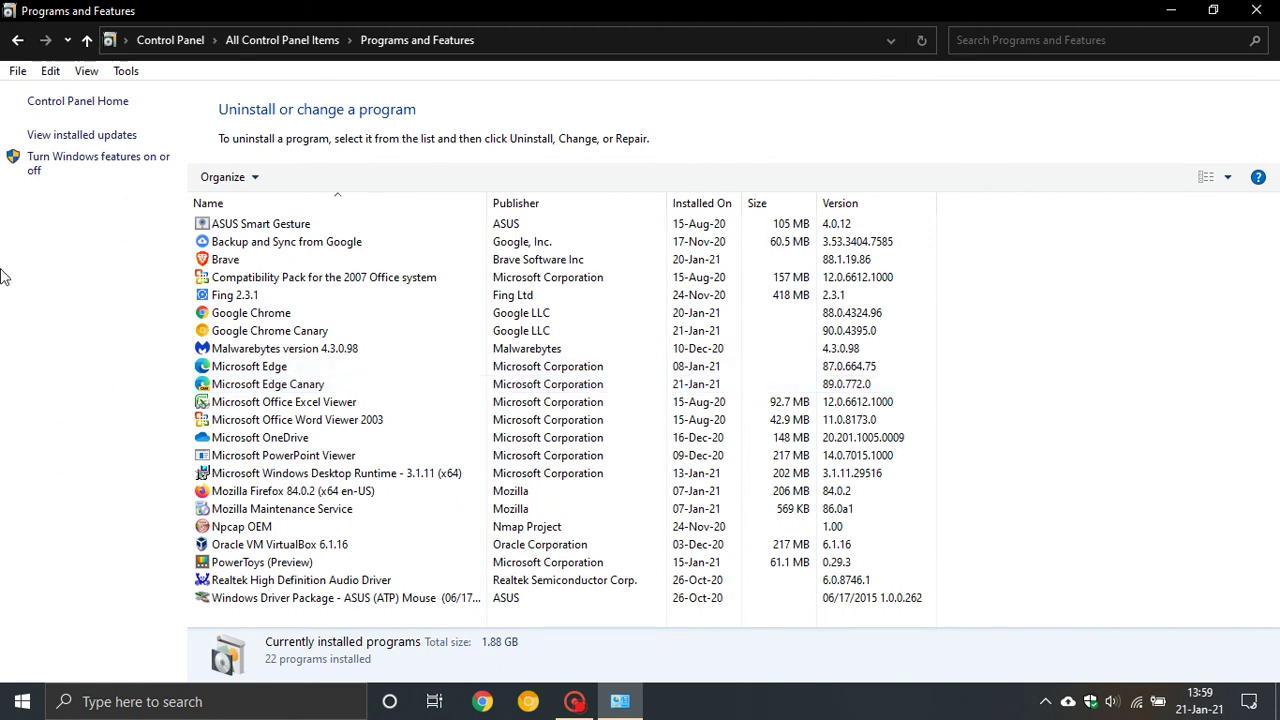
click(78, 170)
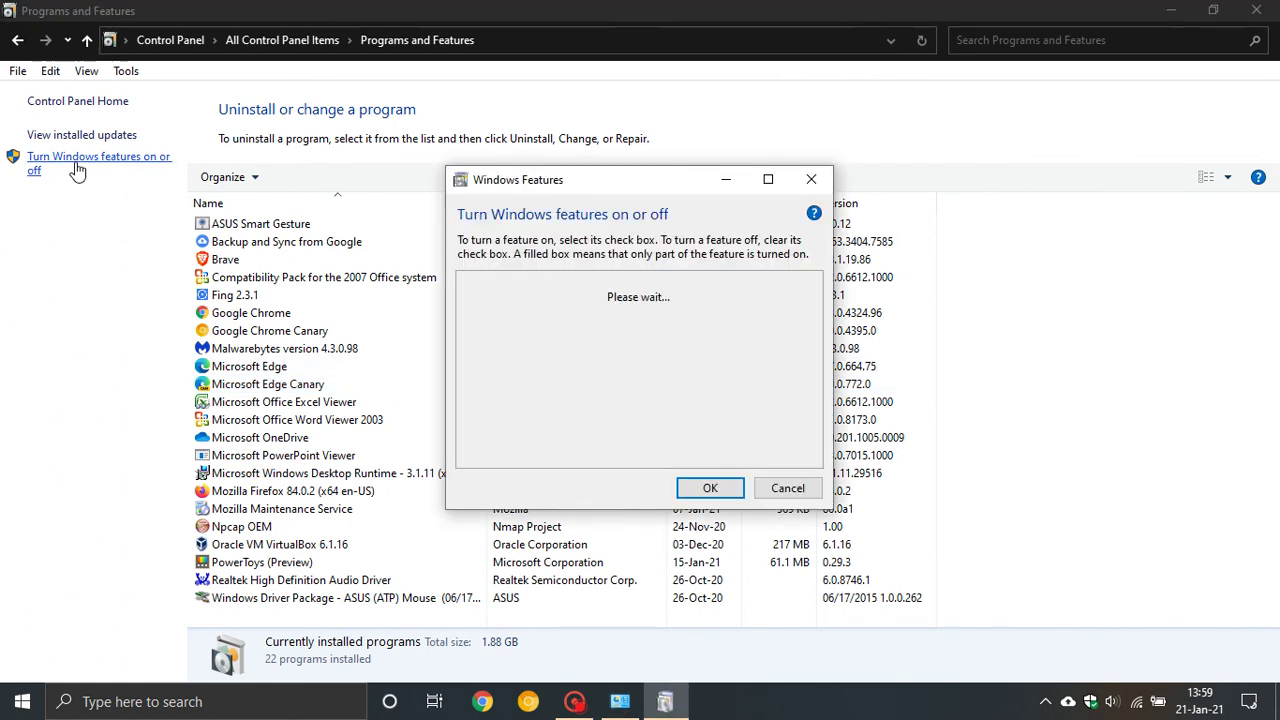
click(769, 180)
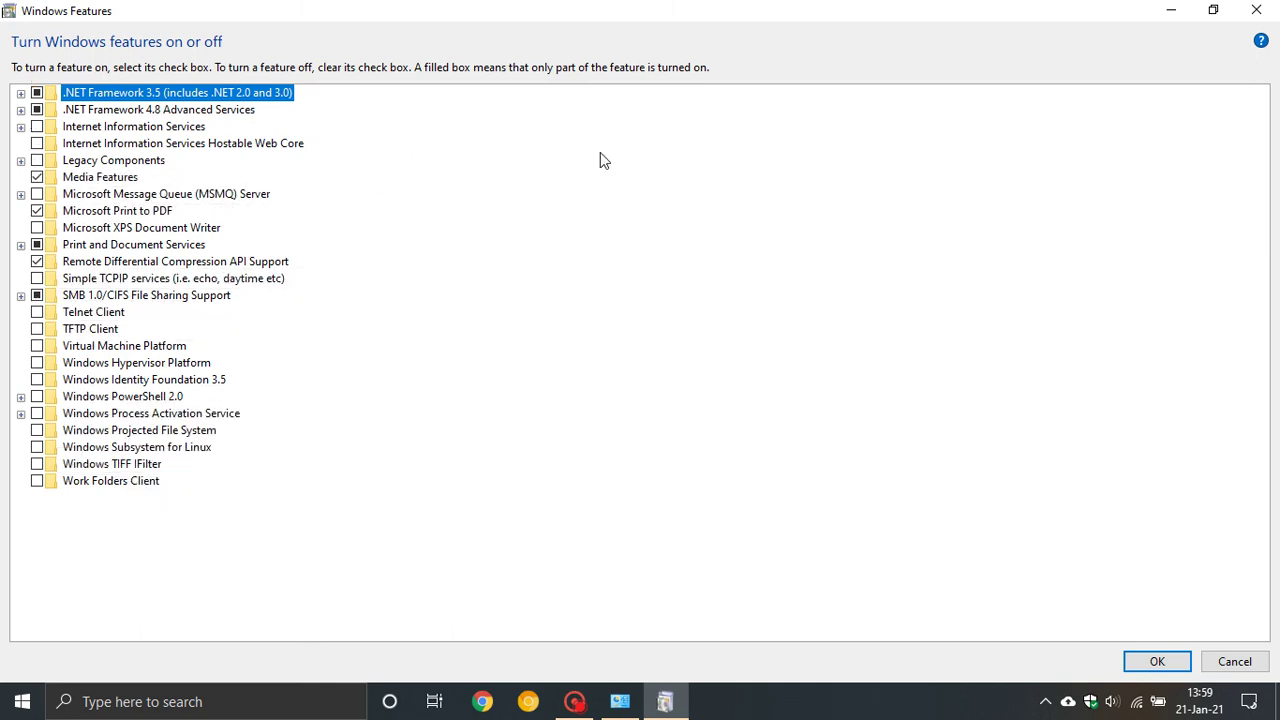
click(1256, 10)
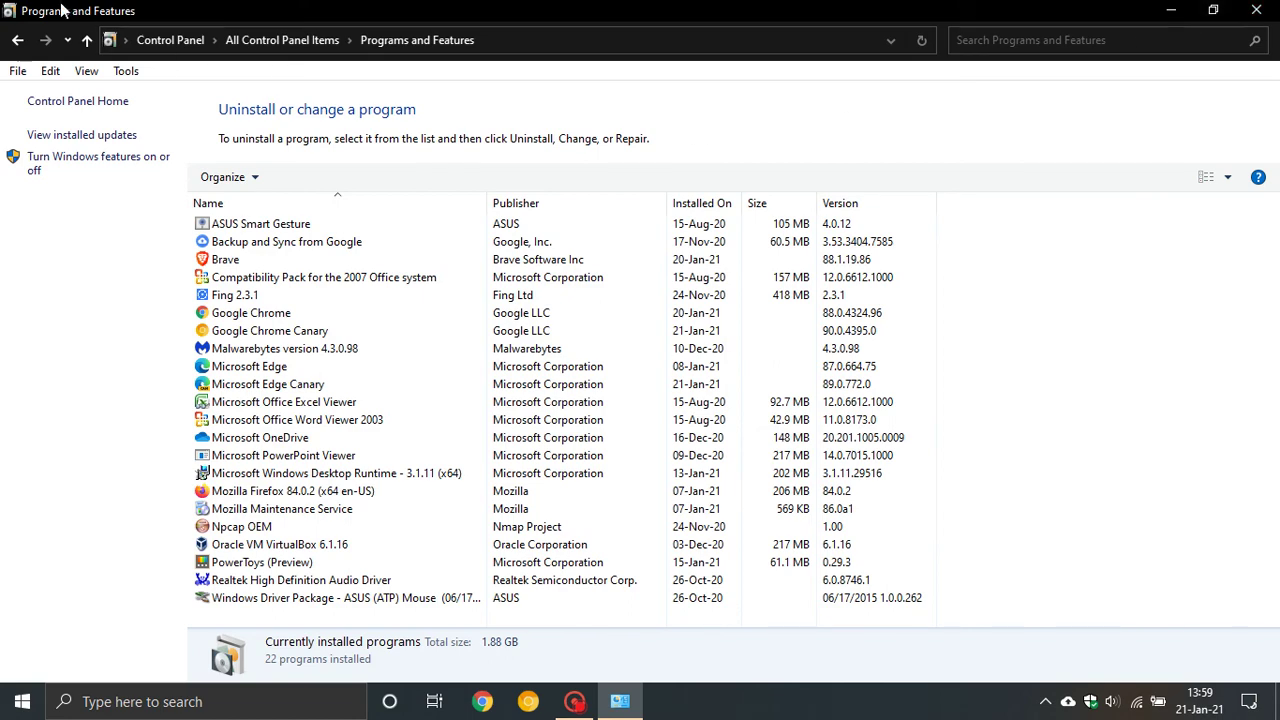
click(18, 40)
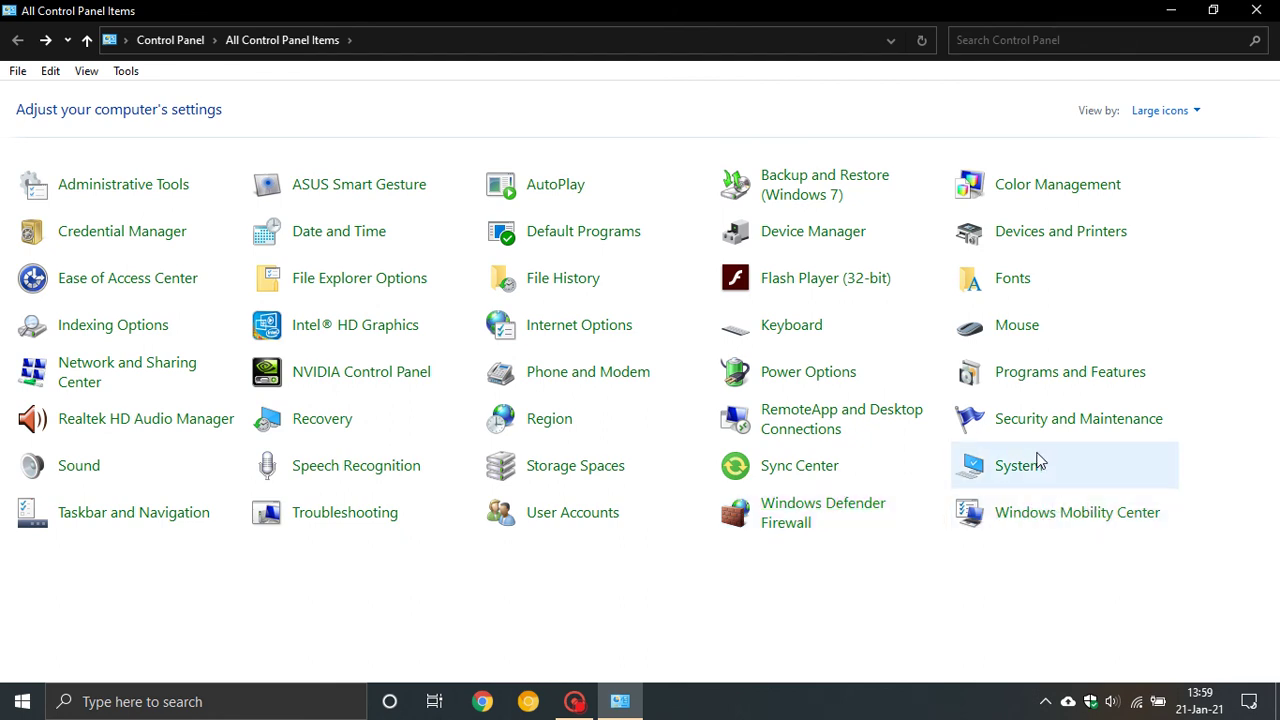
Inspect the User Account Control notification level from User Accounts, cancel without changes, and close Control Panel.
click(557, 514)
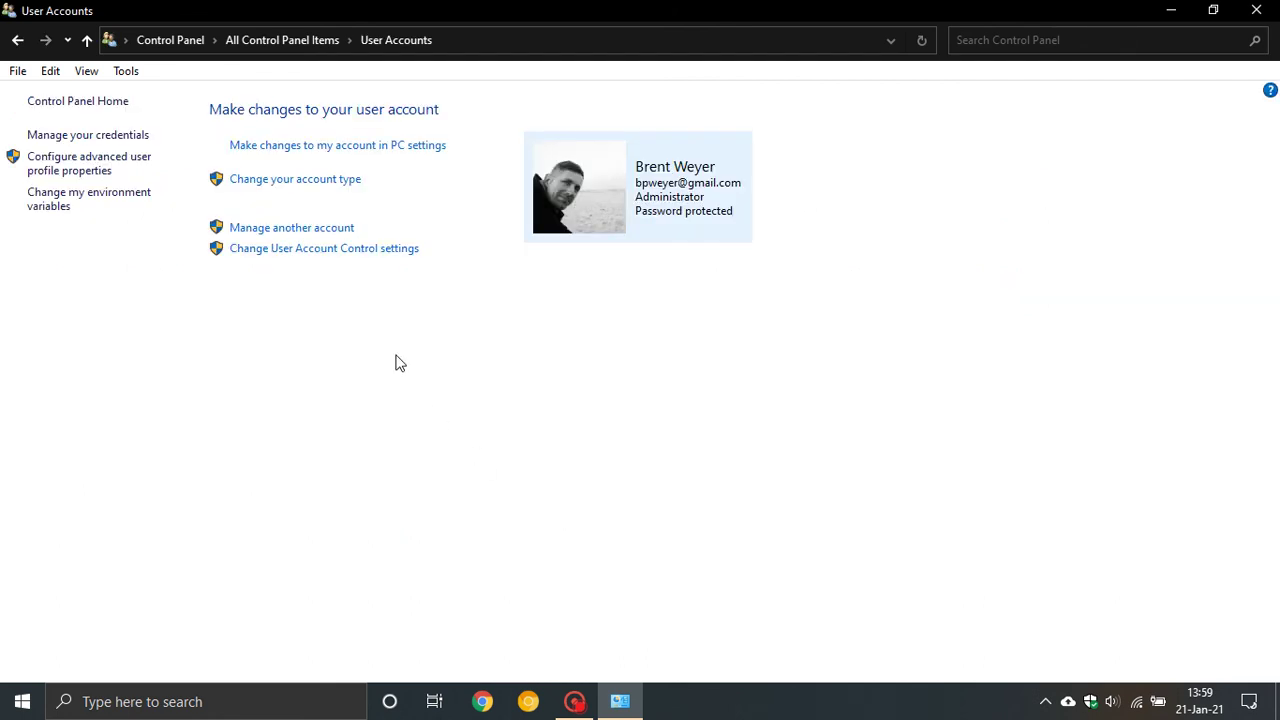
click(316, 250)
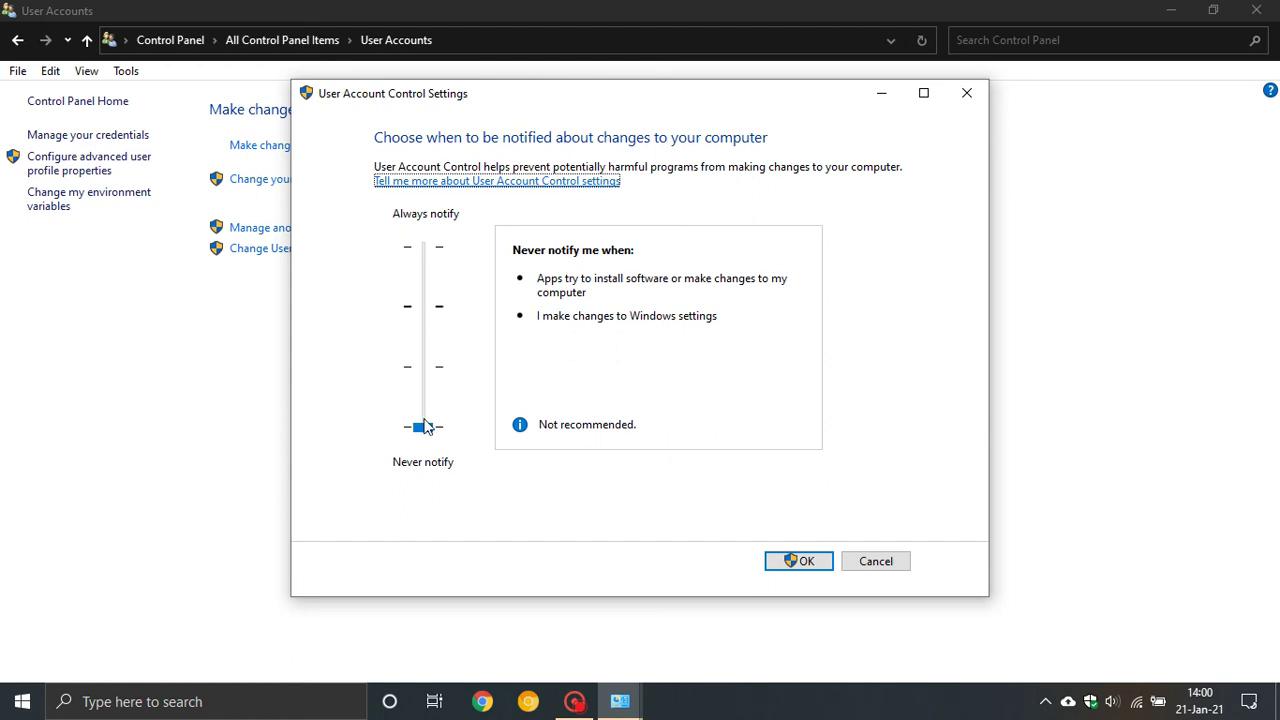
click(875, 563)
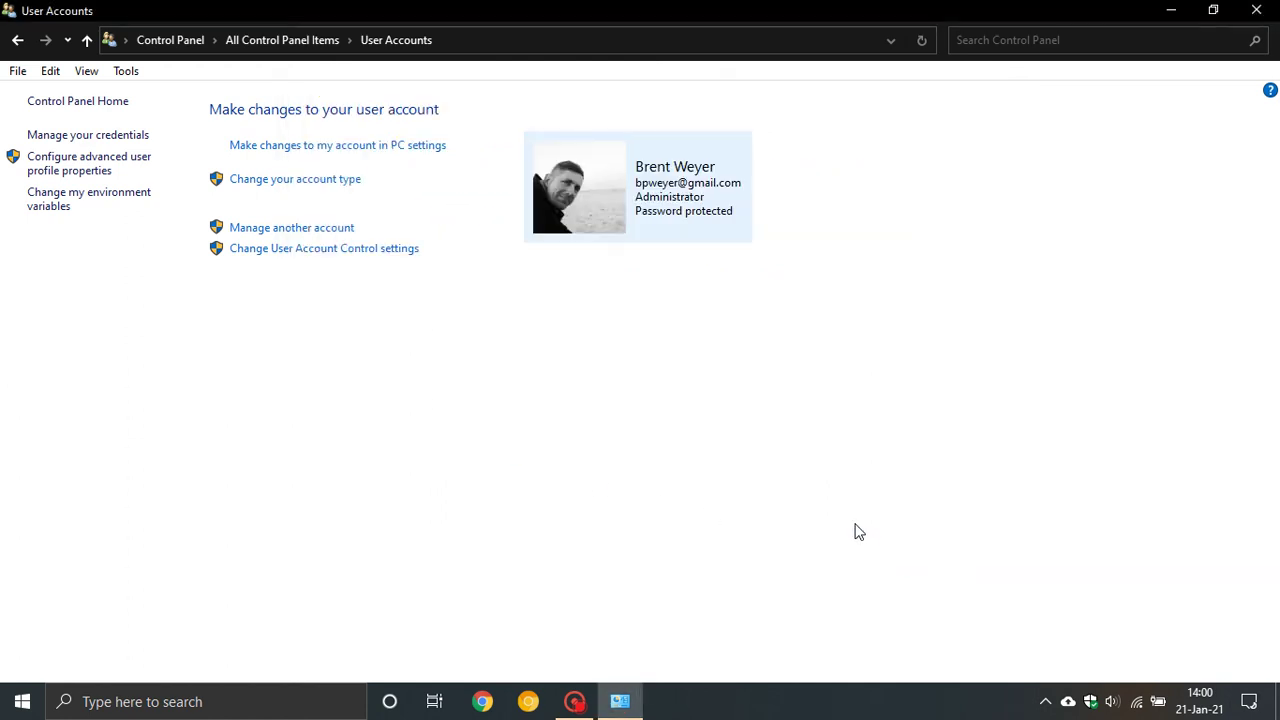
click(18, 40)
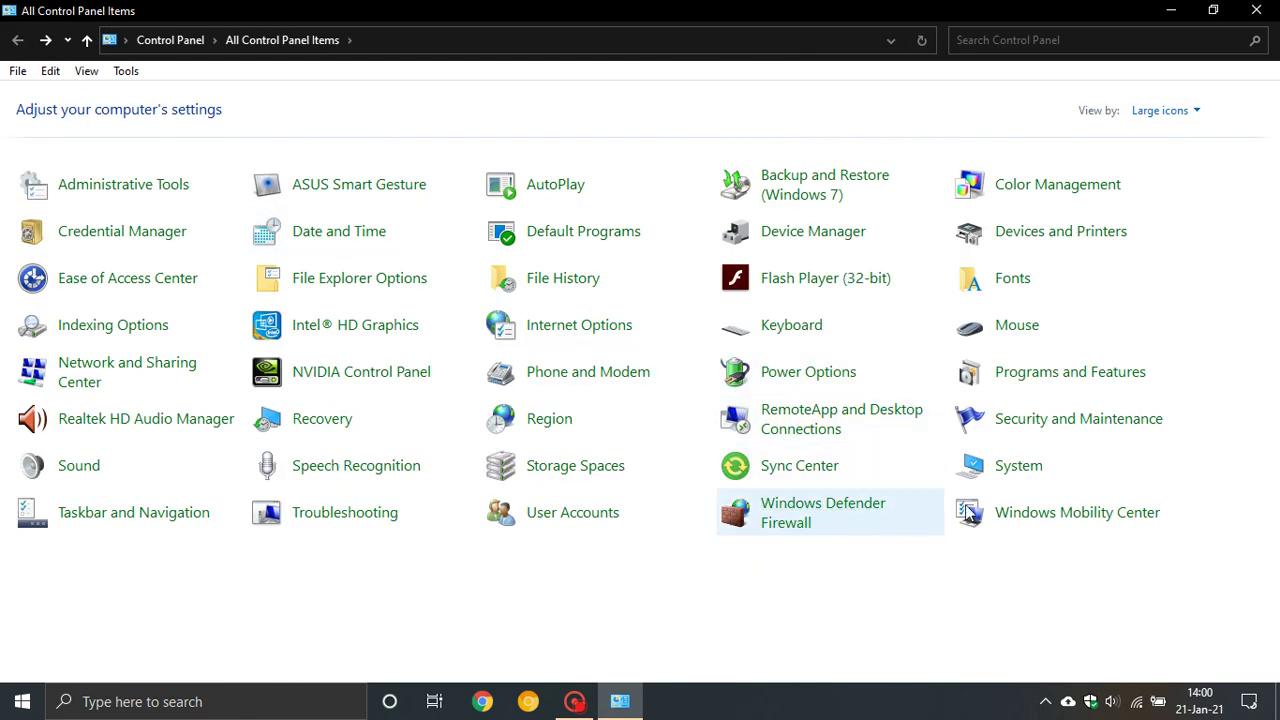
click(1256, 12)
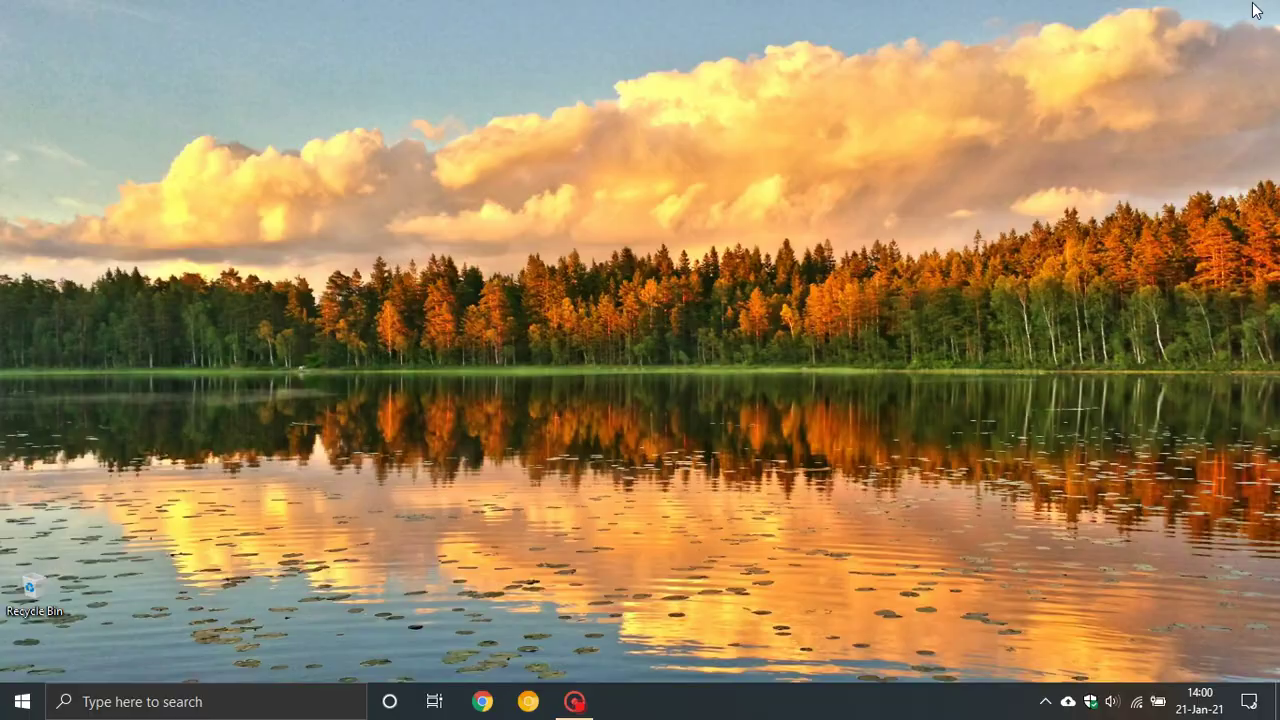
Check the Google backup and sync status and display the Windows Security quick actions with the quick scan option.
click(24, 704)
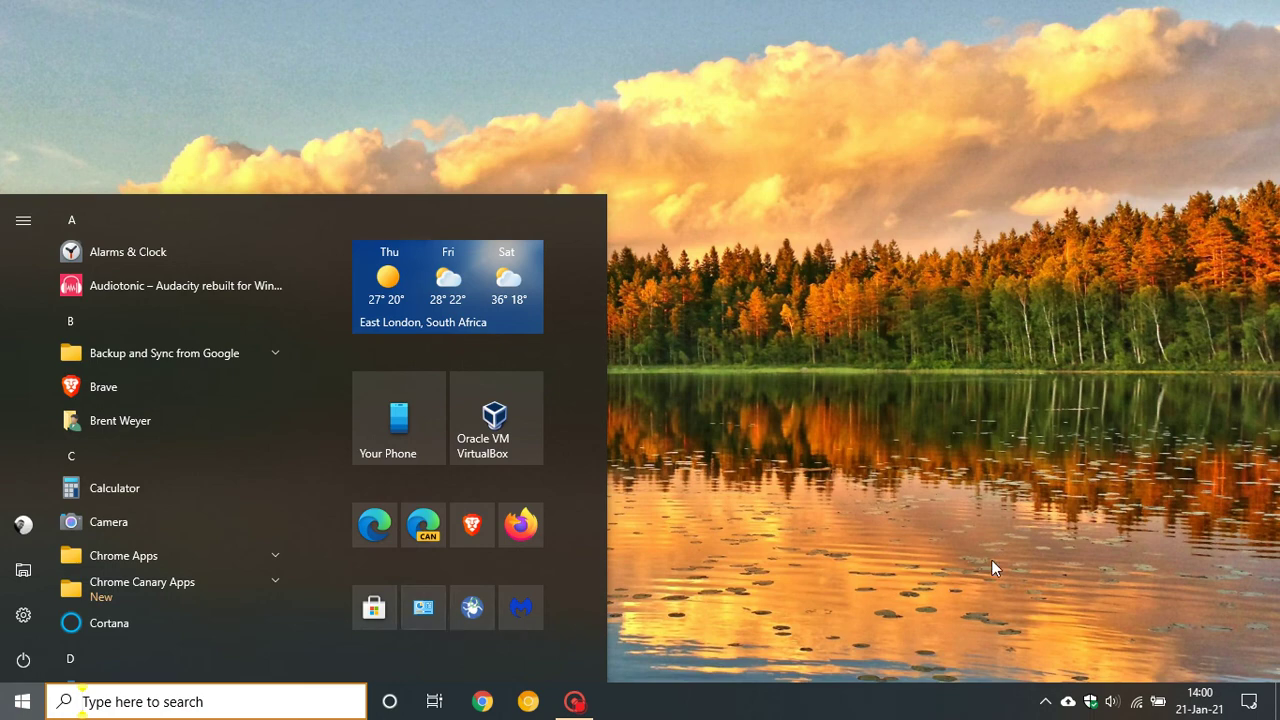
click(1067, 703)
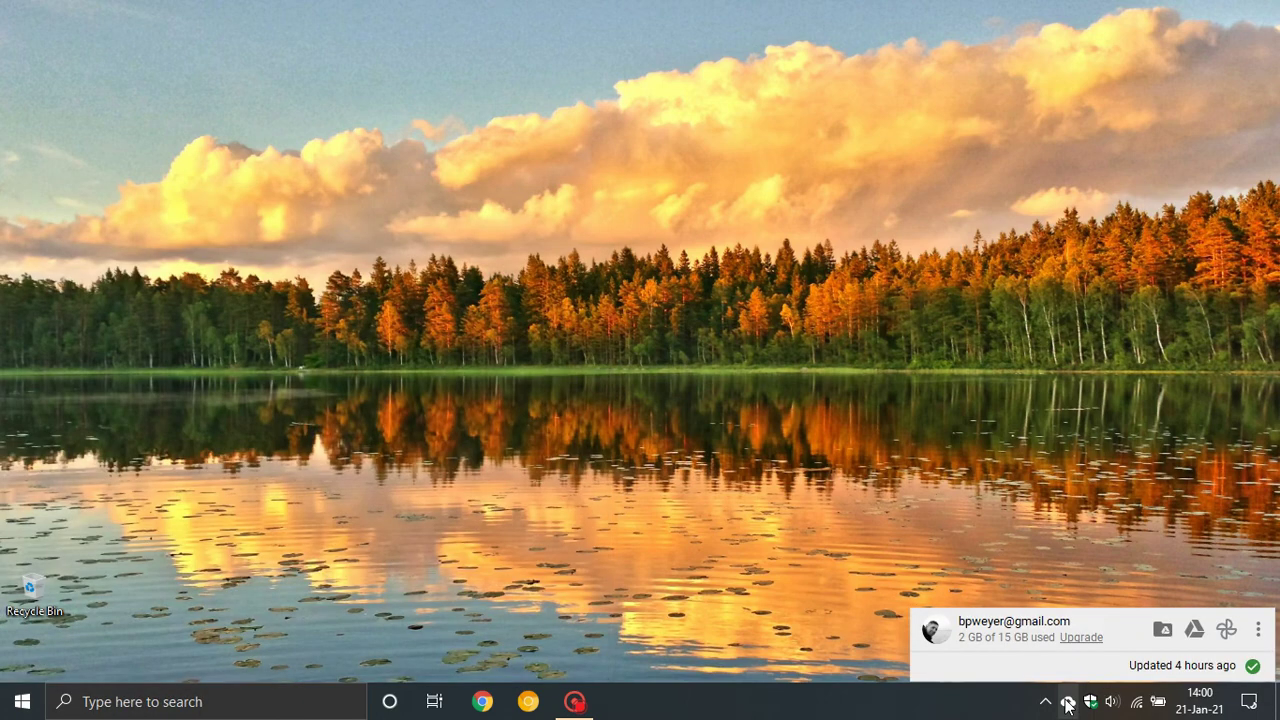
right_click(1091, 702)
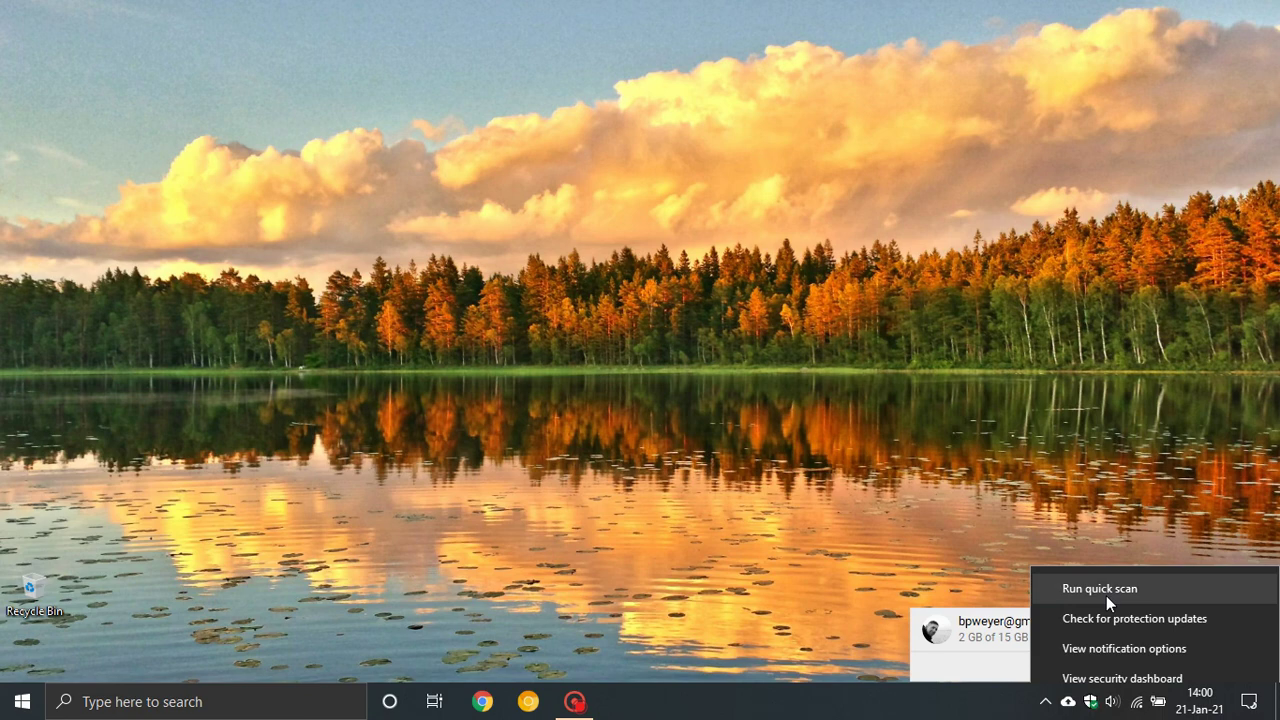
Open Malwarebytes AdwCleaner to view its scan dashboard, close it without scanning, and locate the Malwarebytes app among the pinned apps.
click(20, 702)
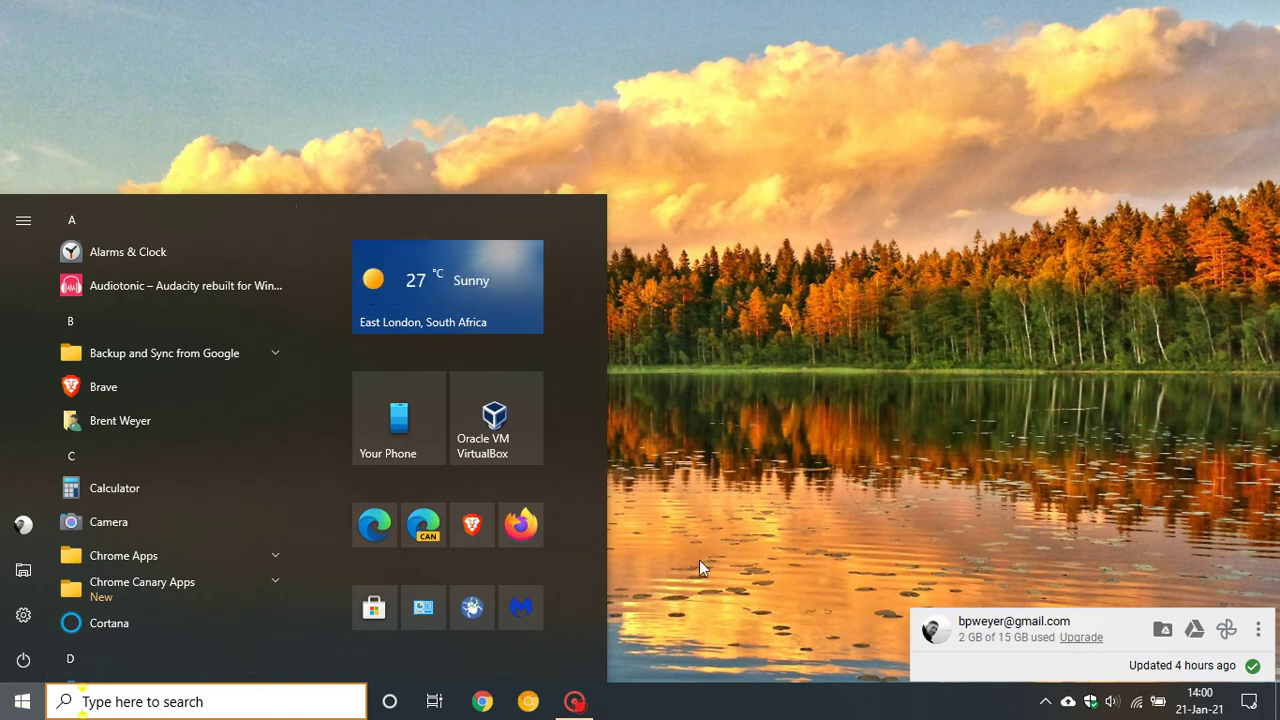
click(472, 610)
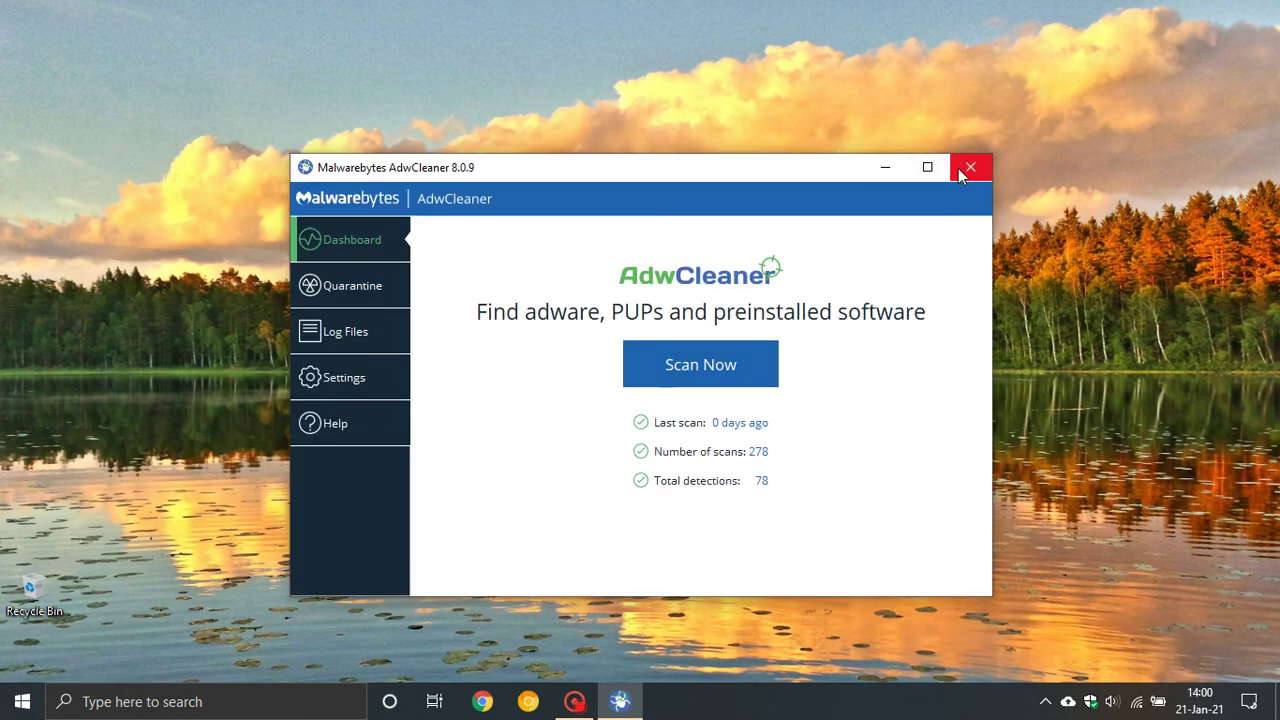
click(969, 167)
click(22, 701)
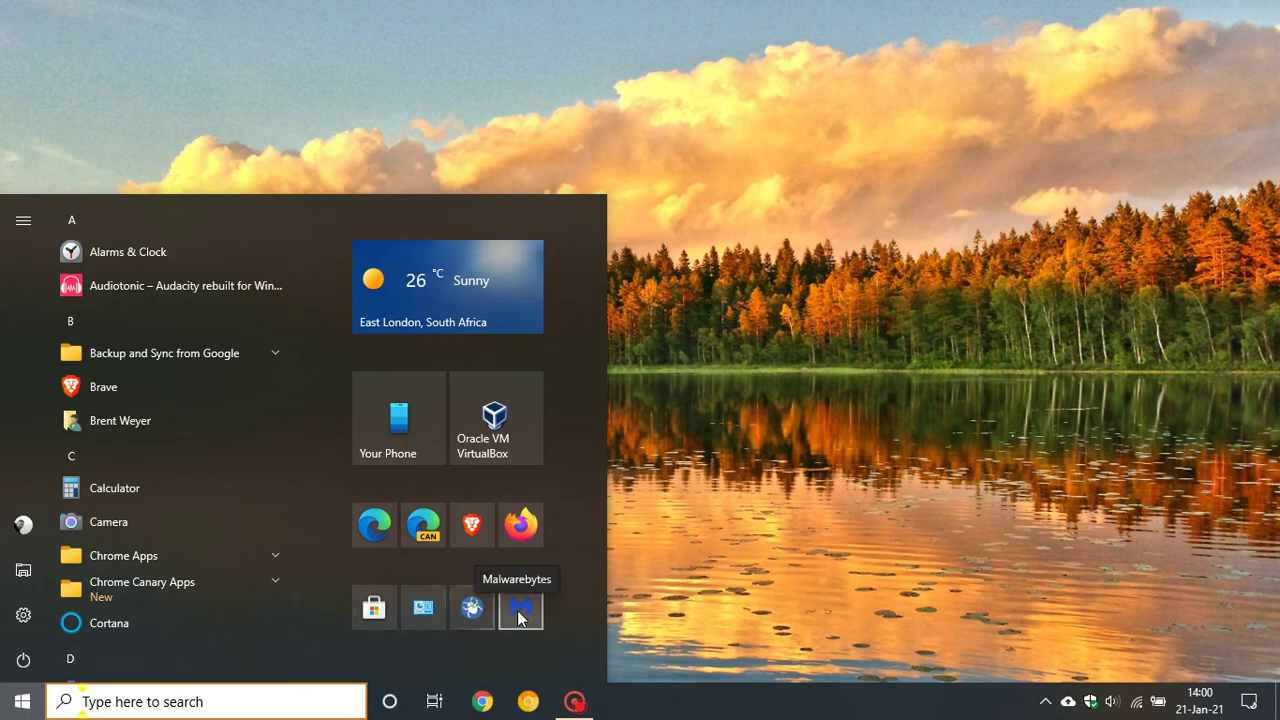
click(704, 320)
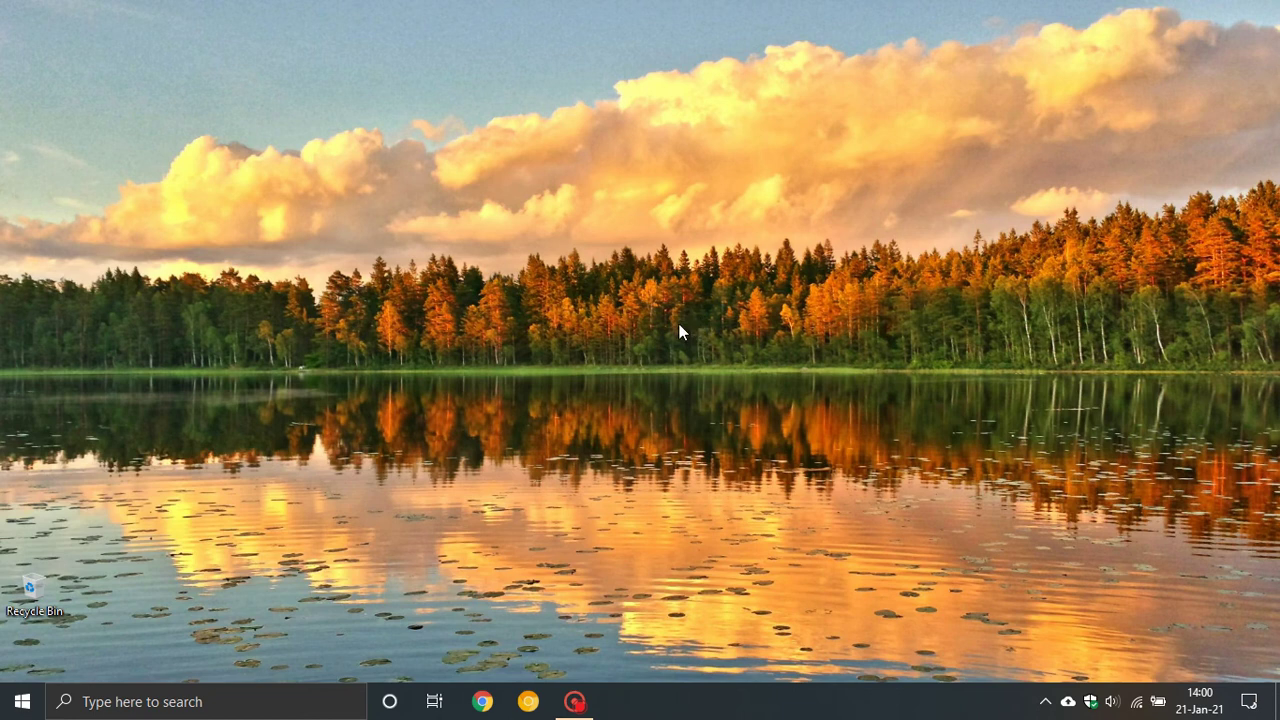